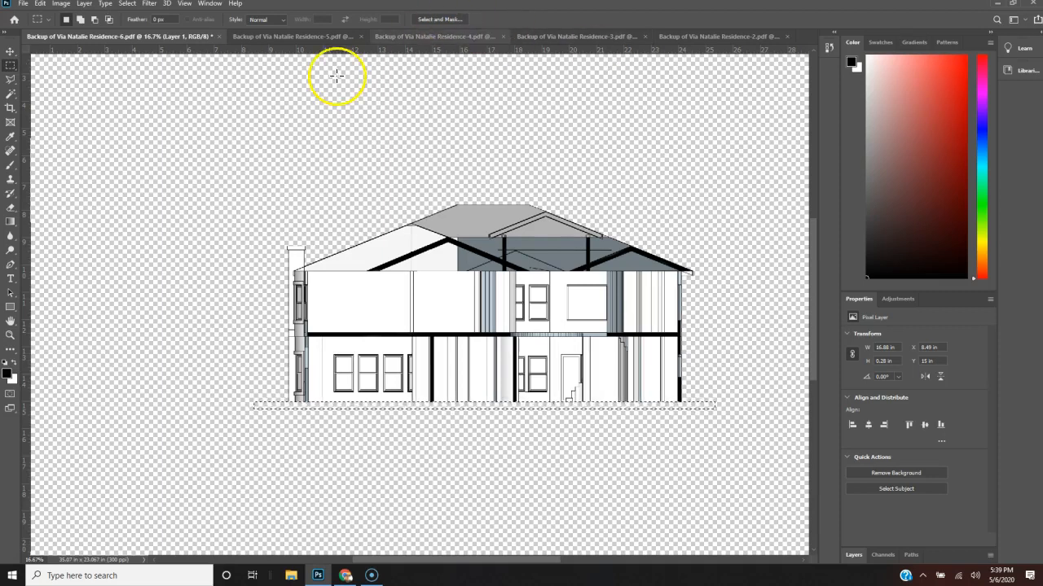
Open the recent file Arch 113 Project 24 x 36 in Presentation Board.psd and compare it with the Residence-2 elevation sheet.
left_click(23, 3)
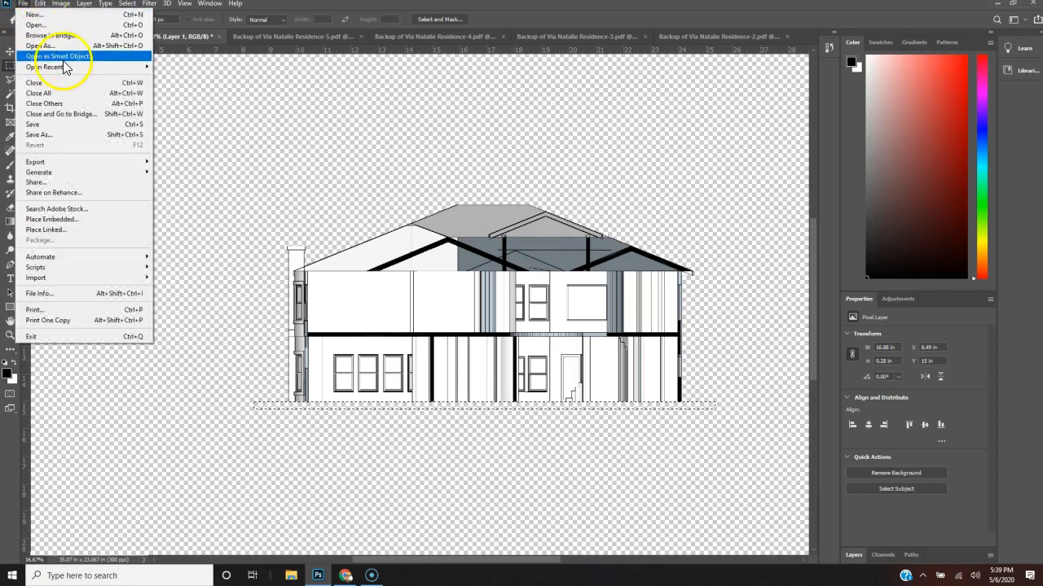
mouse_move(74, 67)
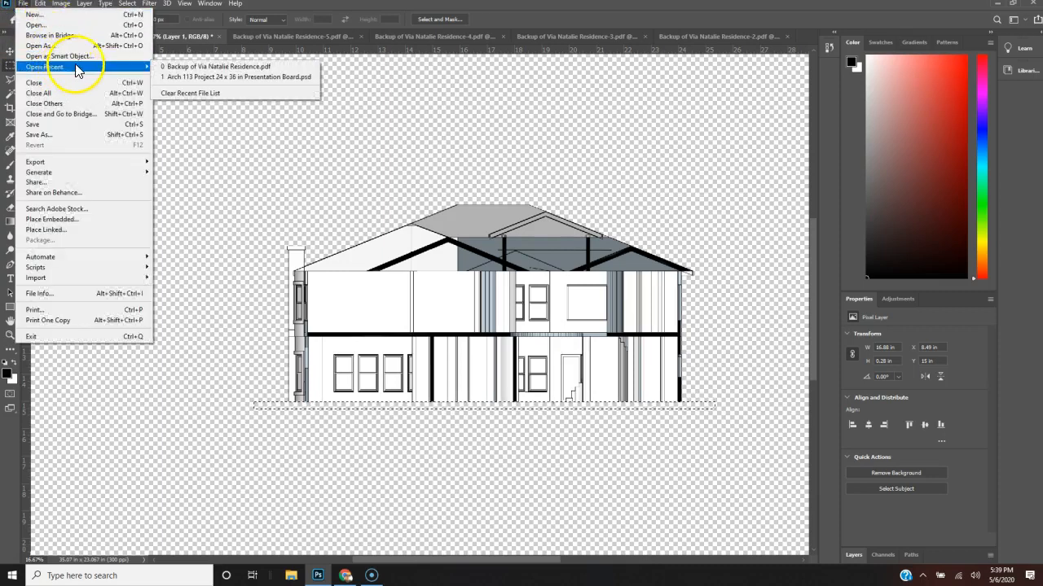
left_click(203, 76)
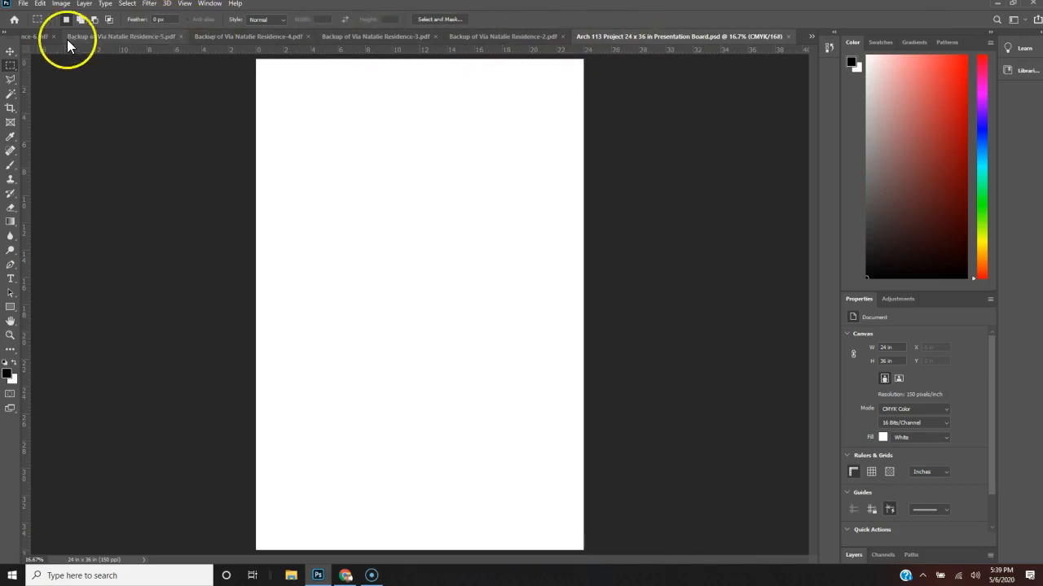
left_click(511, 36)
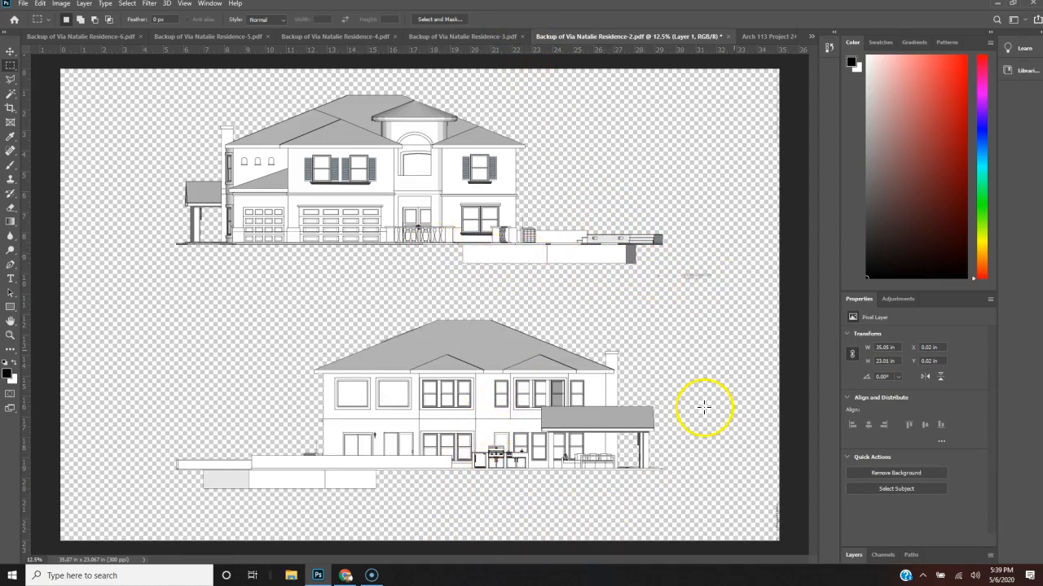
left_click(762, 38)
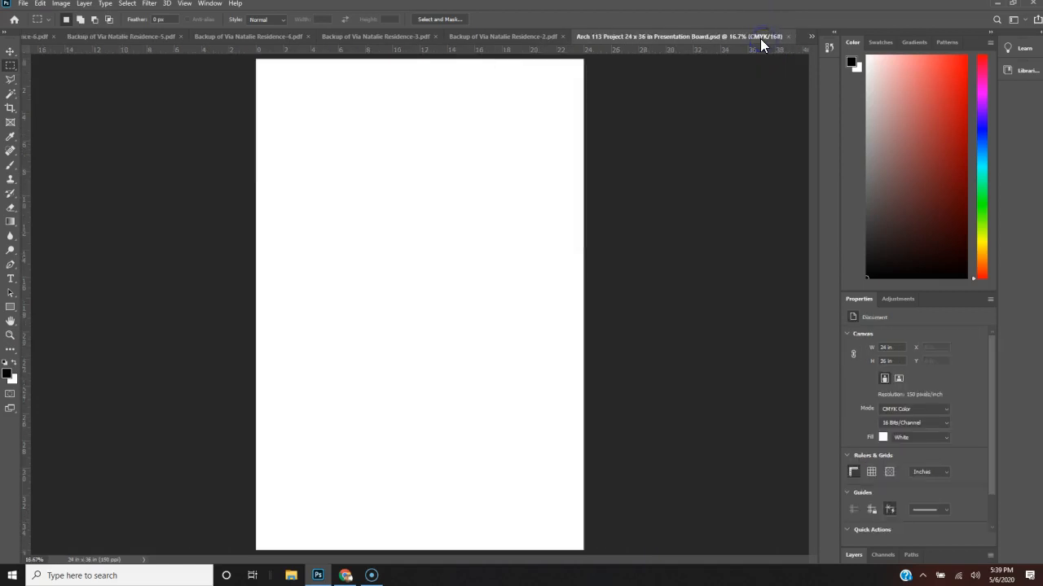
On the Residence-2 sheet, clear the below-ground outlines beneath both elevations using a rectangular marquee, and deselect.
left_click(523, 38)
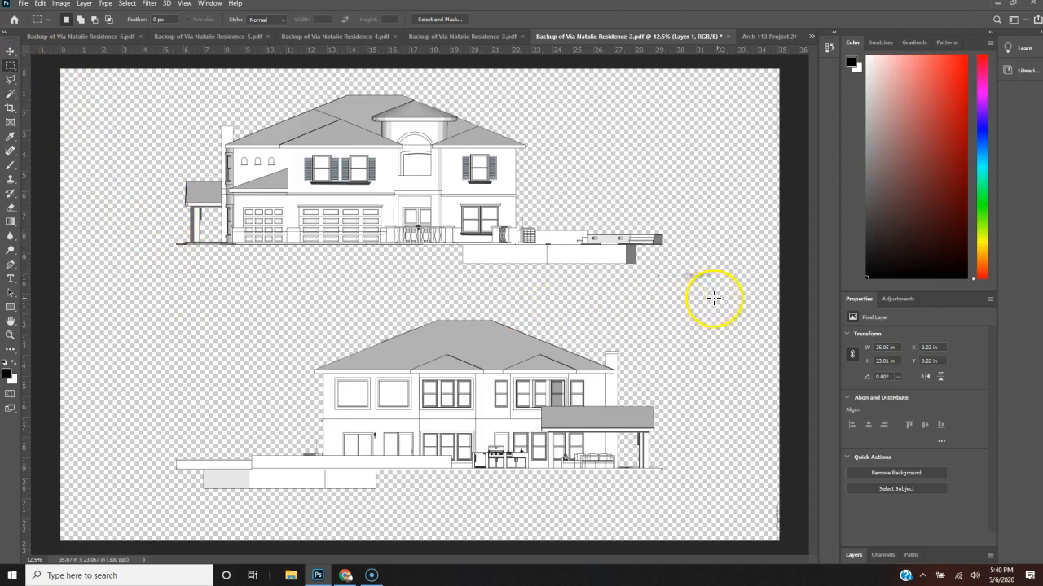
left_click_drag(737, 297, 87, 247)
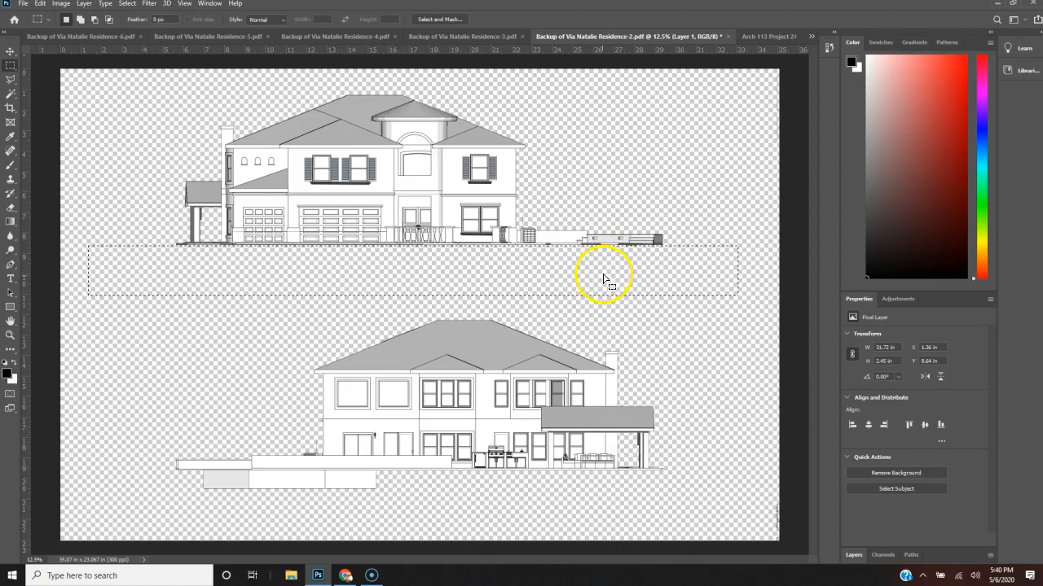
left_click_drag(598, 294, 654, 505)
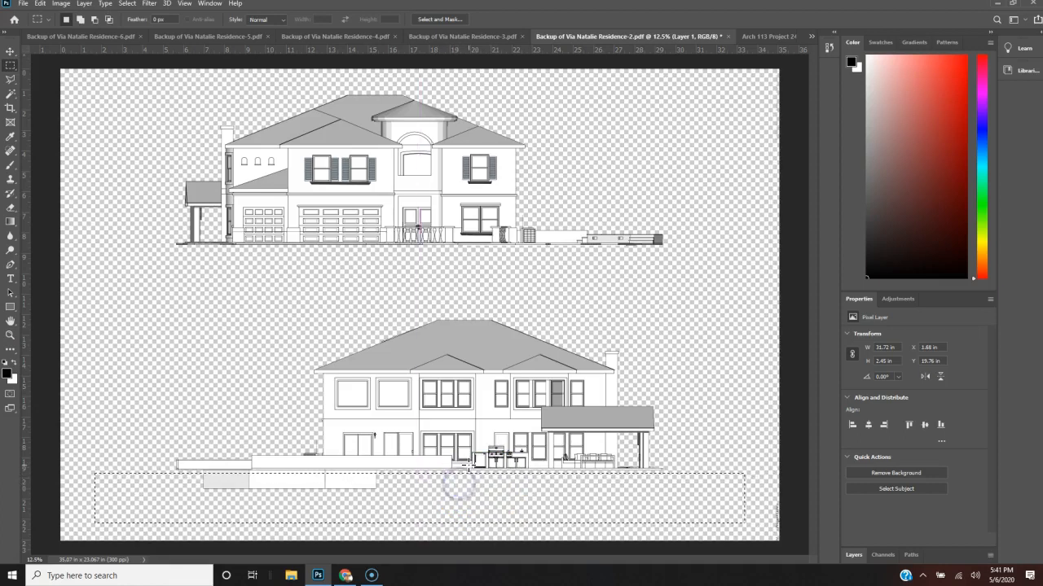
key("shift+Up")
key("shift+Up")
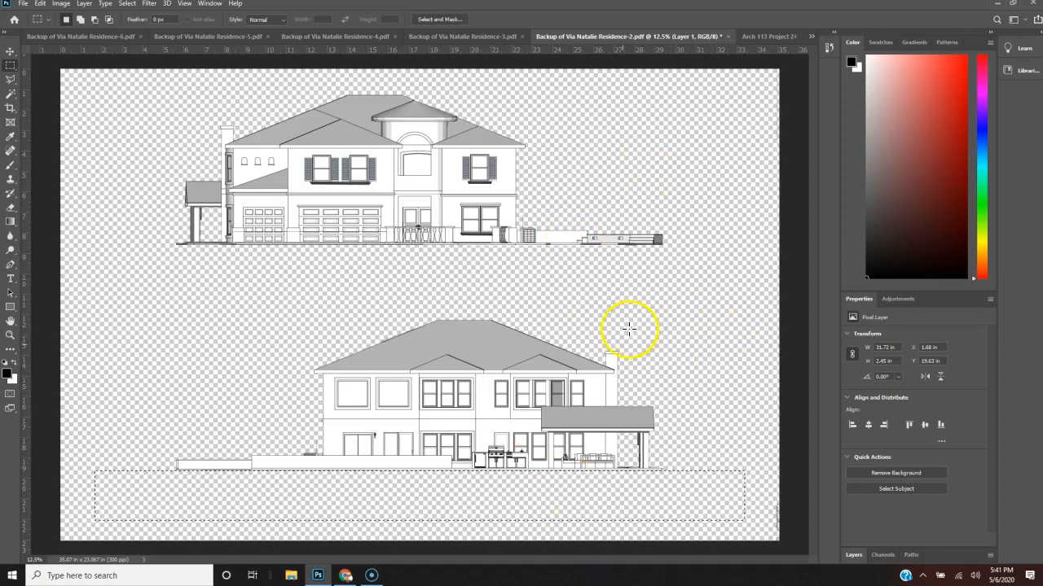
left_click(140, 260)
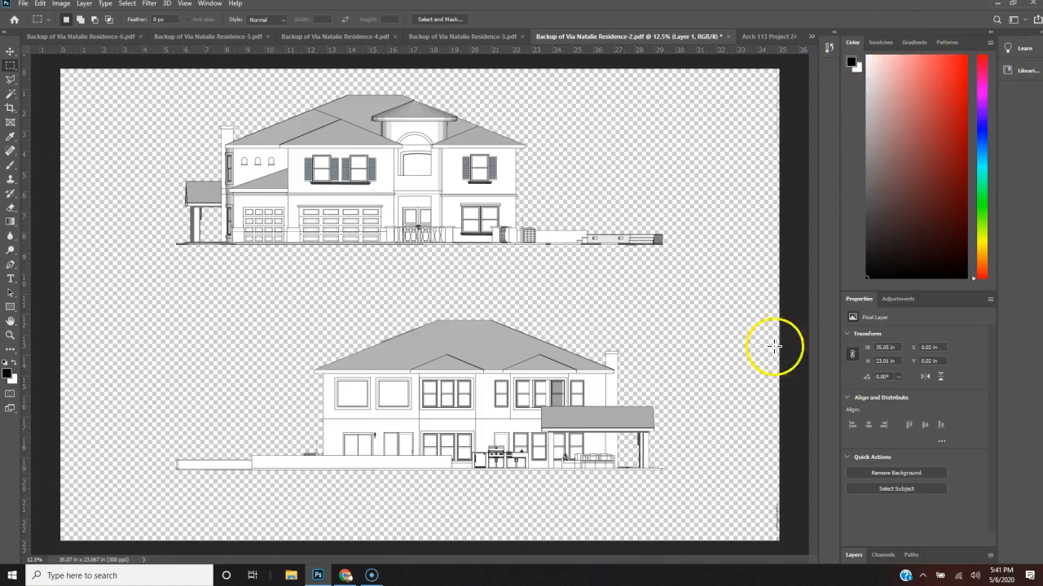
Review the blank presentation board and the Residence-2, Residence-3 and Residence-4 drawings.
left_click(764, 36)
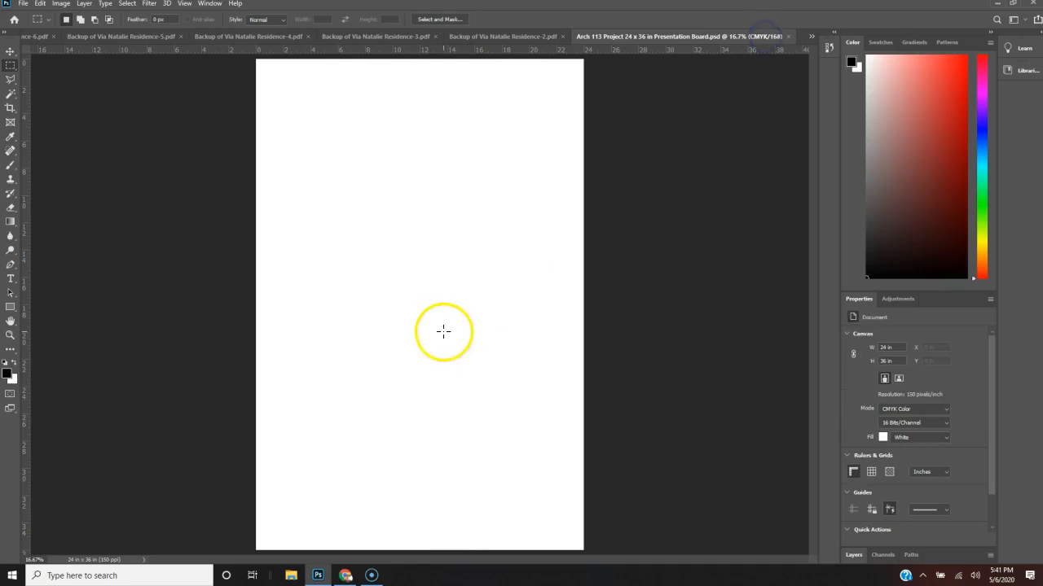
left_click(517, 36)
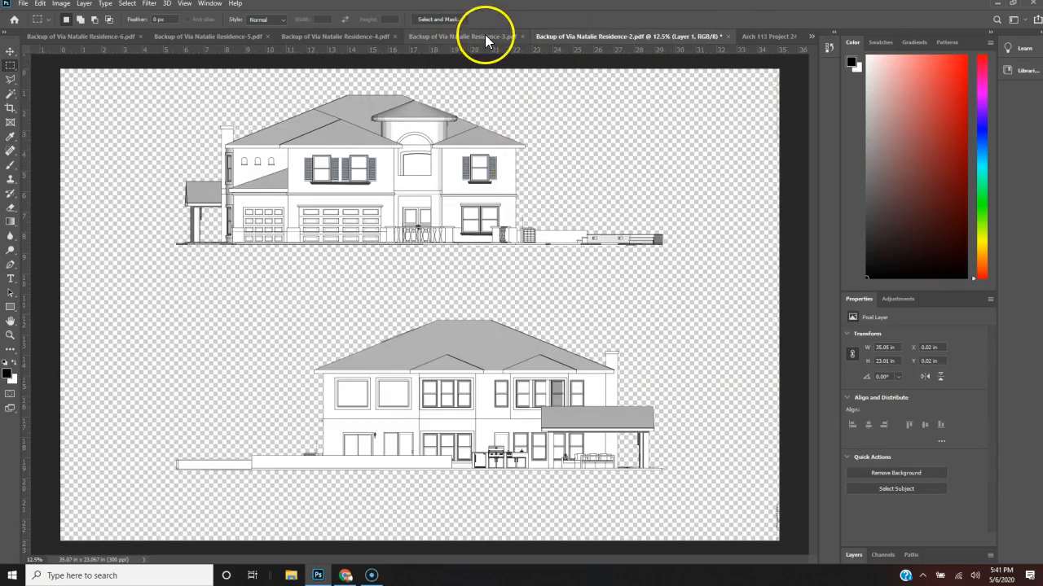
left_click(485, 35)
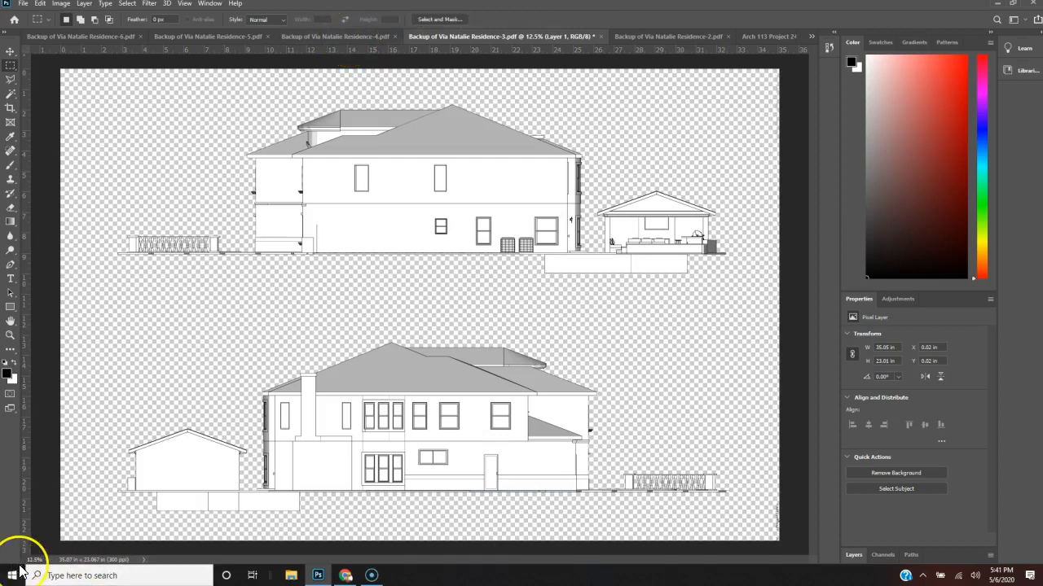
left_click(359, 36)
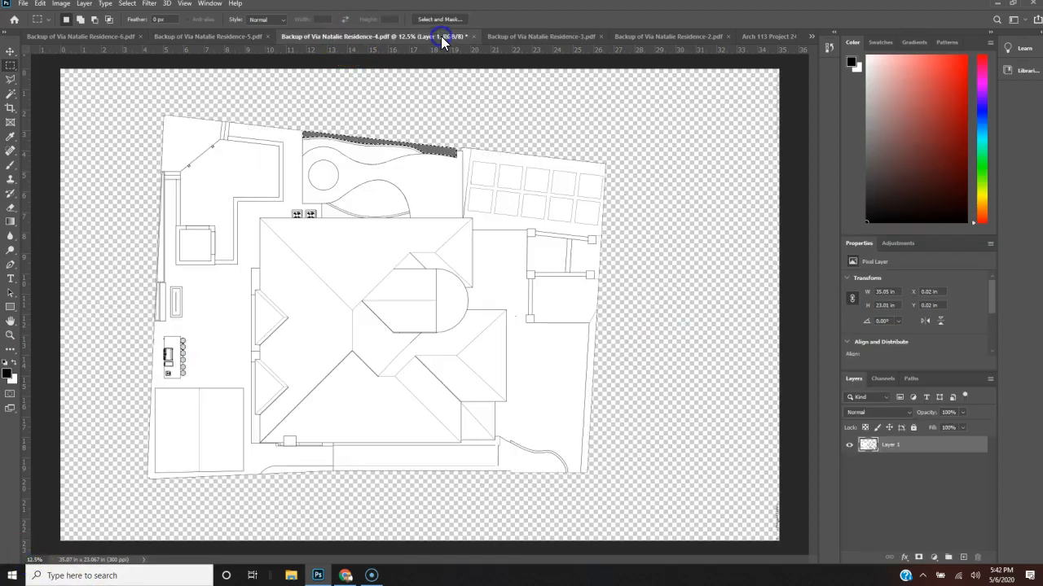
left_click(529, 37)
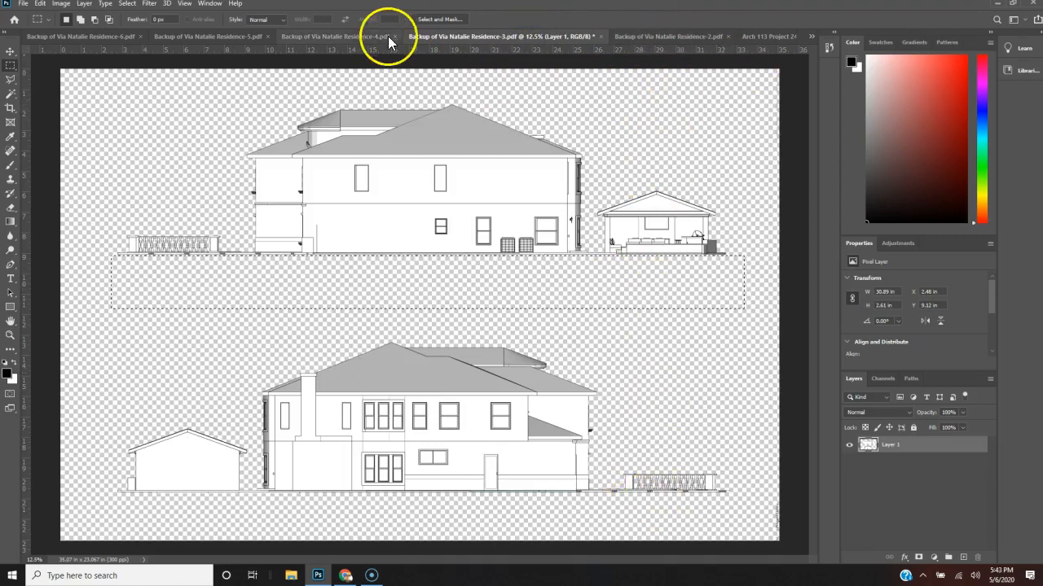
On the Residence-4 site plan, select the dark grey strip along the upper boundary with the Magic Wand, paint it white and deselect.
left_click(368, 37)
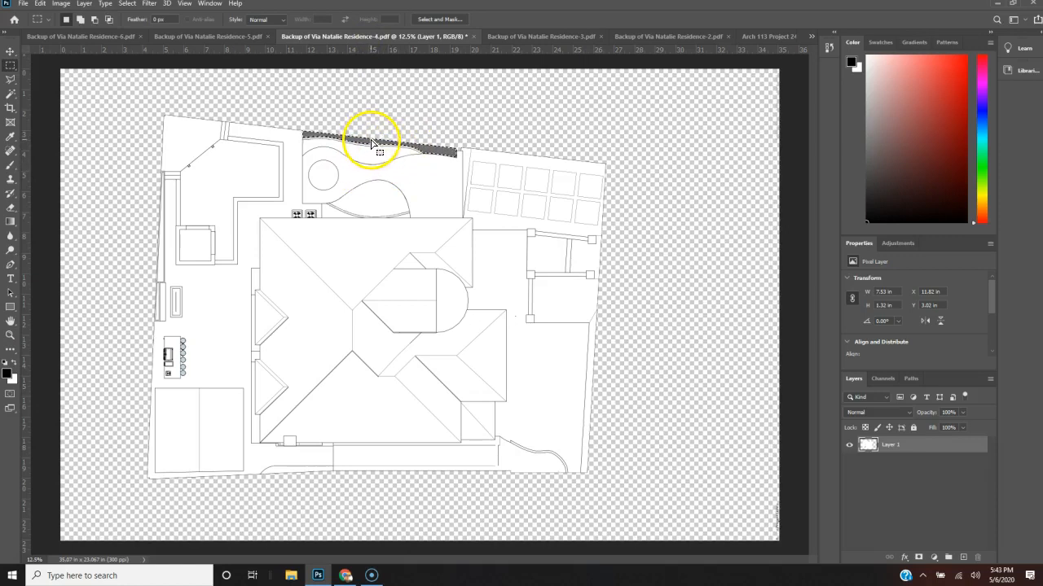
left_click(621, 224)
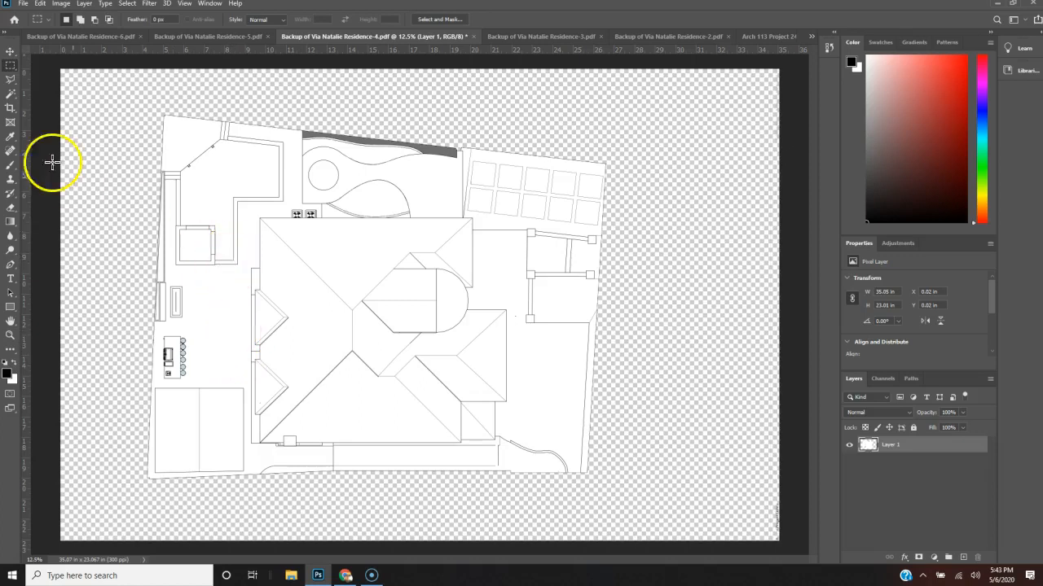
left_click(11, 96)
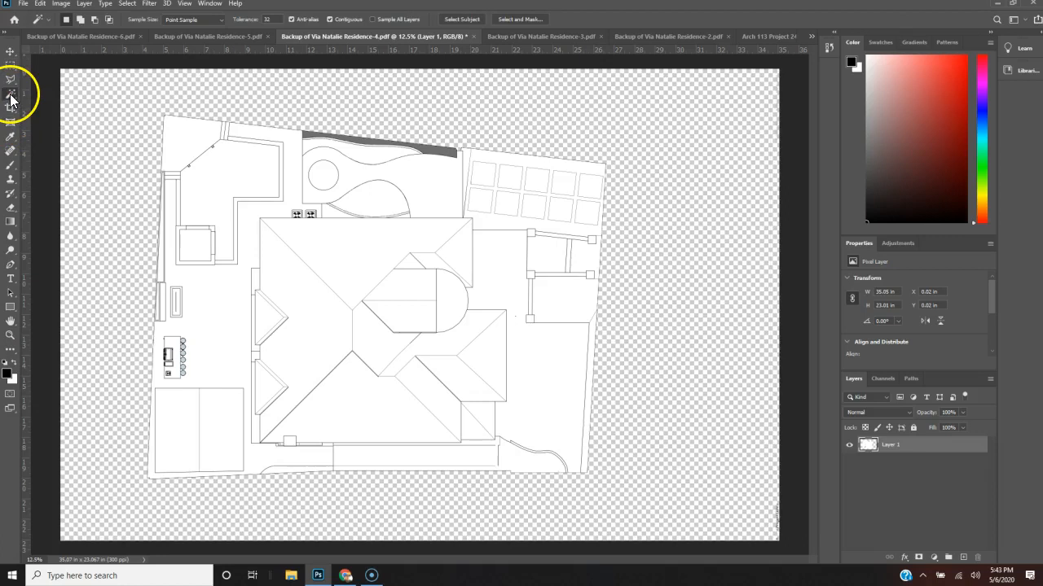
right_click(11, 97)
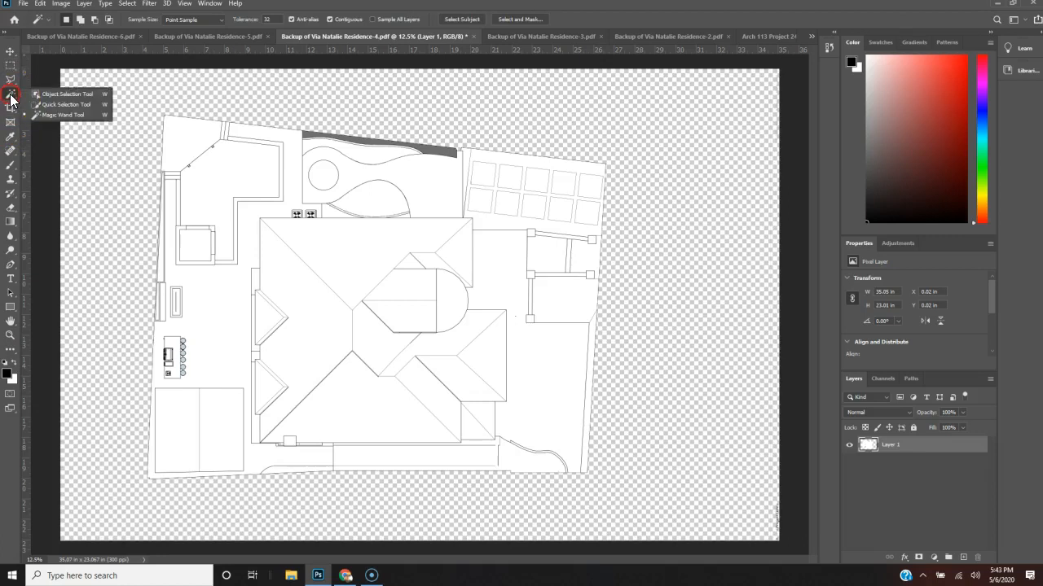
left_click(72, 116)
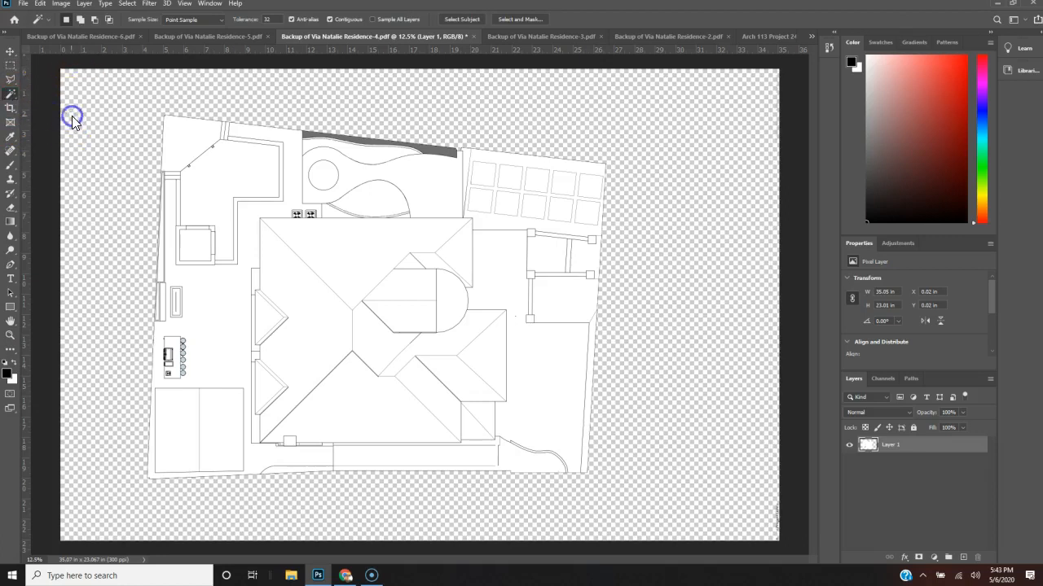
left_click(308, 136)
key("b")
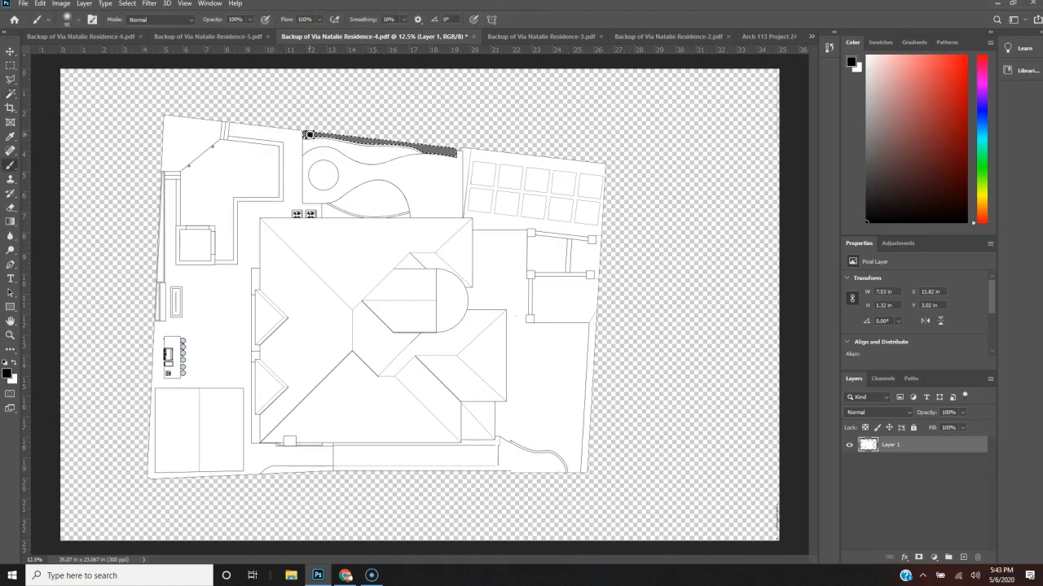
left_click(14, 363)
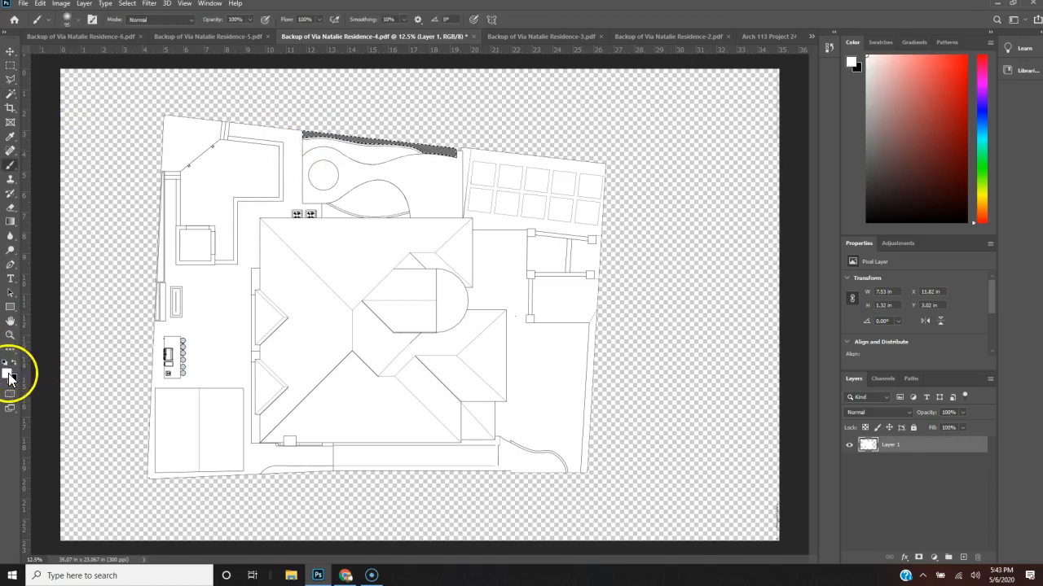
right_click(410, 188)
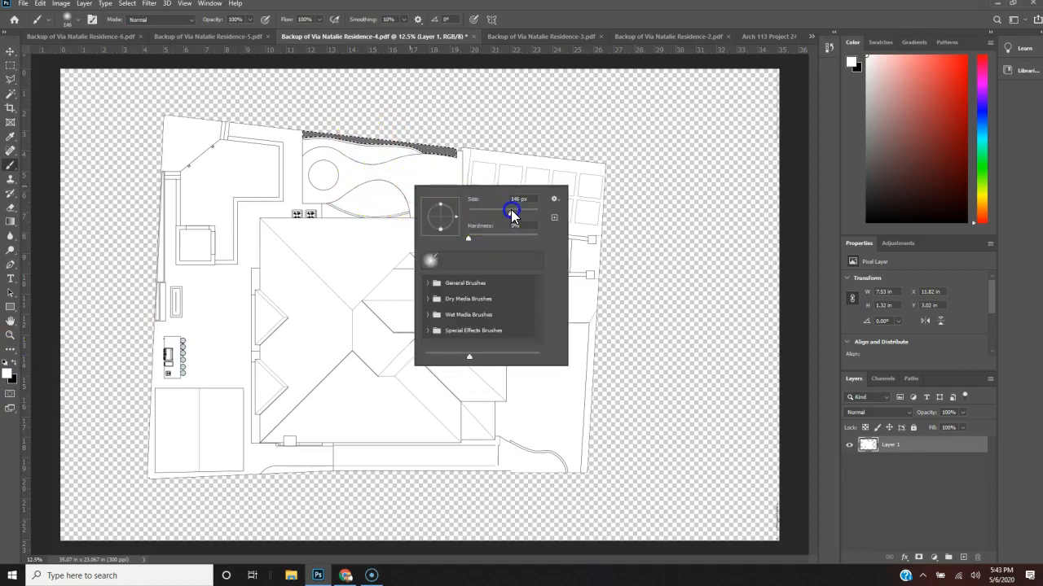
left_click_drag(515, 213, 513, 211)
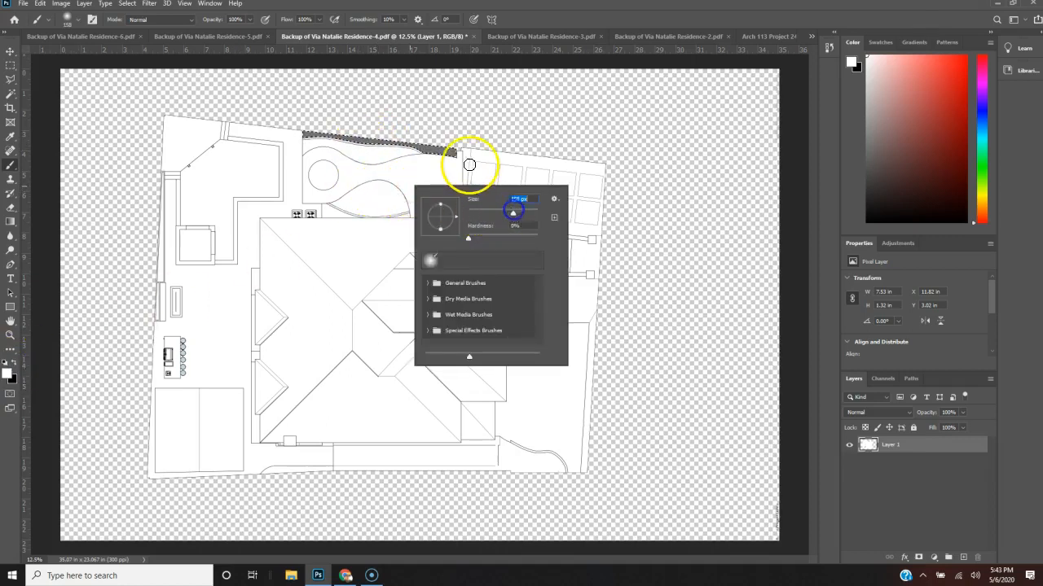
left_click(521, 213)
left_click(528, 212)
mouse_move(459, 155)
left_mouse_down()
mouse_move(340, 123)
mouse_move(293, 124)
mouse_move(448, 159)
mouse_move(304, 131)
mouse_move(424, 134)
mouse_move(417, 152)
mouse_move(321, 138)
left_mouse_up()
key("m")
left_click(385, 133)
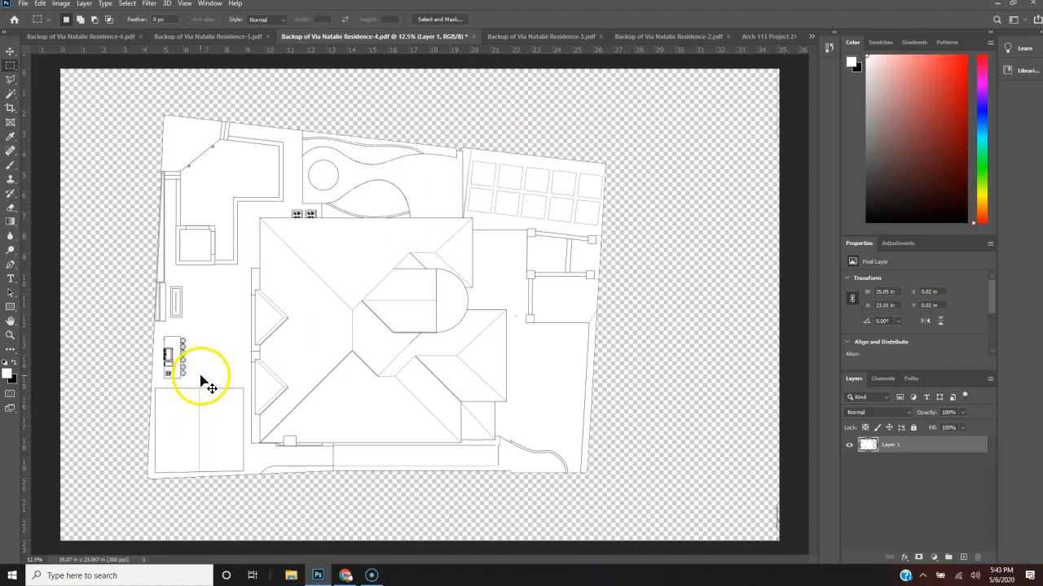
Select the six blue-grey stools beside the outdoor kitchen counter with the Magic Wand, paint them white and deselect.
key("ctrl+plus")
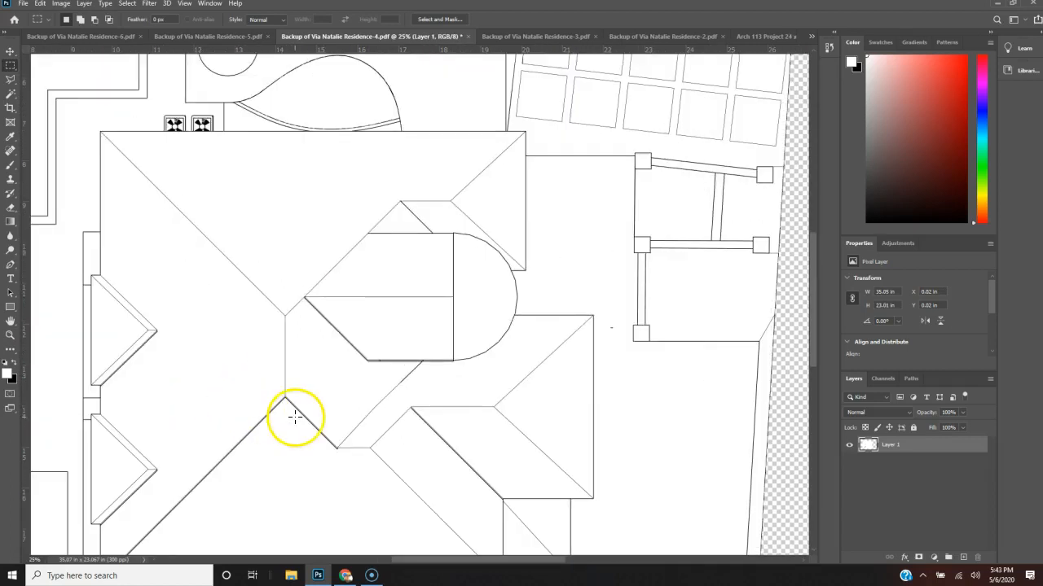
key("p")
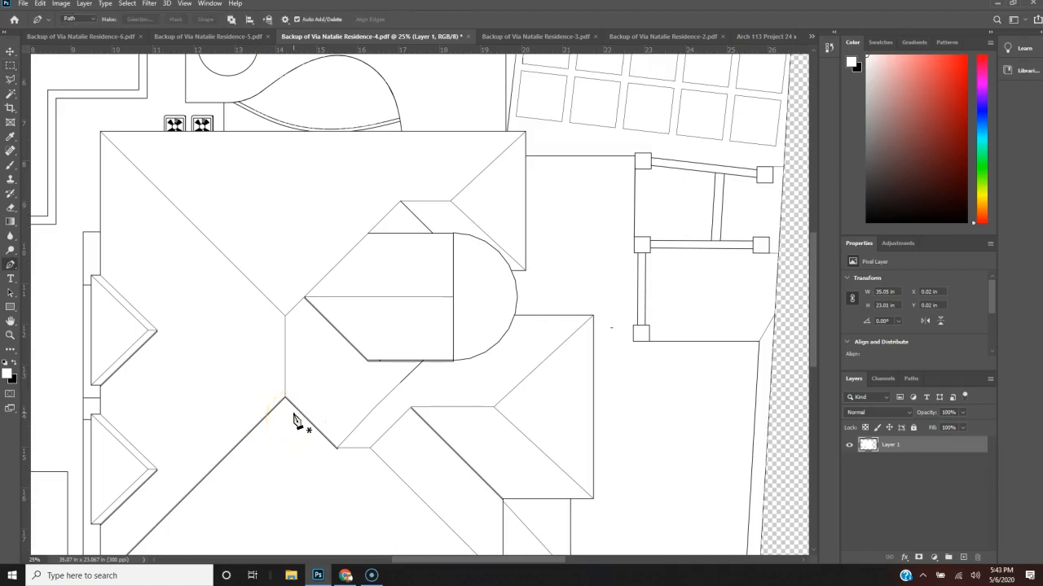
key("h")
left_click_drag(214, 366, 571, 307)
left_click_drag(356, 380, 425, 363)
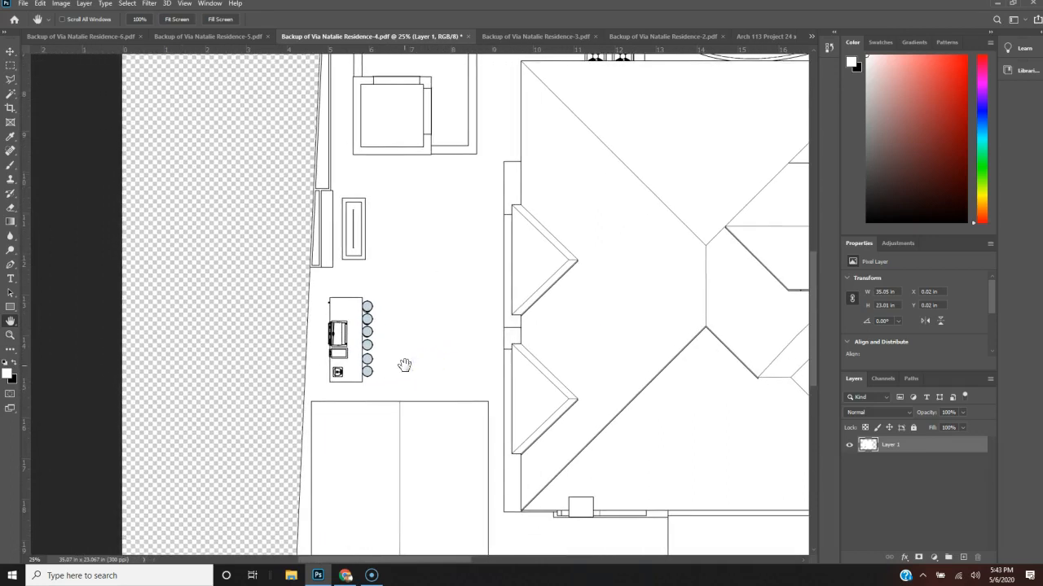
key("ctrl+plus")
key("ctrl+plus")
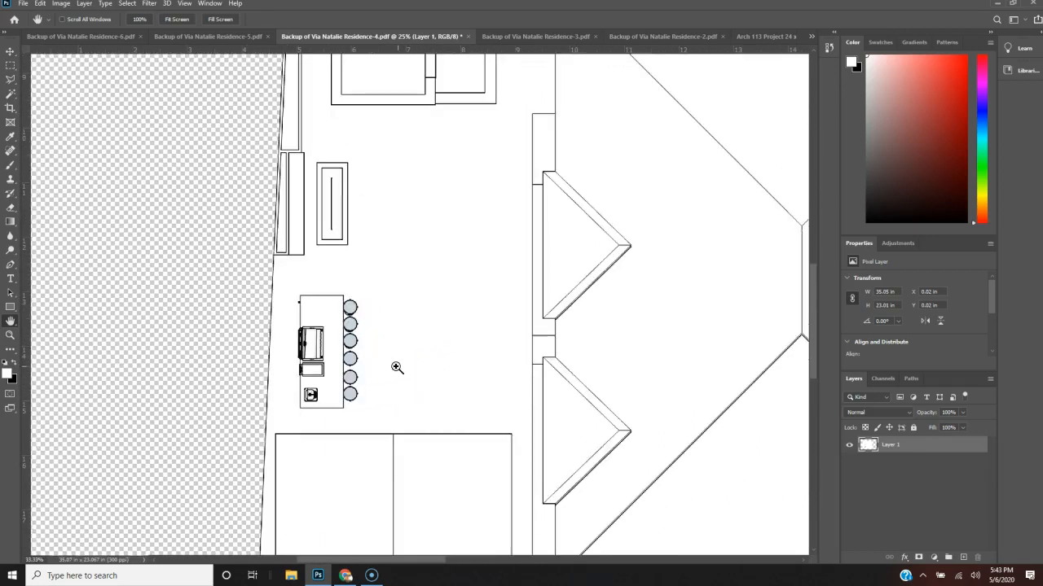
left_click(380, 377, "ctrl")
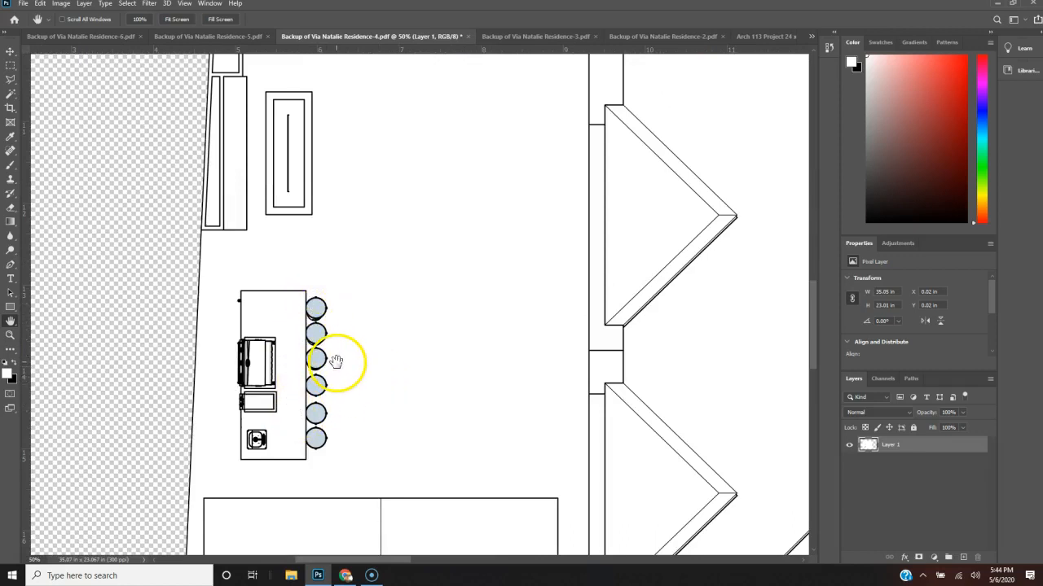
key("w")
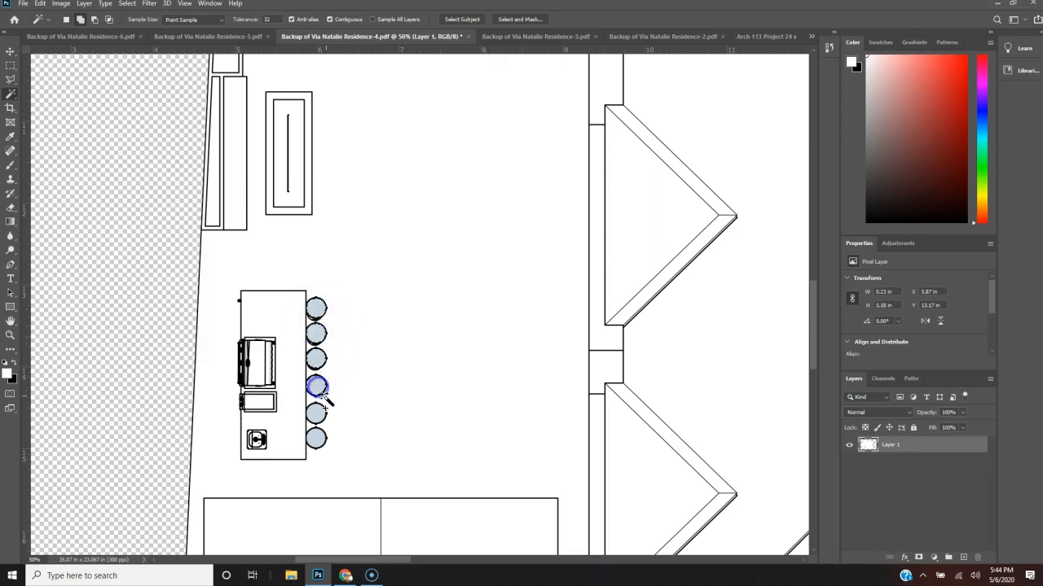
left_click(317, 442, "shift")
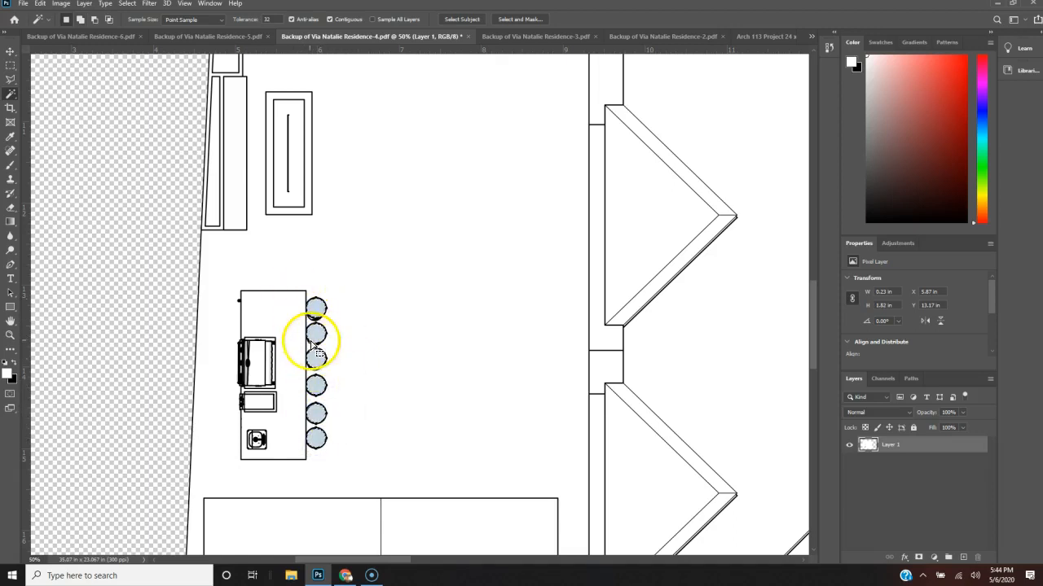
key("b")
mouse_move(316, 337)
left_mouse_down()
mouse_move(310, 493)
mouse_move(318, 302)
left_mouse_up()
key("m")
left_click(342, 284)
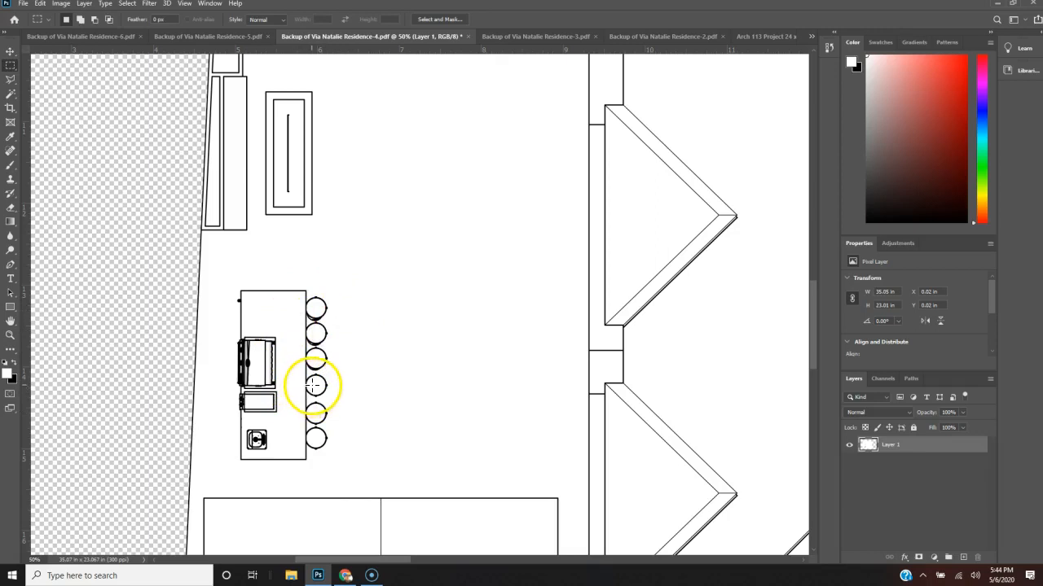
Test Magic Wand selections on a stool, the open ground around the outdoor kitchen and the transparent area outside the plan.
key("w")
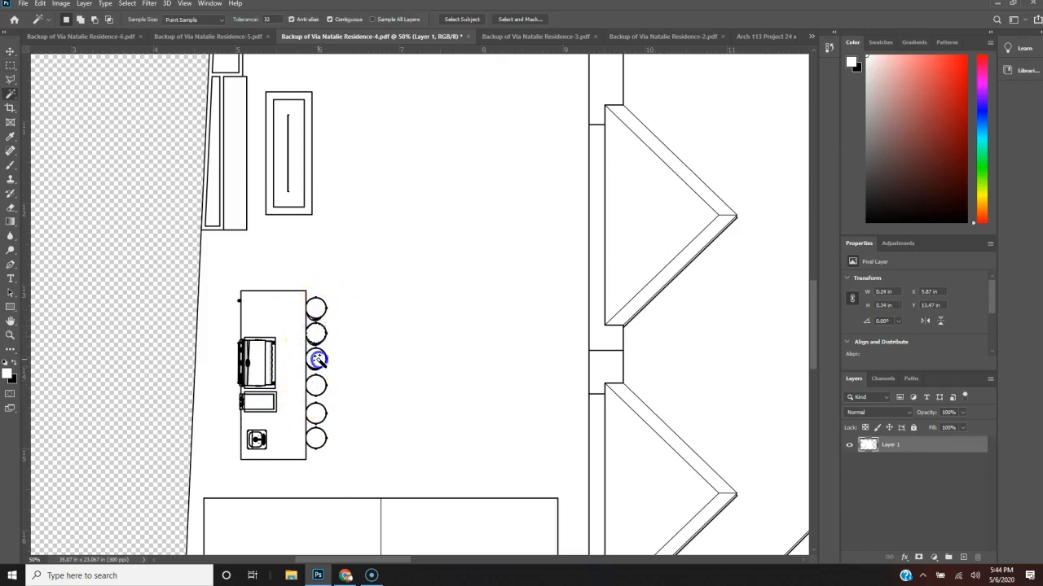
left_click(391, 378)
left_click(140, 314)
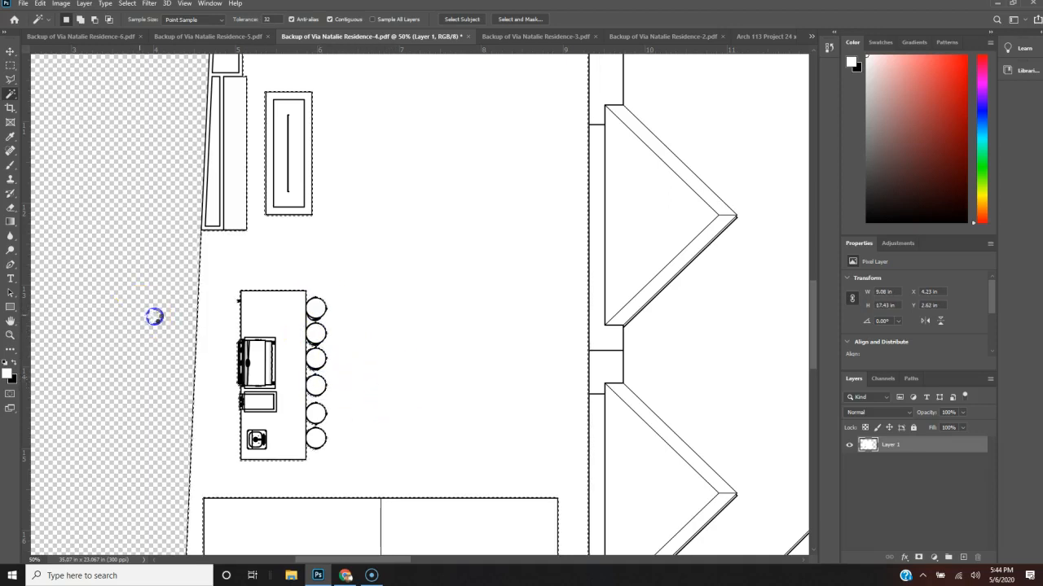
Clear the Magic Wand selection of the transparent area outside the Residence-4 plan.
key("m")
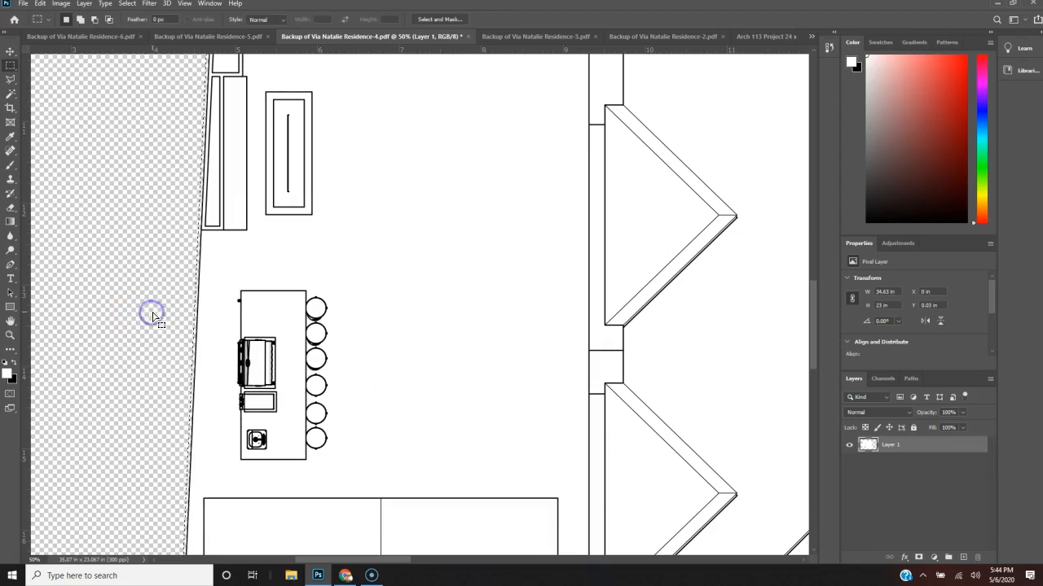
left_click(140, 310)
scroll(151, 318, "down", 4)
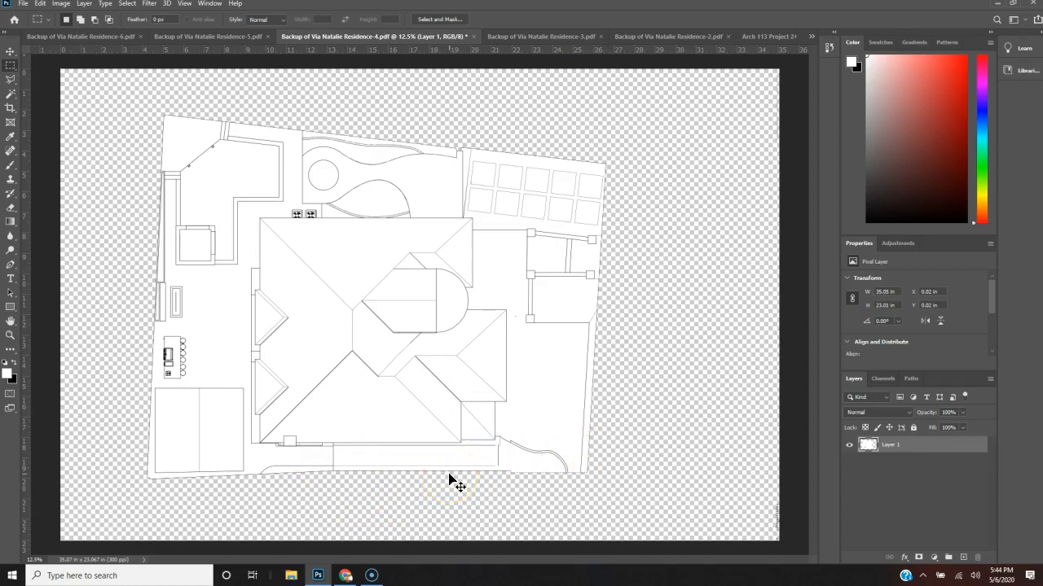
Outline a slanted shadow area along the house's lower edge with the Polygonal Lasso, about 13.9 by 1.6 in overall.
key("ctrl+plus")
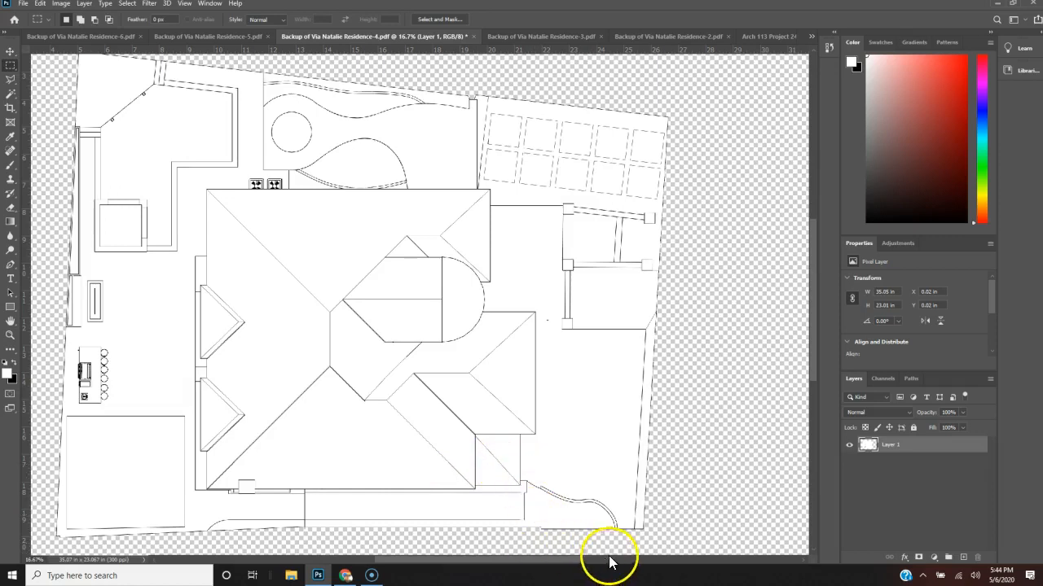
left_click_drag(533, 562, 513, 560)
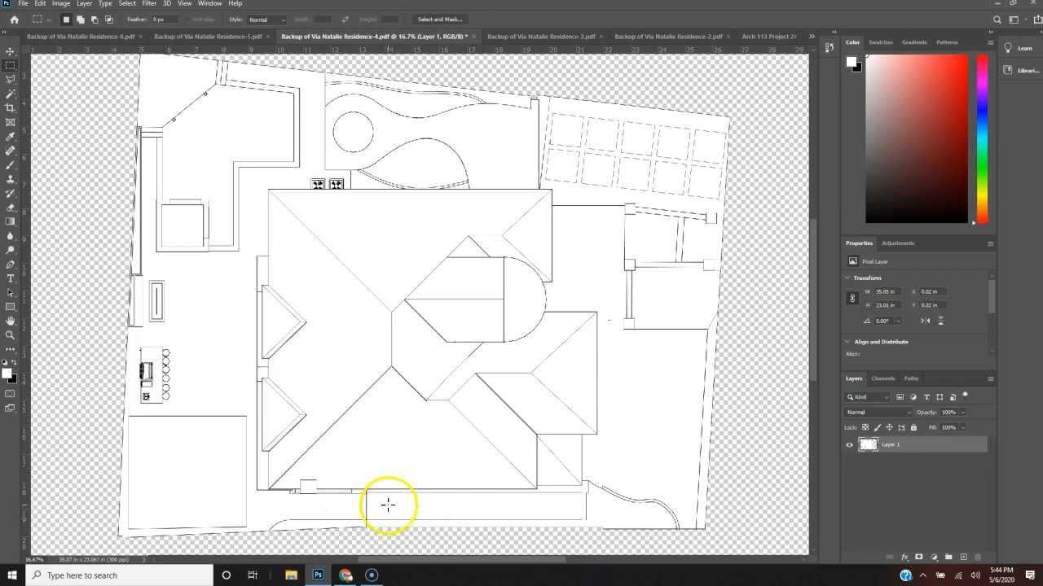
key("l")
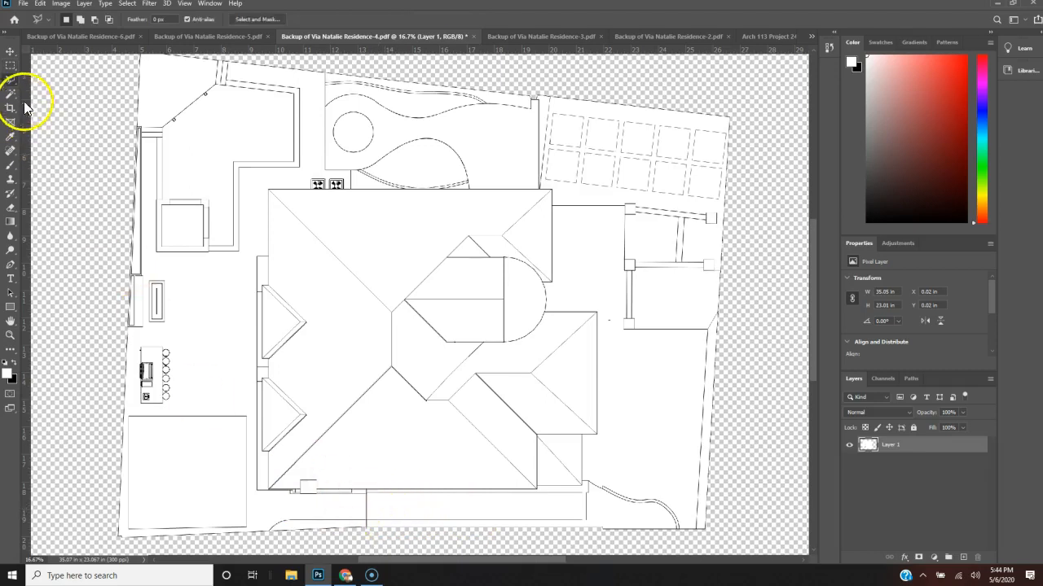
left_click(11, 79)
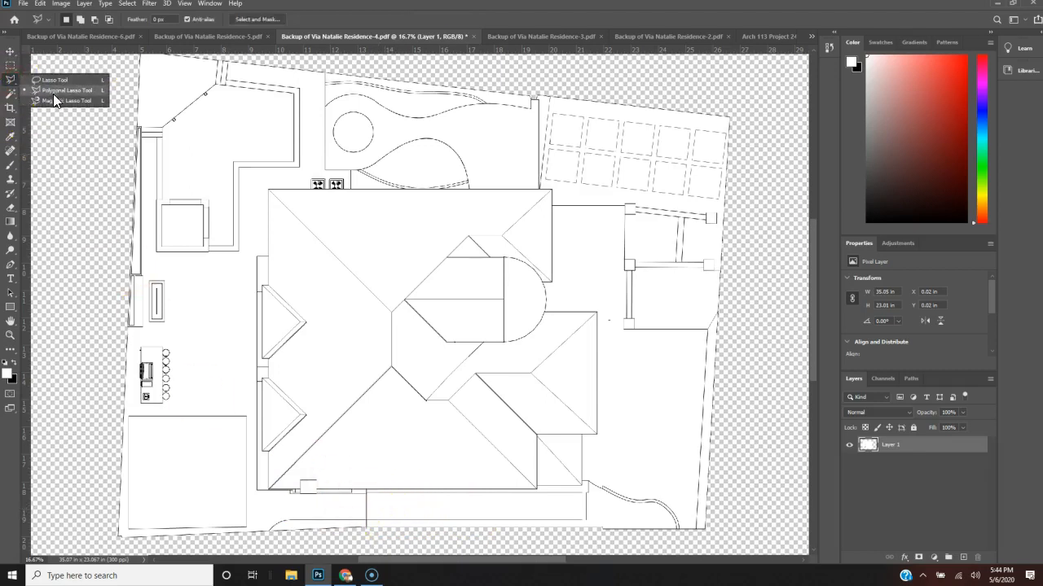
left_click(257, 491)
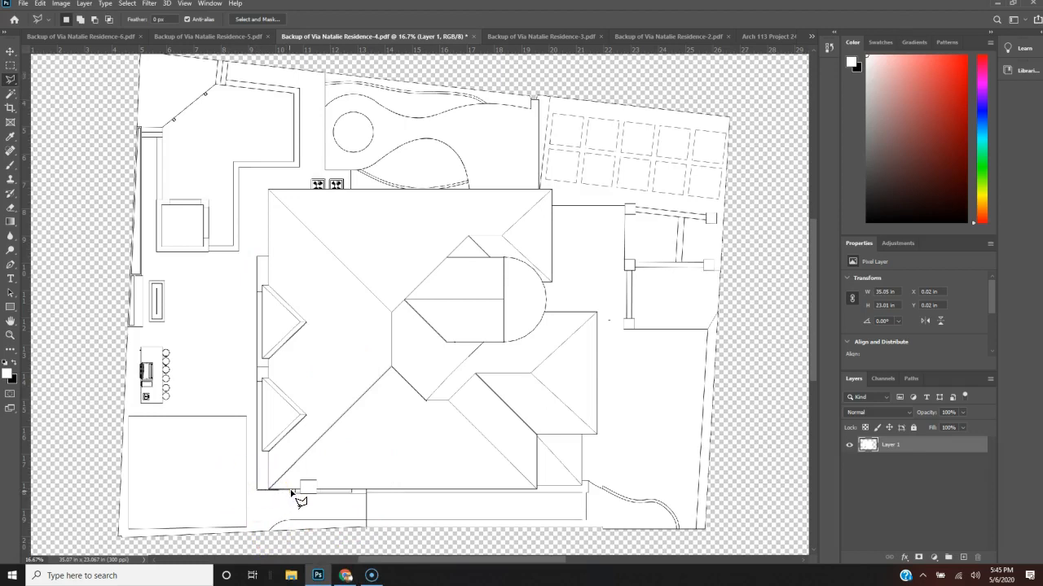
left_click(291, 494)
left_click(367, 492)
left_click(538, 489)
left_click(537, 490)
left_click(581, 487)
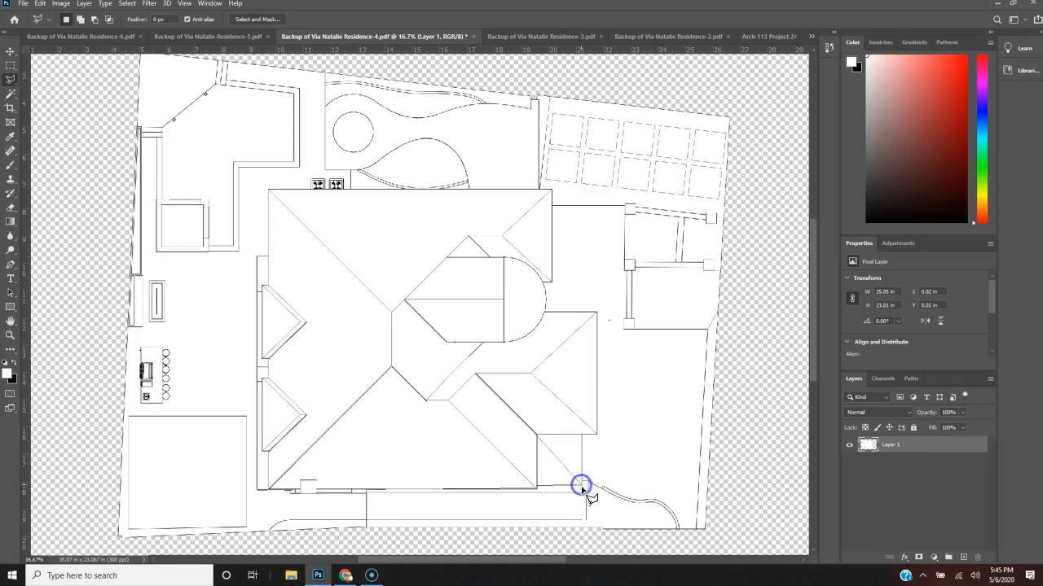
left_click(636, 530)
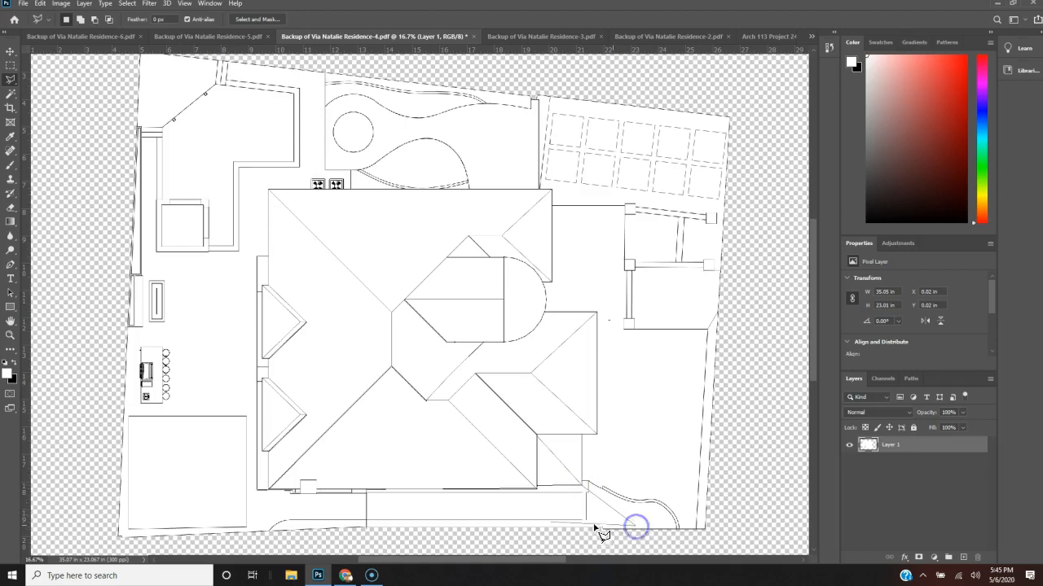
left_click(317, 529)
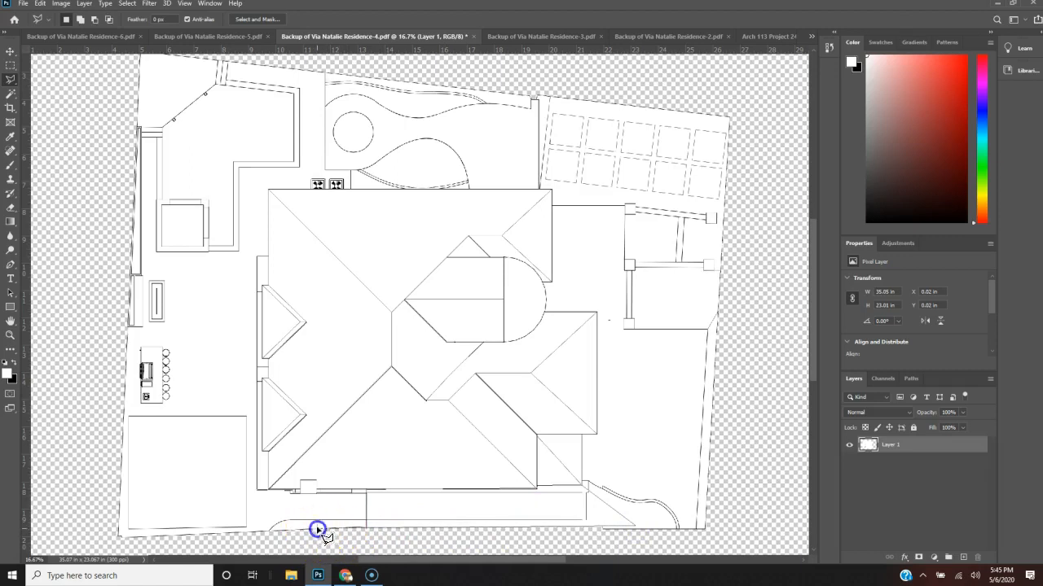
left_click(291, 493)
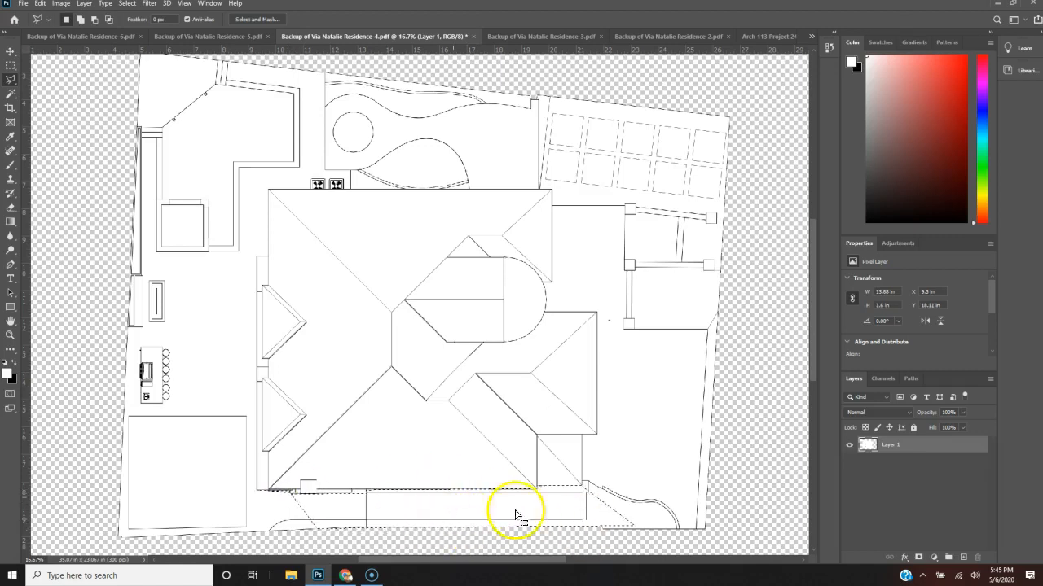
Set the foreground colour to black, try brushing the shadow selection on Layer 1, and undo the stroke.
left_click(15, 365)
key("b")
left_click(299, 506)
mouse_move(300, 506)
left_mouse_down()
mouse_move(524, 512)
mouse_move(349, 501)
left_mouse_up()
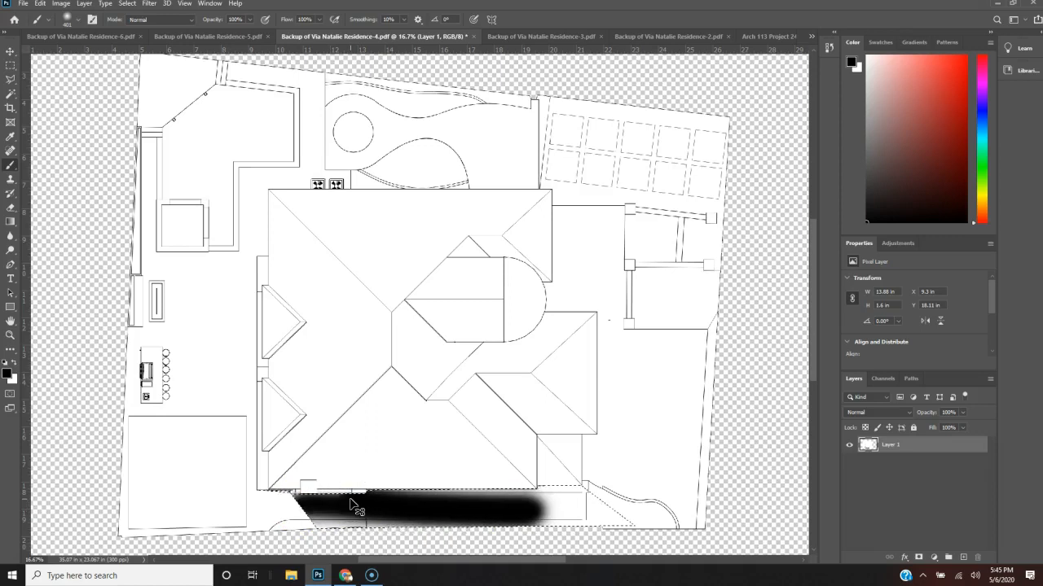
key("ctrl+z")
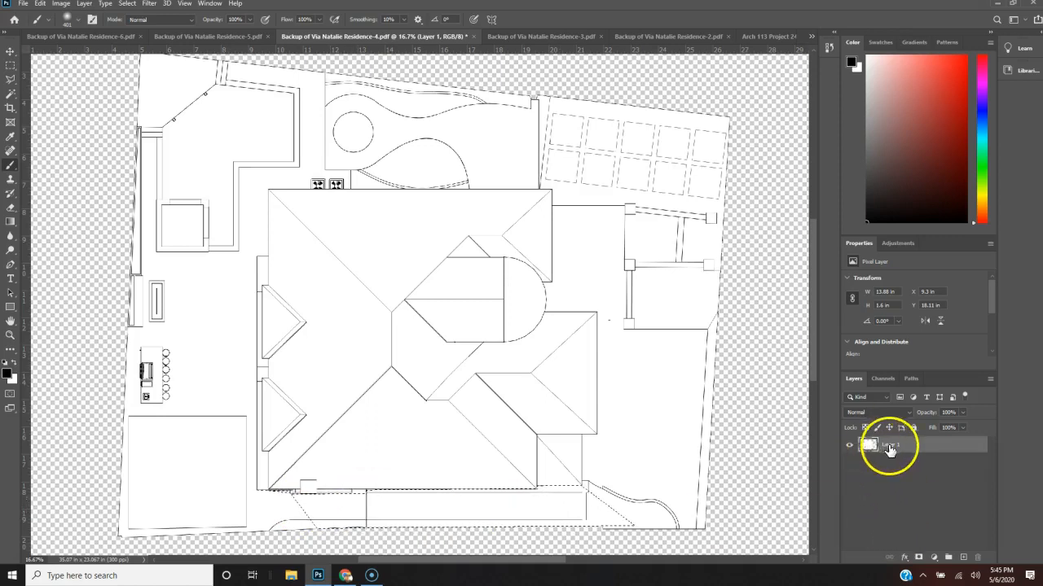
Add a new layer above Layer 1, name it House Shadow and make it the active layer.
left_click(963, 559)
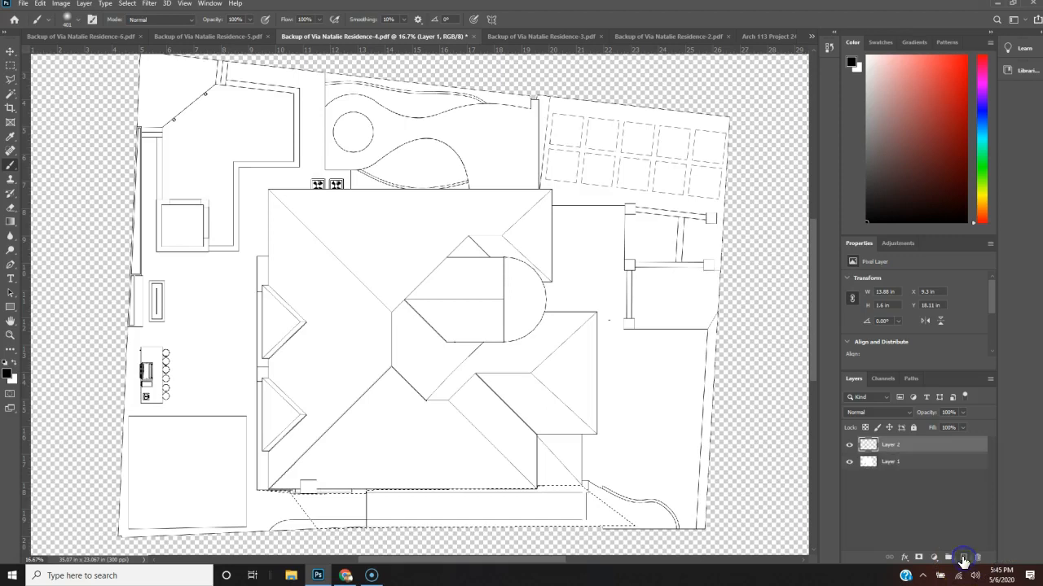
left_click(887, 448)
double_click(890, 447)
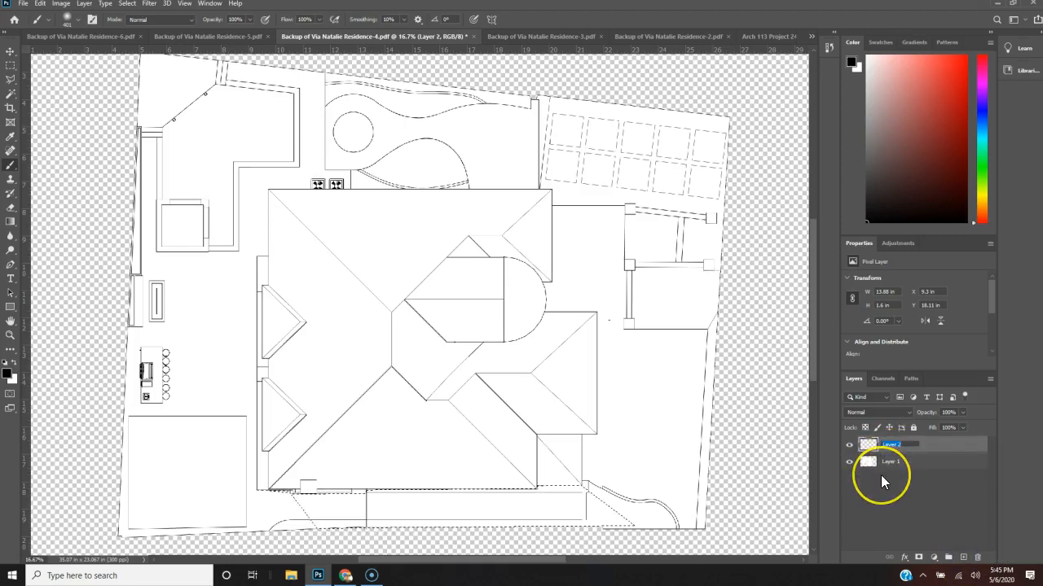
type("SH")
key("BackSpace")
type("House Site")
type("do")
type("w")
left_click(887, 487)
left_click(656, 448)
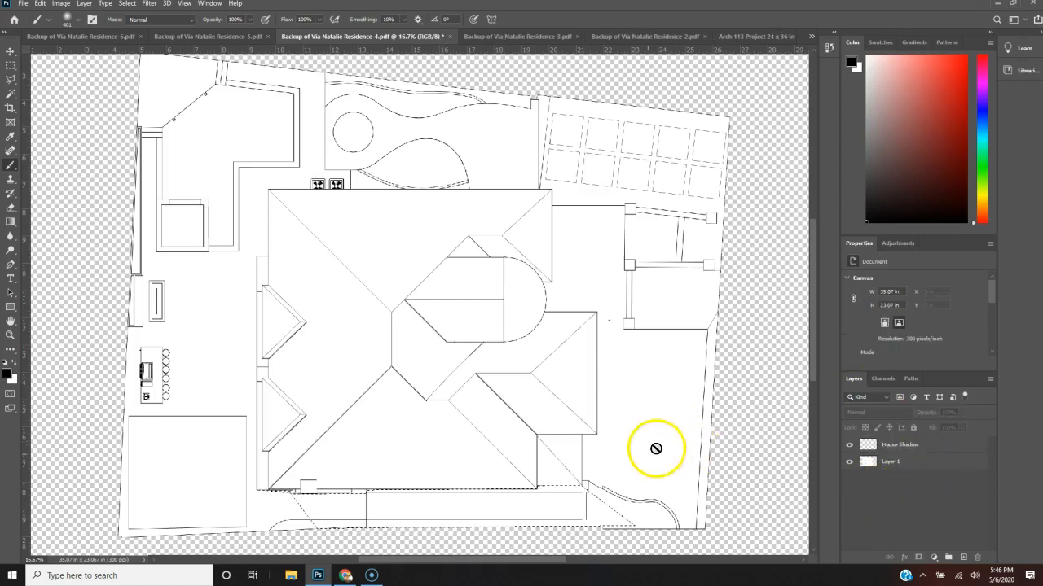
left_click(918, 445)
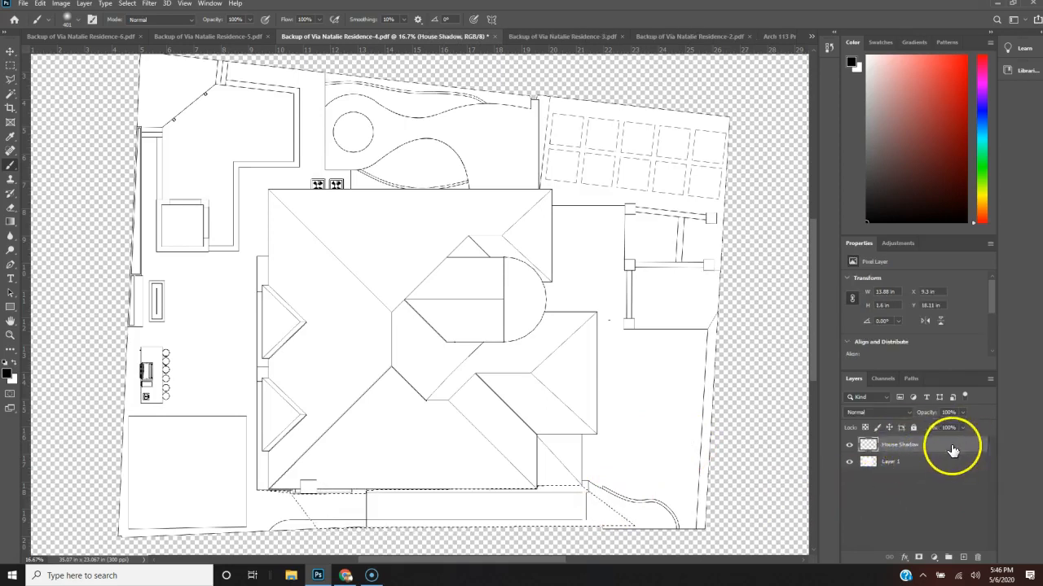
Compare the two layers by alternating the active one, ending on House Shadow, and hiding and reshowing Layer 1.
left_click(945, 462)
left_click(948, 446)
left_click(949, 459)
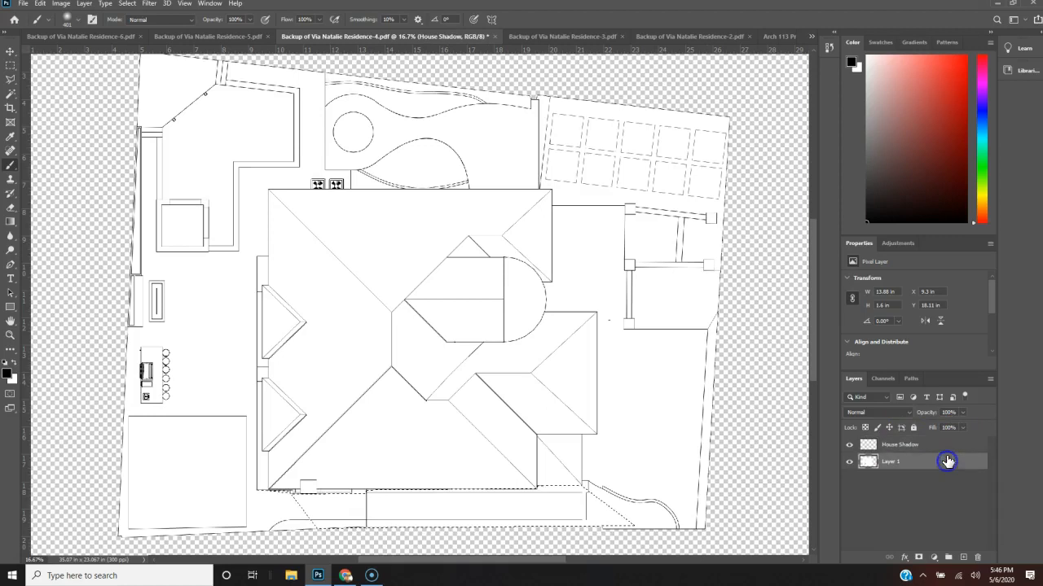
left_click(952, 448)
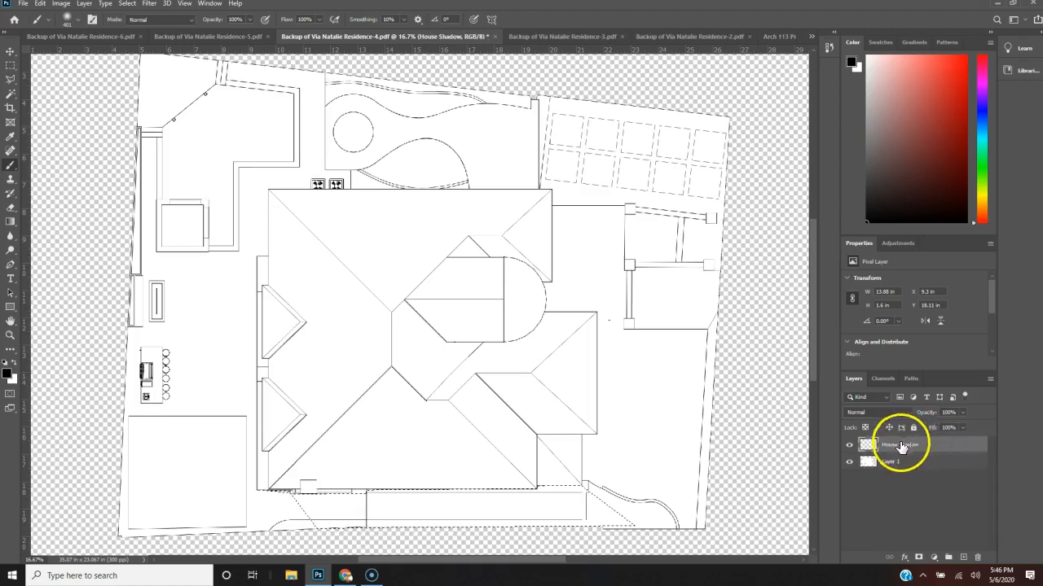
left_click(848, 464)
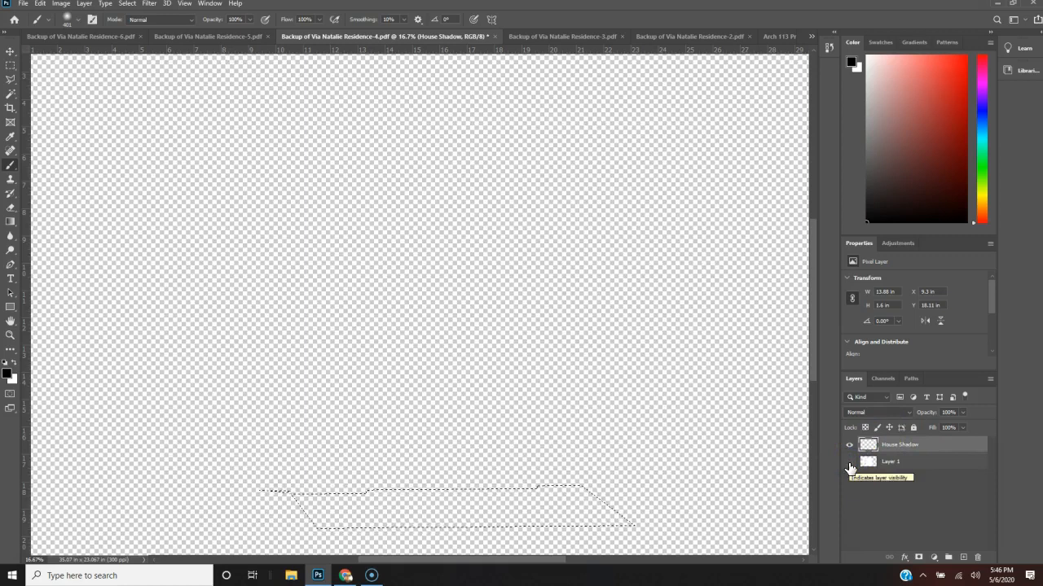
left_click(849, 463)
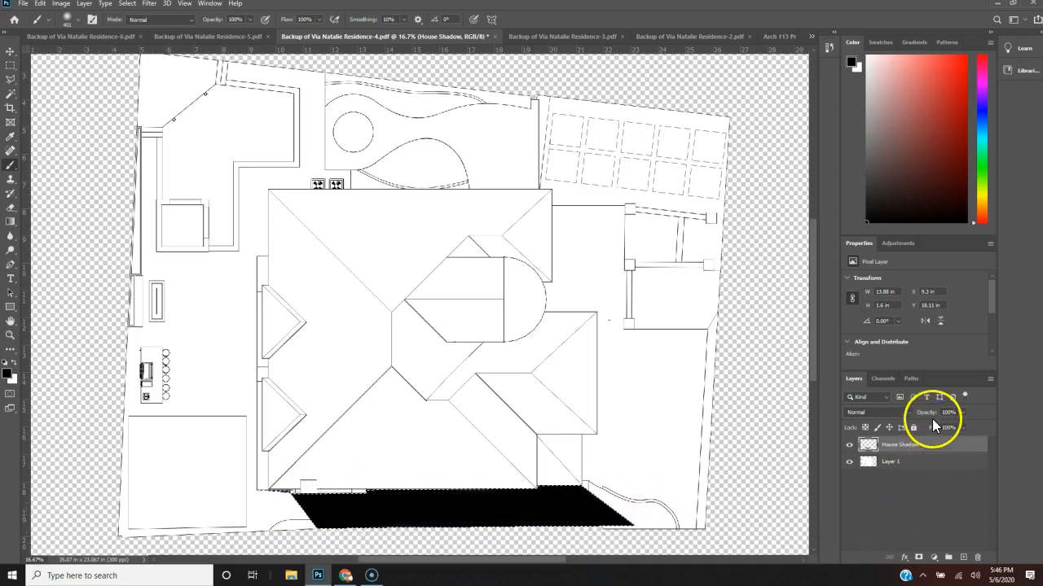
Paint the selected shadow area black on the House Shadow layer, lower the layer's opacity to 30% and deselect.
left_click_drag(929, 414, 892, 412)
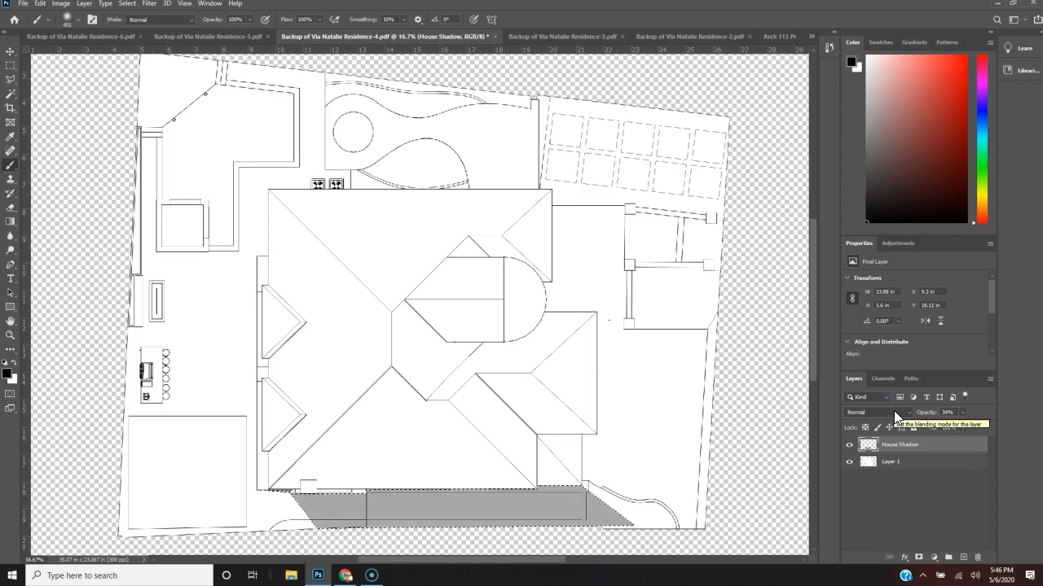
left_click_drag(929, 414, 923, 418)
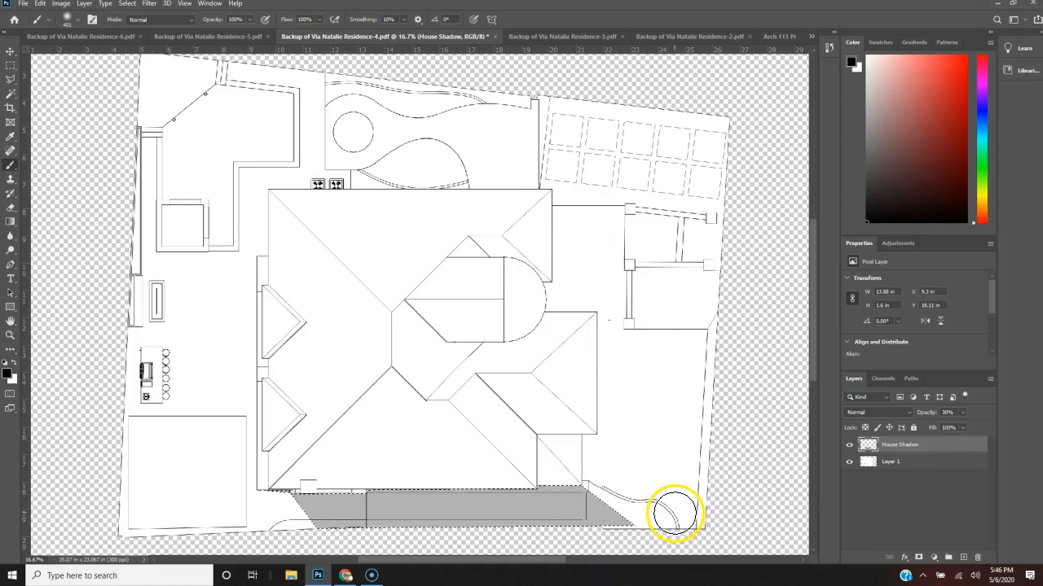
key("m")
left_click(716, 507)
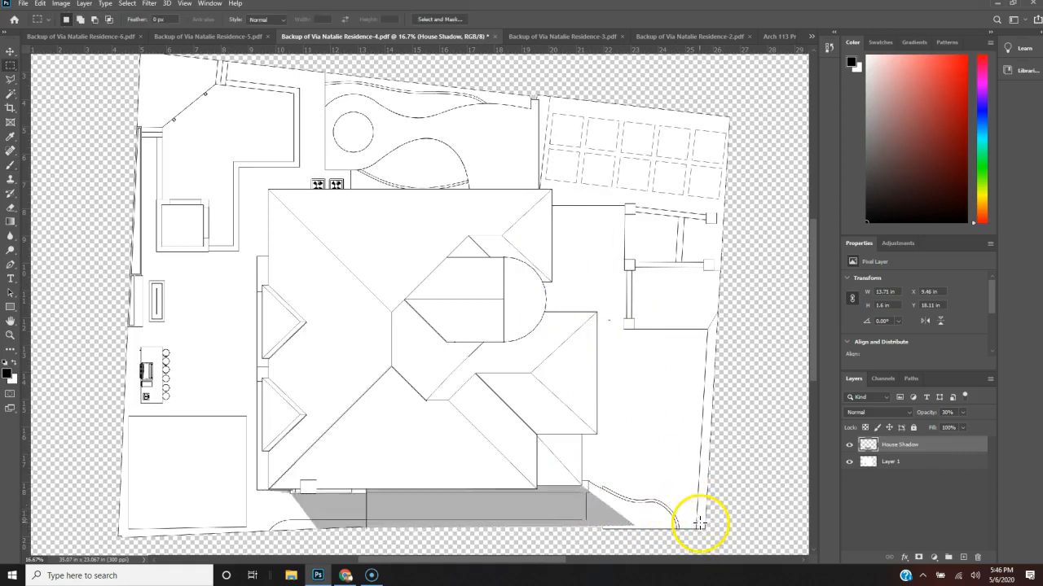
Restore the shadow selection, try stretching the shadow outward with Distort, and undo the transformation.
key("ctrl+z")
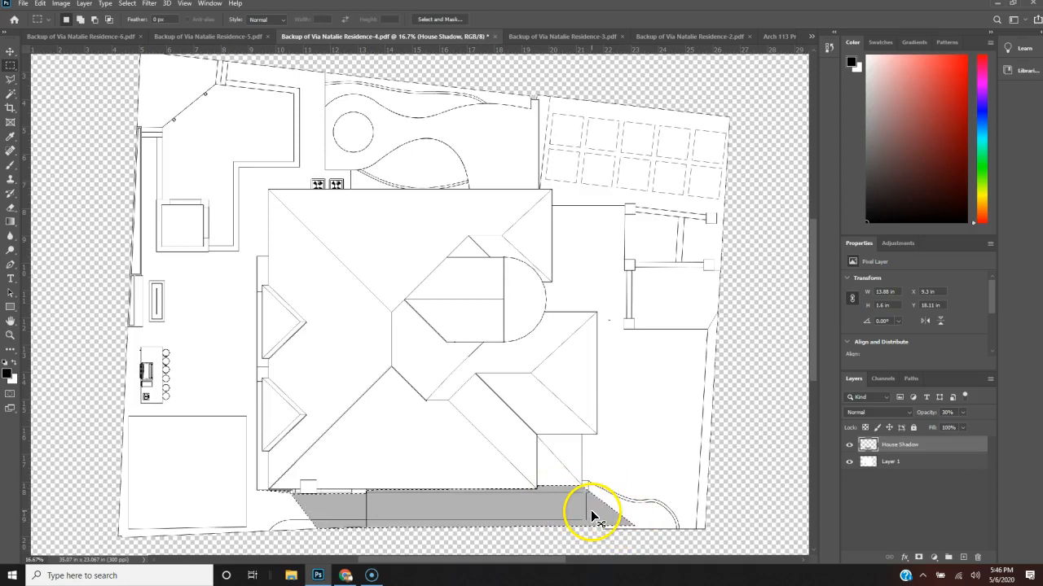
key("ctrl+t")
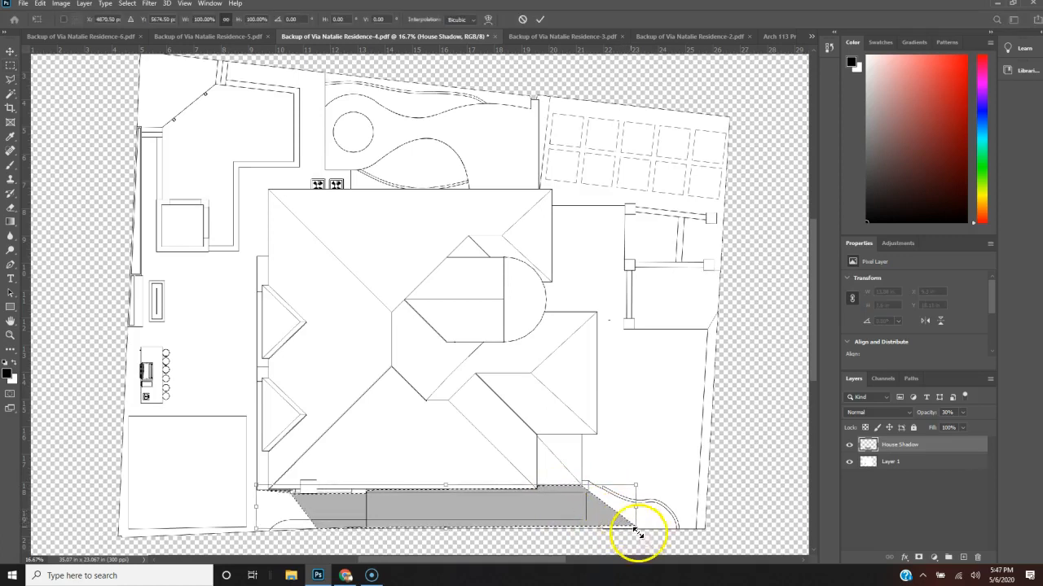
right_click(576, 509)
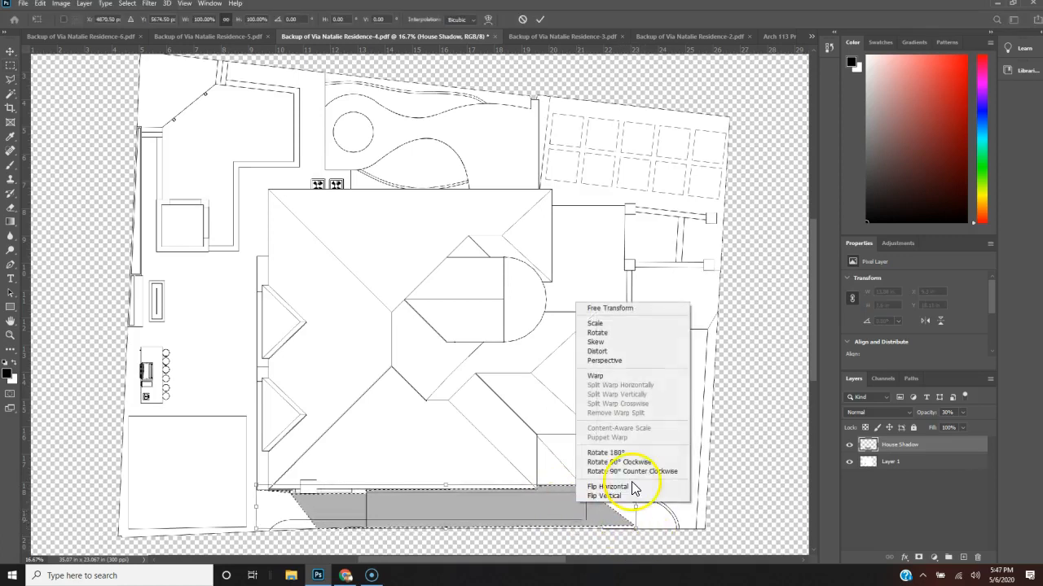
left_click(604, 352)
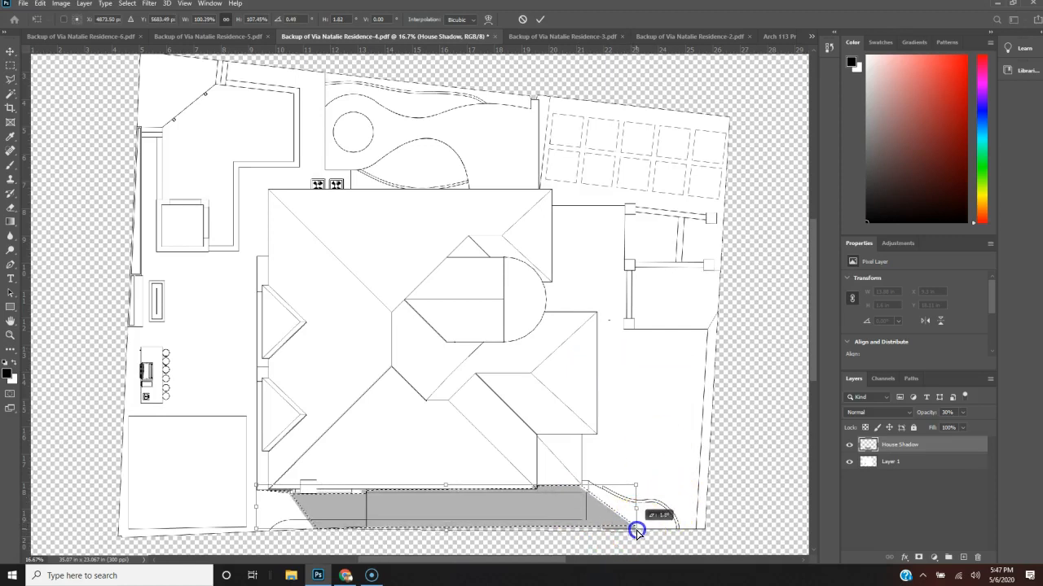
left_click(416, 511)
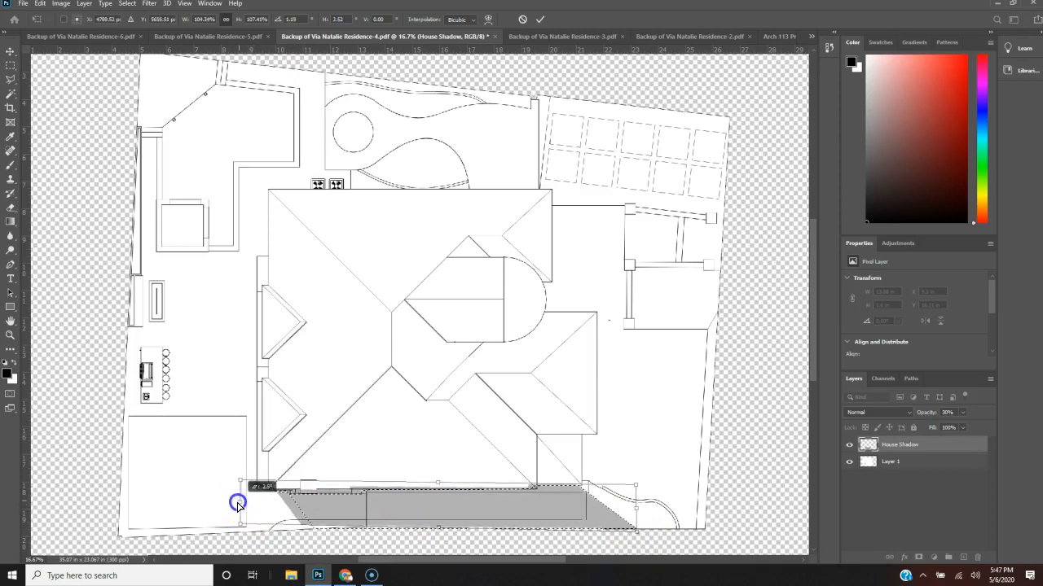
left_click_drag(226, 506, 221, 500)
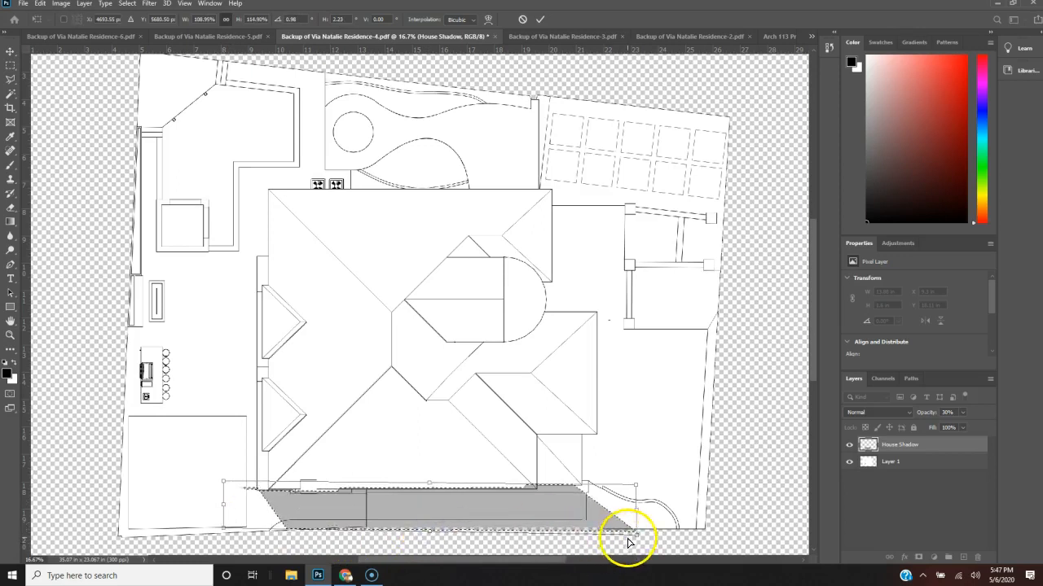
key("Return")
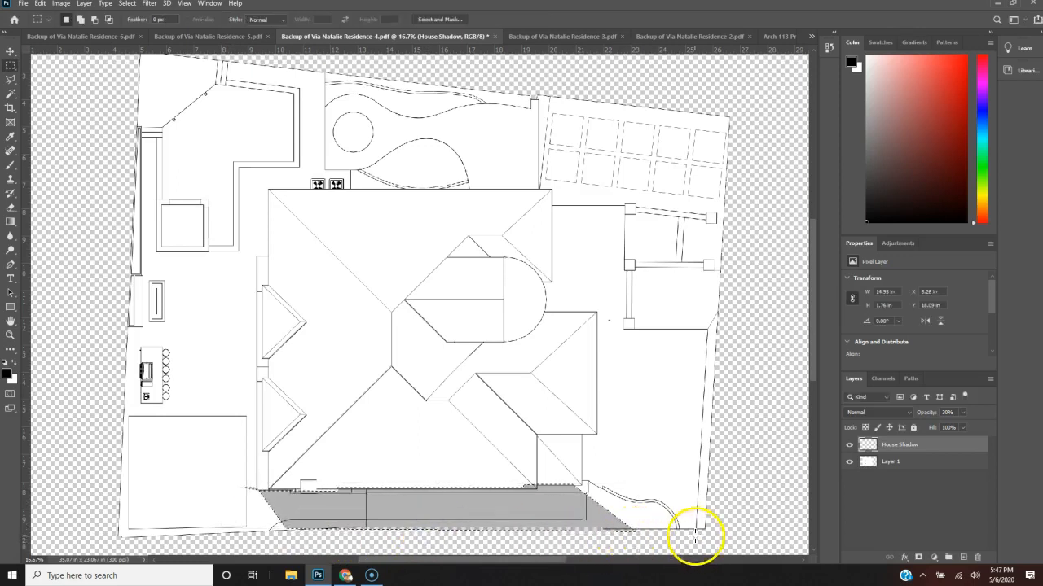
left_click(683, 540)
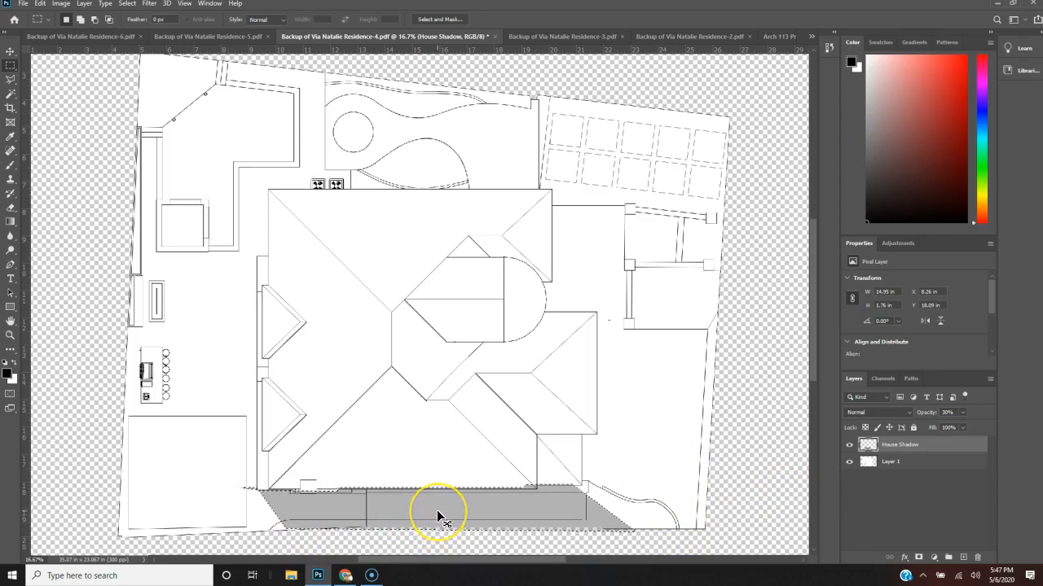
key("ctrl+z")
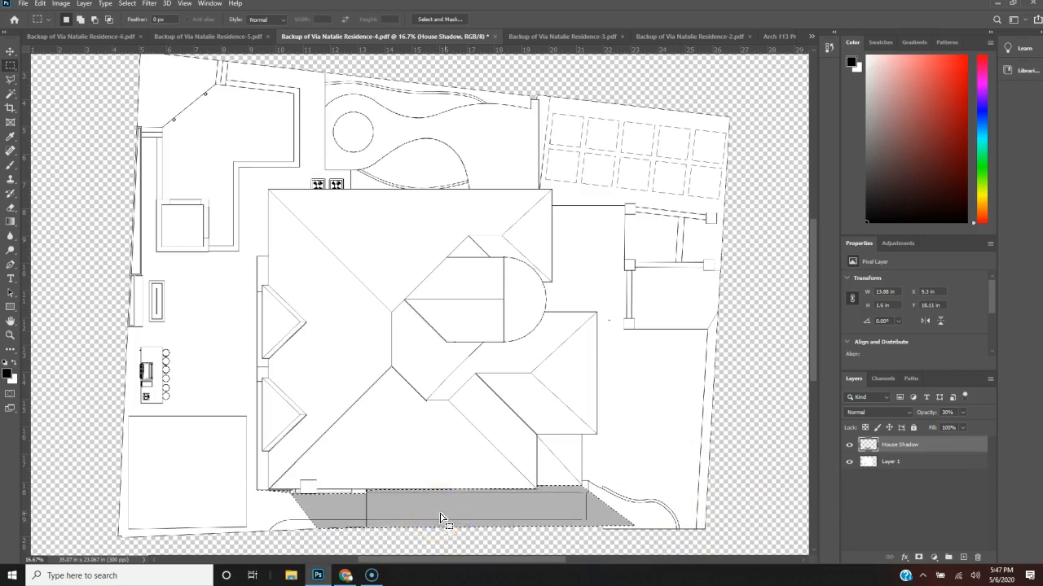
Deselect the house shadow and switch to the Residence-5 floor plan drawing.
left_click(746, 523)
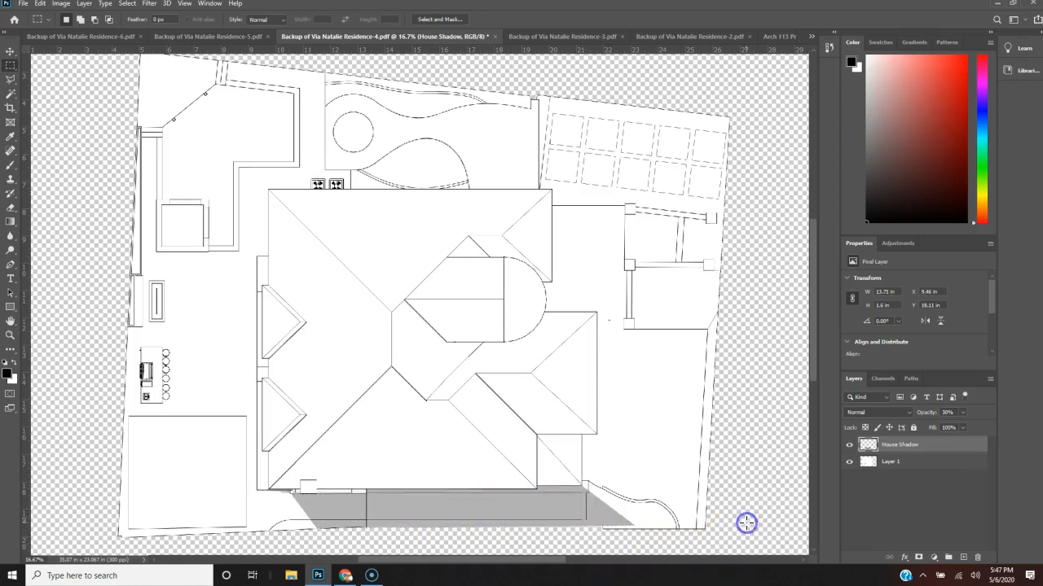
left_click(236, 39)
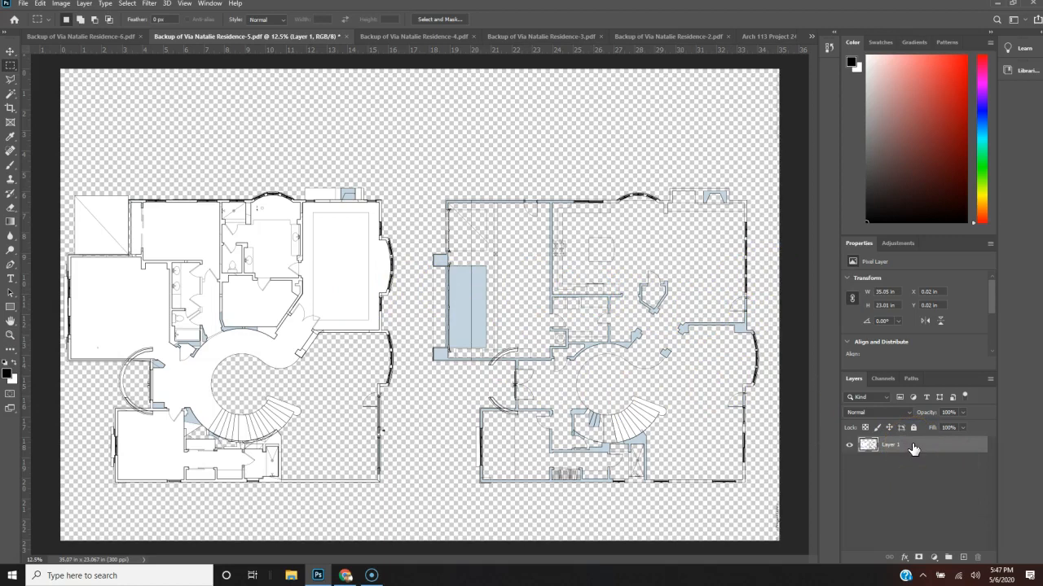
Create a new layer named White Background and move it below Layer 1.
left_click(962, 558)
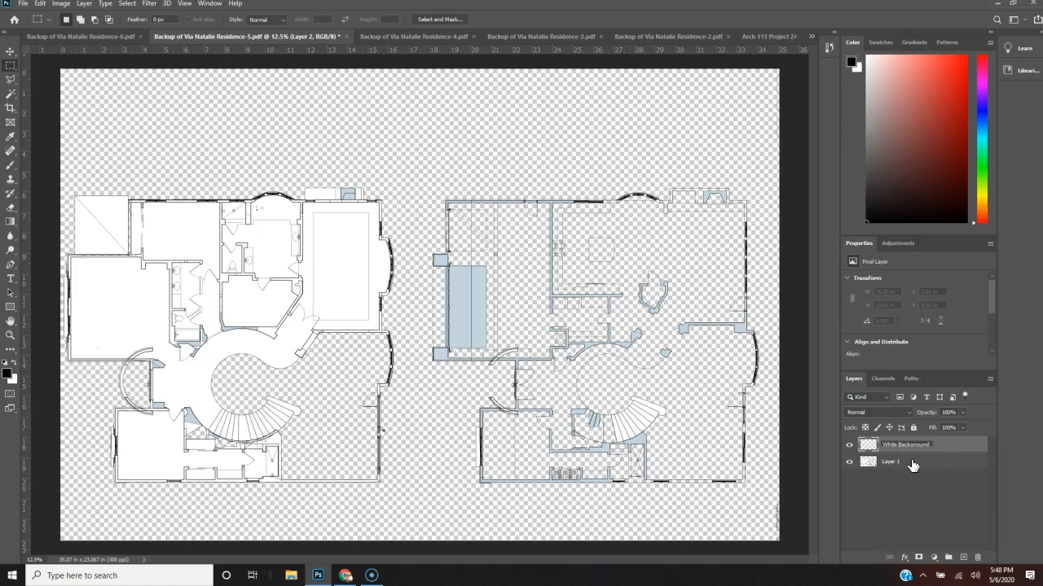
left_click(942, 493)
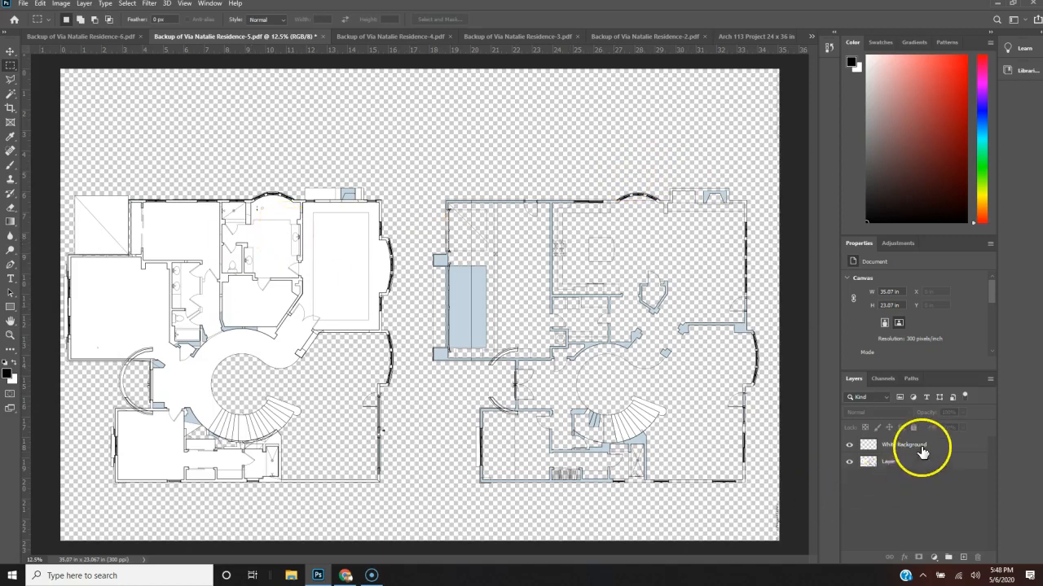
left_click_drag(931, 449, 932, 473)
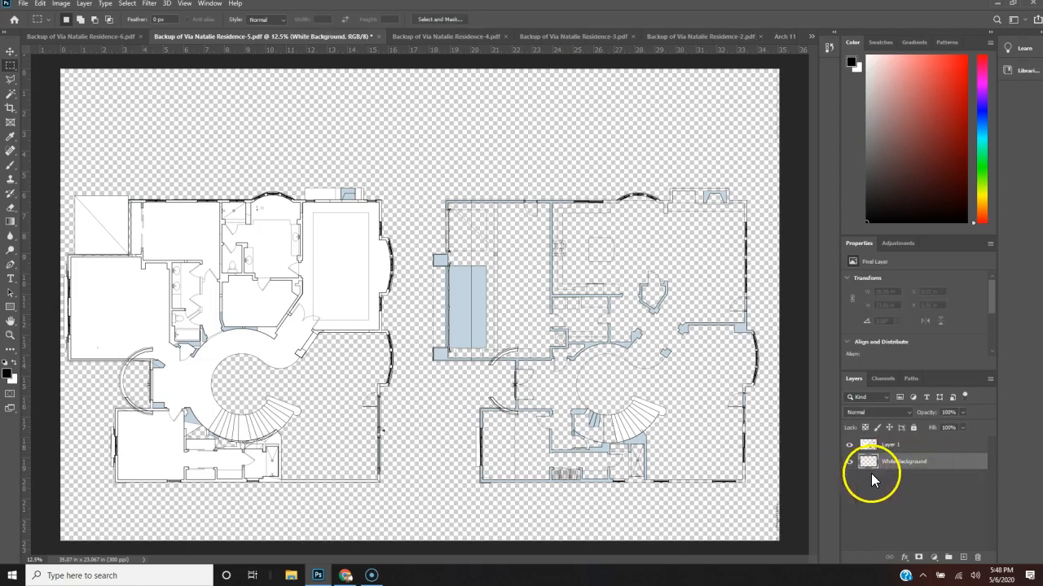
Fill the whole White Background layer with white using the Brush tool at a size of 5000 px.
left_click(14, 365)
key("b")
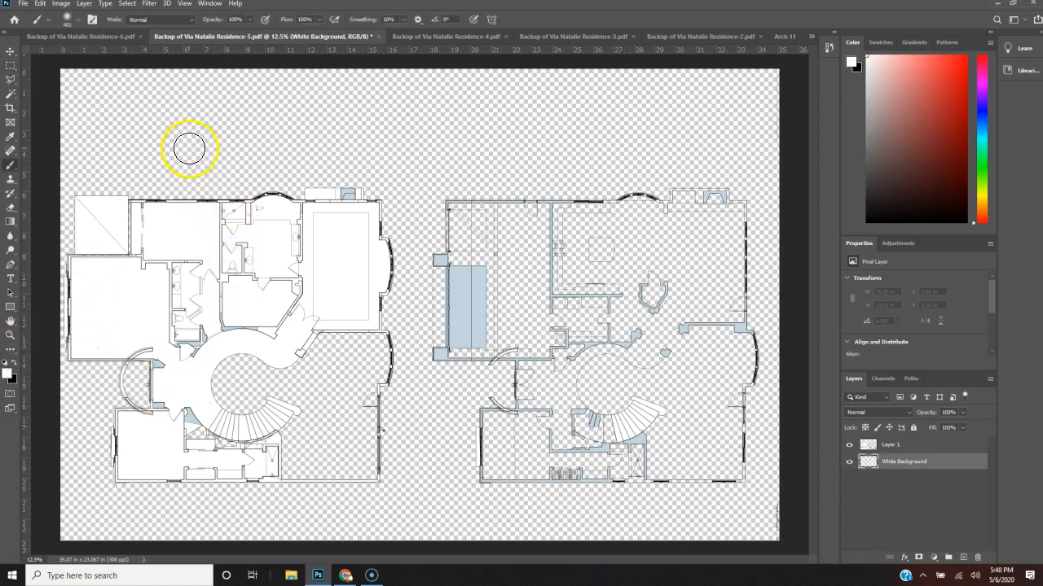
right_click(187, 151)
mouse_move(302, 179)
left_mouse_down()
mouse_move(357, 175)
mouse_move(552, 307)
mouse_move(202, 383)
mouse_move(798, 499)
mouse_move(412, 448)
mouse_move(118, 446)
mouse_move(126, 244)
mouse_move(115, 121)
mouse_move(683, 173)
mouse_move(725, 196)
mouse_move(751, 462)
mouse_move(568, 504)
mouse_move(404, 500)
mouse_move(204, 472)
mouse_move(125, 435)
mouse_move(138, 312)
mouse_move(113, 147)
mouse_move(117, 85)
mouse_move(86, 217)
mouse_move(91, 426)
mouse_move(404, 488)
mouse_move(662, 502)
mouse_move(702, 359)
mouse_move(128, 351)
mouse_move(148, 102)
mouse_move(726, 206)
mouse_move(731, 143)
mouse_move(445, 112)
mouse_move(89, 133)
left_mouse_up()
left_click(418, 181)
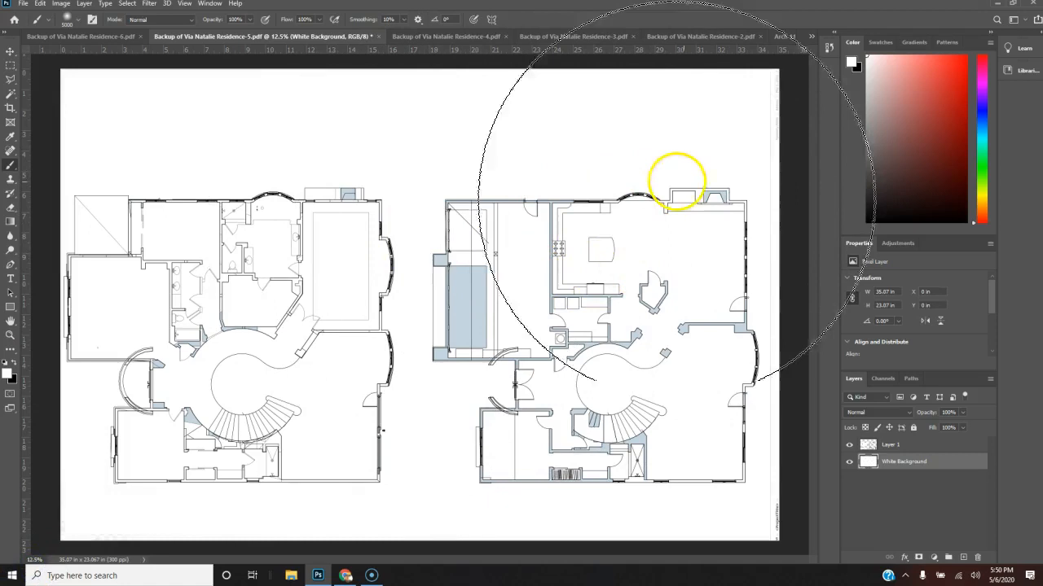
Hide and reshow the White Background layer to compare the floor plans with and without it.
left_click(850, 462)
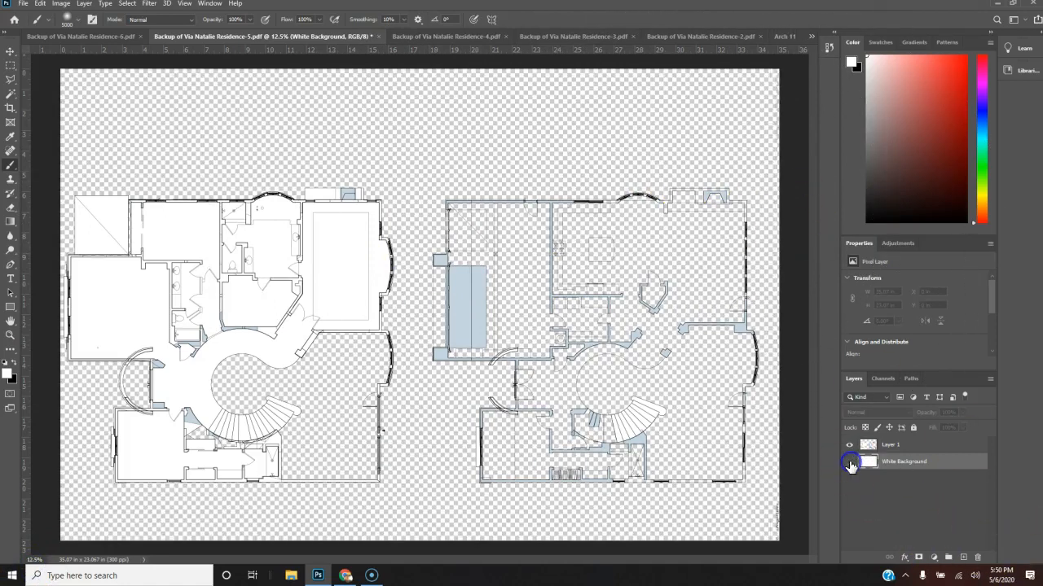
left_click(850, 463)
left_click(850, 462)
left_click(850, 462)
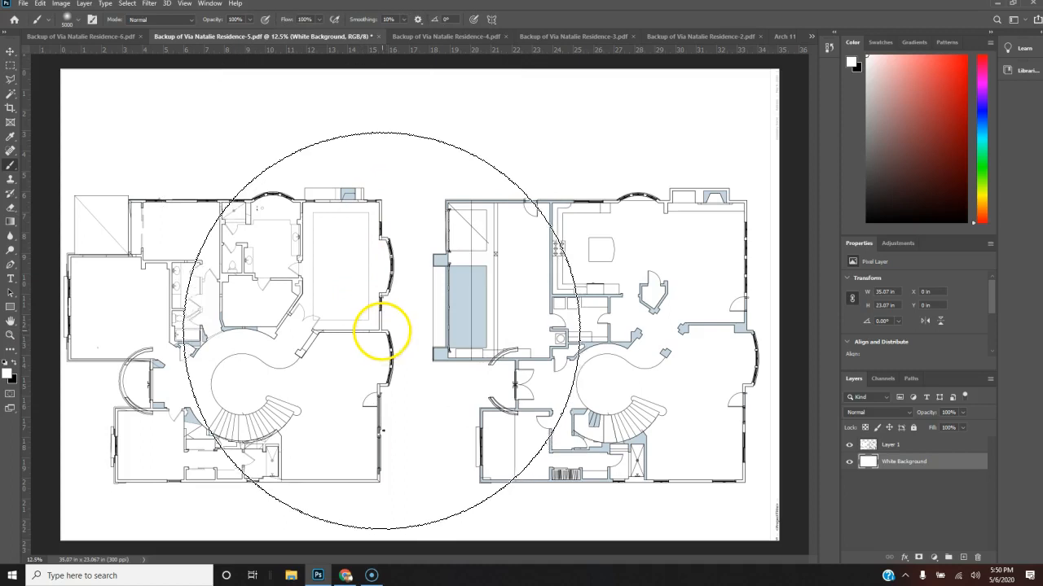
key("m")
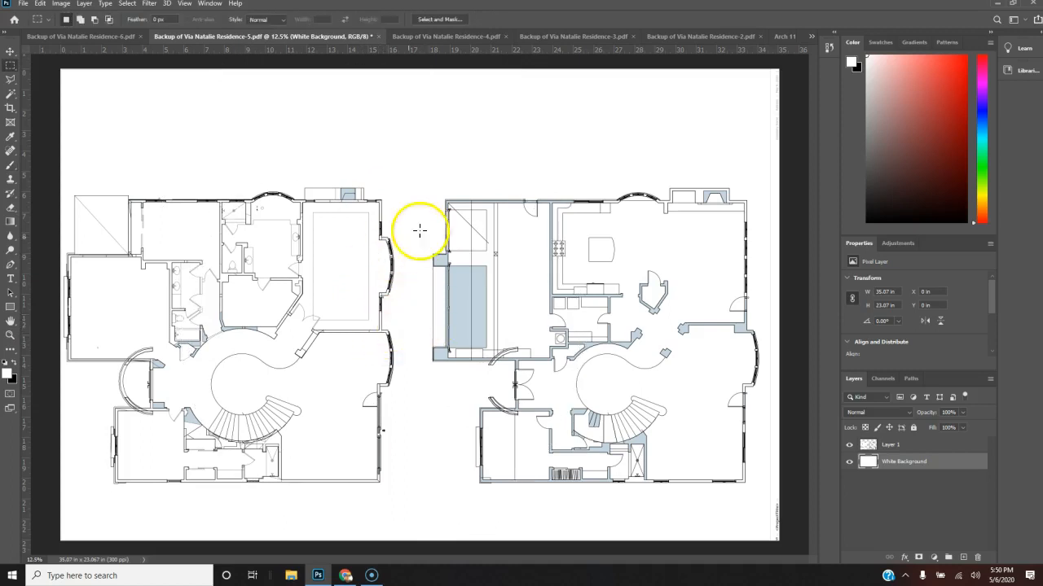
left_click_drag(326, 108, 562, 157)
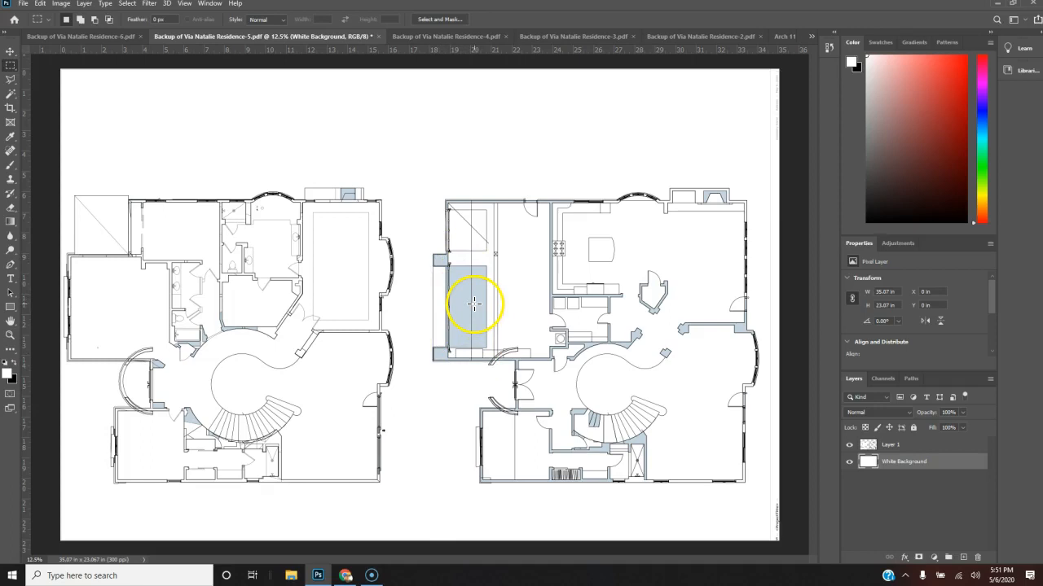
Choose the Magic Wand tool for the upper part of the left plan and rename Layer 1 to Floor plans.
scroll(477, 309, "up", 2)
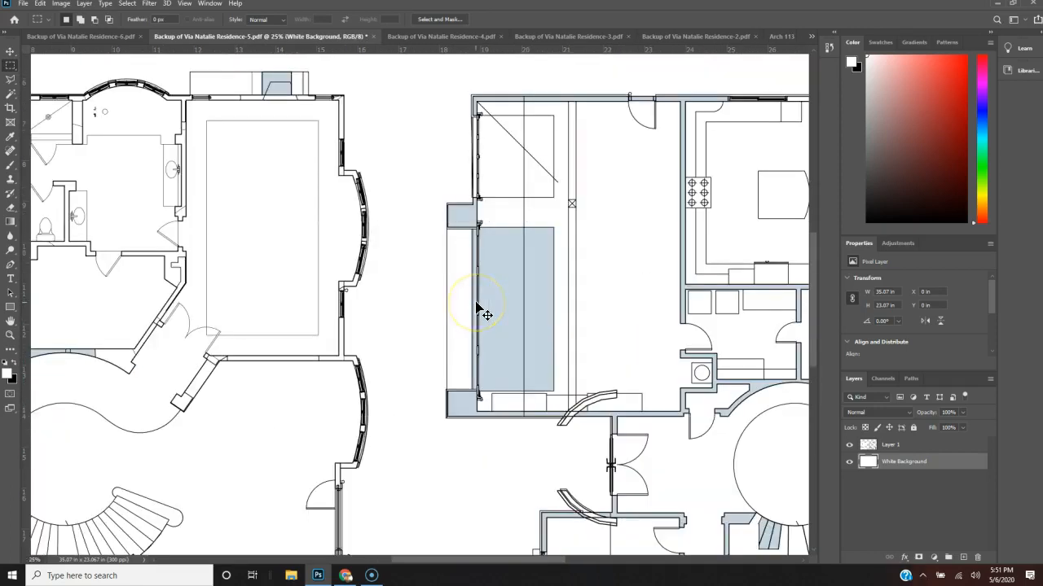
scroll(629, 245, "up", 1)
scroll(630, 245, "up", 2)
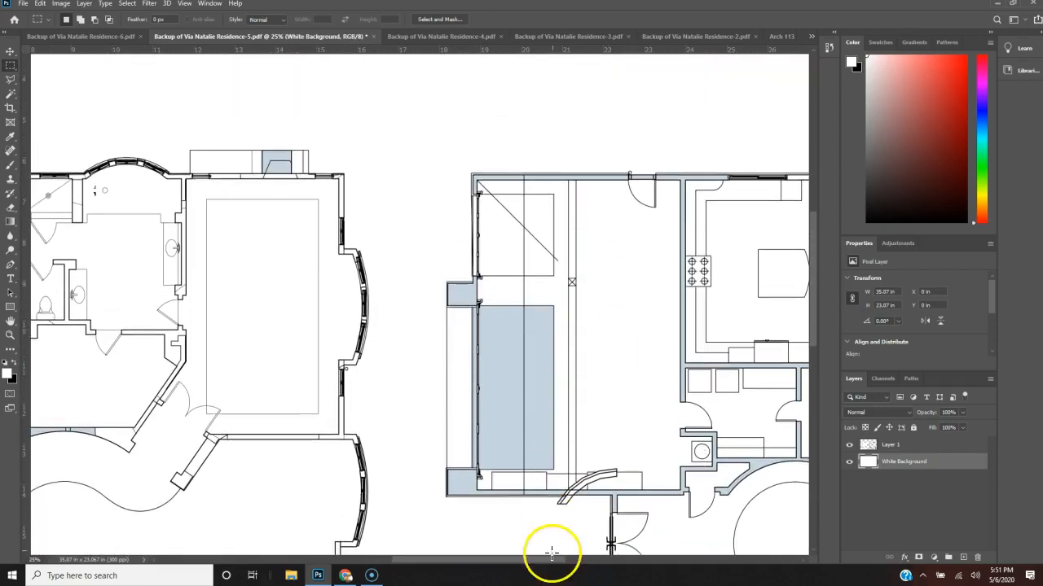
left_click_drag(530, 562, 474, 559)
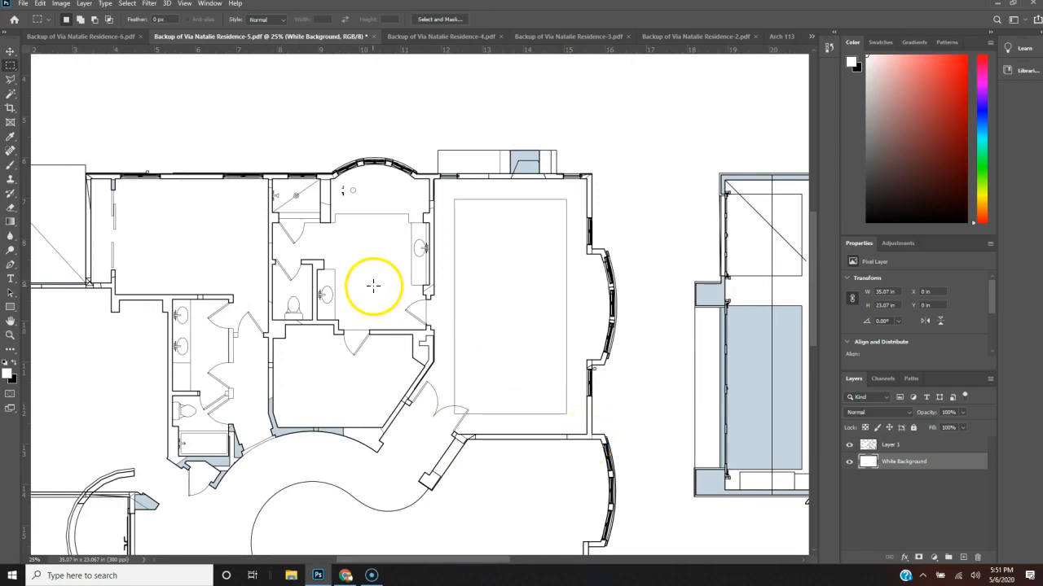
left_click(11, 95)
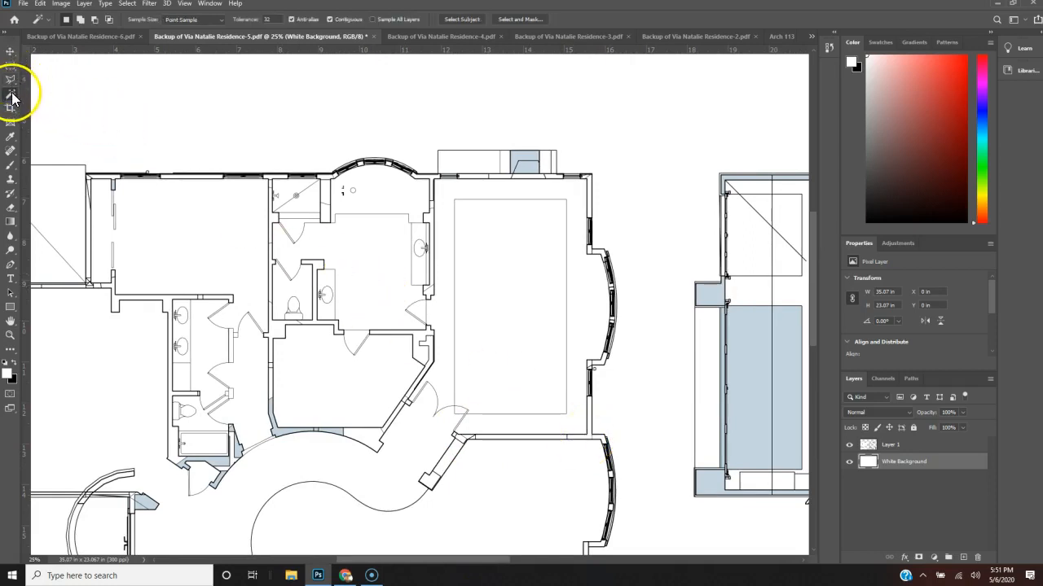
right_click(11, 95)
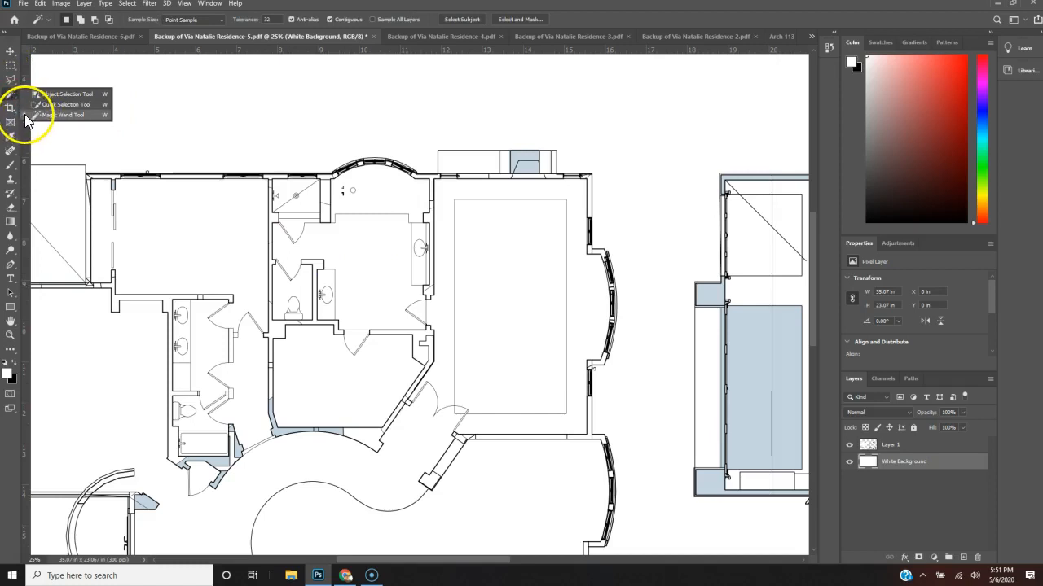
left_click(71, 115)
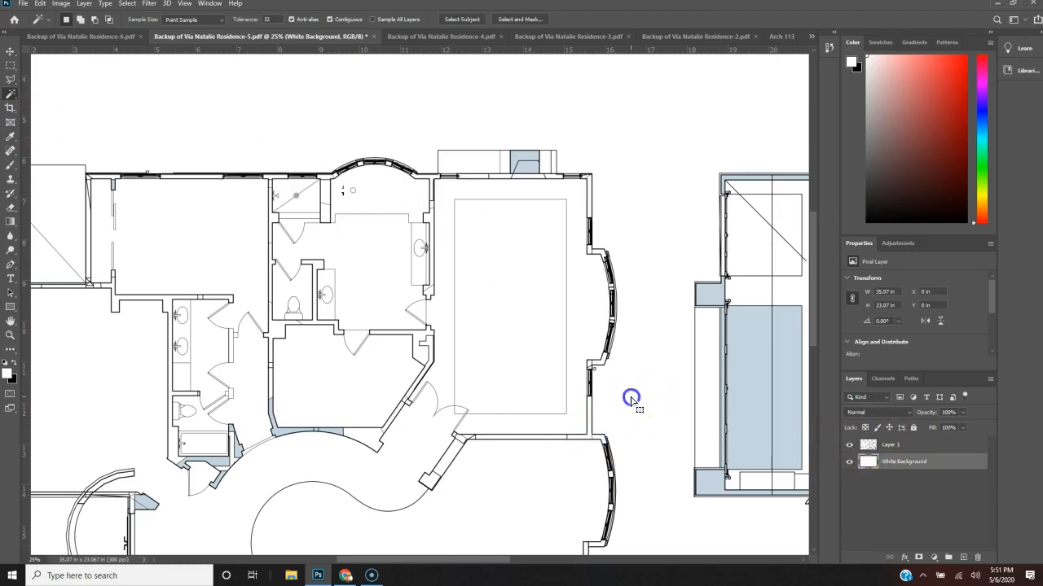
left_click(917, 448)
left_click(888, 447)
left_click(914, 447)
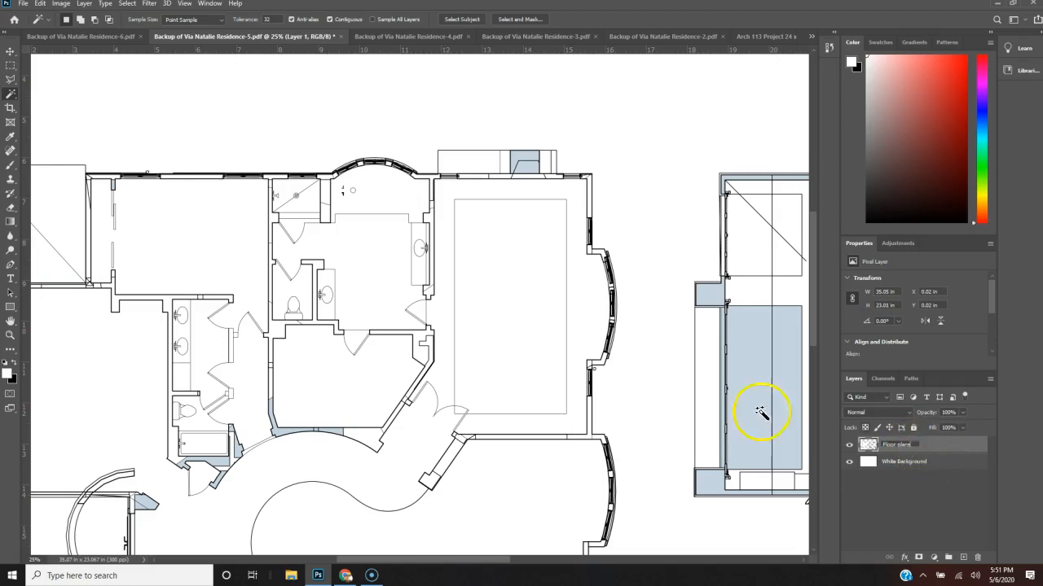
Select the wall piece at the lower-right corner of the large room in the left plan.
left_click(496, 436)
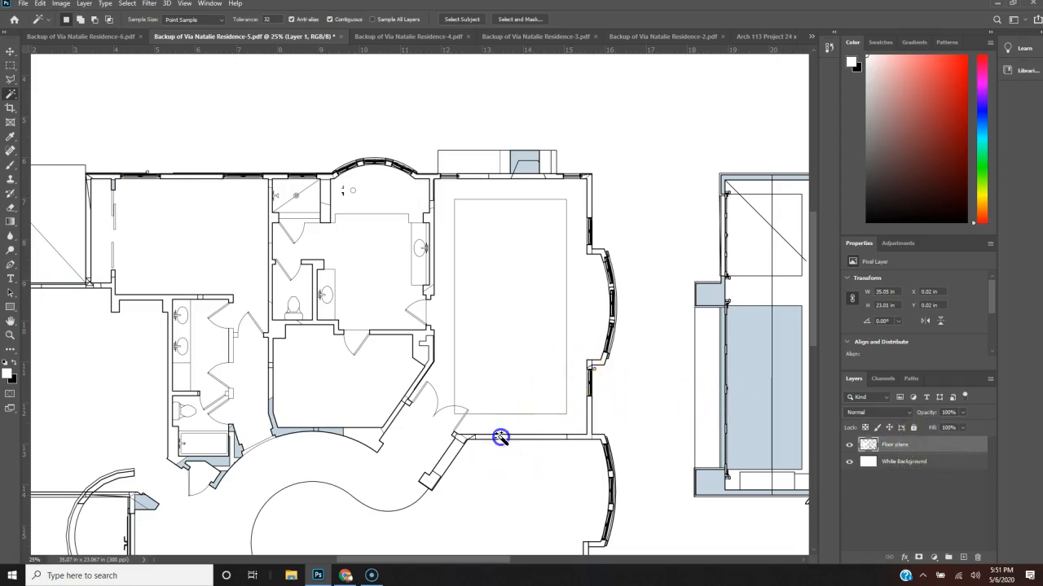
left_click(586, 433)
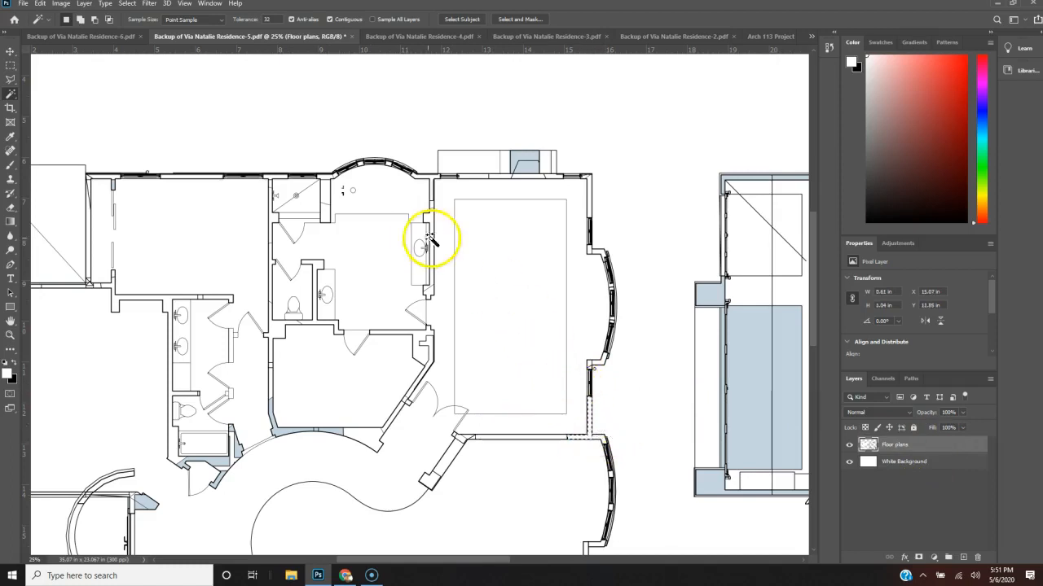
scroll(425, 241, "down", 2)
scroll(426, 241, "down", 4)
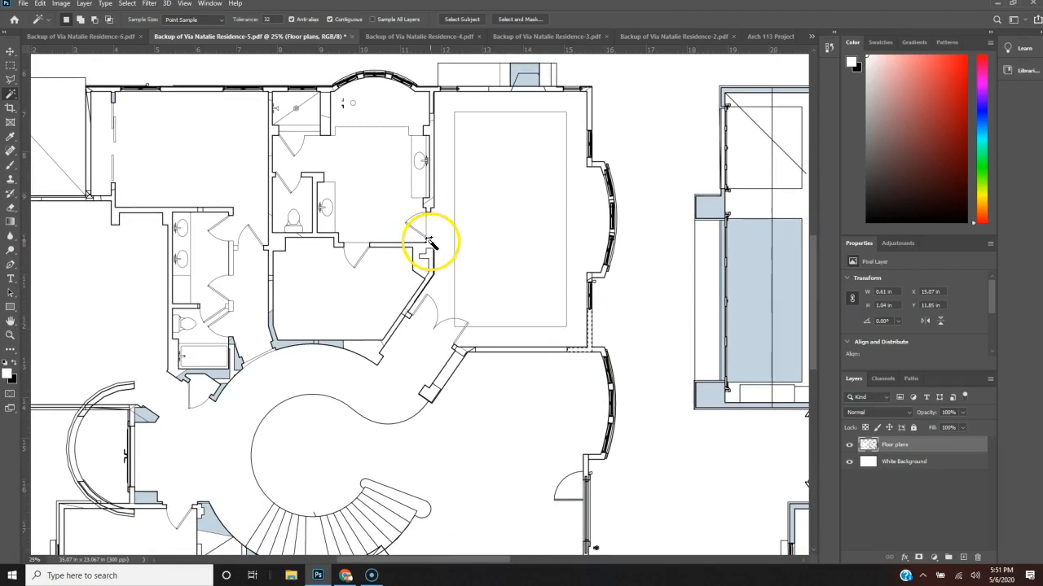
scroll(478, 301, "down", 1)
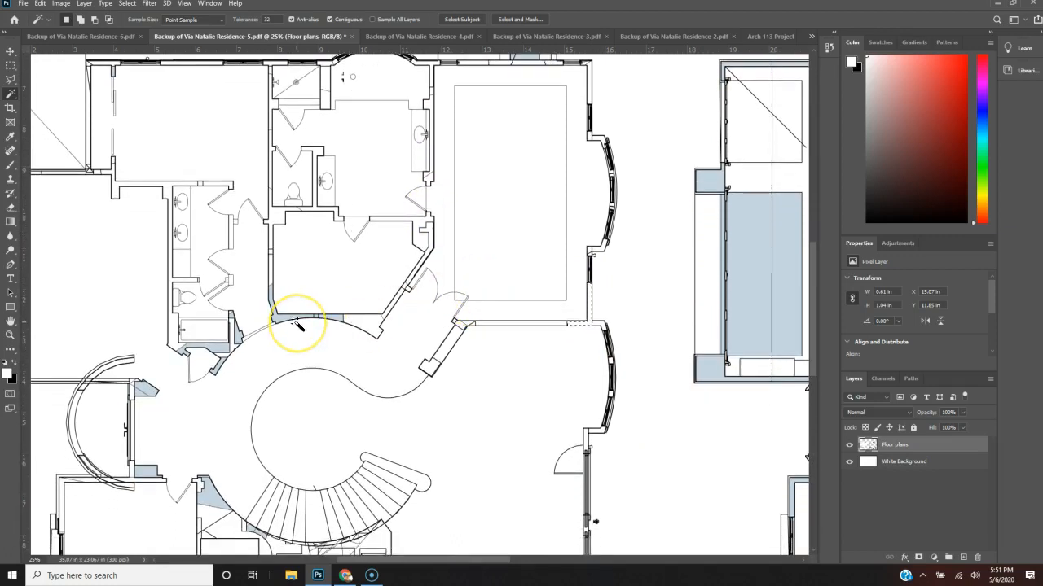
scroll(297, 325, "up", 1)
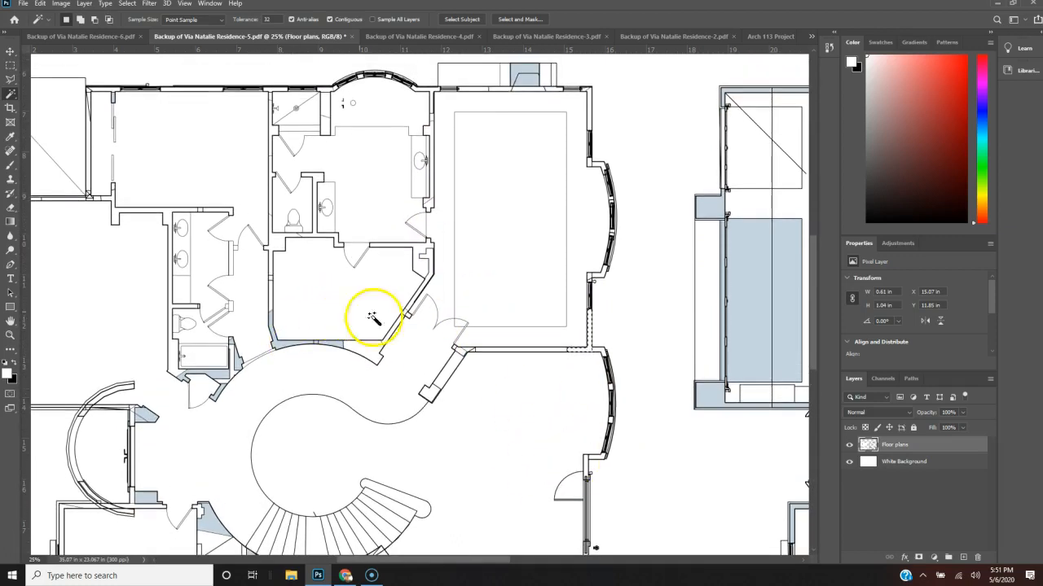
Select the walls around the shower and toilet rooms, extending the selection to the exterior and side walls of the adjoining bedroom.
left_click(318, 231, "shift")
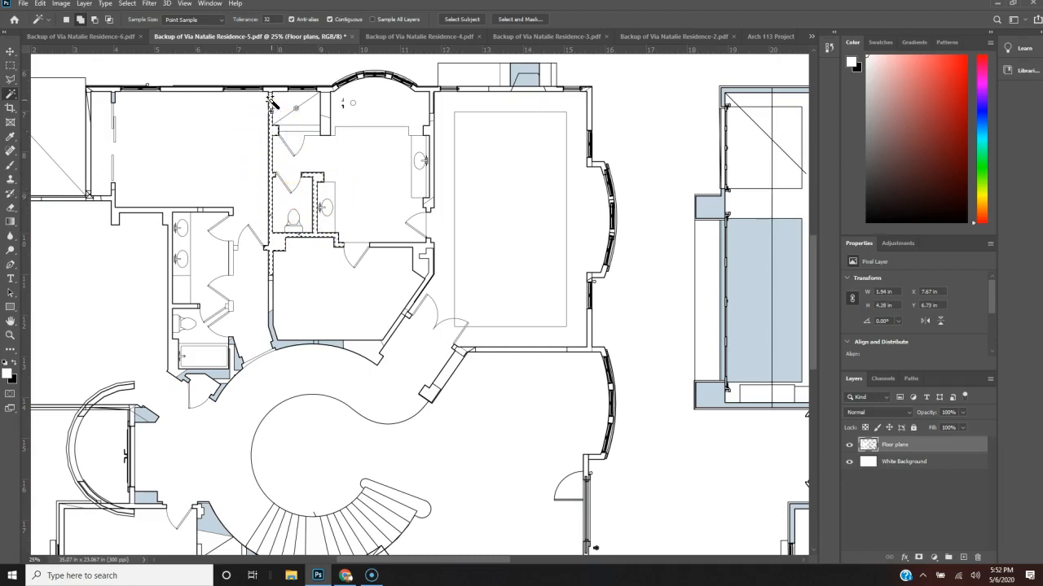
left_click(270, 97, "shift")
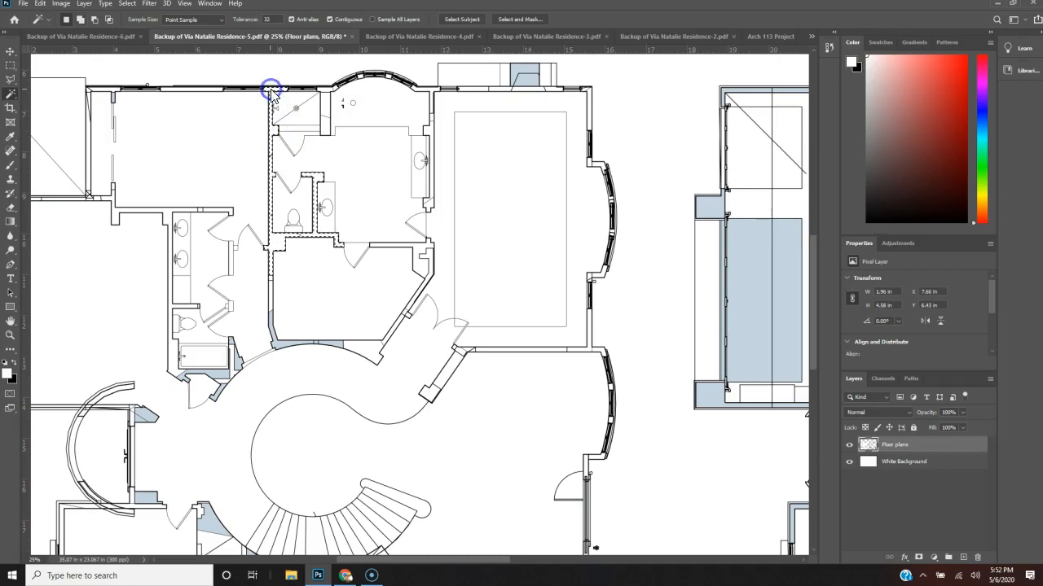
left_click(320, 92, "shift")
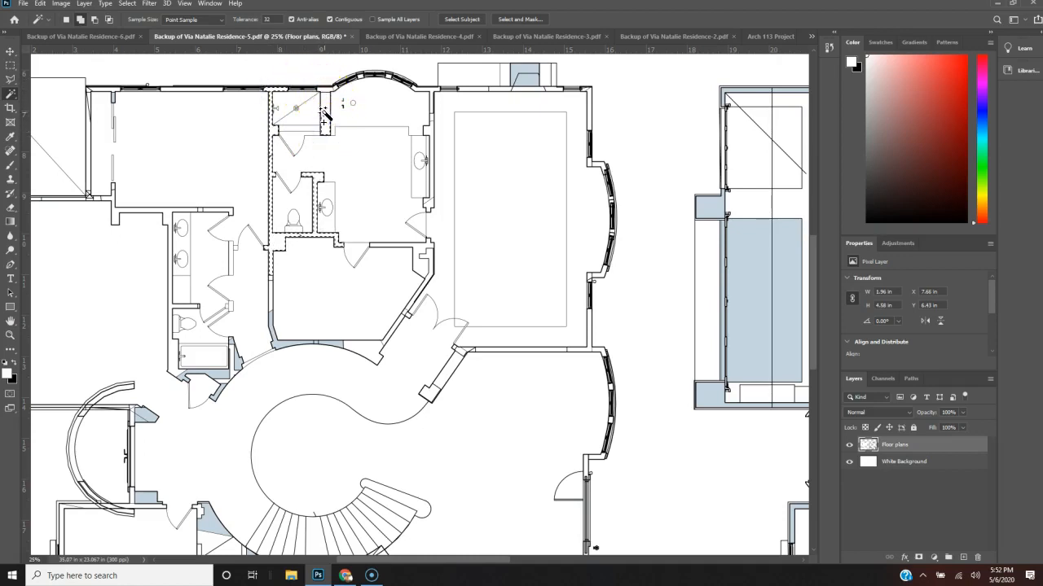
left_click(207, 88, "shift")
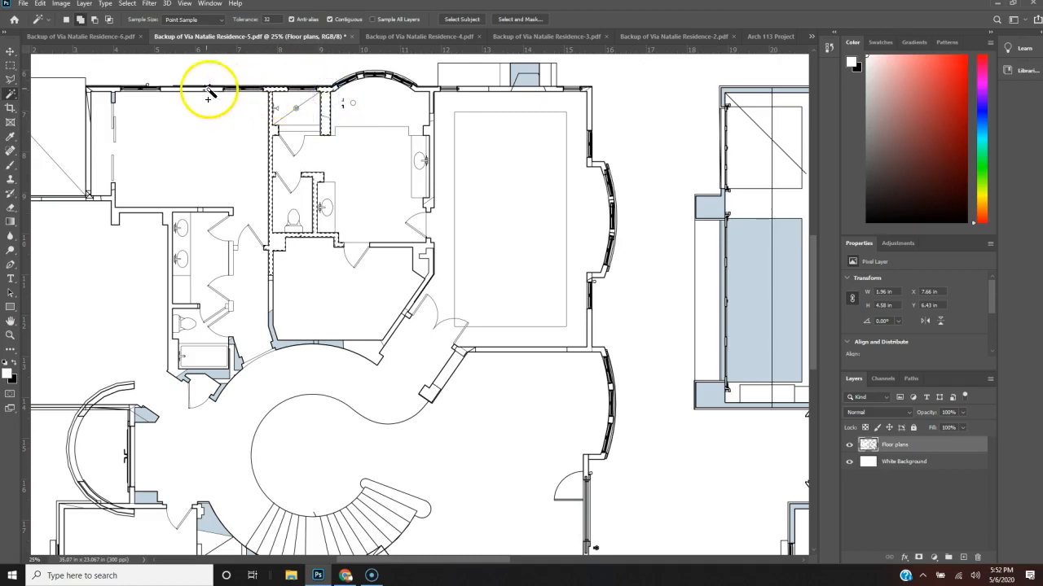
left_click(122, 91, "shift")
left_click(88, 142, "shift")
left_click(111, 97, "shift")
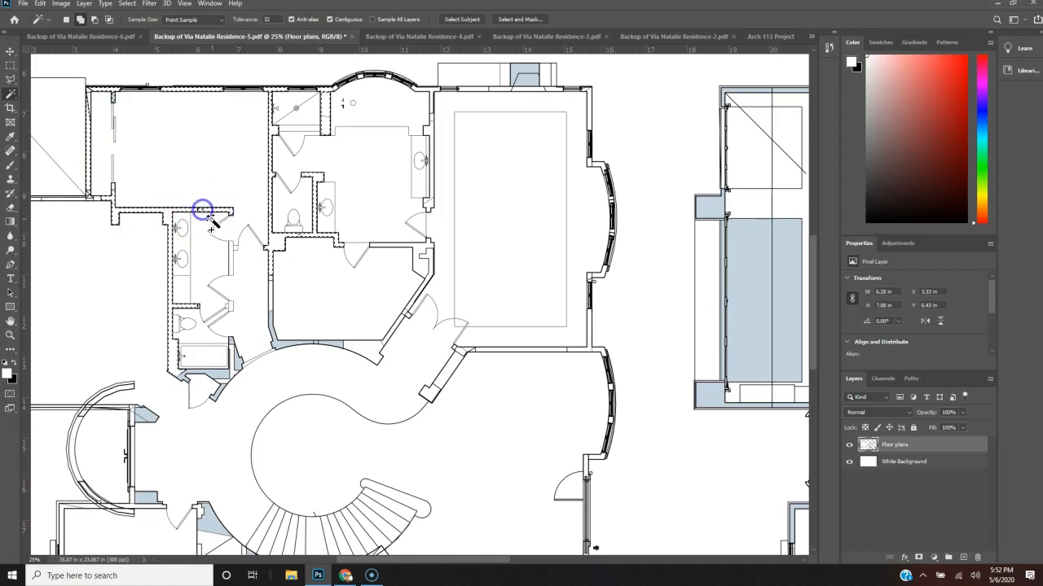
Try to add the second bathroom's side walls, the blue pieces by the curved hall and the closet's angled wall to the selection.
left_click(231, 246, "shift")
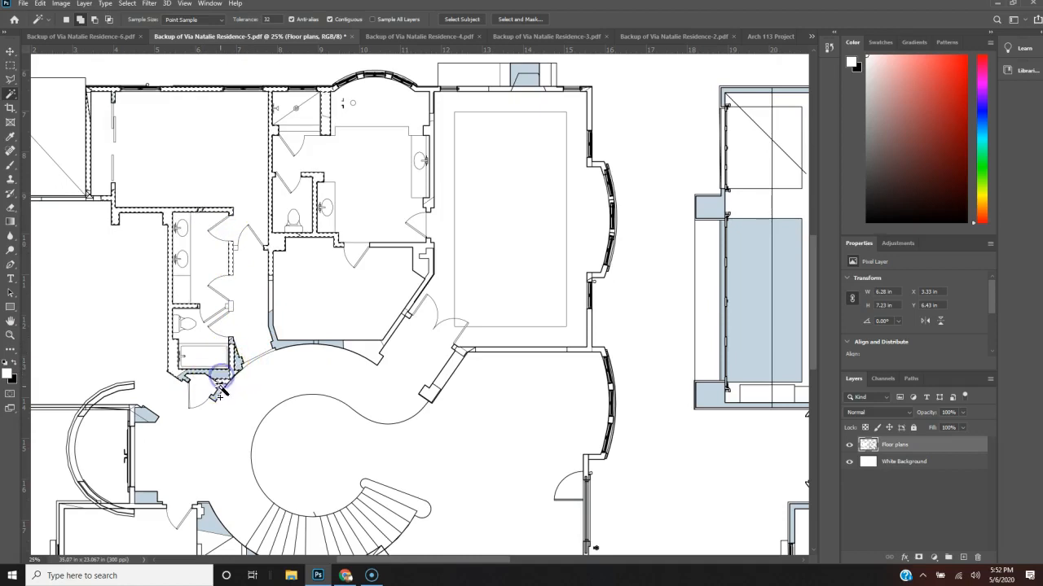
left_click(220, 393, "shift")
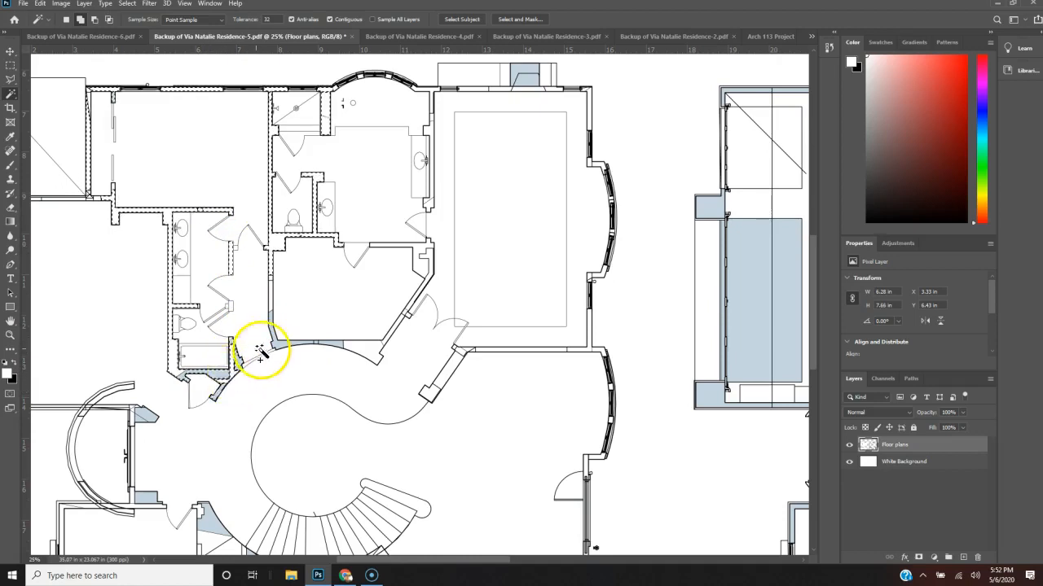
left_click(218, 364, "shift")
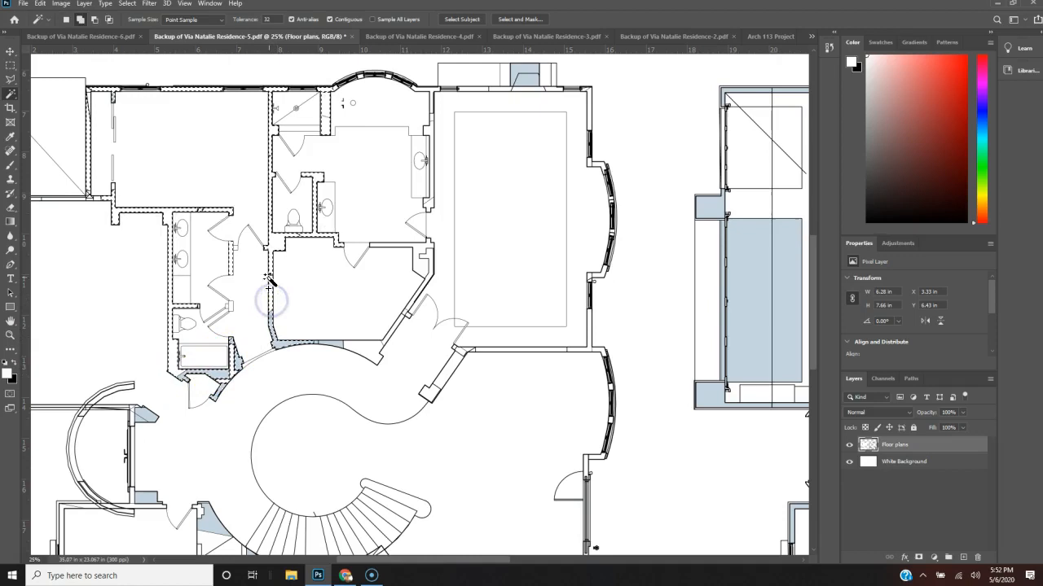
left_click(316, 343, "shift")
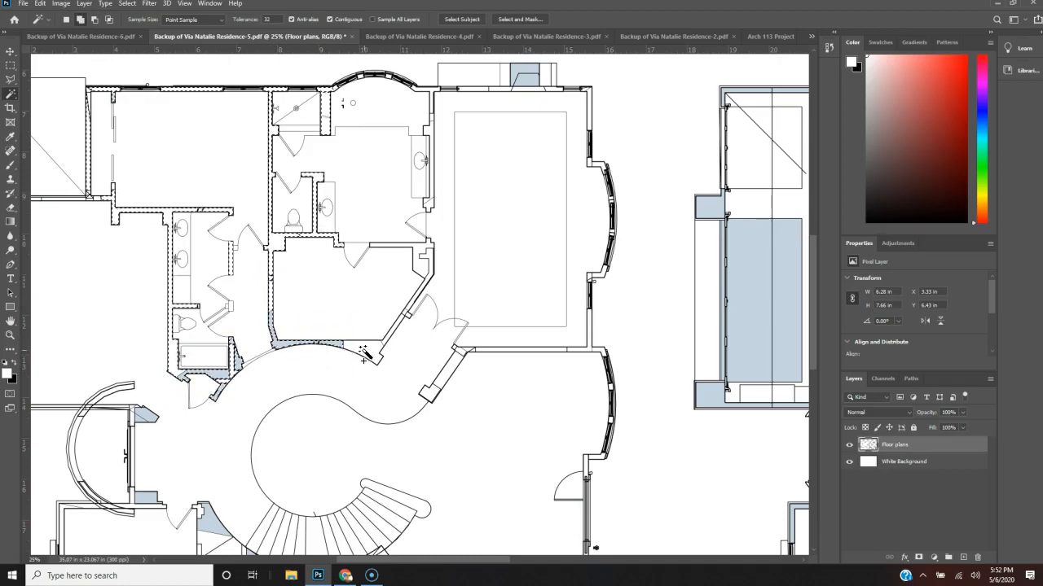
left_click(396, 323, "shift")
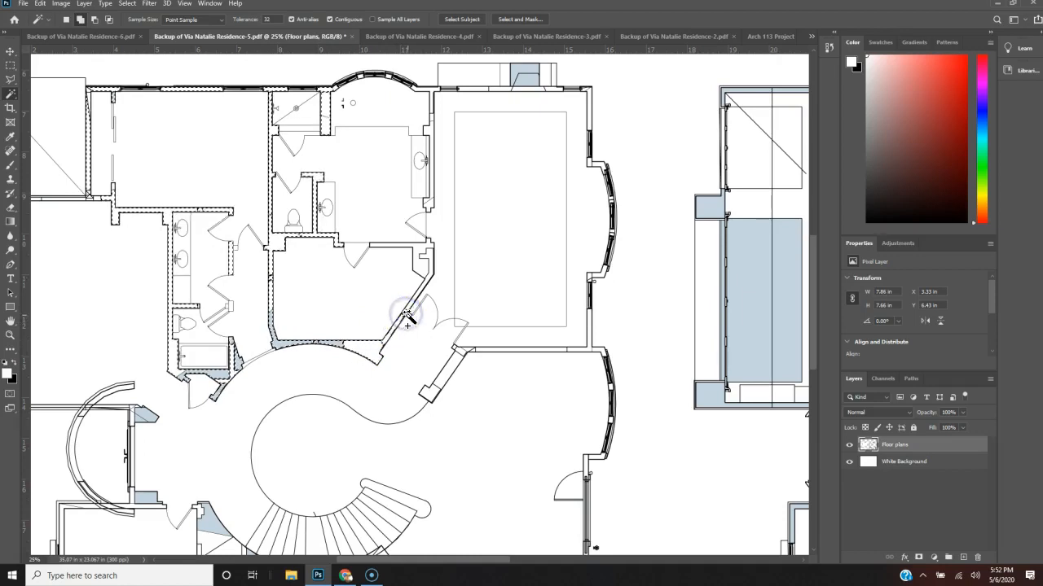
left_click(407, 305, "shift")
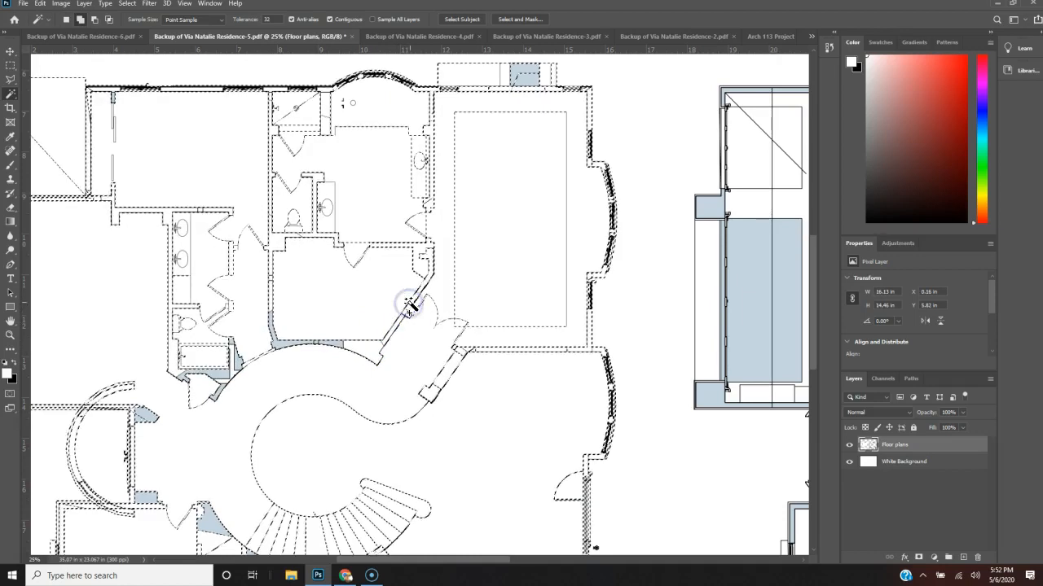
left_click(404, 303, "shift")
Select the closet's curved lower wall in the left plan together with its blue piece and the adjoining left side wall.
left_click(419, 307)
left_click(368, 355)
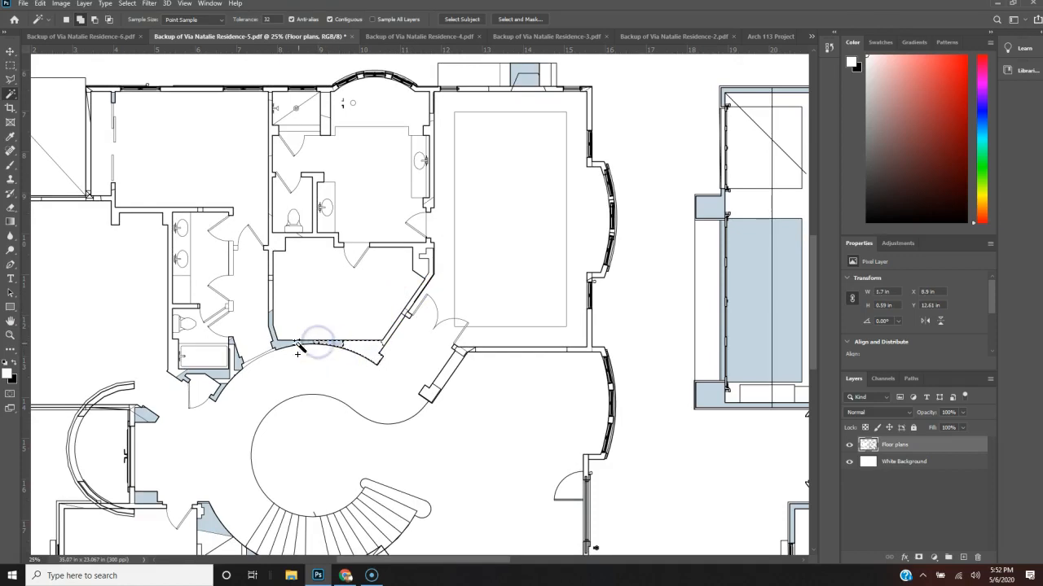
left_click(297, 346, "shift")
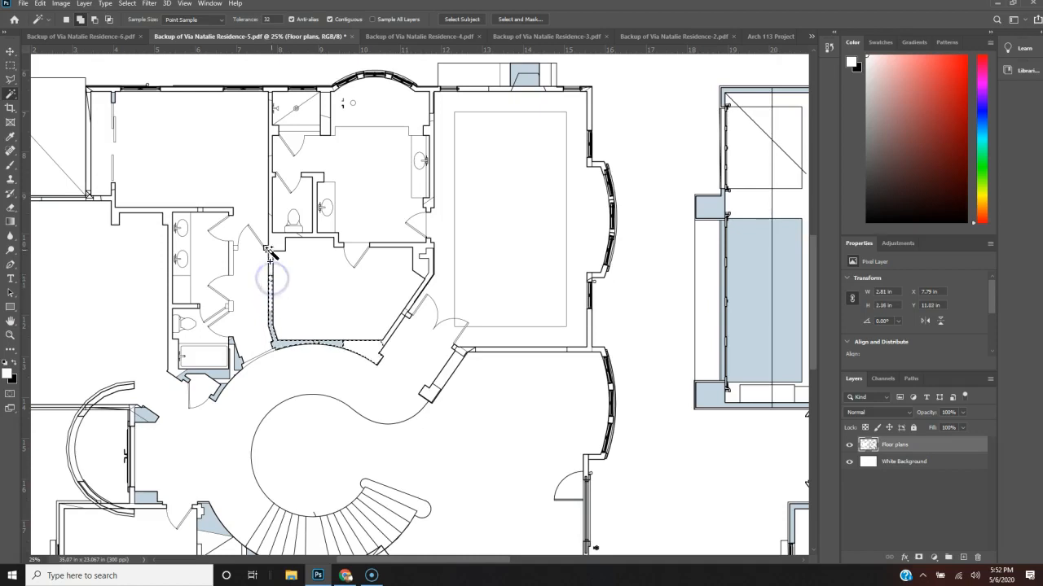
Set up the Brush tool with a black foreground colour and reduce its size to 146 px.
key("b")
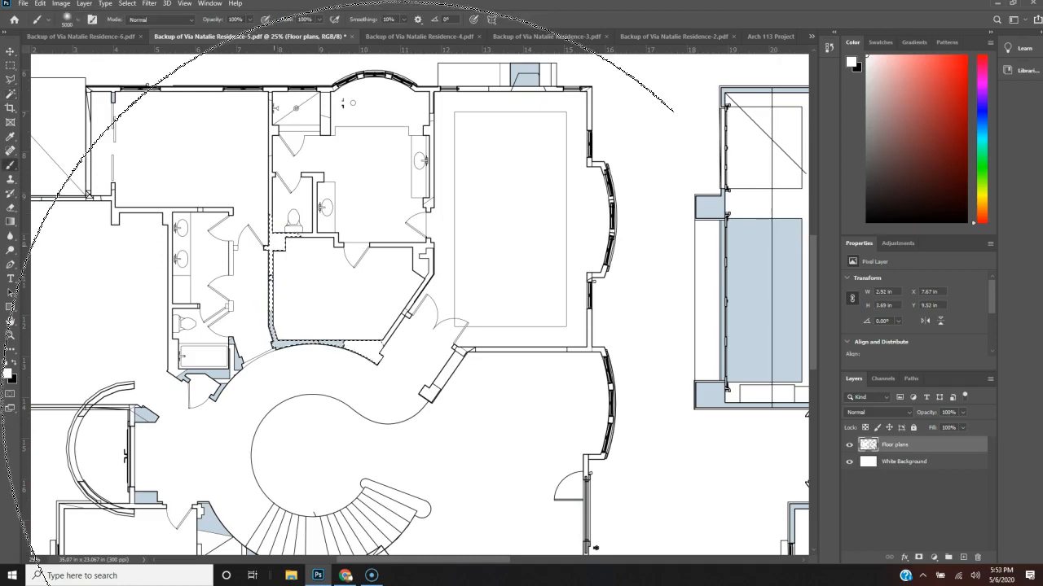
left_click(4, 362)
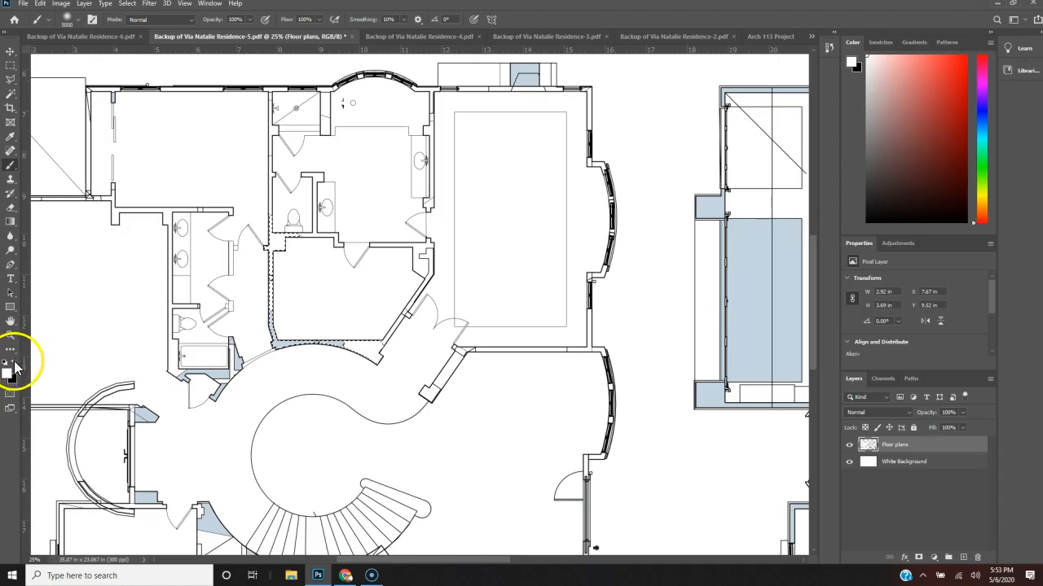
right_click(361, 284)
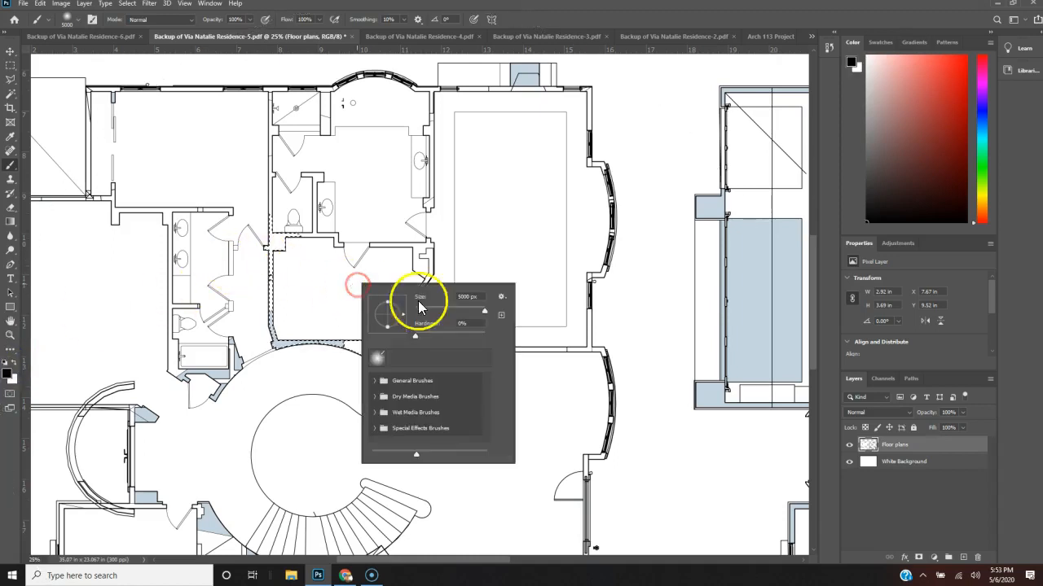
left_click(446, 309)
left_click(458, 309)
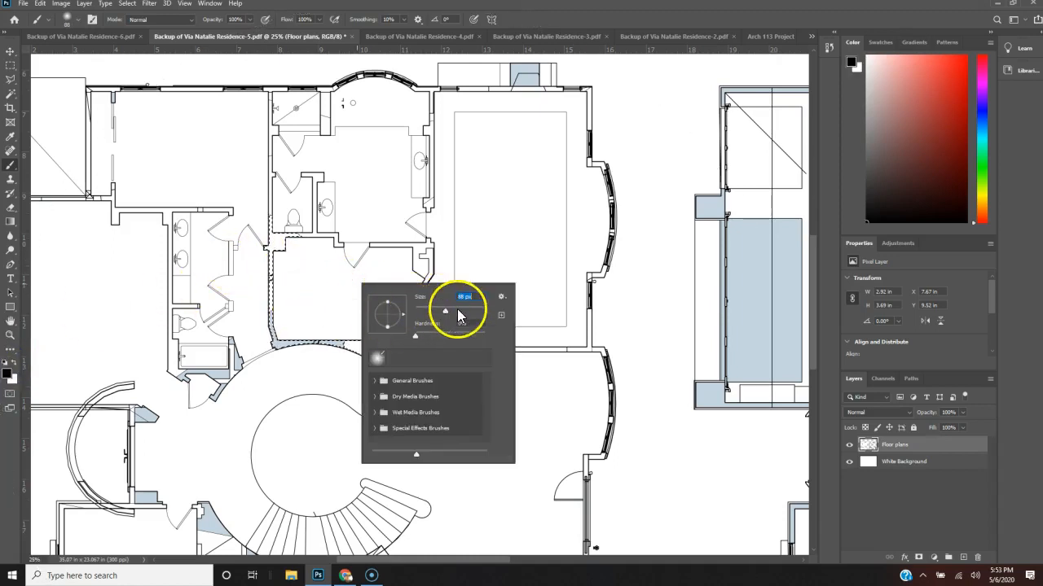
Paint the selected curved wall, left side wall and upper-left corner of the closet solid black.
left_click(306, 346)
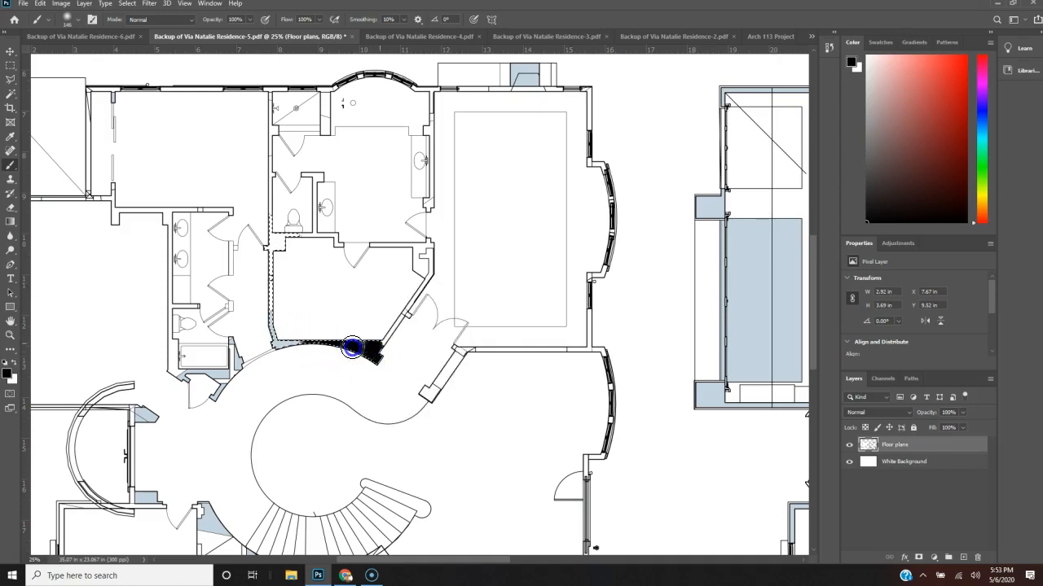
left_click_drag(323, 334, 275, 351)
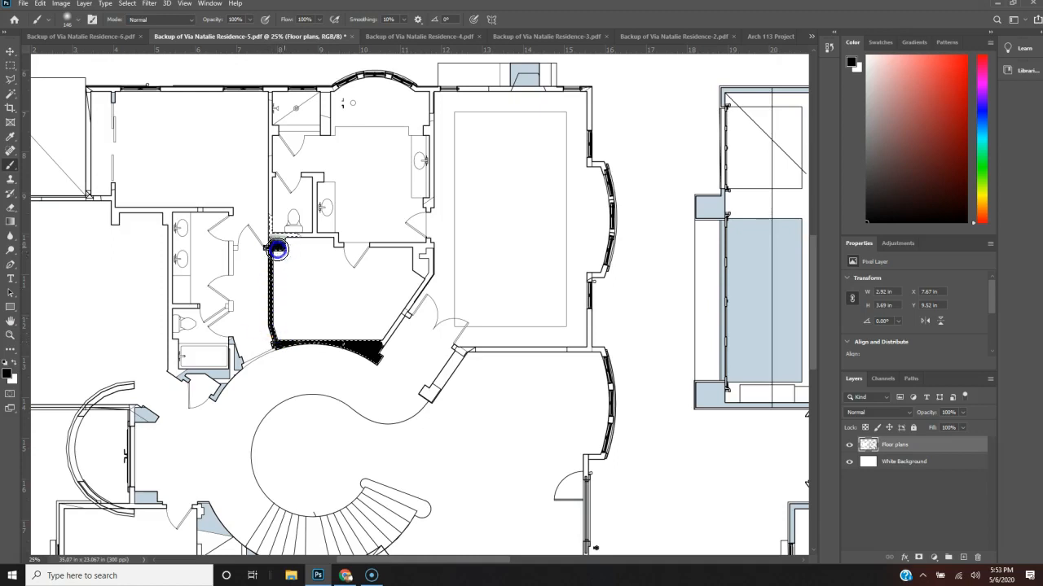
mouse_move(273, 218)
left_mouse_down()
mouse_move(273, 255)
mouse_move(289, 241)
mouse_move(258, 256)
mouse_move(284, 243)
mouse_move(271, 302)
mouse_move(283, 330)
mouse_move(339, 354)
mouse_move(285, 343)
mouse_move(265, 318)
mouse_move(289, 354)
mouse_move(369, 348)
left_mouse_up()
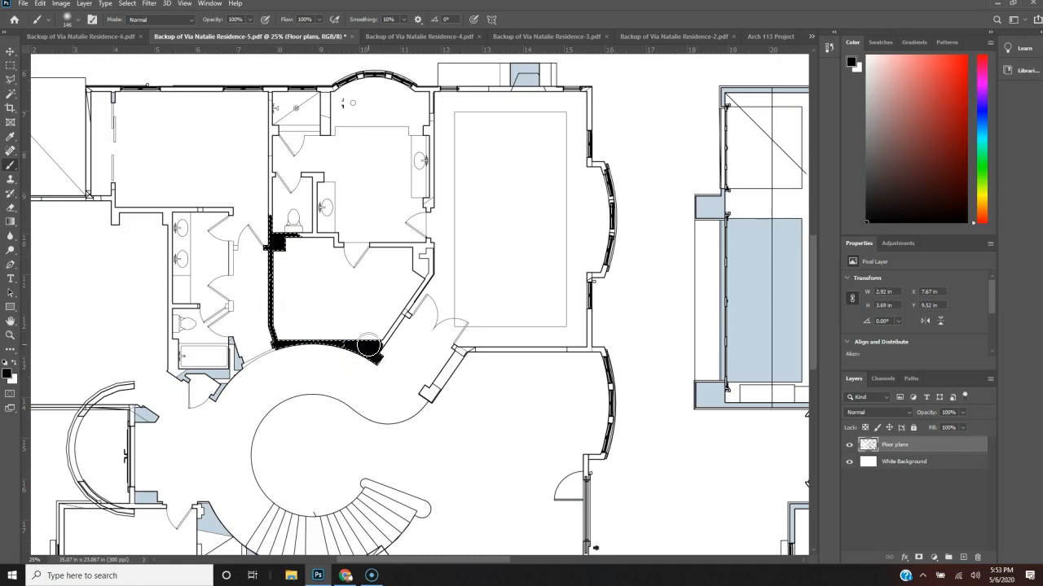
Select the closet's angled and upper walls, the toilet room walls, the bedroom side wall up to the exterior and the shower's side wall.
key("w")
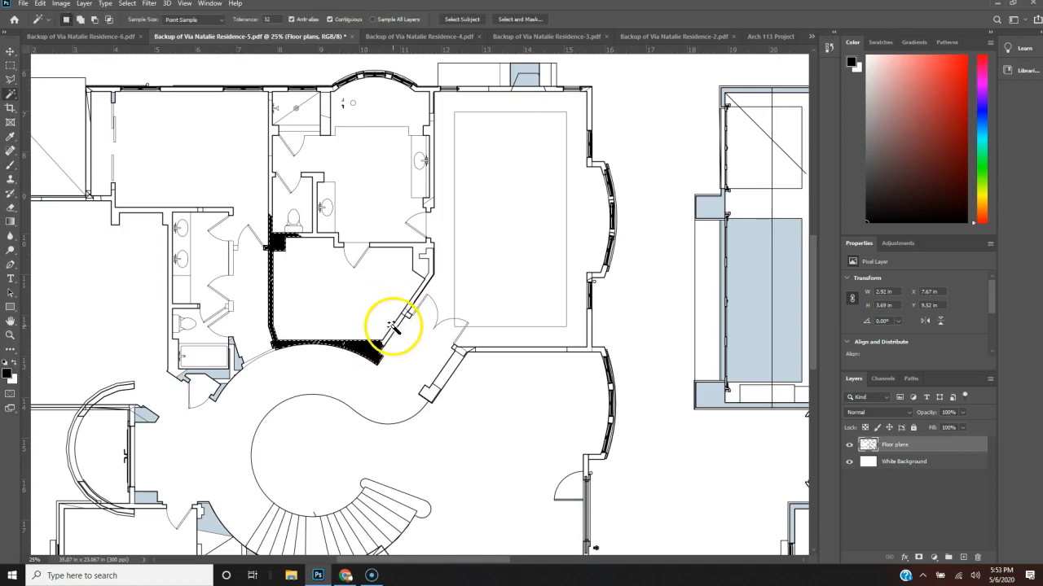
left_click(393, 334)
left_click(397, 315)
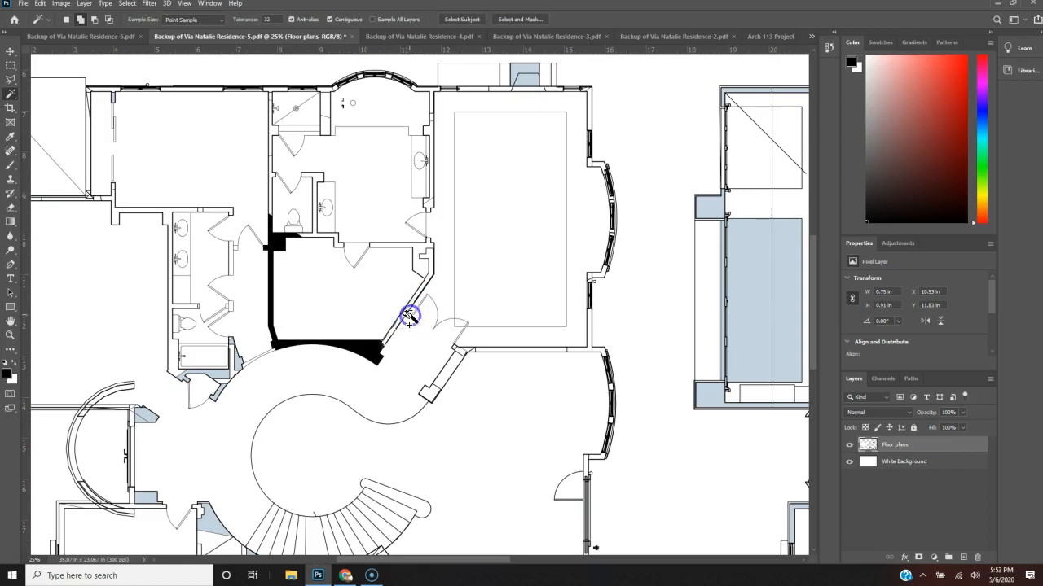
left_click(333, 238, "shift")
left_click(322, 172, "shift")
left_click(268, 198, "shift")
left_click(275, 133, "shift")
left_click(271, 102, "shift")
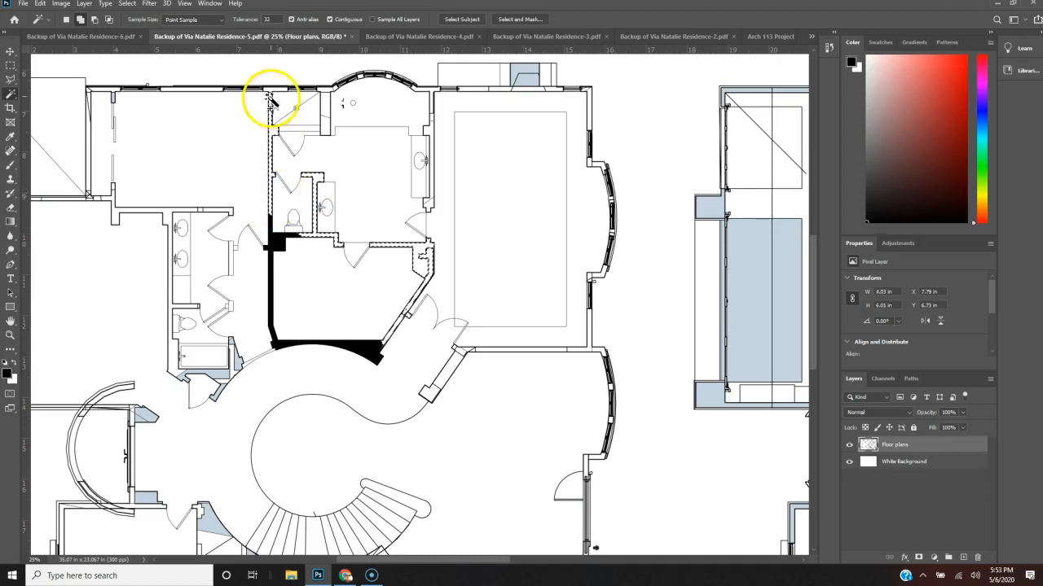
left_click(272, 92, "shift")
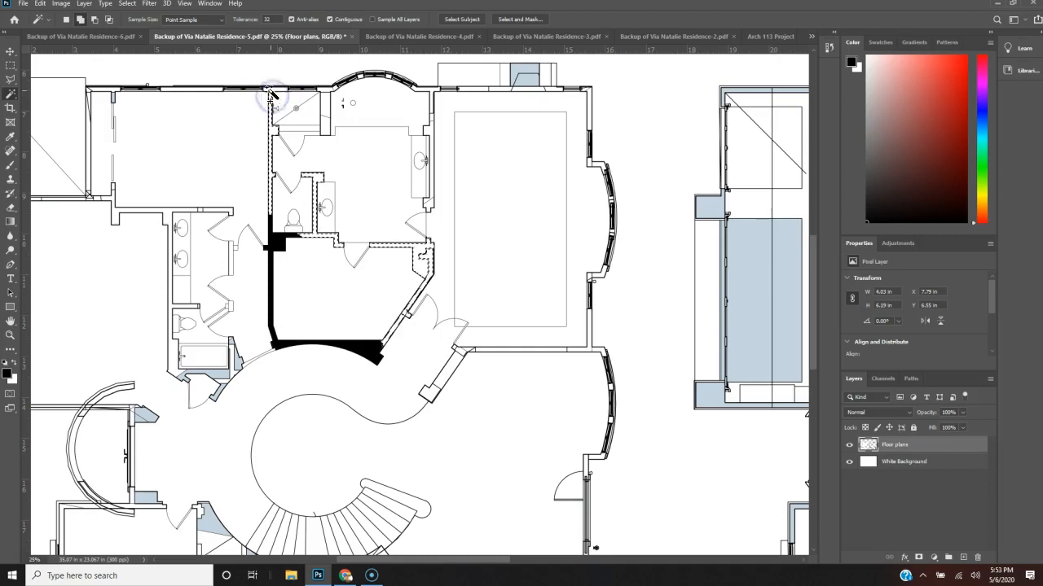
left_click(326, 105, "shift")
left_click(323, 114, "shift")
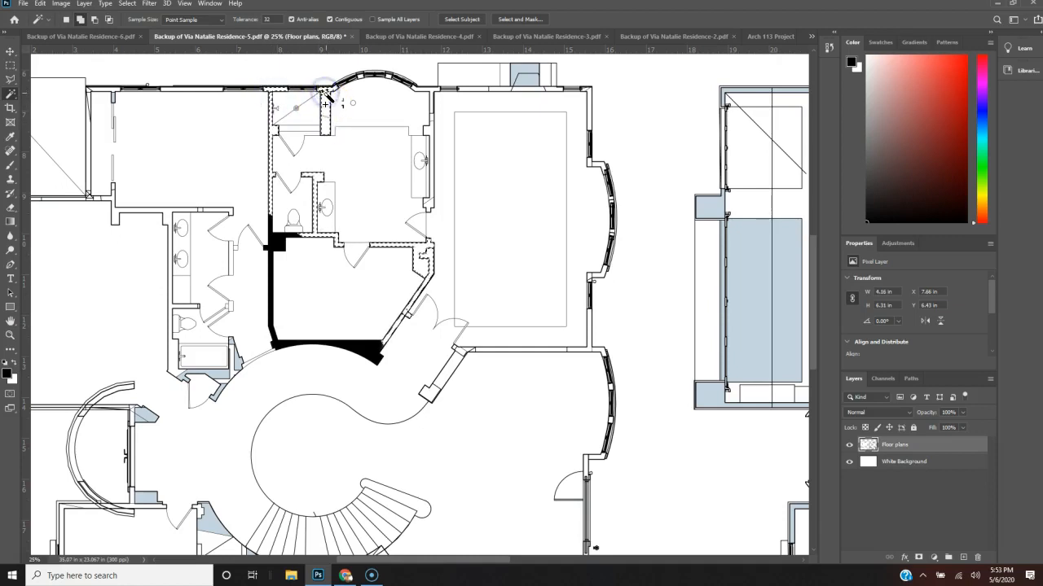
Paint the selected closet, toilet room and shower walls black with the Brush and clear the selection.
key("b")
mouse_move(319, 94)
left_mouse_down()
mouse_move(327, 136)
mouse_move(326, 90)
mouse_move(336, 86)
mouse_move(265, 92)
left_mouse_up()
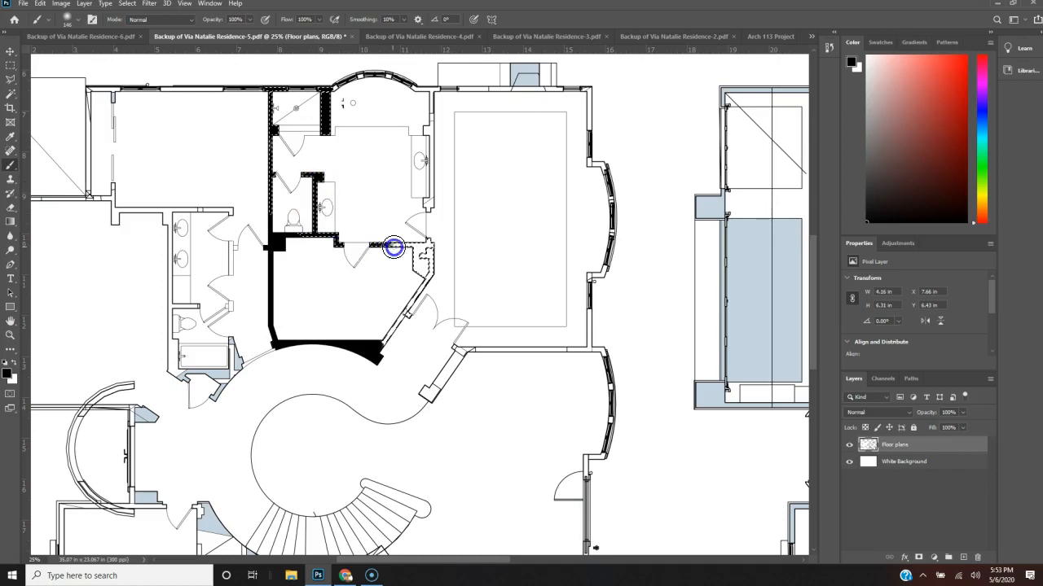
mouse_move(421, 250)
left_mouse_down()
mouse_move(421, 291)
mouse_move(372, 354)
mouse_move(432, 254)
mouse_move(387, 342)
mouse_move(430, 249)
mouse_move(416, 247)
mouse_move(440, 242)
left_mouse_up()
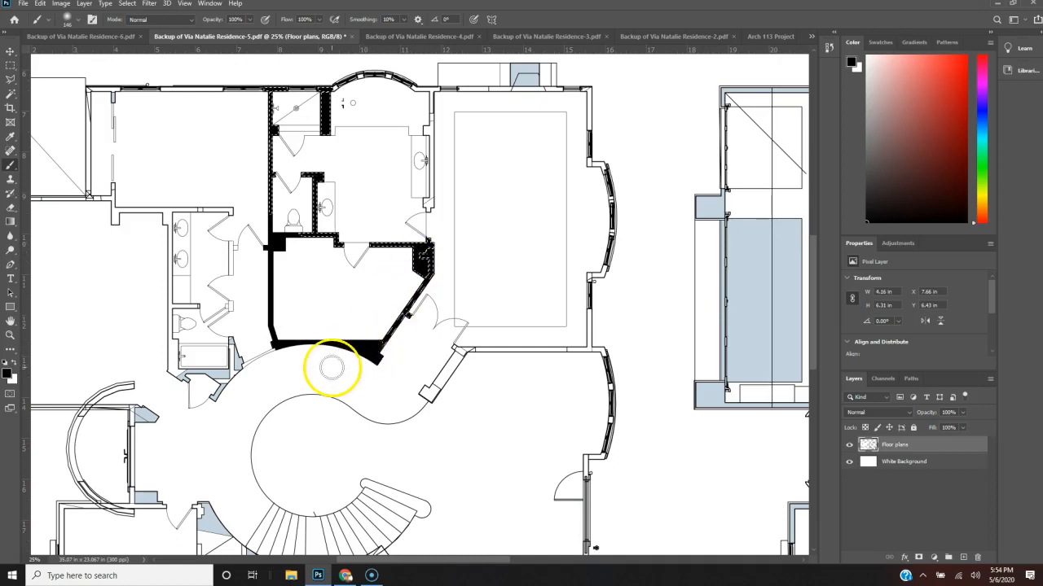
key("m")
left_click(268, 390)
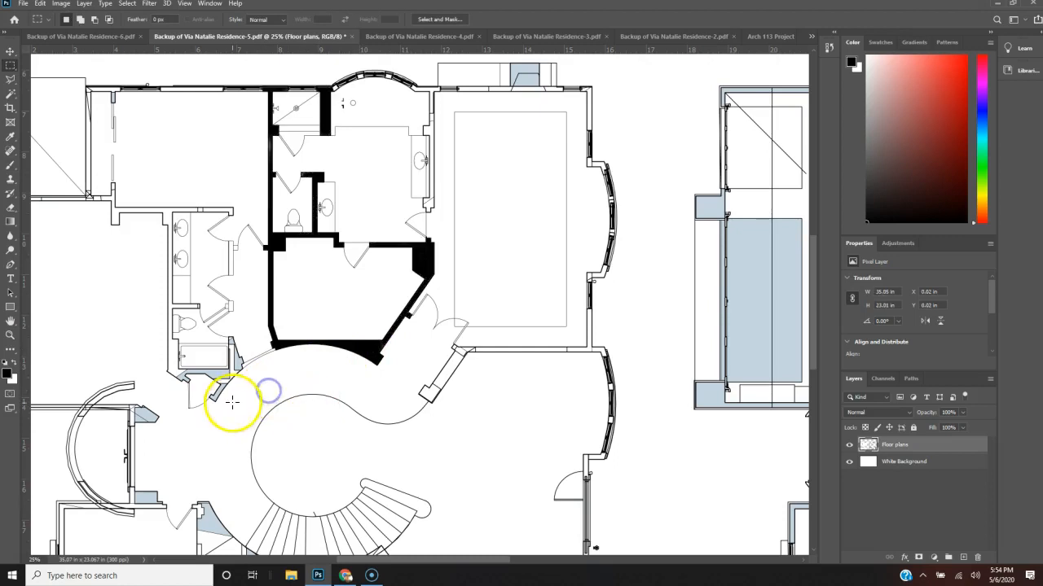
Remove the blue fill from both halves of the tall rectangle inside the large left-hand room of the right plan.
scroll(263, 397, "down", 1)
scroll(263, 396, "down", 3)
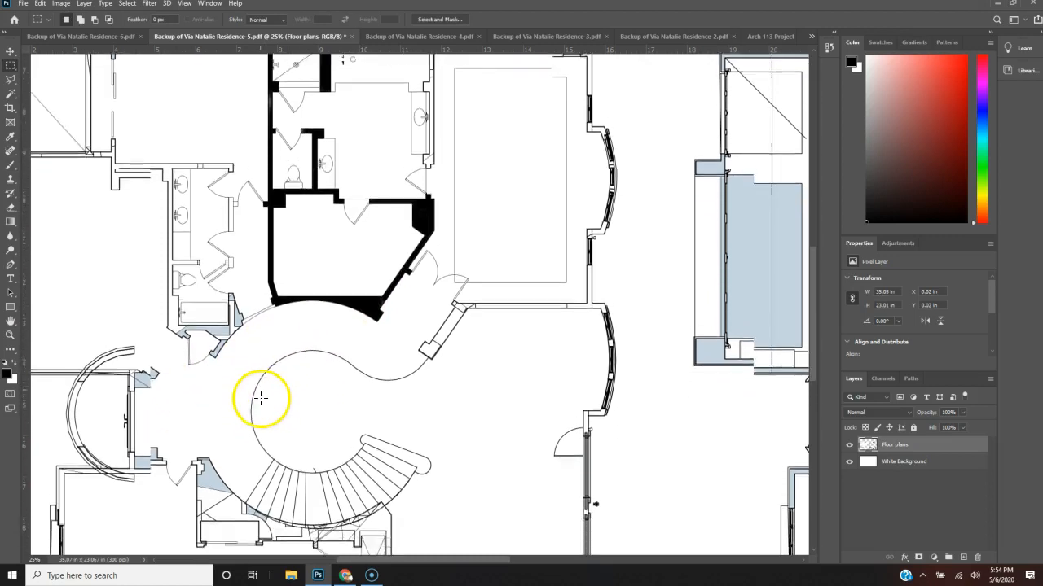
left_click_drag(400, 561, 456, 554)
scroll(472, 414, "up", 2)
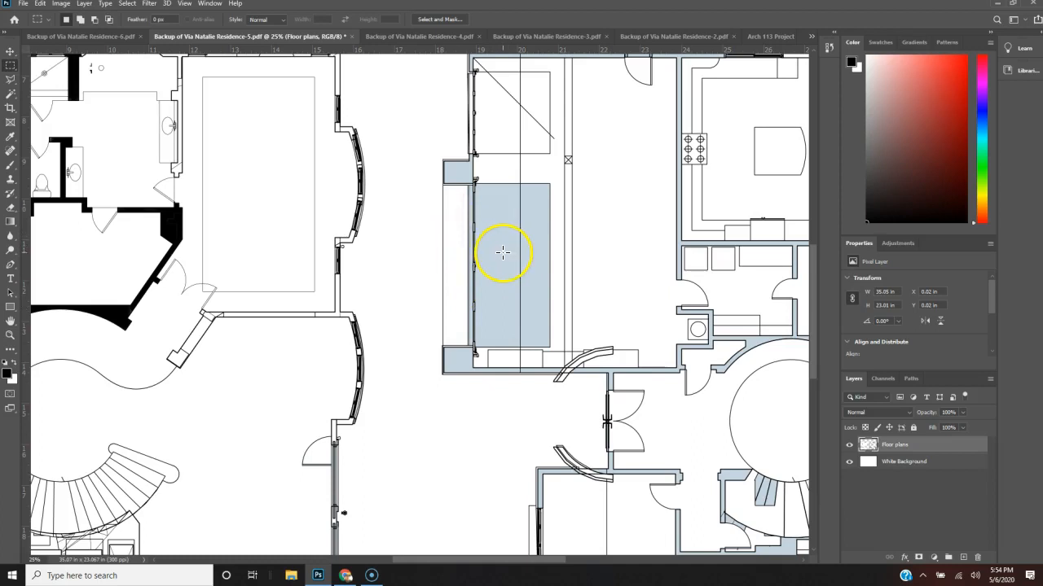
key("w")
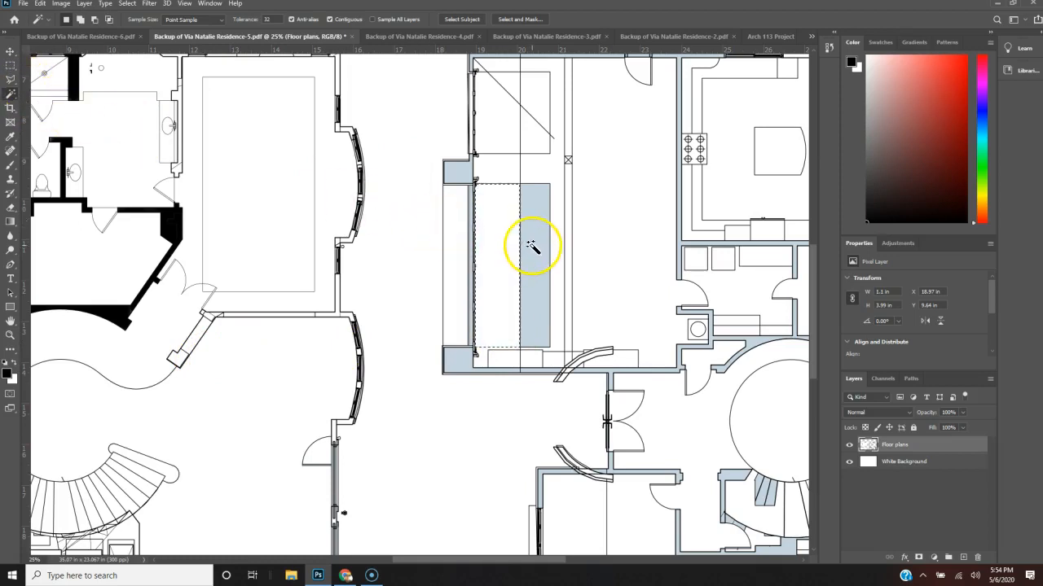
key("Delete")
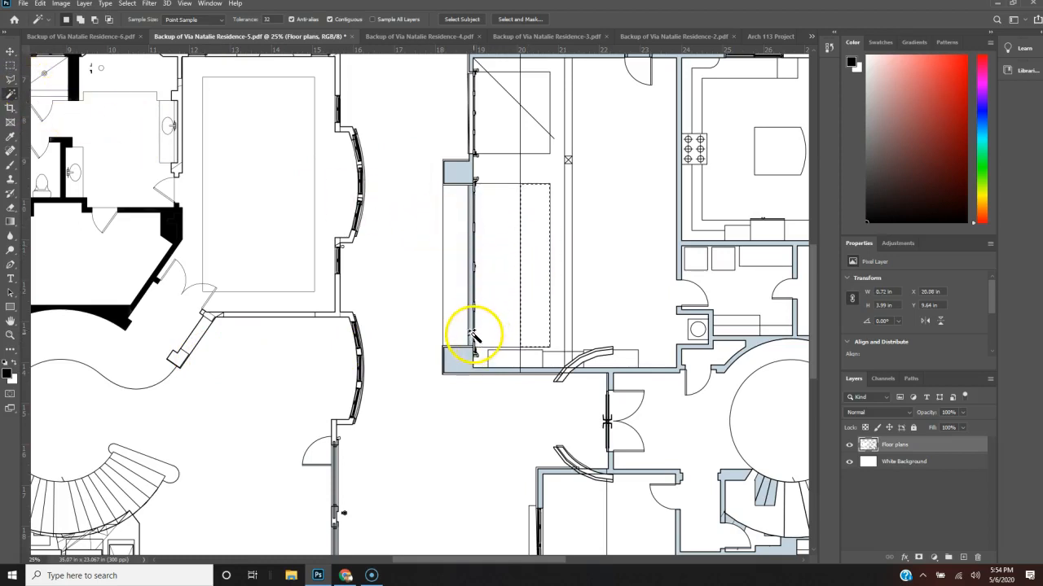
scroll(468, 277, "up", 2)
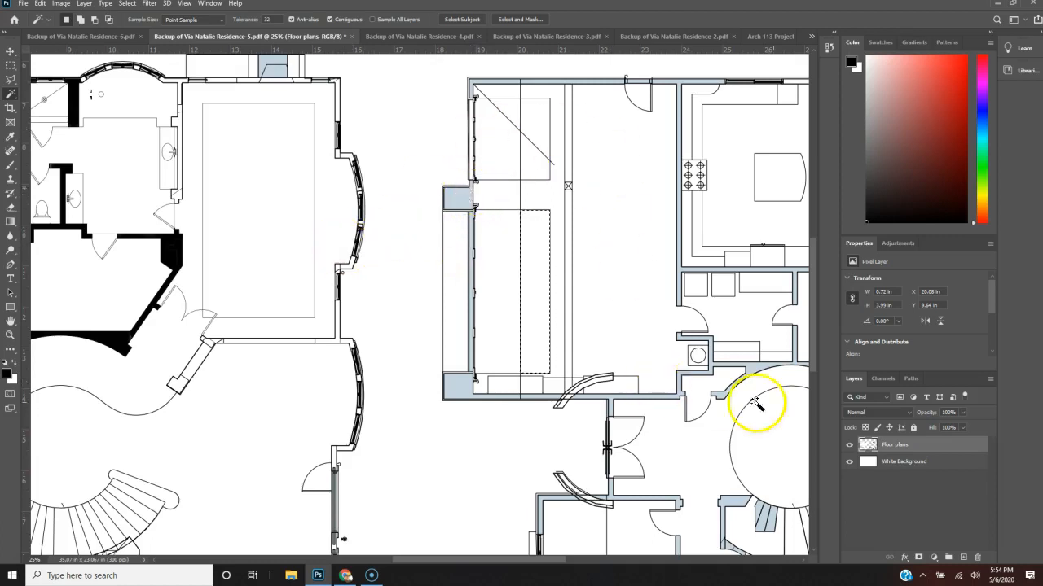
scroll(350, 184, "up", 3)
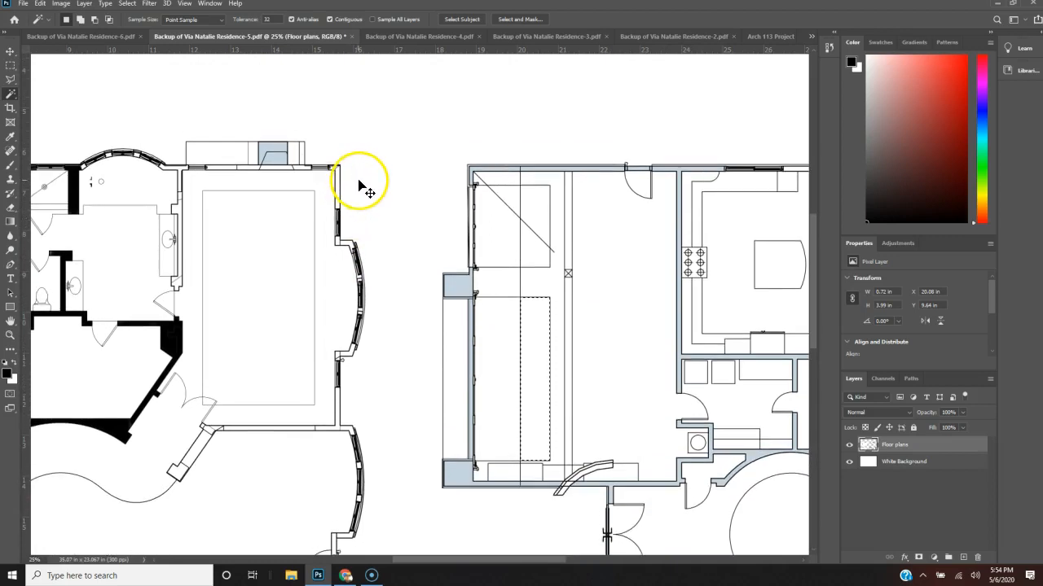
key("ctrl+minus")
key("ctrl+minus")
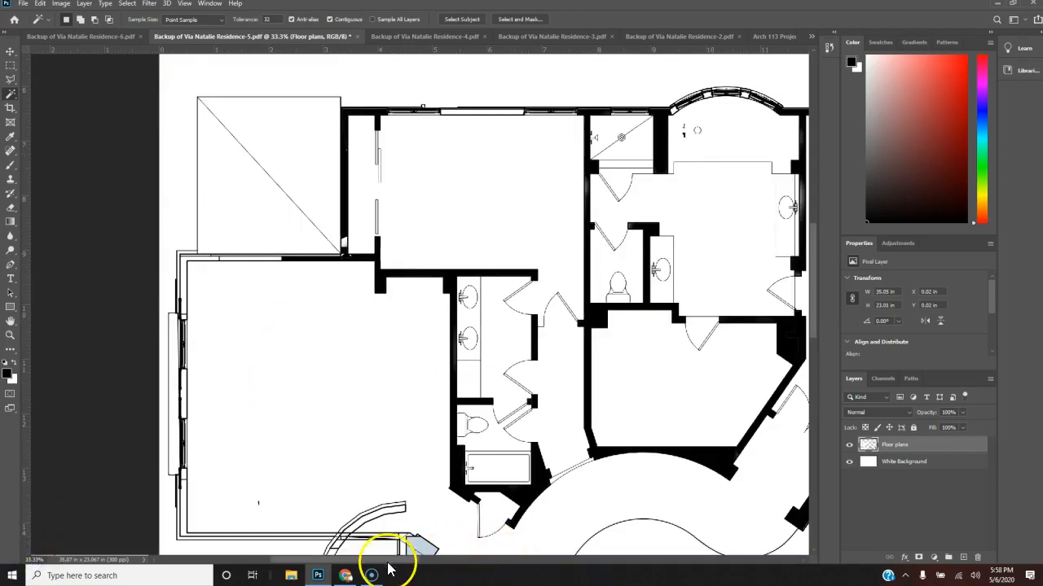
left_click_drag(388, 560, 371, 560)
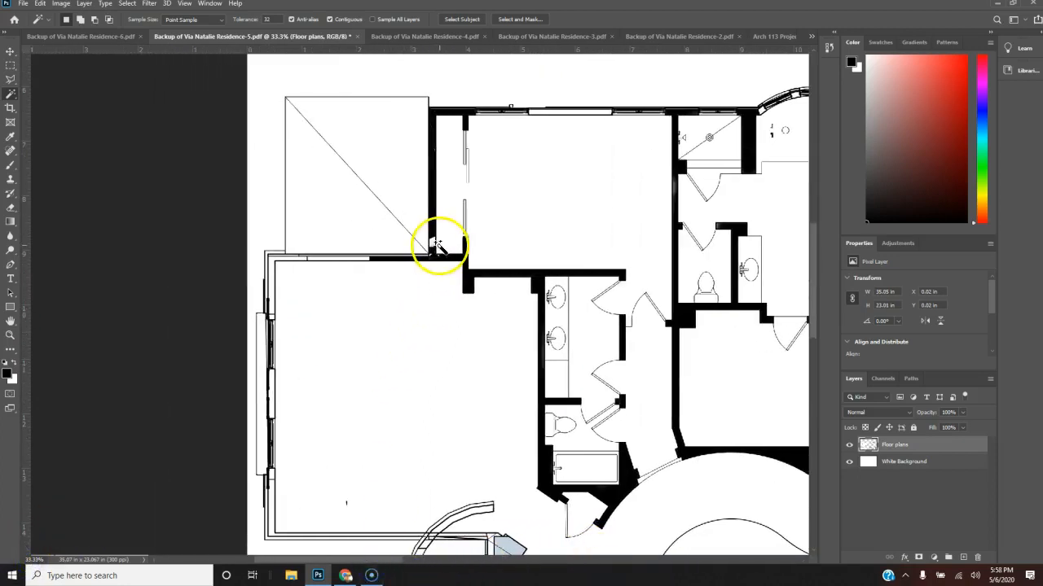
left_click(433, 244)
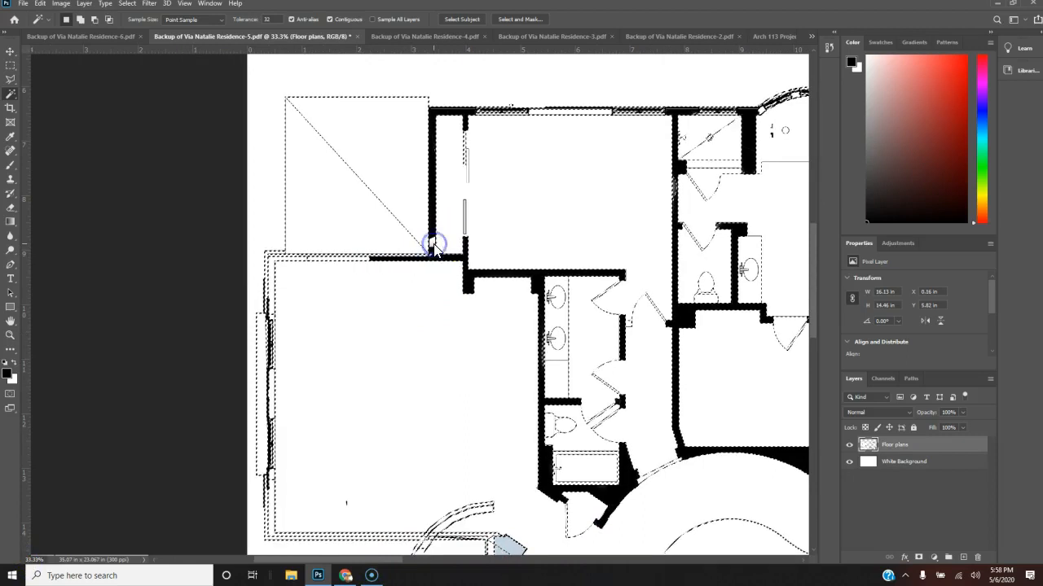
key("ctrl+d")
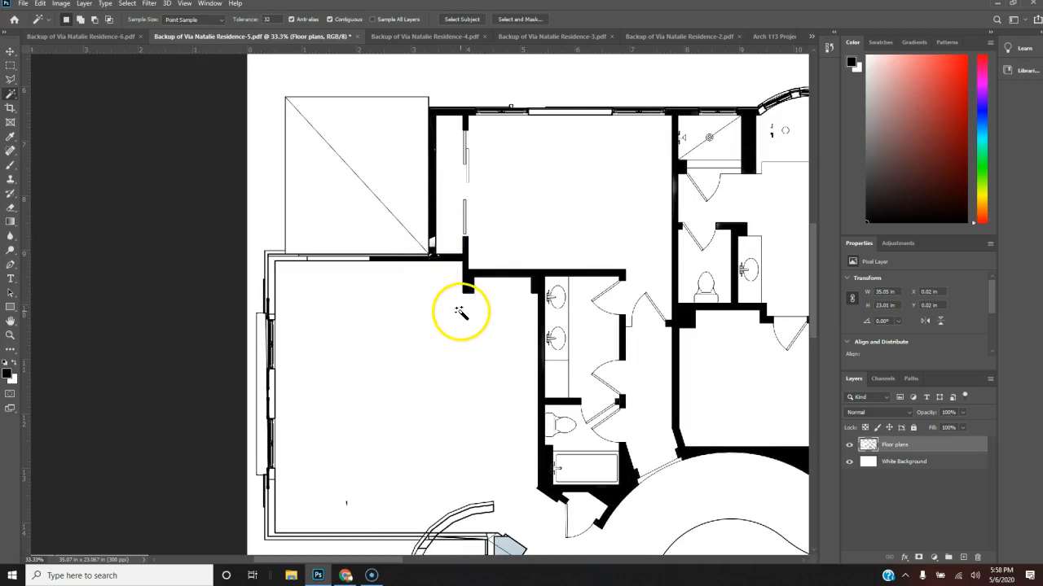
Marquee the gap in the upper bedroom's left wall and the large left room's top wall, painting each selection black.
key("m")
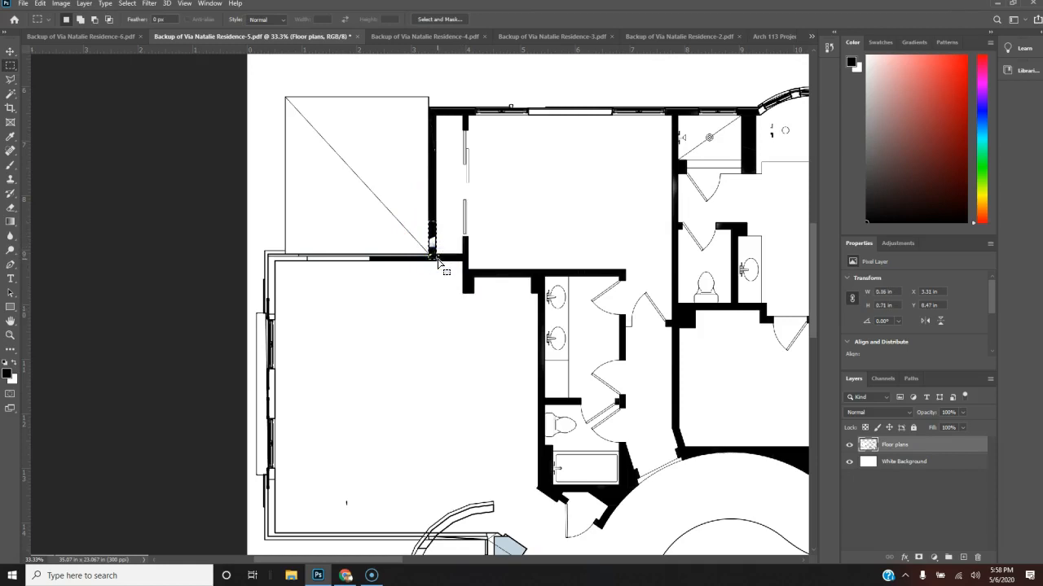
key("b")
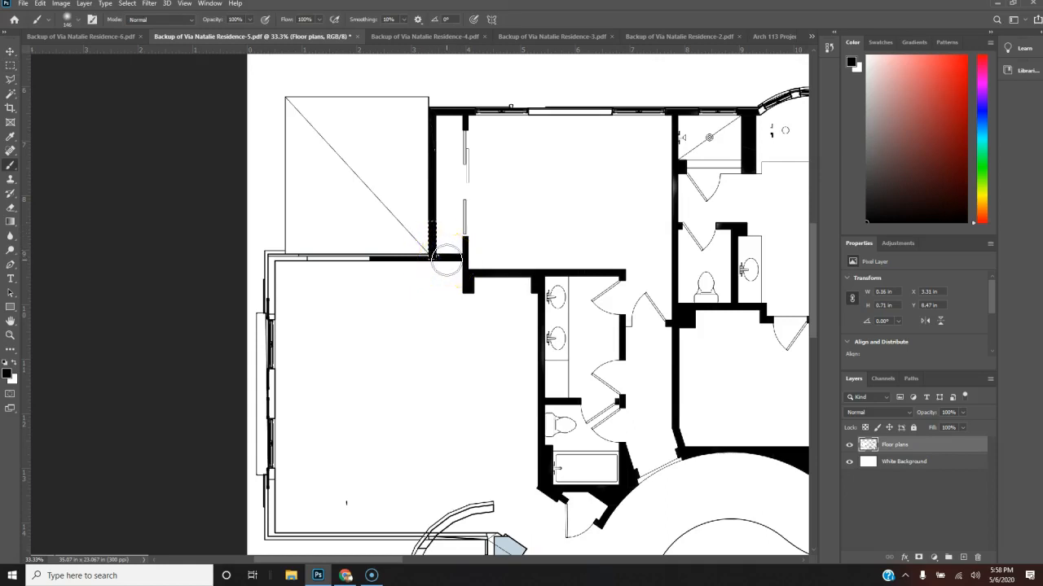
key("m")
mouse_move(460, 255)
left_mouse_down()
mouse_move(269, 260)
mouse_move(465, 263)
mouse_move(310, 252)
mouse_move(359, 260)
left_mouse_up()
key("b")
Marquee the upper end of the large left room's exterior side wall, paint it black and clear the selection.
key("m")
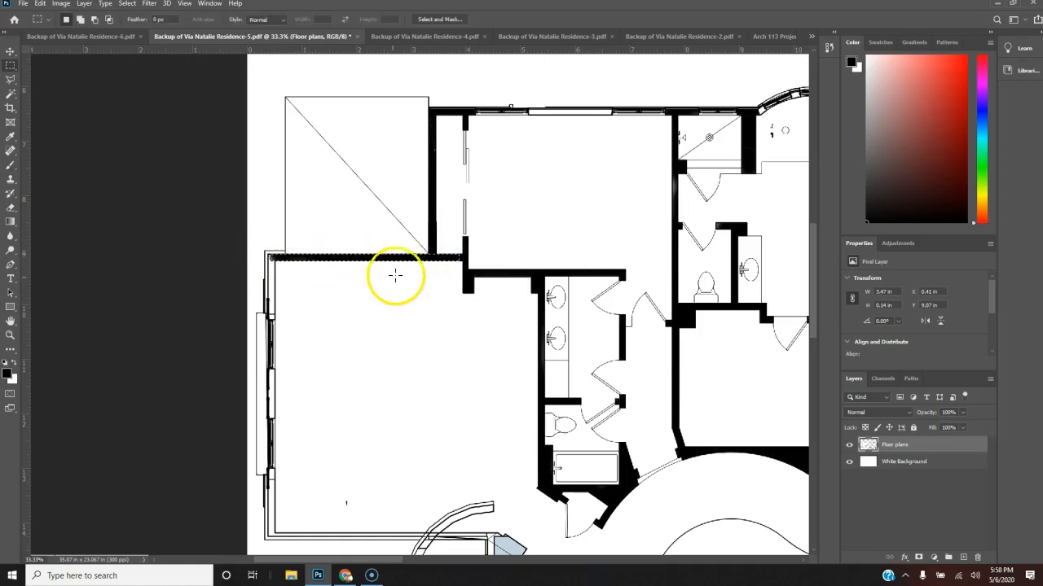
left_click_drag(268, 253, 273, 320)
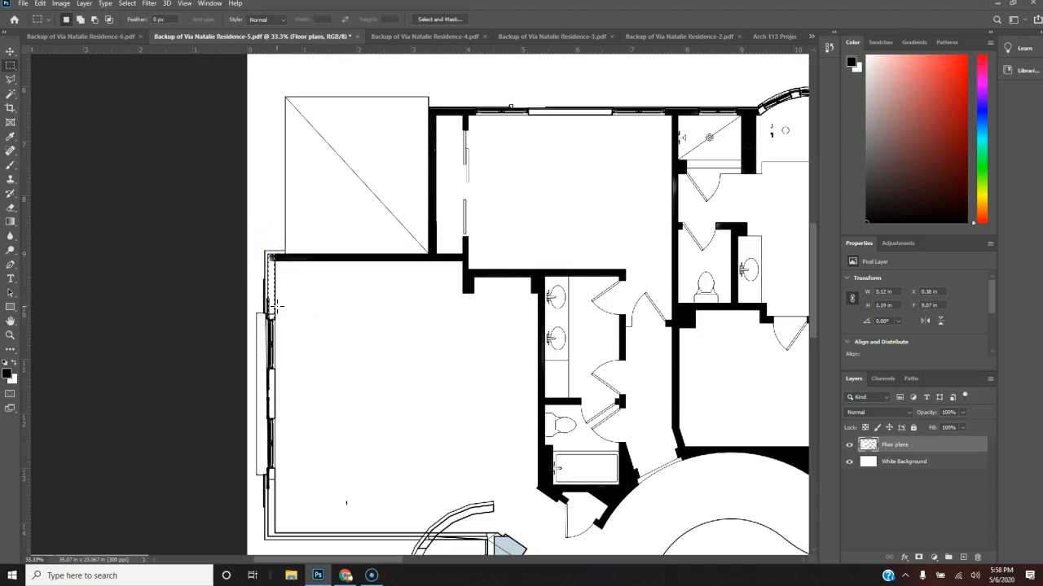
key("b")
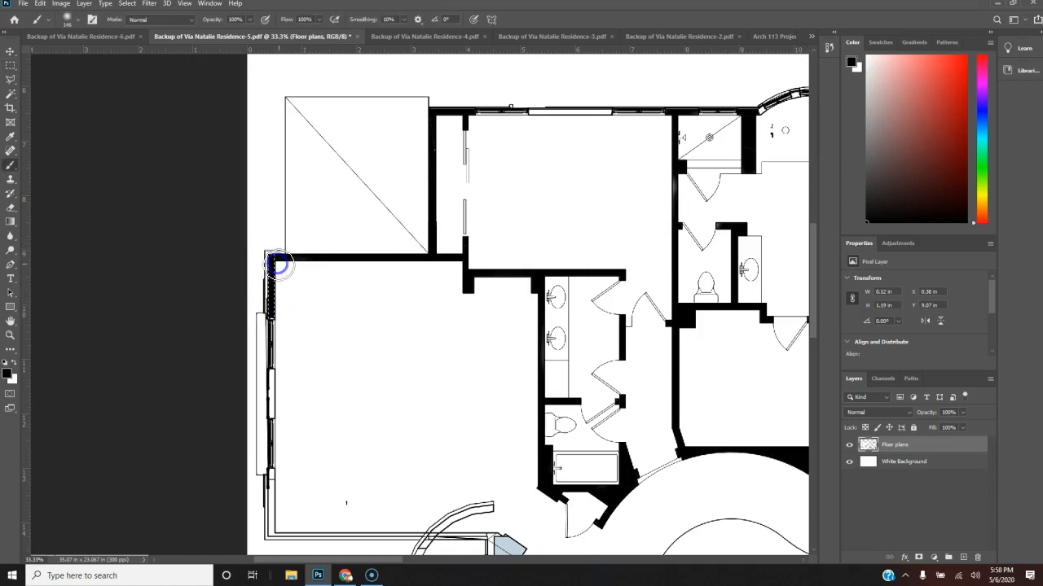
key("m")
left_click(361, 277)
Select the wall piece between the two windows of the large left room's exterior side wall and paint it black.
scroll(435, 290, "down", 1)
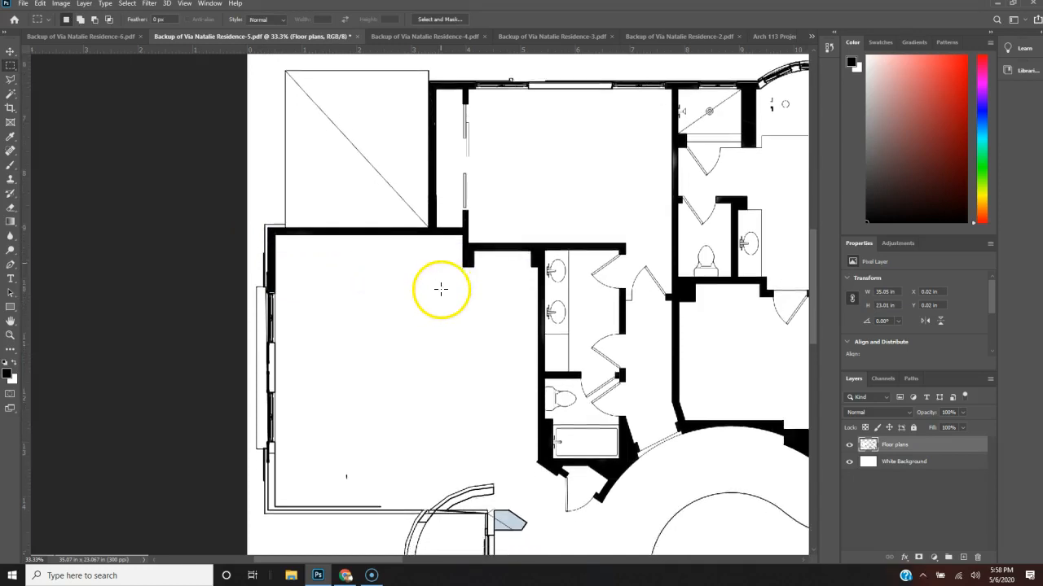
scroll(441, 288, "down", 2)
key("w")
left_click(270, 322)
key("b")
mouse_move(273, 326)
left_mouse_down()
mouse_move(265, 332)
mouse_move(272, 308)
left_mouse_up()
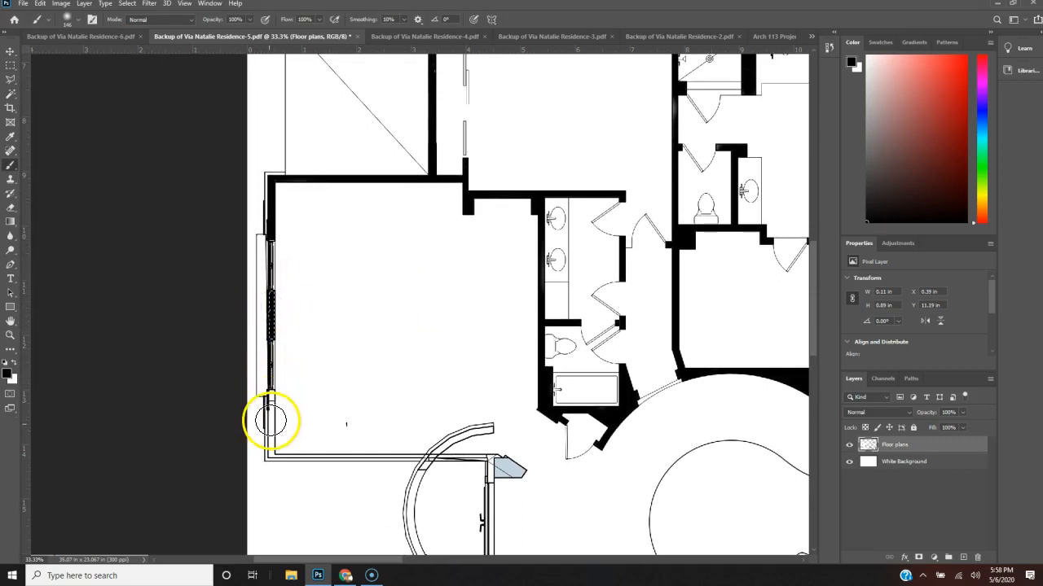
Select the lower end of the large left room's exterior side wall with its bottom wall and paint them black.
key("w")
left_click(271, 397)
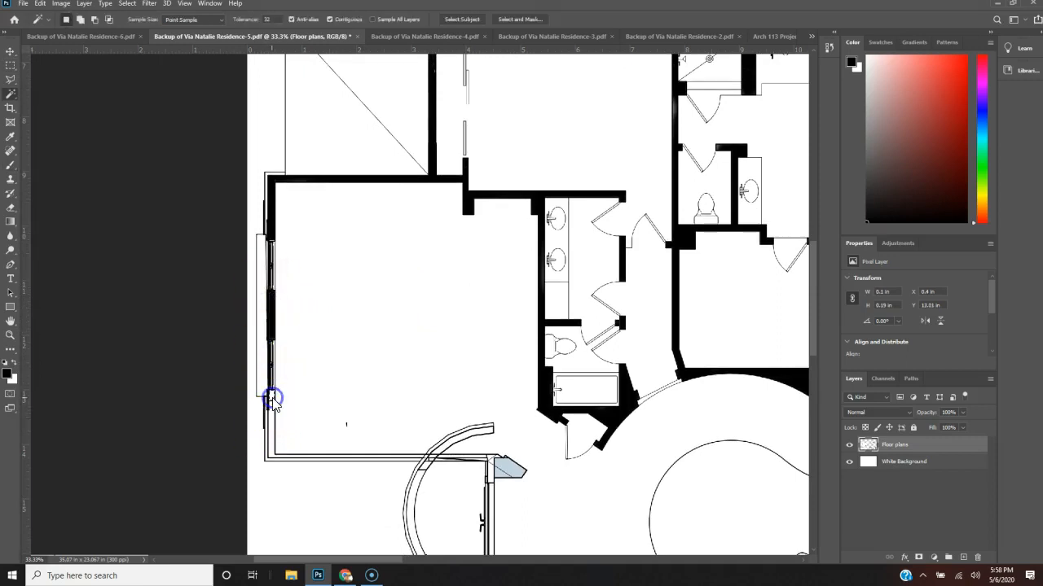
left_click(272, 414, "shift")
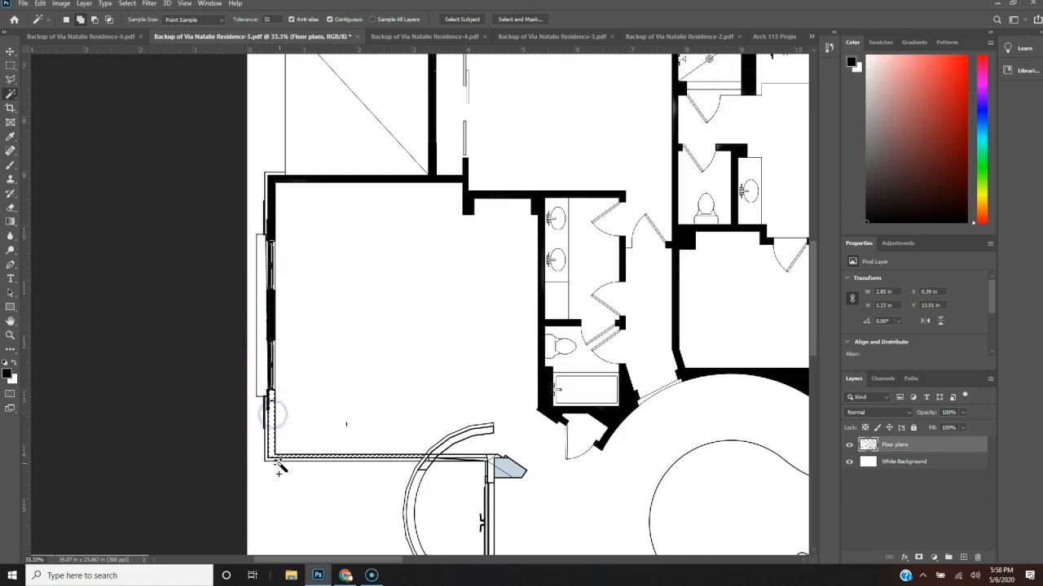
scroll(452, 440, "down", 5)
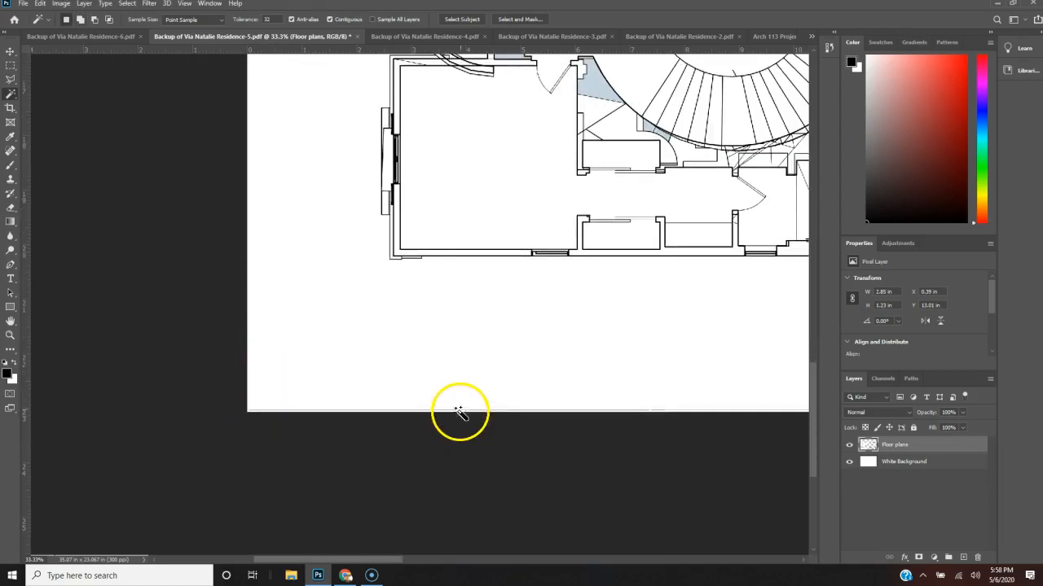
scroll(466, 395, "up", 3)
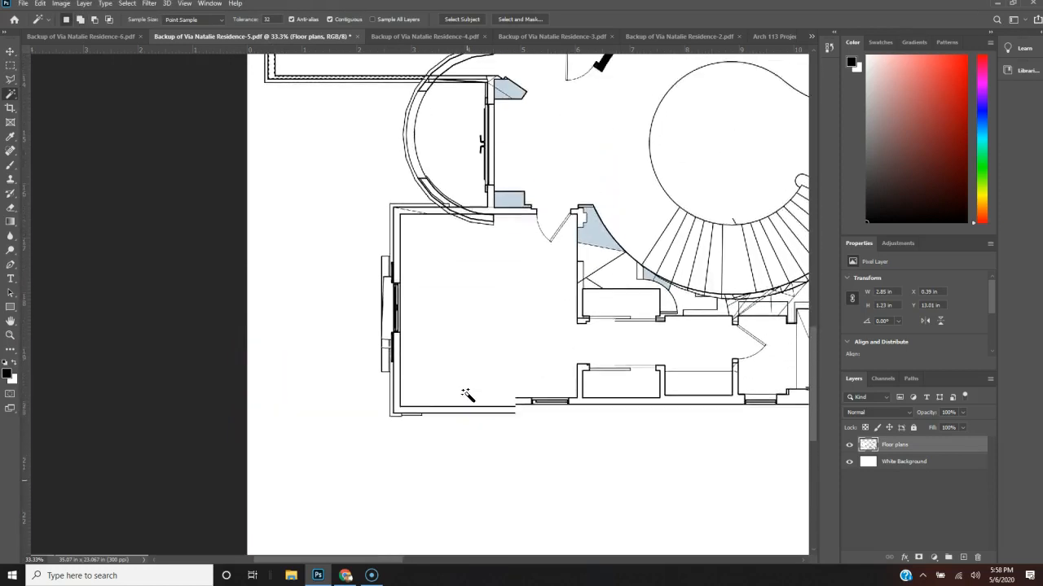
scroll(440, 171, "up", 1)
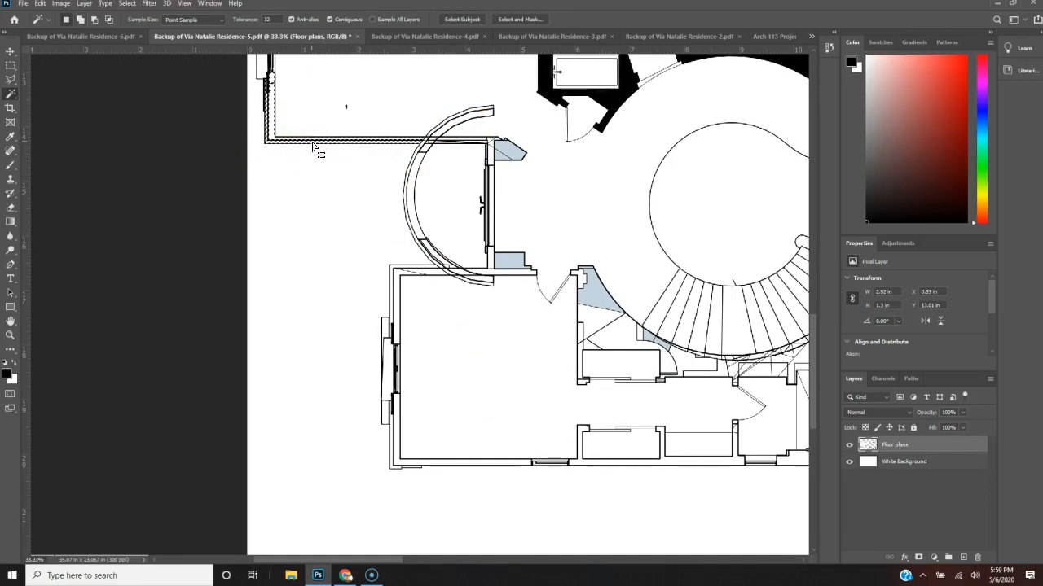
key("b")
mouse_move(333, 142)
left_mouse_down()
mouse_move(431, 139)
mouse_move(236, 142)
mouse_move(332, 144)
mouse_move(267, 112)
mouse_move(279, 68)
mouse_move(262, 125)
left_mouse_up()
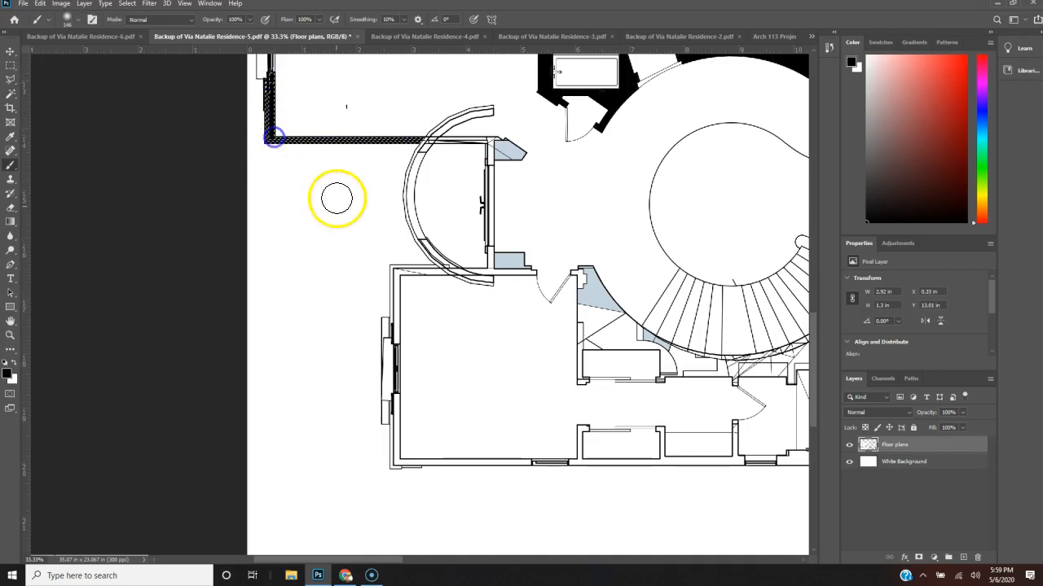
Select the thin unfilled outline around the large left room's upper-left wall corner and paint it black.
scroll(335, 198, "up", 5)
scroll(335, 197, "up", 6)
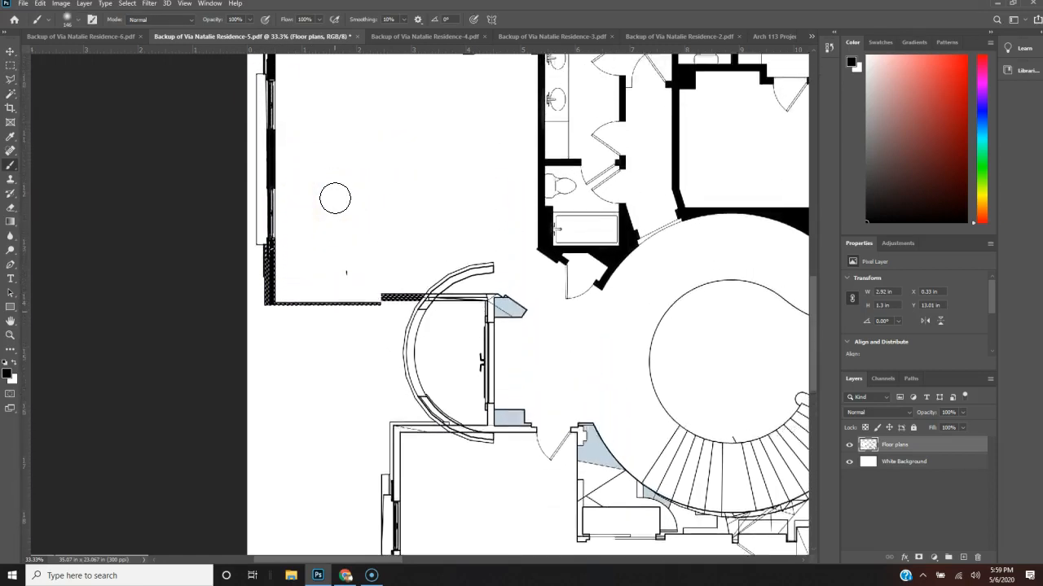
scroll(334, 198, "down", 1)
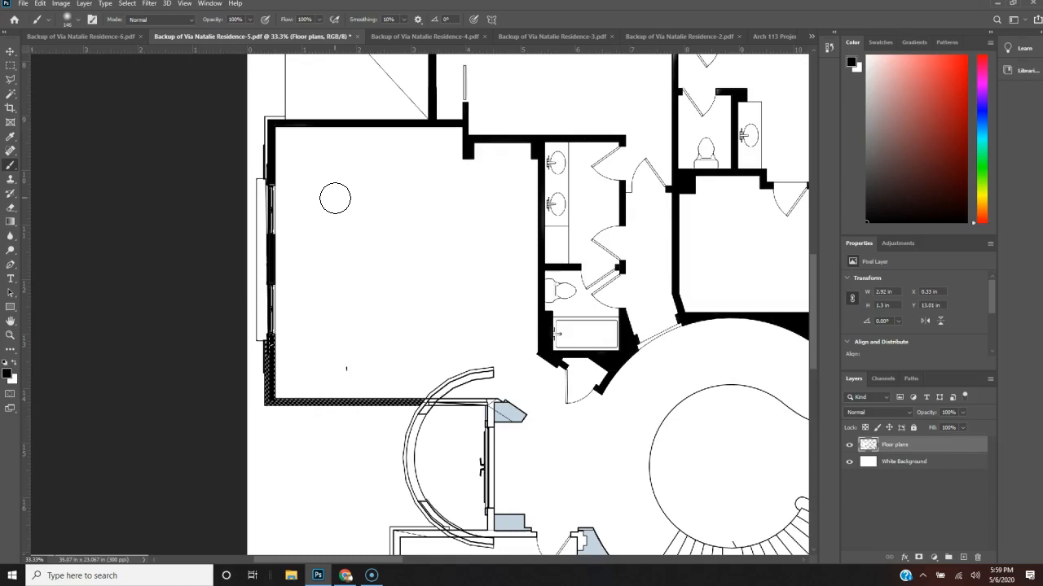
key("w")
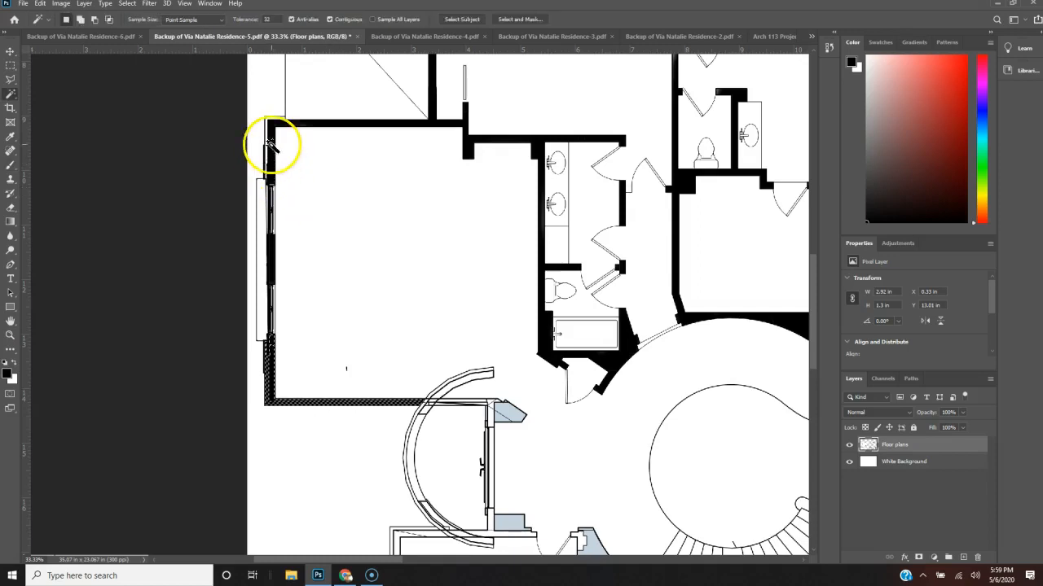
left_click(268, 119)
key("b")
mouse_move(277, 119)
left_mouse_down()
mouse_move(272, 182)
mouse_move(270, 144)
mouse_move(286, 128)
left_mouse_up()
Marquee and delete the arc lines that cross into the large left room and into the room below it.
key("m")
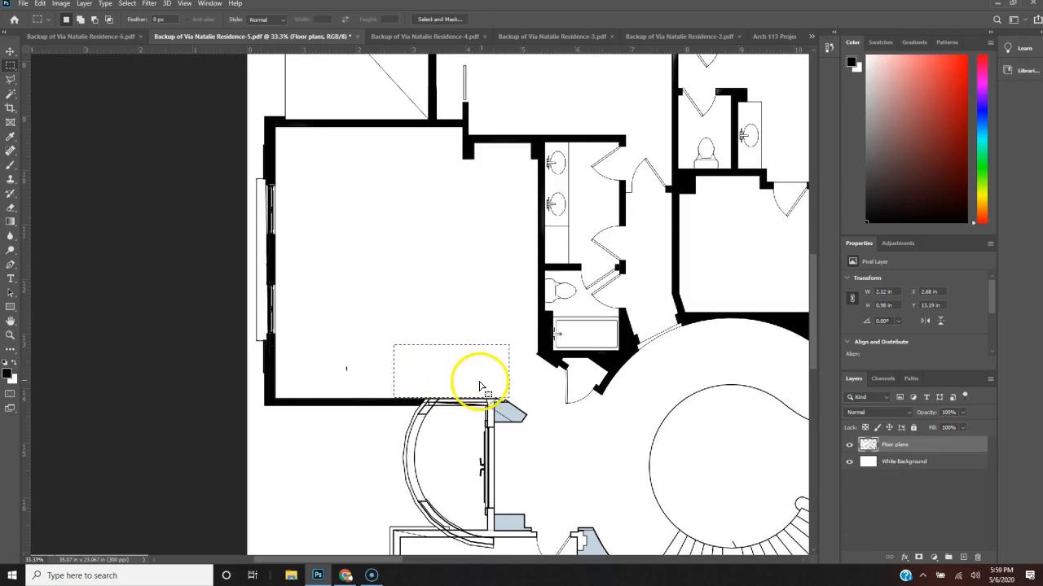
scroll(416, 295, "down", 3)
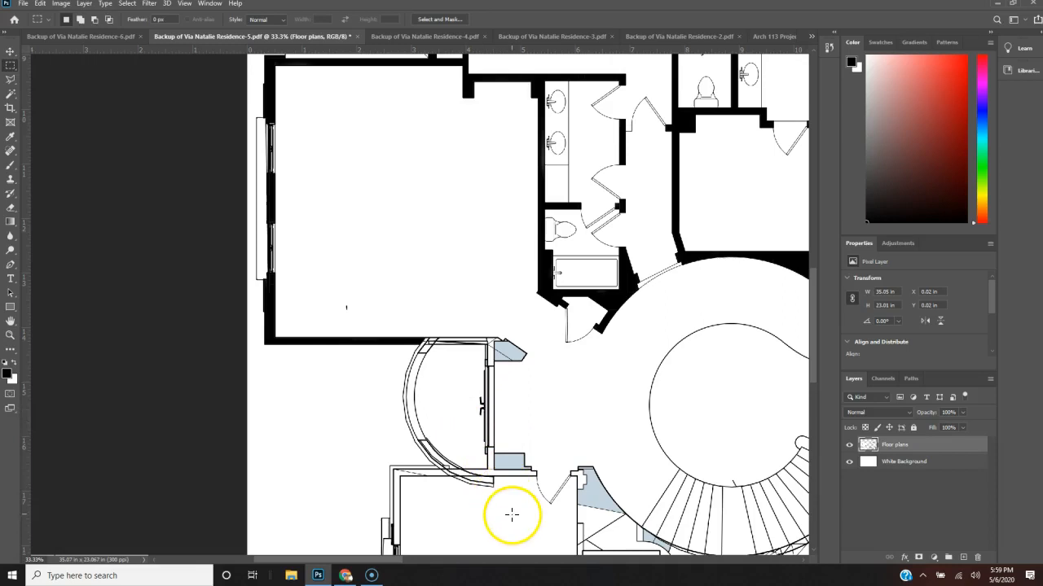
left_click_drag(511, 509, 429, 478)
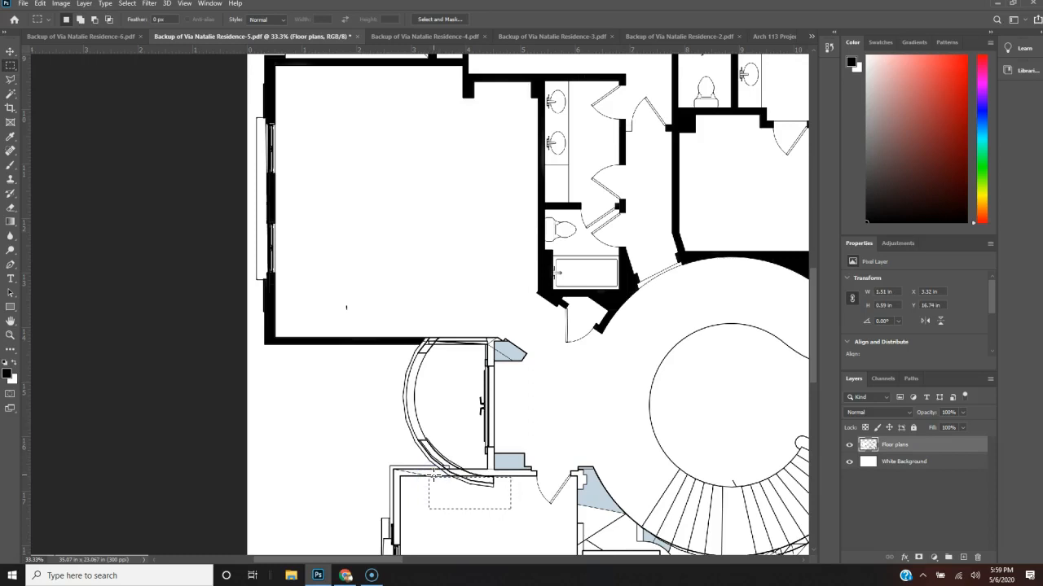
left_click(522, 502)
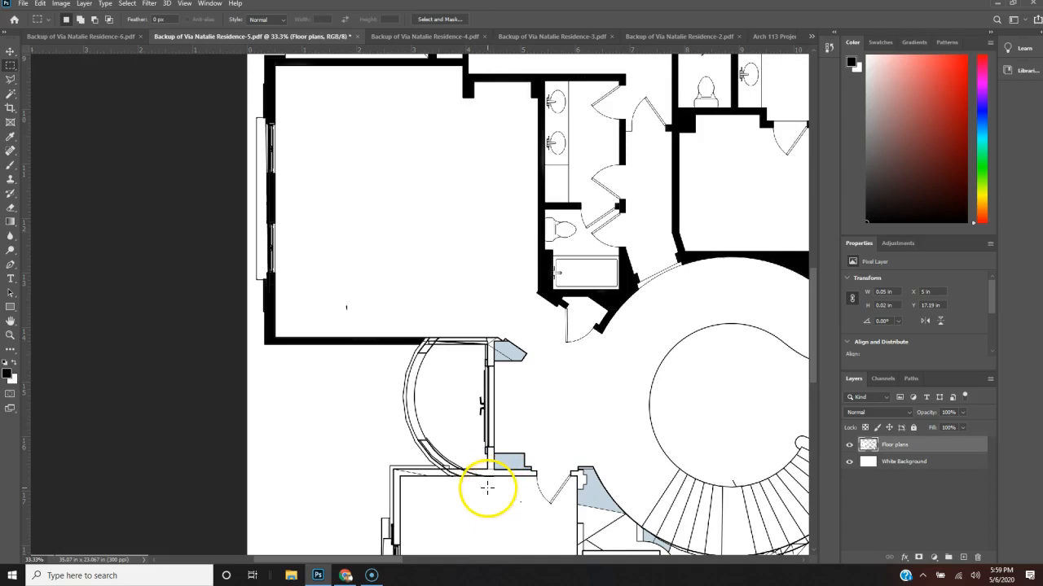
scroll(416, 387, "down", 2)
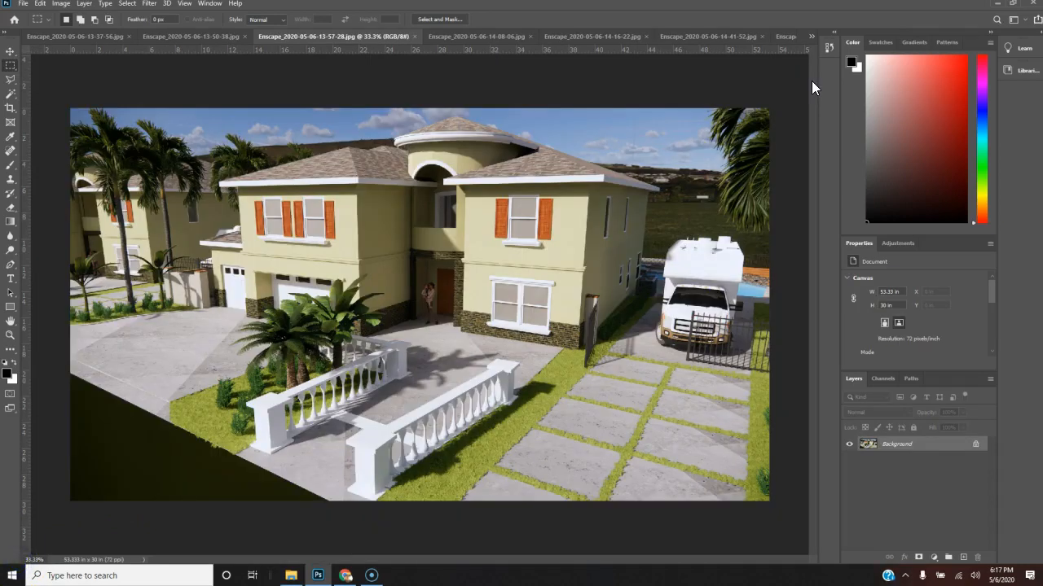
left_click(812, 35)
left_click(811, 37)
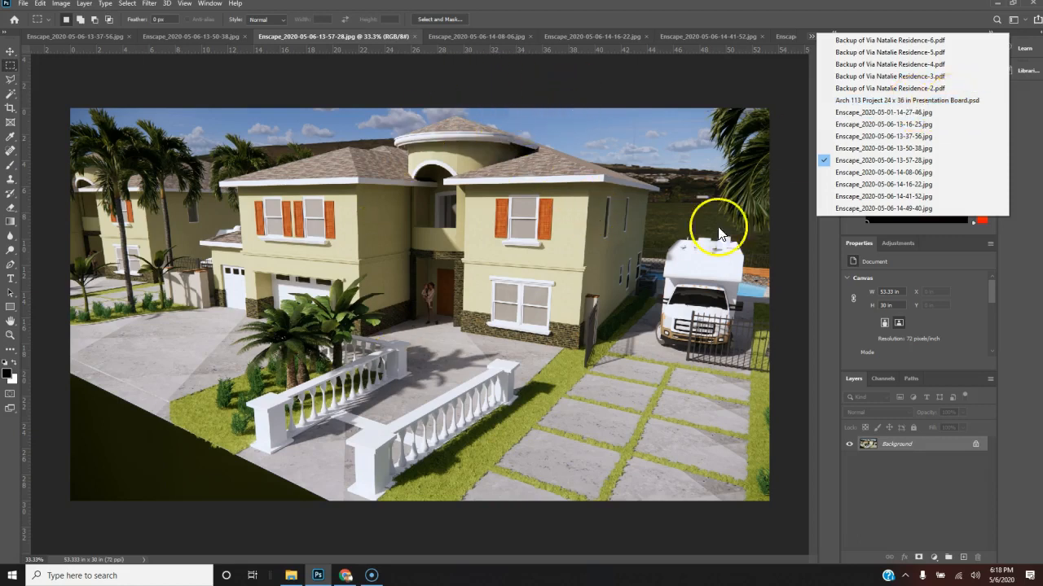
left_click(537, 94)
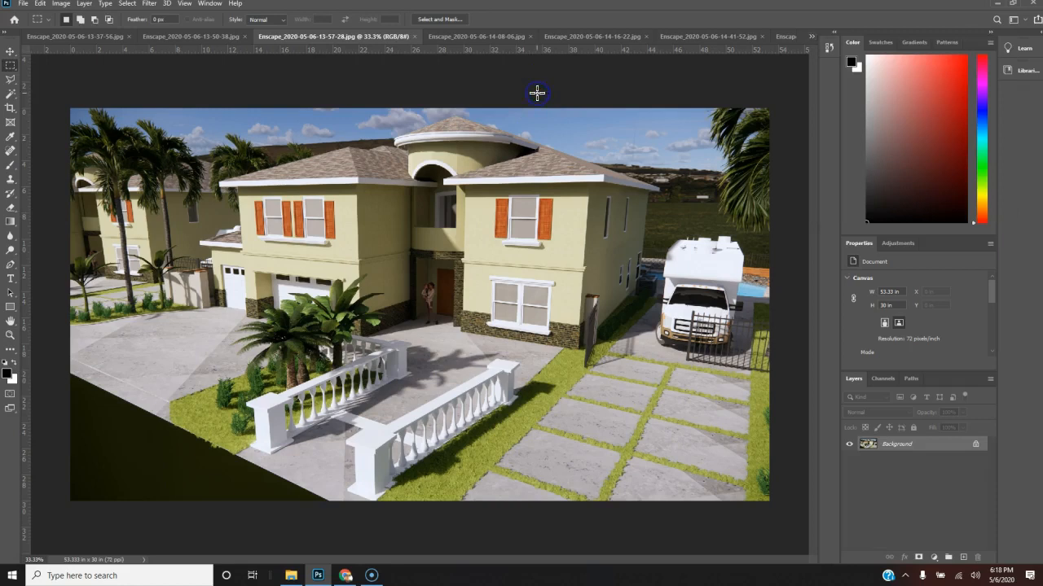
key("ctrl+a")
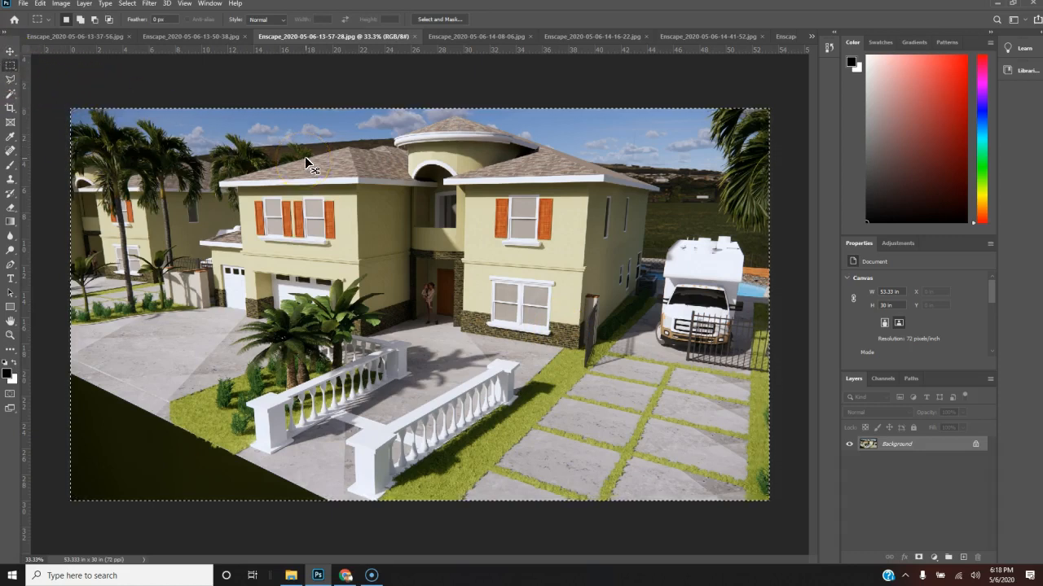
left_click(811, 39)
left_click(844, 99)
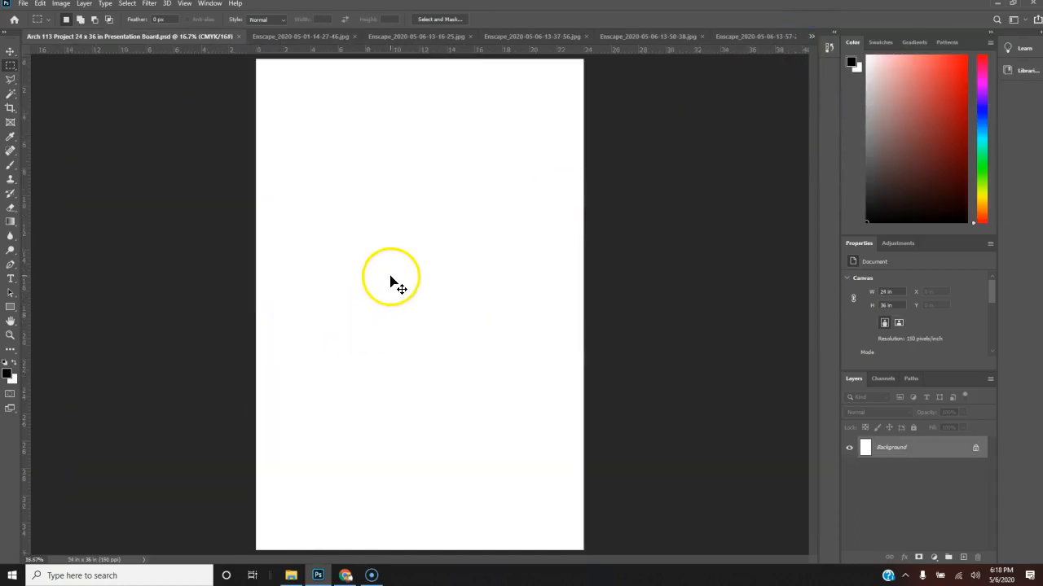
key("ctrl+v")
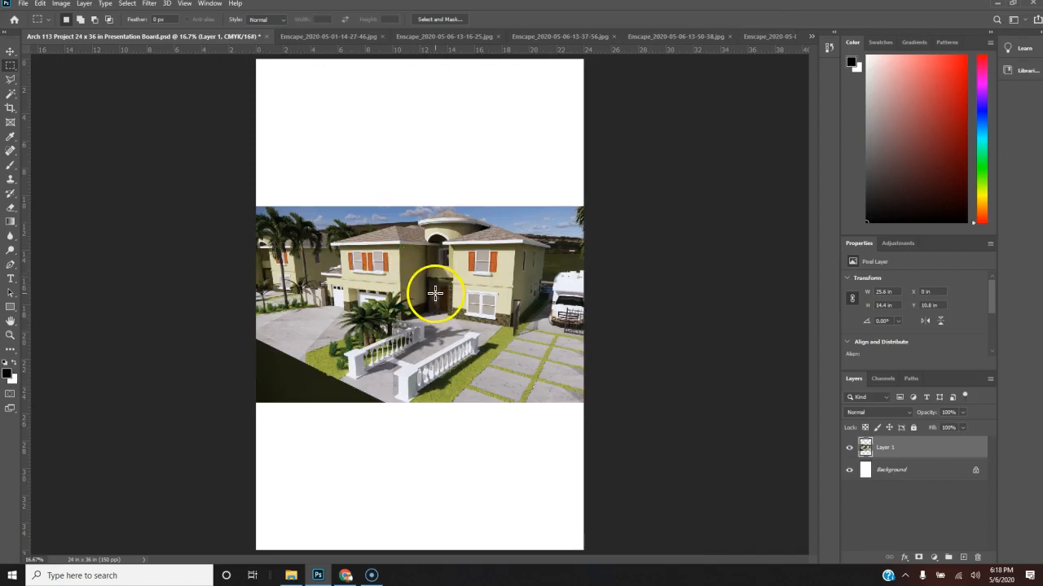
Scale the pasted rendering to 93.75% in width and height and place it flush with the board's top edge.
key("ctrl+t")
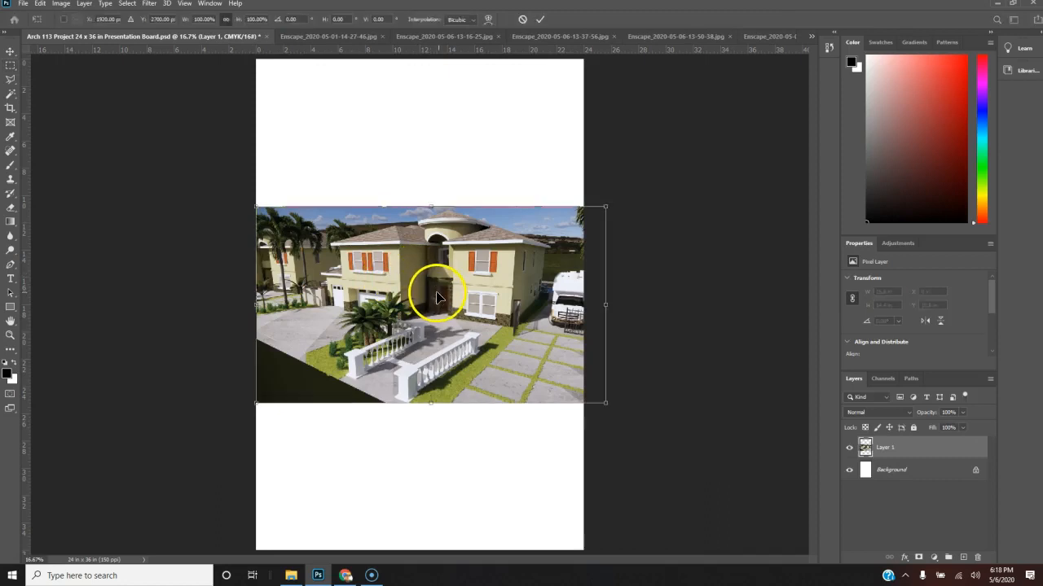
left_click(610, 399)
left_click_drag(605, 400, 581, 391)
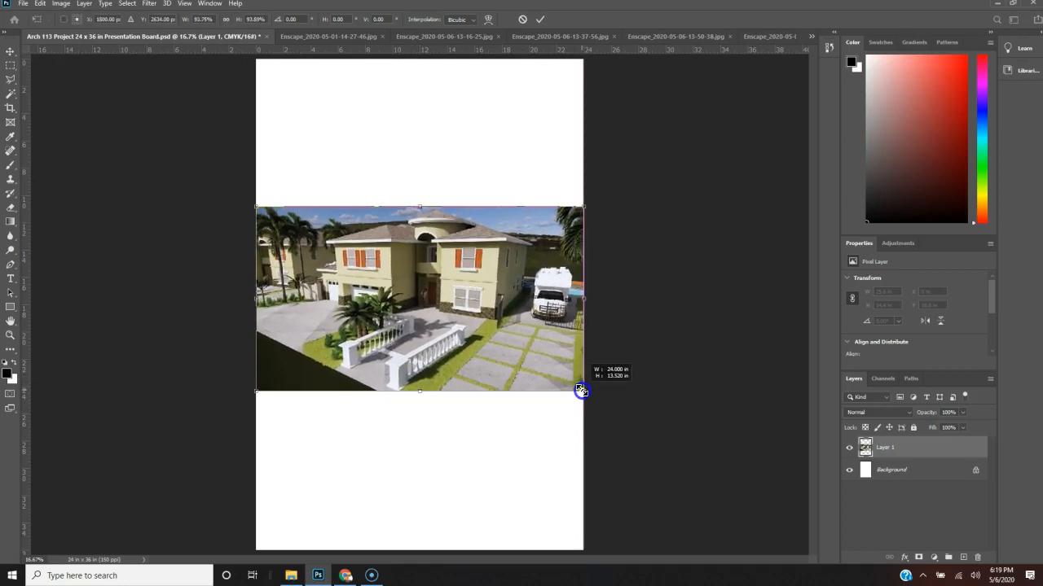
left_click_drag(581, 391, 580, 390)
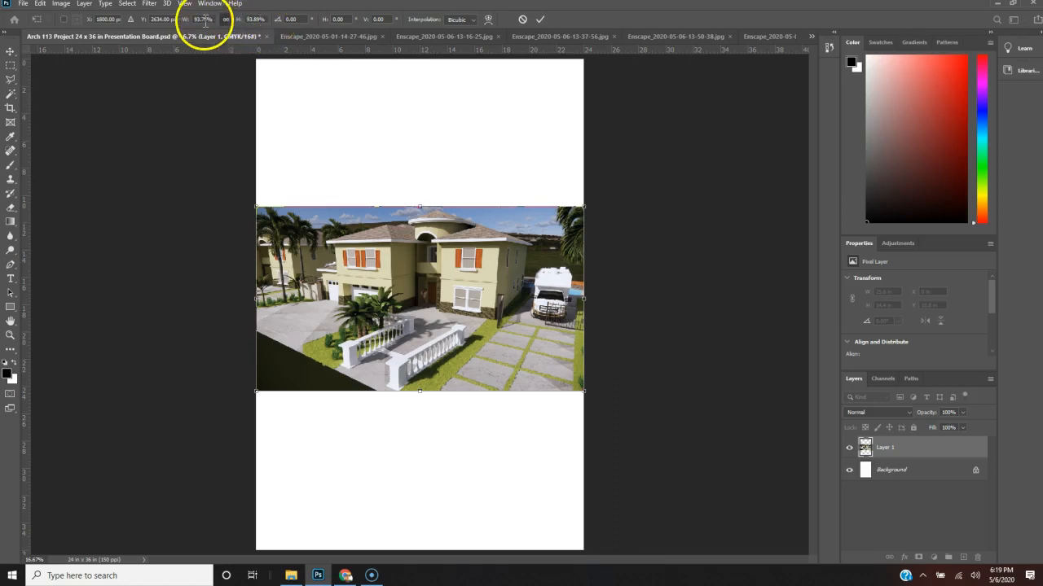
left_click(268, 20)
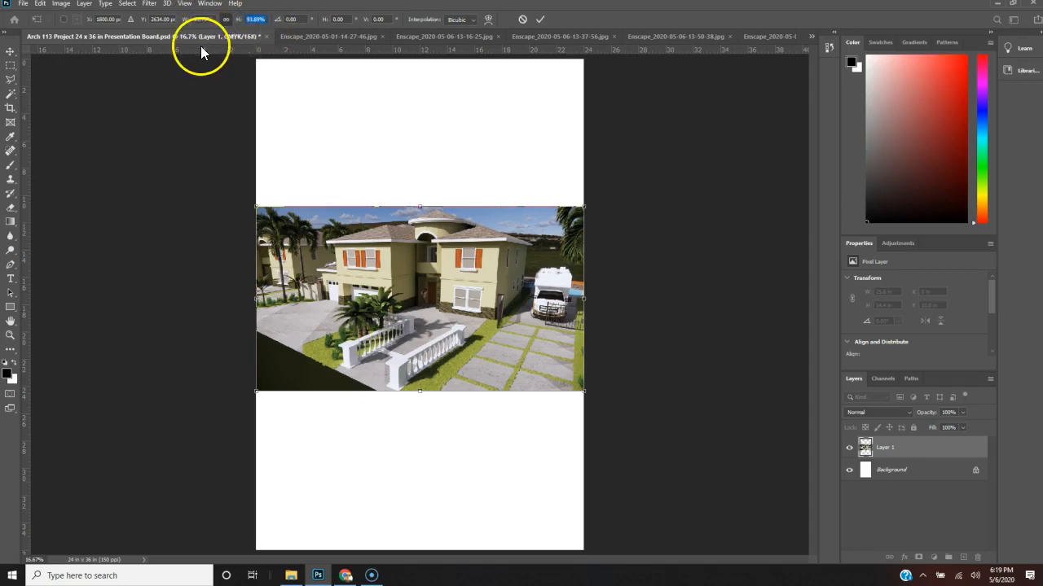
type("93.75")
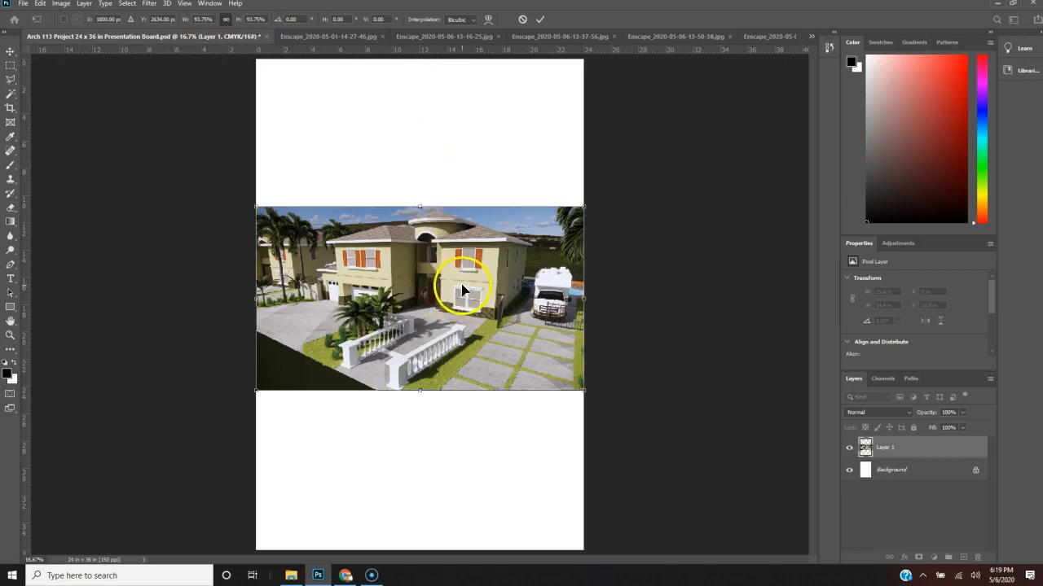
left_click_drag(462, 280, 461, 129)
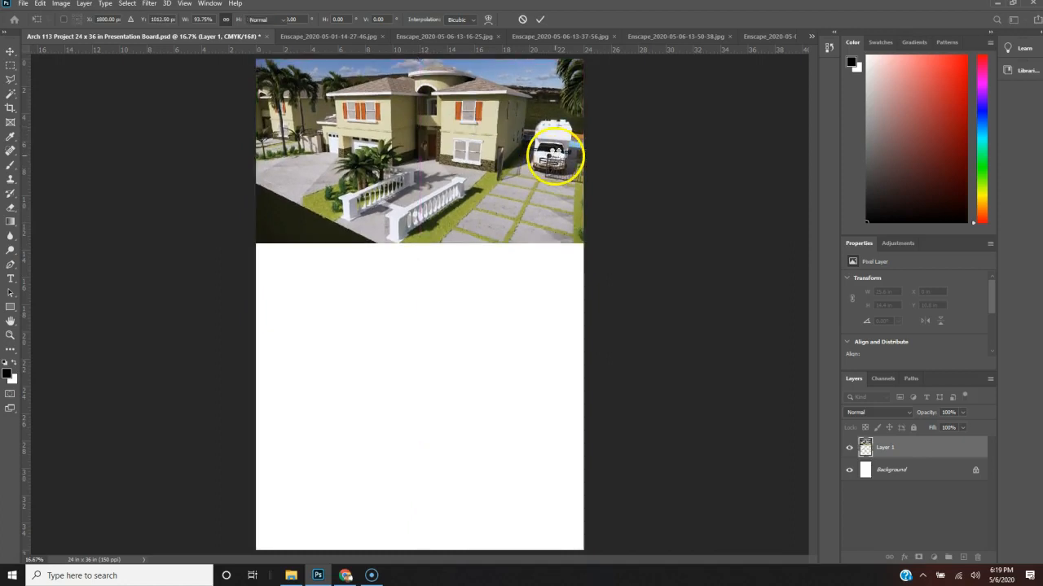
key("Return")
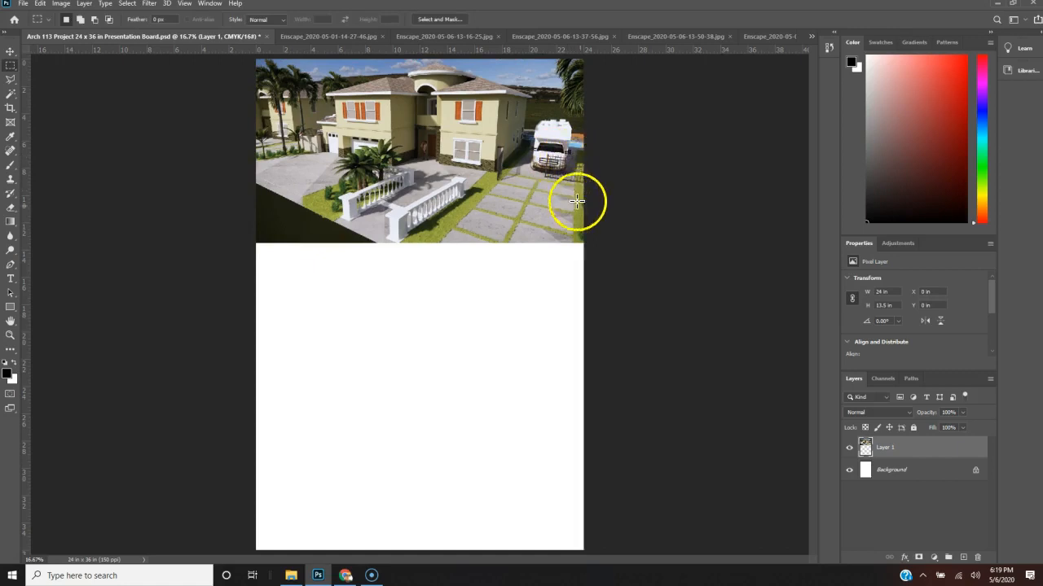
left_click_drag(601, 251, 212, 203)
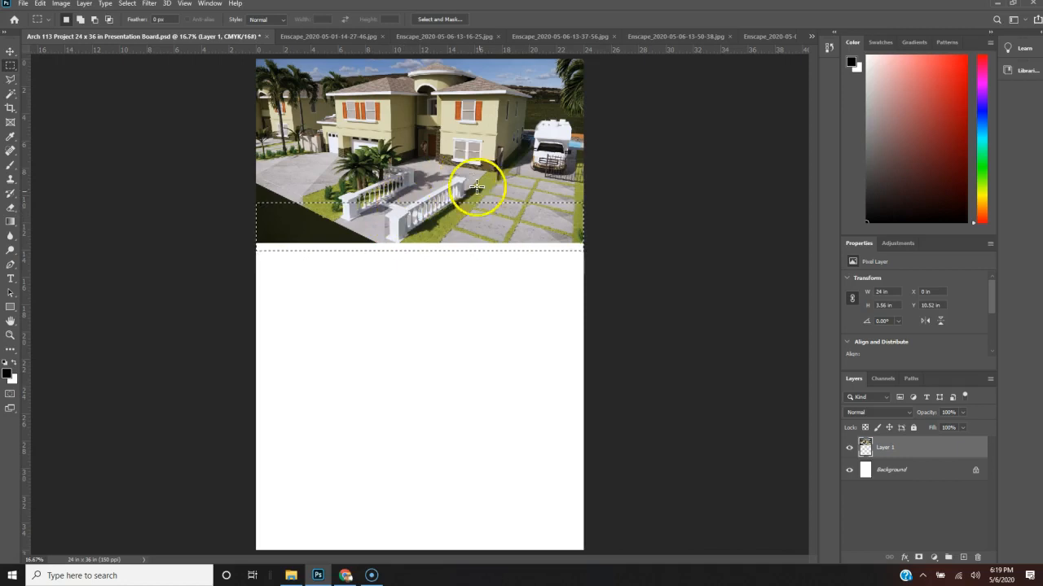
left_click(635, 209)
left_click(494, 215)
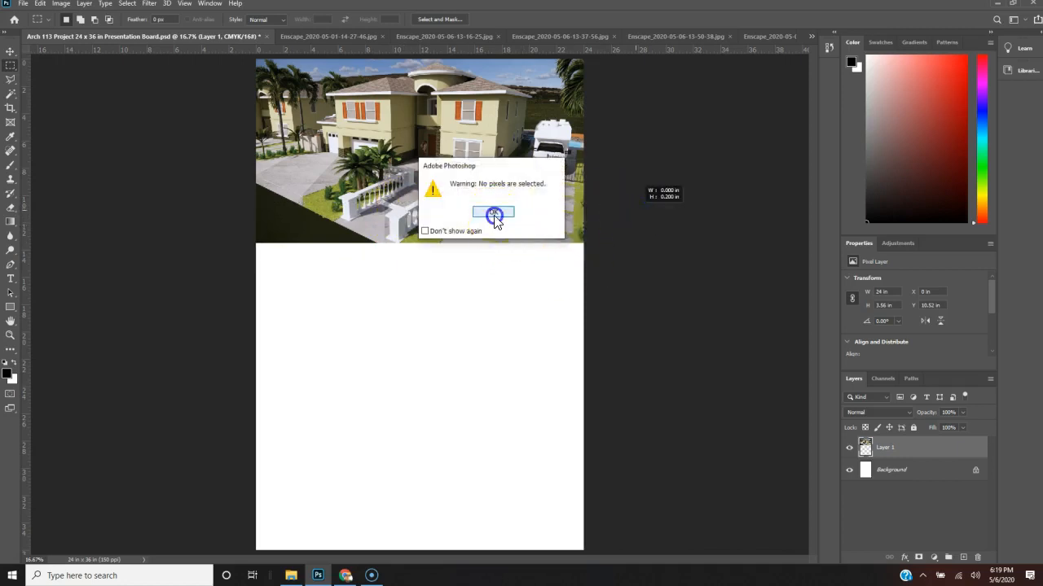
Rename the rendering's layer as Renderingm.
right_click(886, 453)
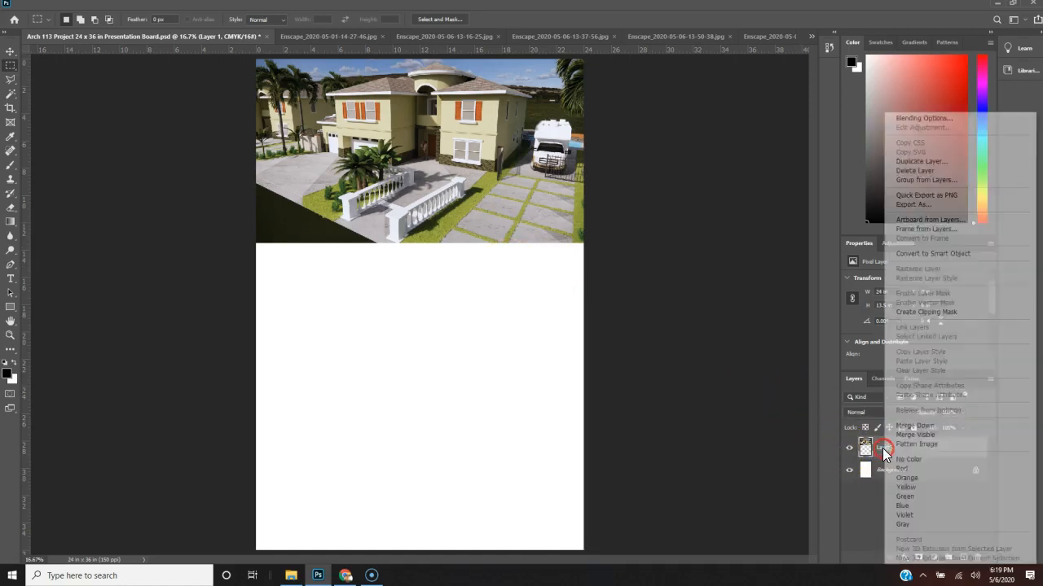
left_click(882, 448)
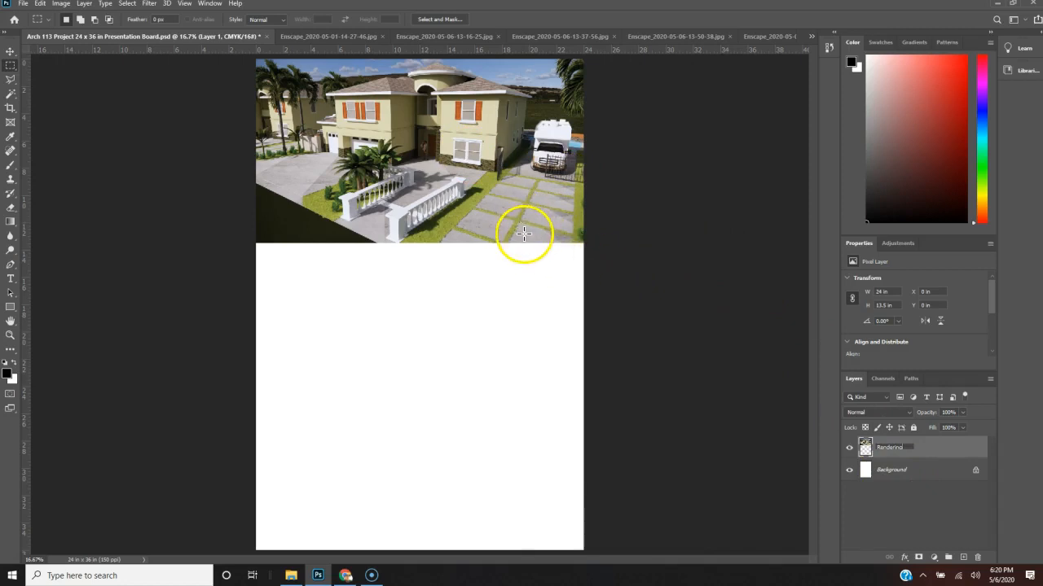
type("s")
key("Return")
Marquee the rendering's lower strip from about 11.04 in down across the full board width, delete it and clear the selection.
left_click_drag(619, 268, 232, 209)
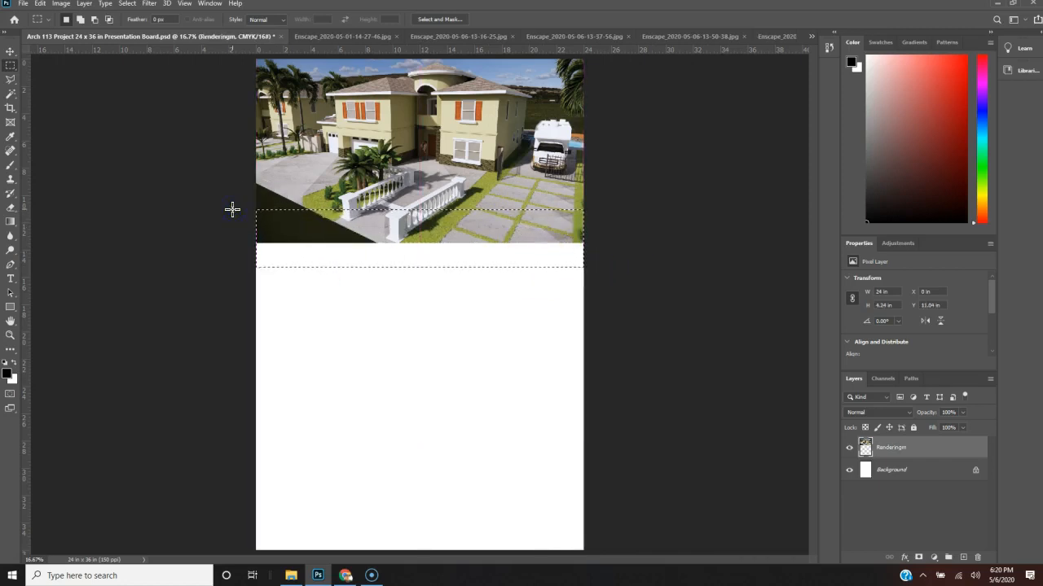
key("Delete")
left_click(361, 235)
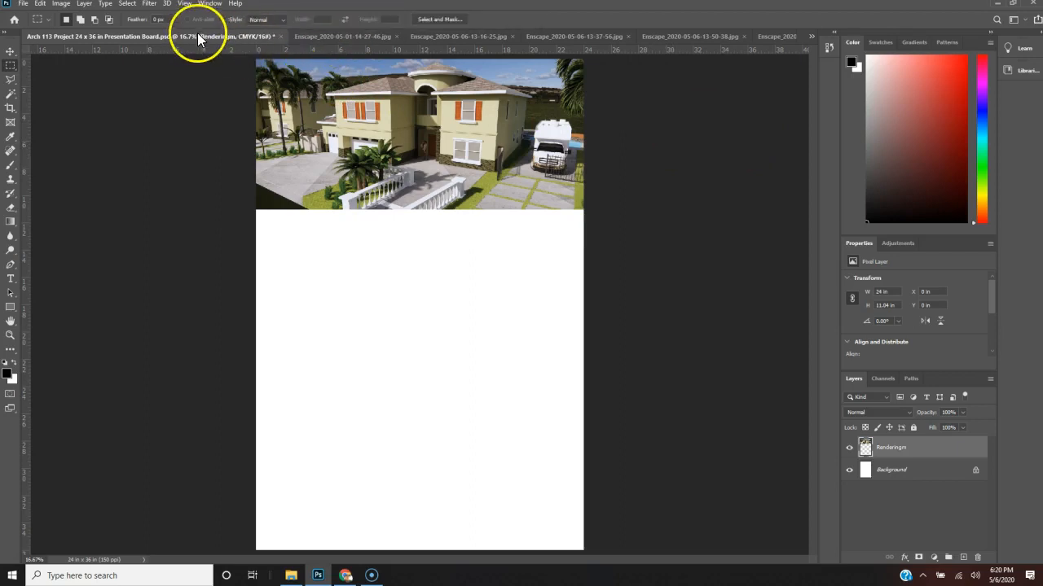
Bring up the elevation drawings Backup of Via Natalie Residence-2.pdf and Backup of Via Natalie Residence-3.pdf in turn.
left_click(811, 41)
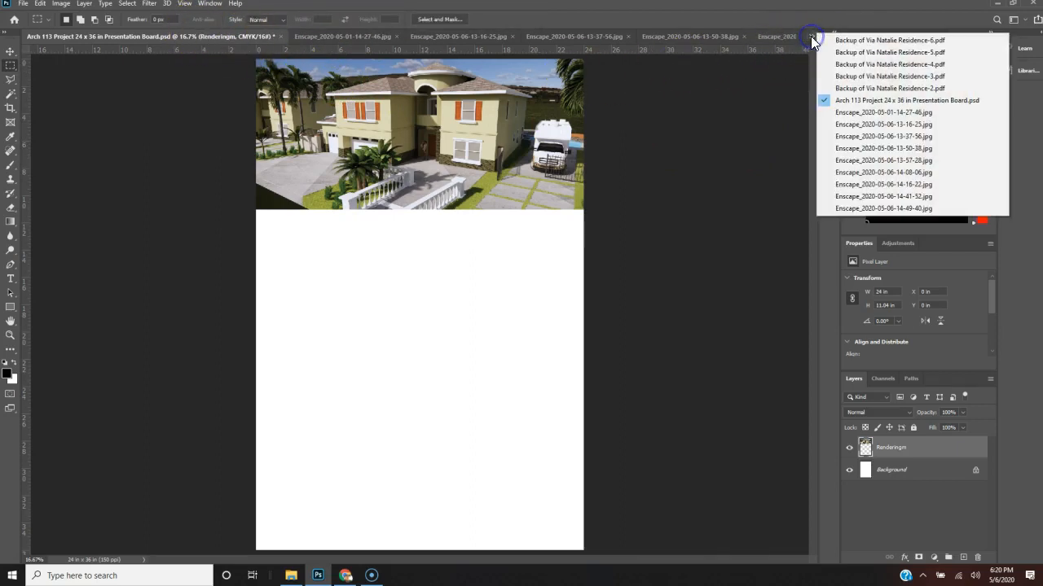
left_click(876, 89)
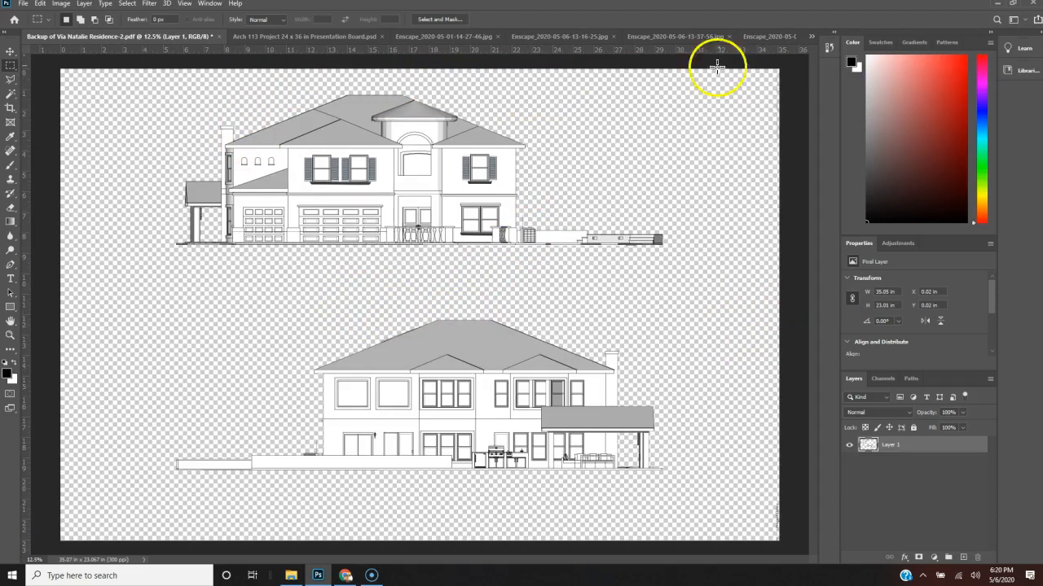
left_click(811, 36)
left_click(844, 78)
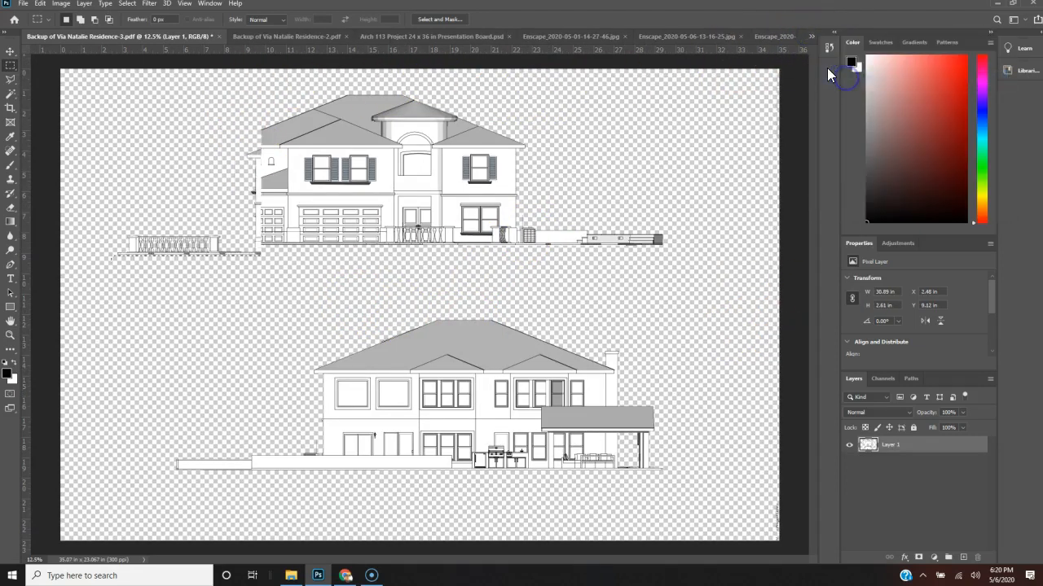
Bring up the site plan Backup of Via Natalie Residence-4.pdf, merge the House Shadow layer into Layer 1 and toggle the layer's visibility.
left_click(811, 35)
left_click(845, 64)
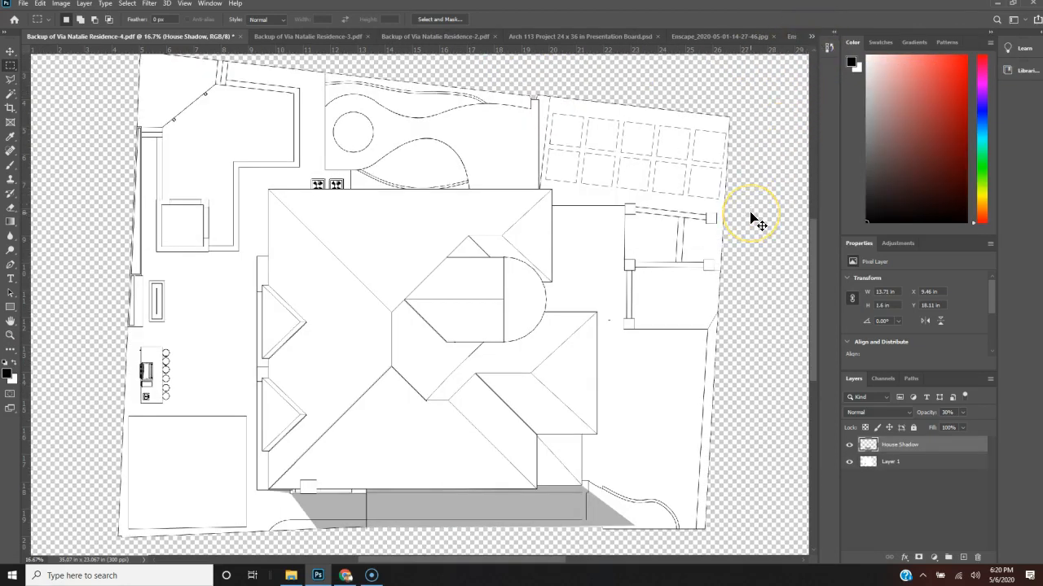
key("ctrl+minus")
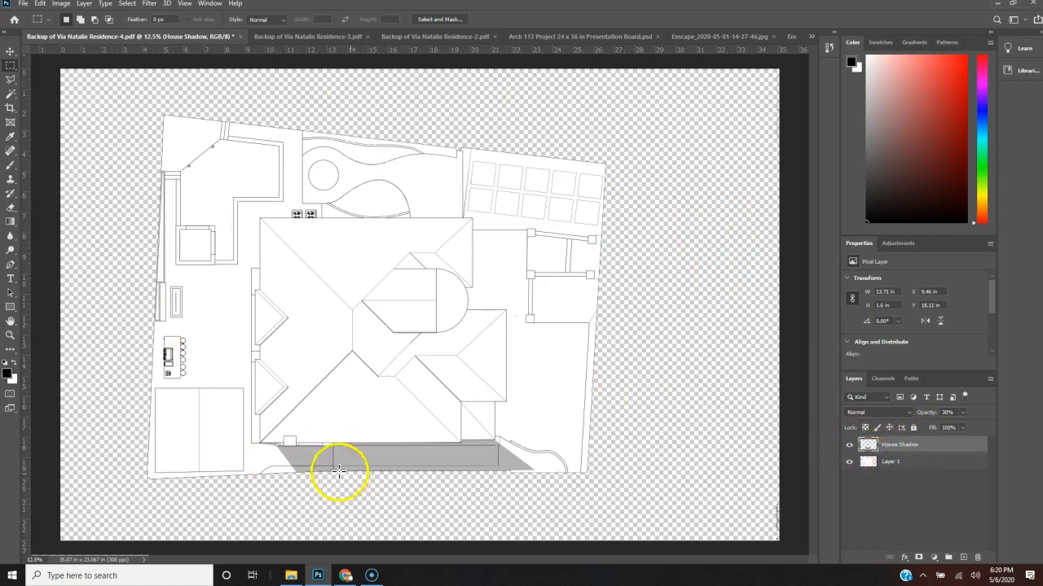
left_click(849, 445)
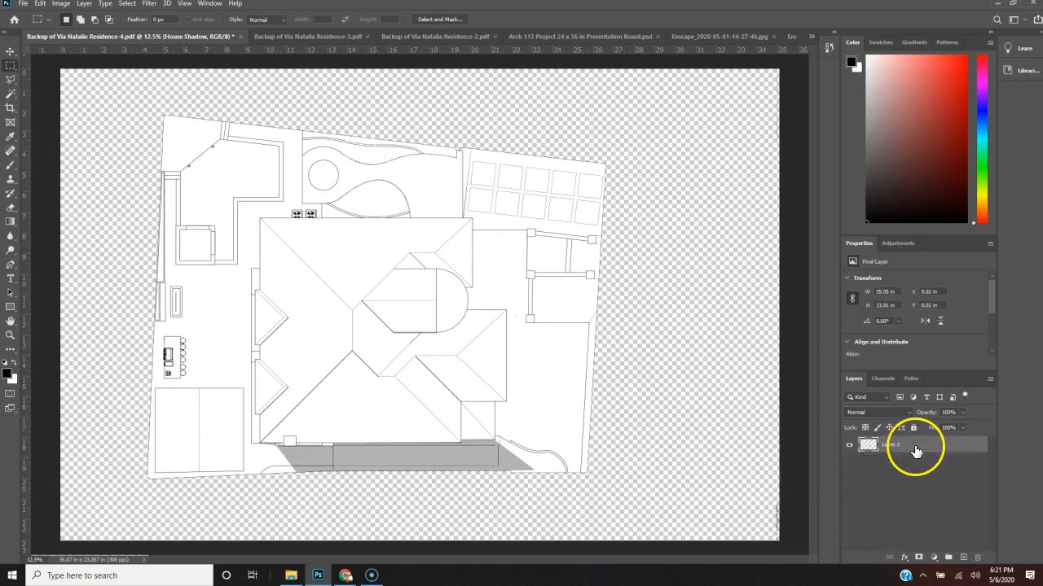
left_click(850, 446)
left_click(850, 447)
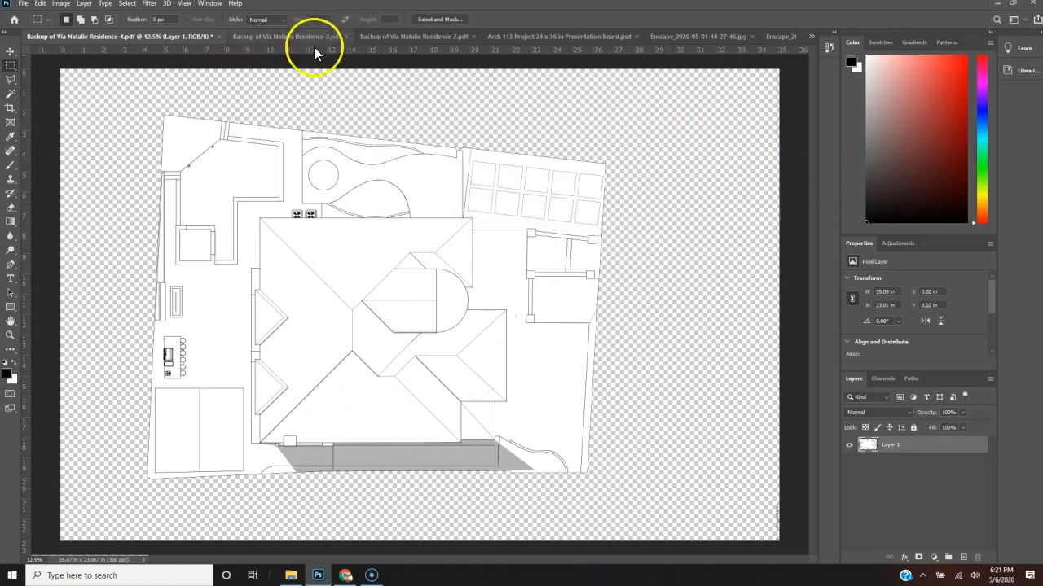
Try to isolate the site plan by magic-wand selecting the transparent area around it and inverting the selection.
key("w")
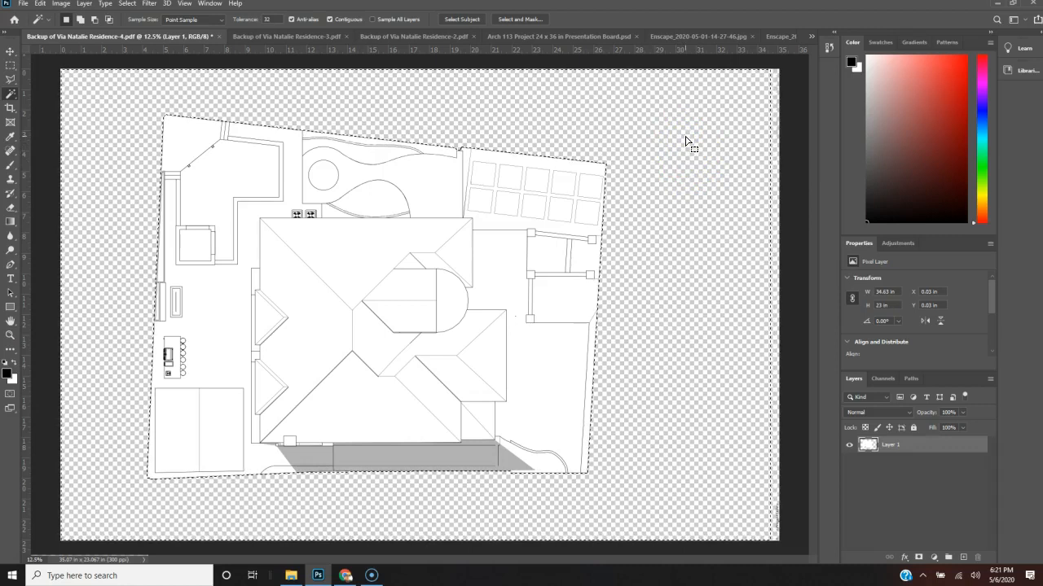
right_click(687, 141)
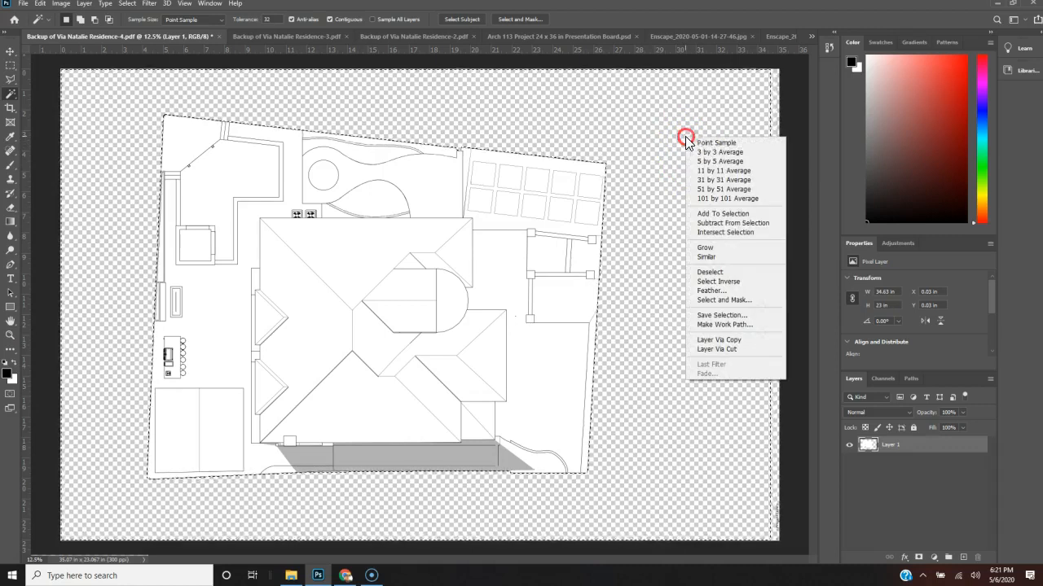
left_click(735, 282)
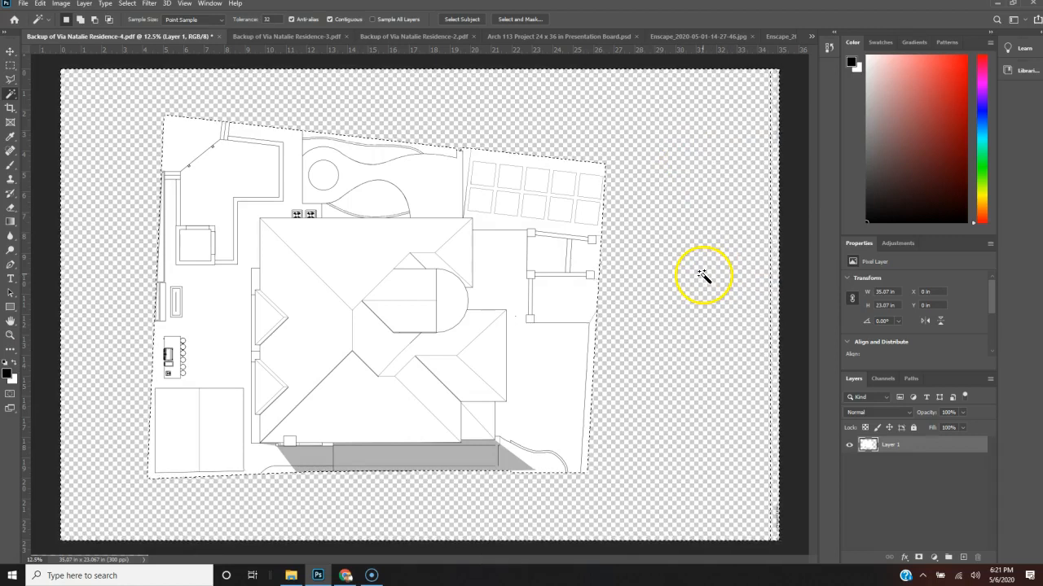
left_click(770, 267)
Marquee the strips along the right, bottom, top and left edges of the site plan sheet, delete their stray lines and clear the selection.
key("m")
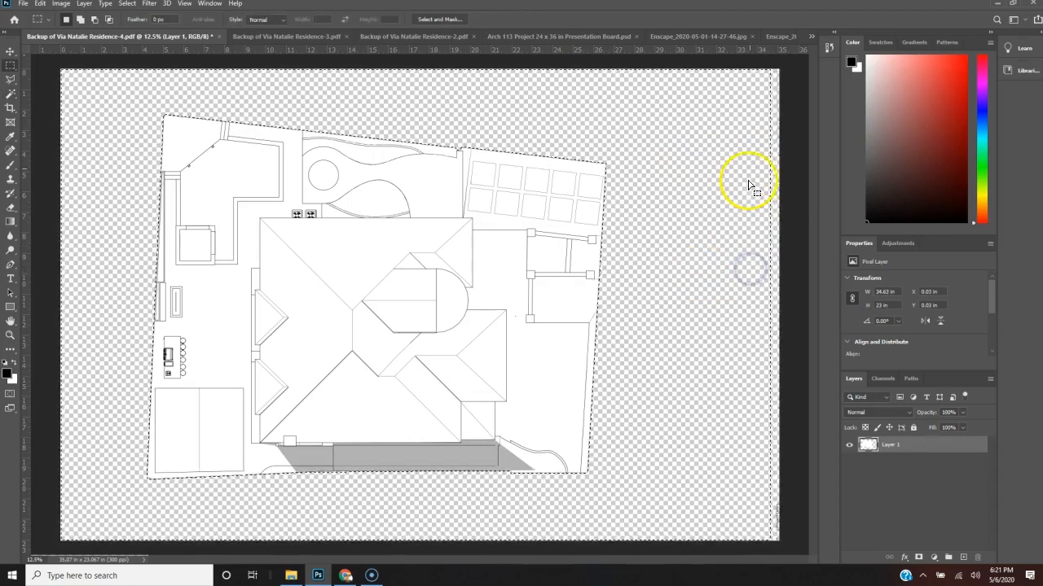
left_click_drag(739, 61, 811, 566)
left_click(796, 524)
left_click_drag(797, 524, 489, 551)
left_click_drag(201, 526, 36, 551)
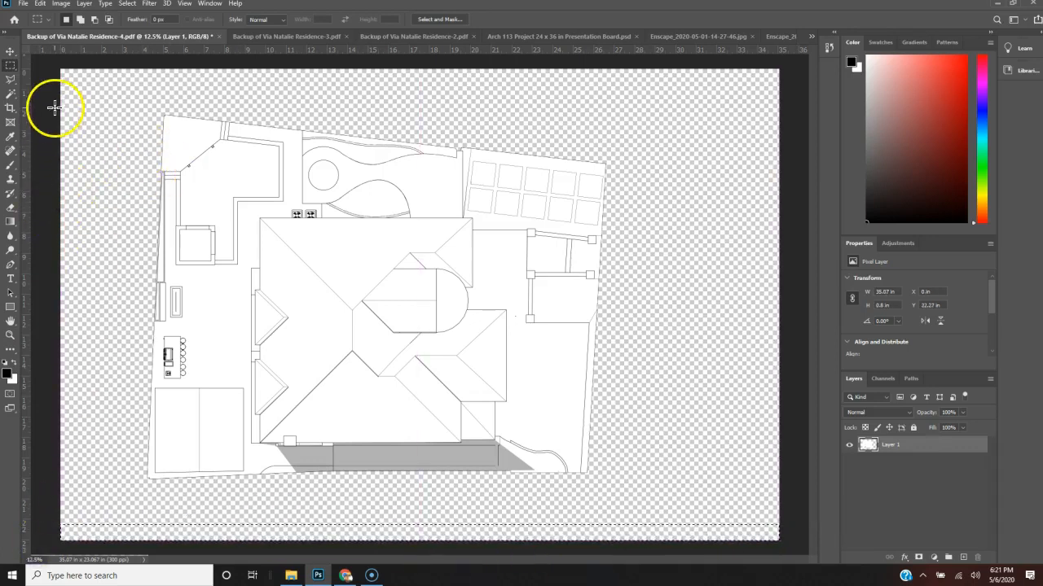
left_click_drag(46, 59, 796, 98)
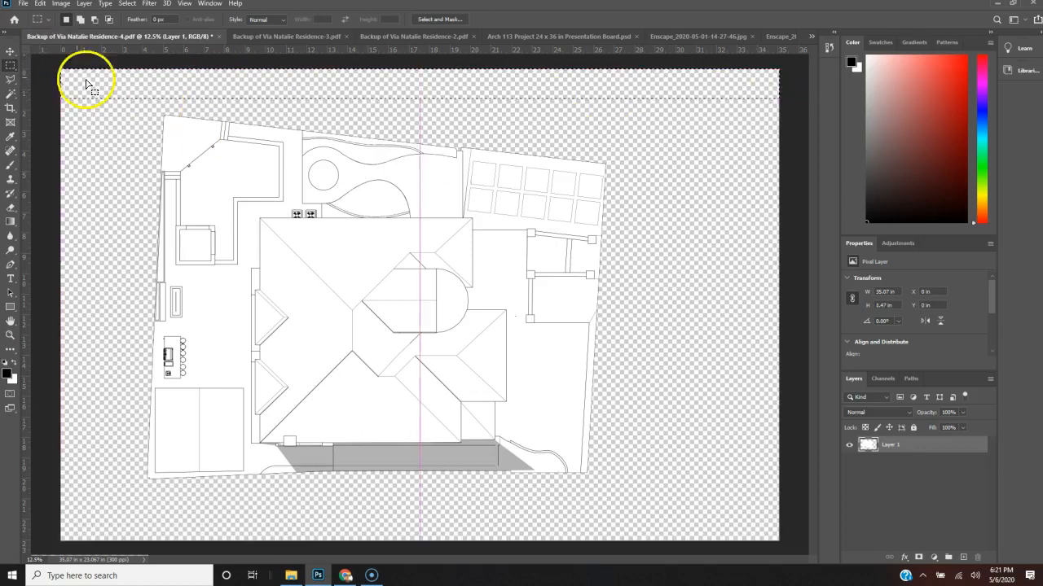
left_click_drag(70, 63, 27, 557)
left_click(467, 379)
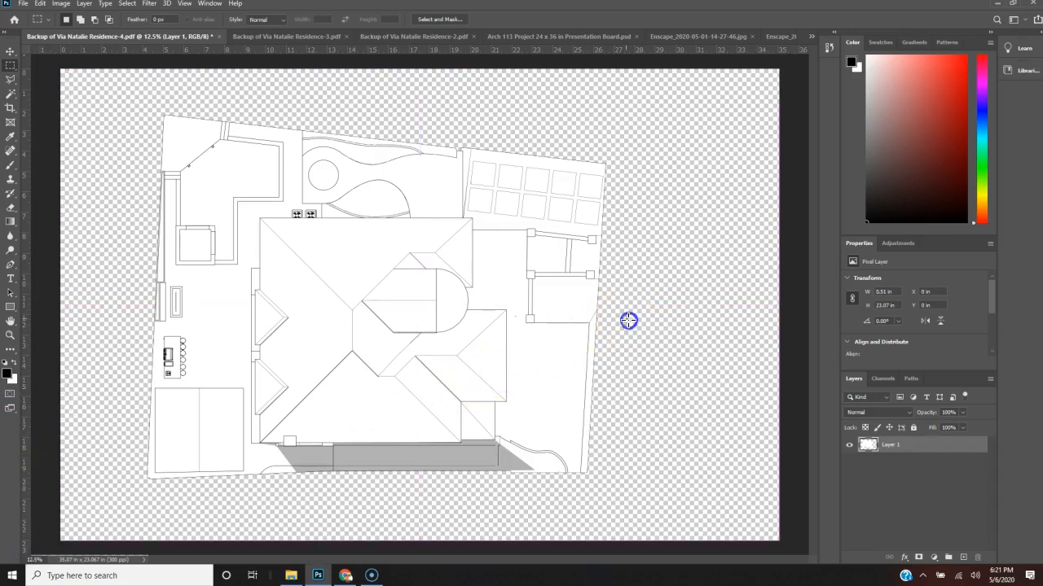
key("w")
key("2")
left_click(717, 325)
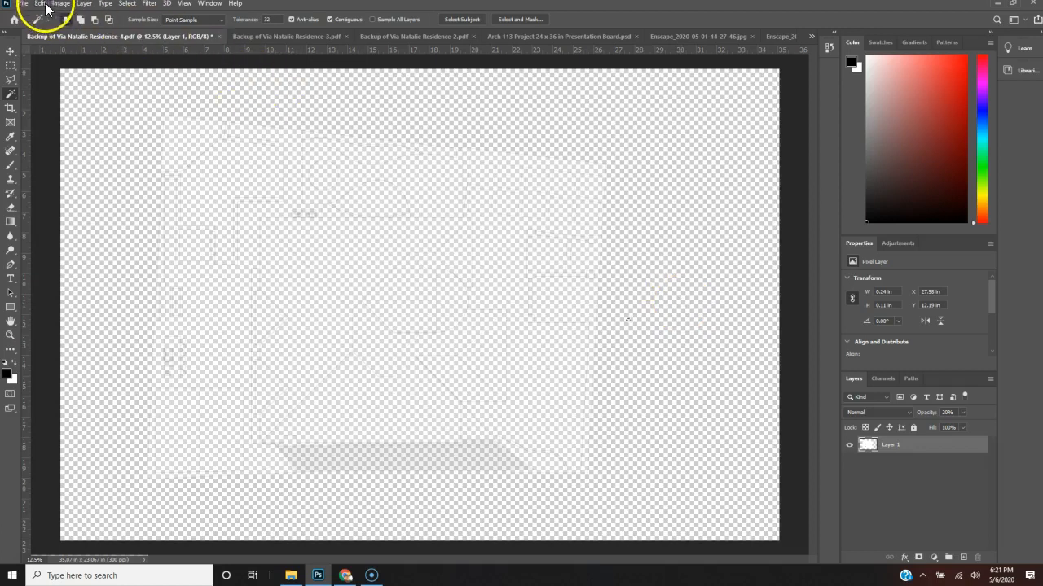
left_click(40, 4)
left_click(47, 20)
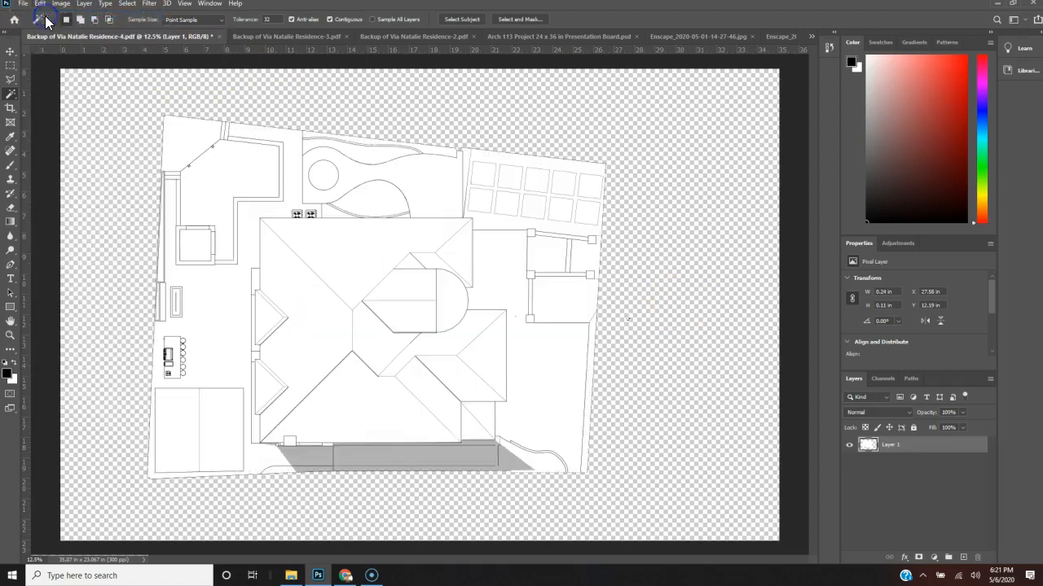
Magic-wand select the transparent area around the site plan, invert the selection and copy the site plan.
left_click(654, 162)
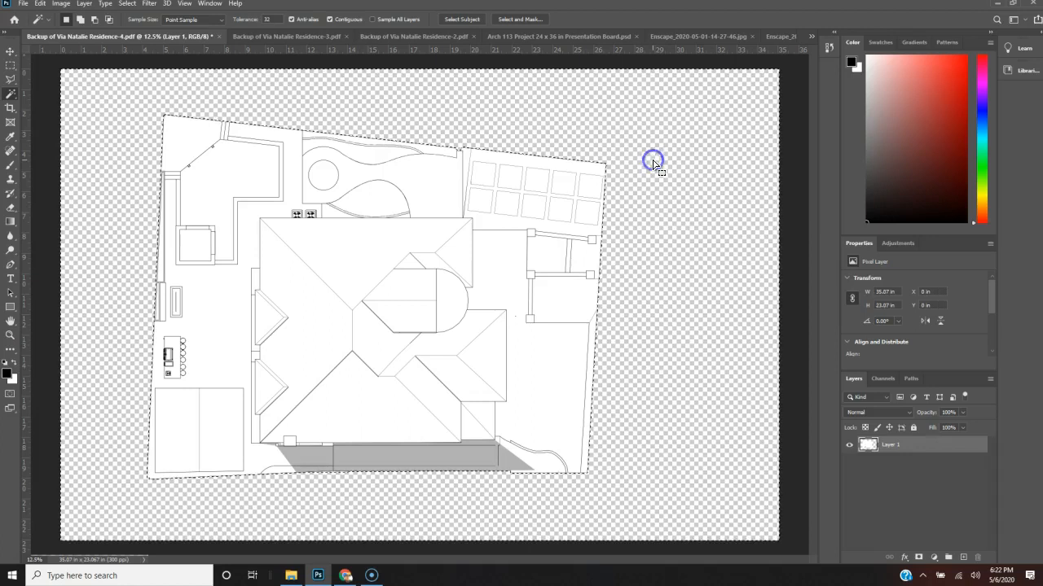
right_click(653, 161)
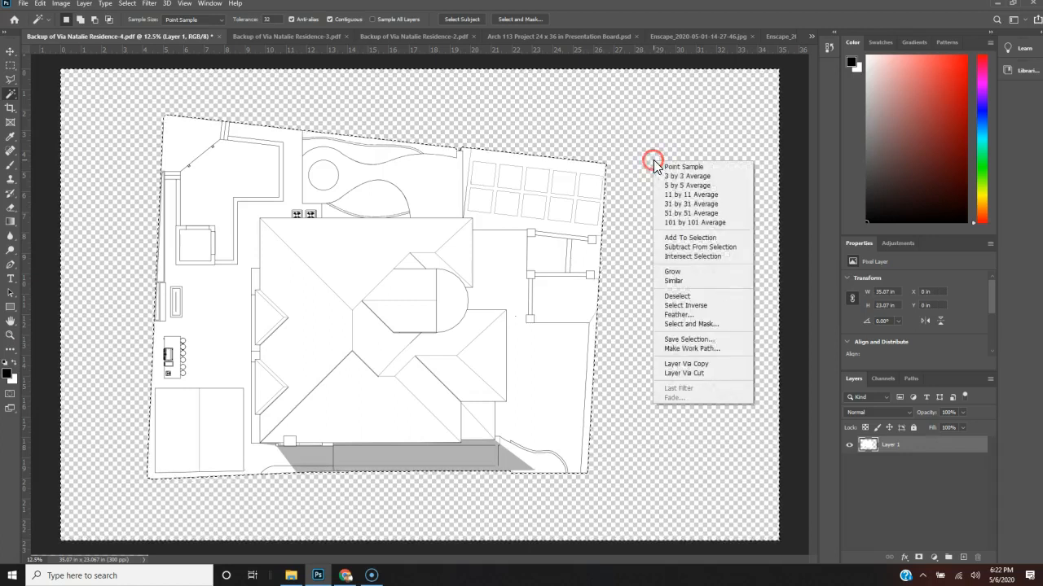
left_click(709, 306)
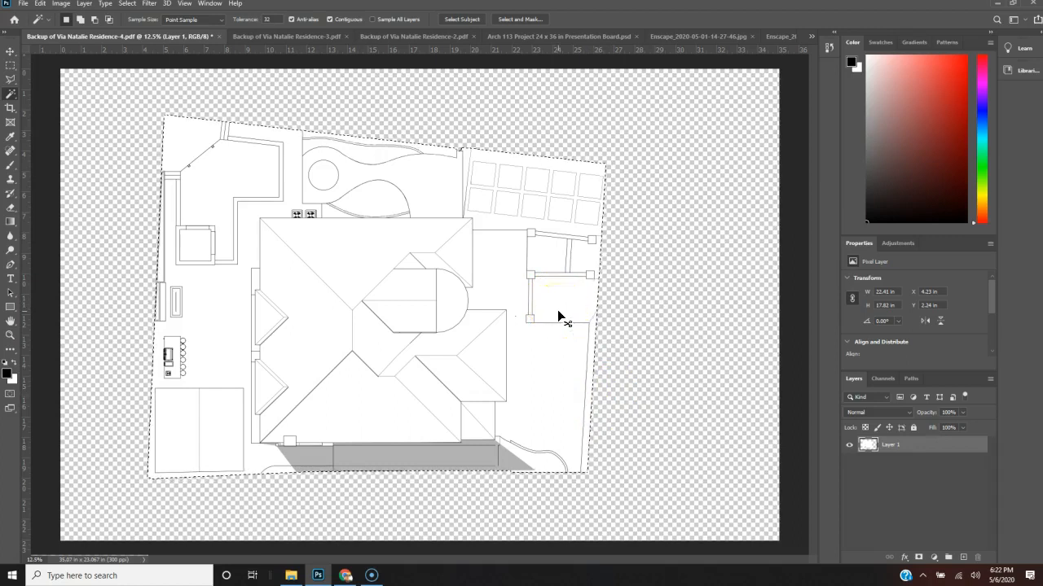
left_click(192, 68)
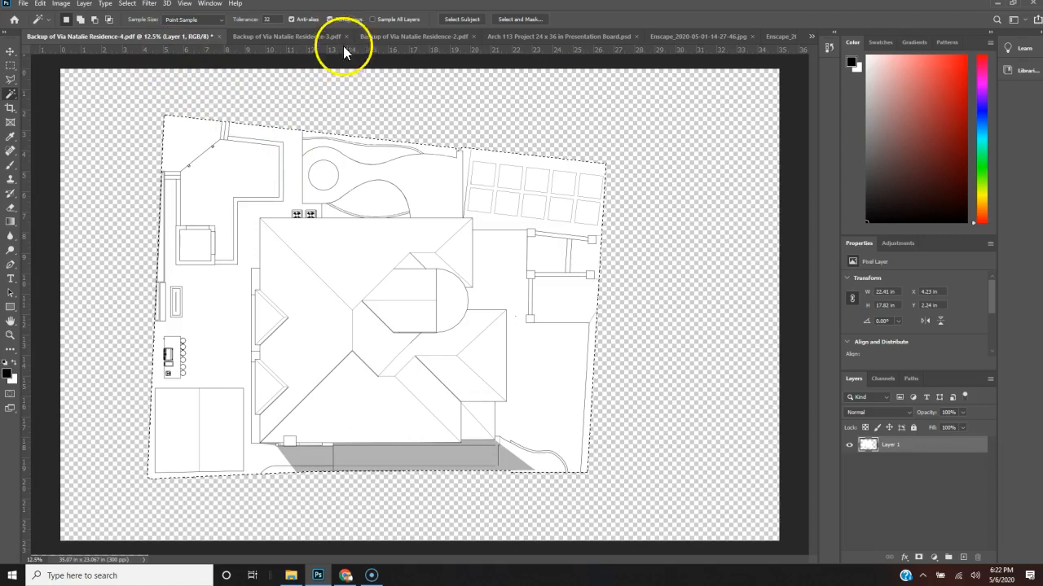
Bring up Arch 113 Project 24 x 36 in Presentation Board.psd and paste the copied site plan.
left_click(812, 37)
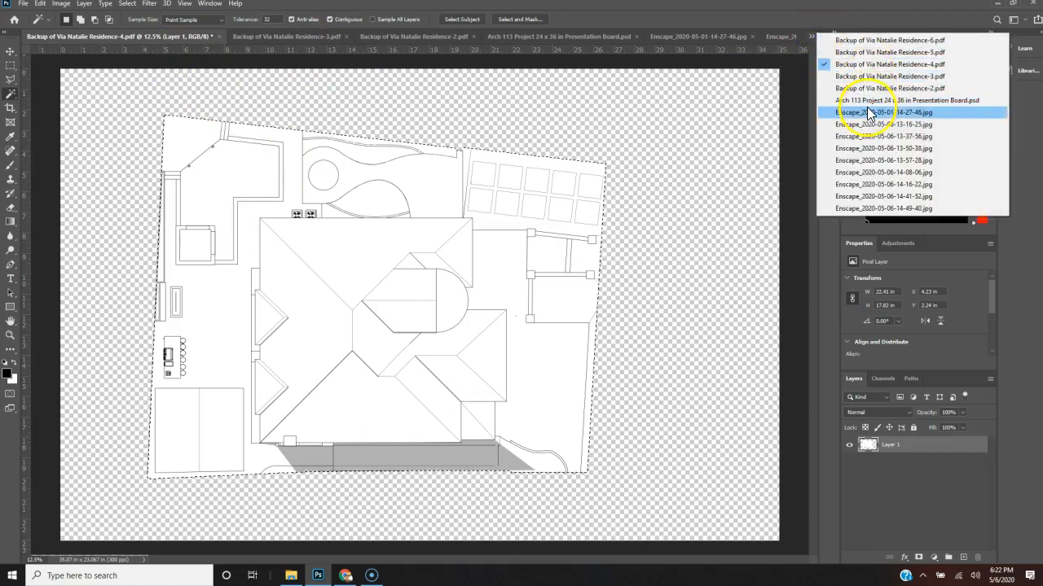
left_click(876, 100)
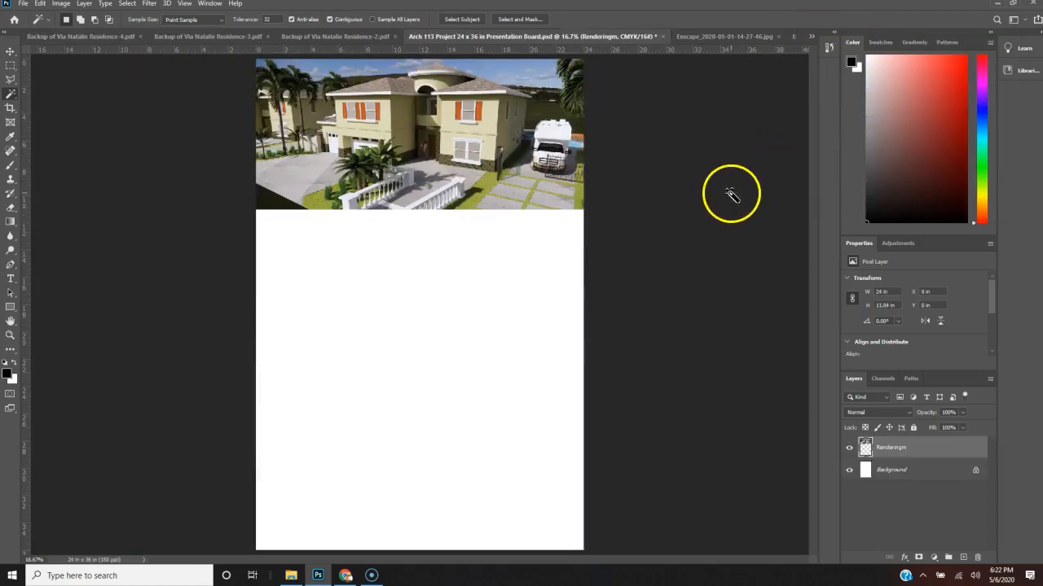
key("ctrl+v")
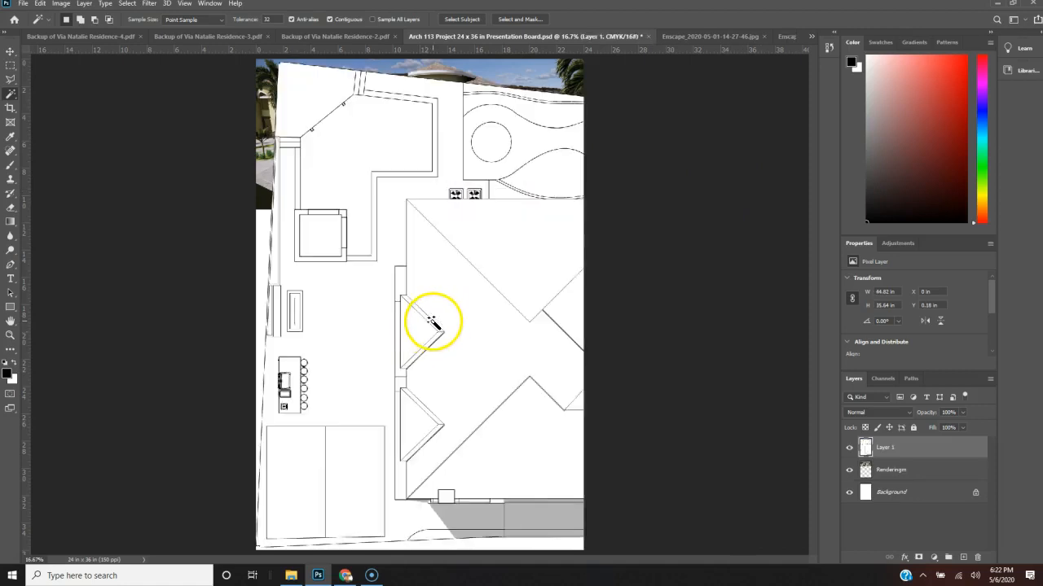
Free-transform the pasted site plan down to about 27% and position it in the white area below the rendering.
key("ctrl+t")
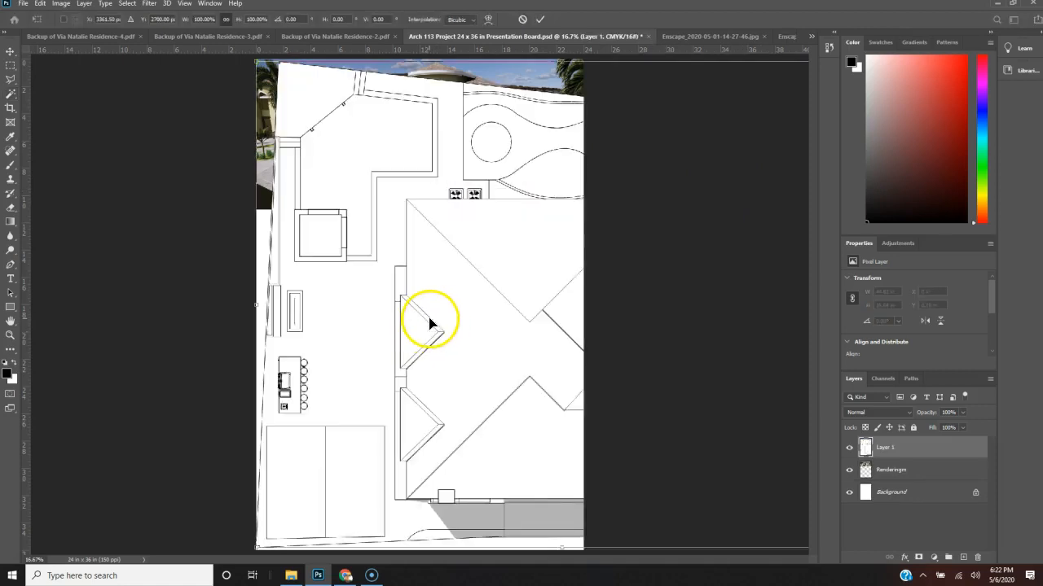
key("ctrl+minus")
key("ctrl+minus")
key("ctrl+minus")
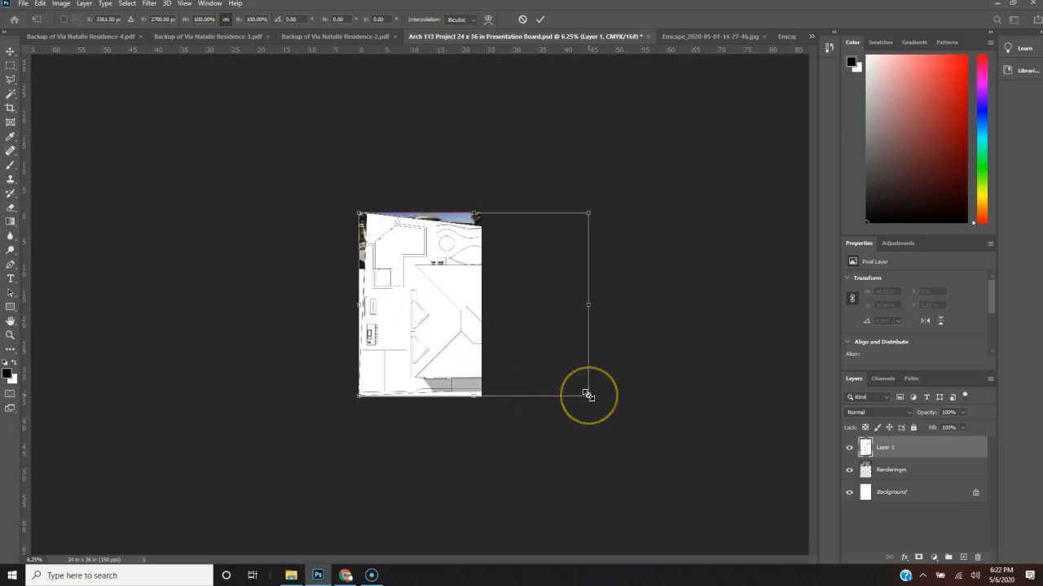
left_click_drag(588, 396, 409, 323)
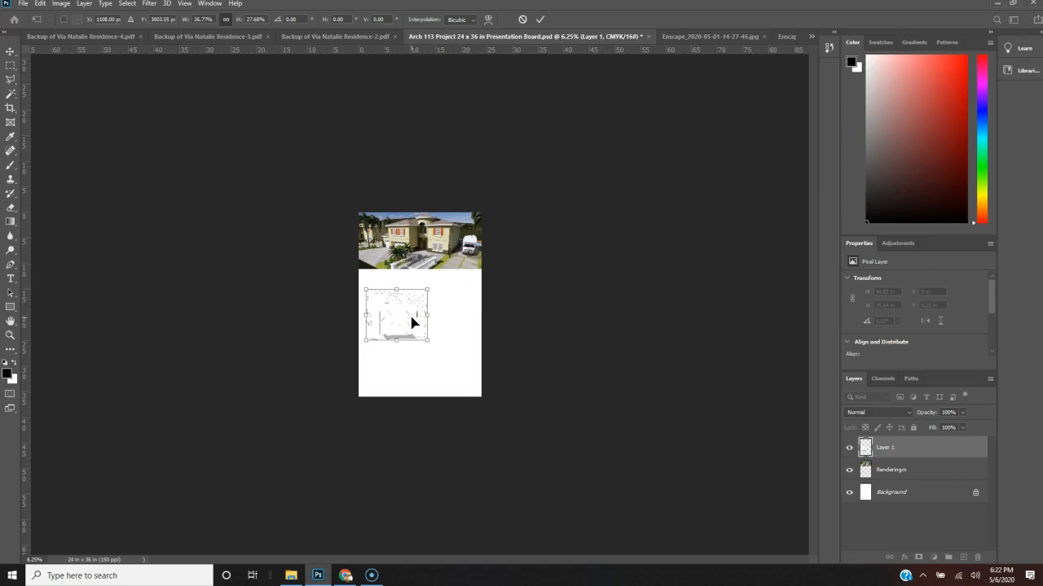
Scale the site plan to 22% in width and height and apply the transform.
key("ctrl+plus")
key("ctrl+plus")
key("ctrl+plus")
key("ctrl+plus")
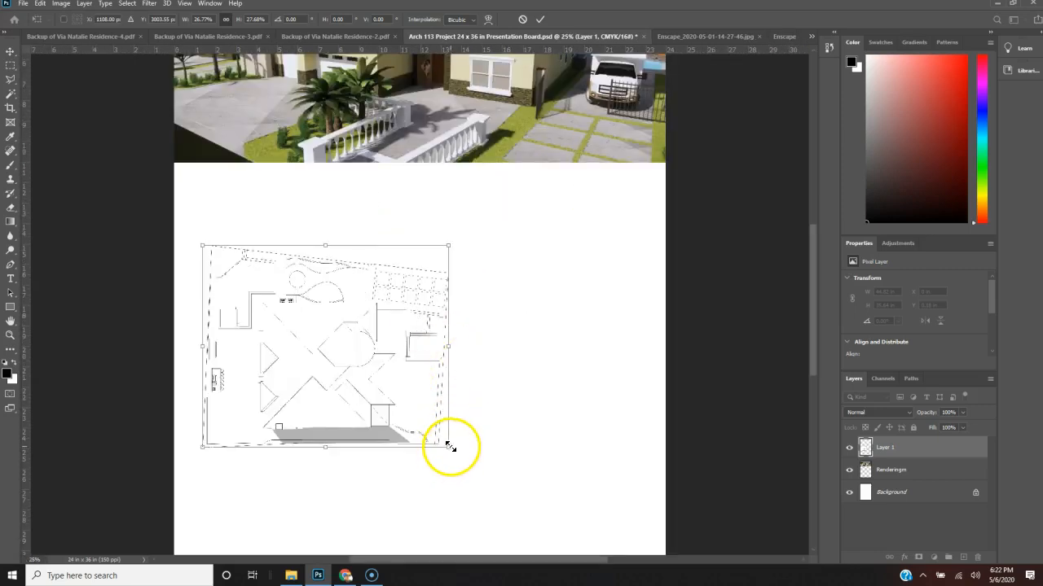
left_click_drag(447, 446, 412, 419)
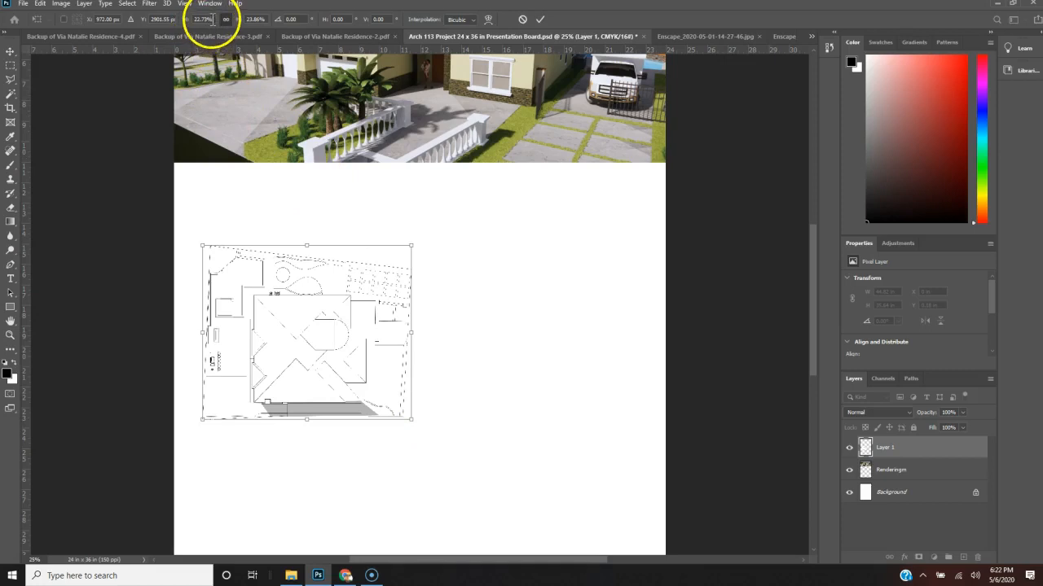
type("22")
left_click(266, 16)
type("22")
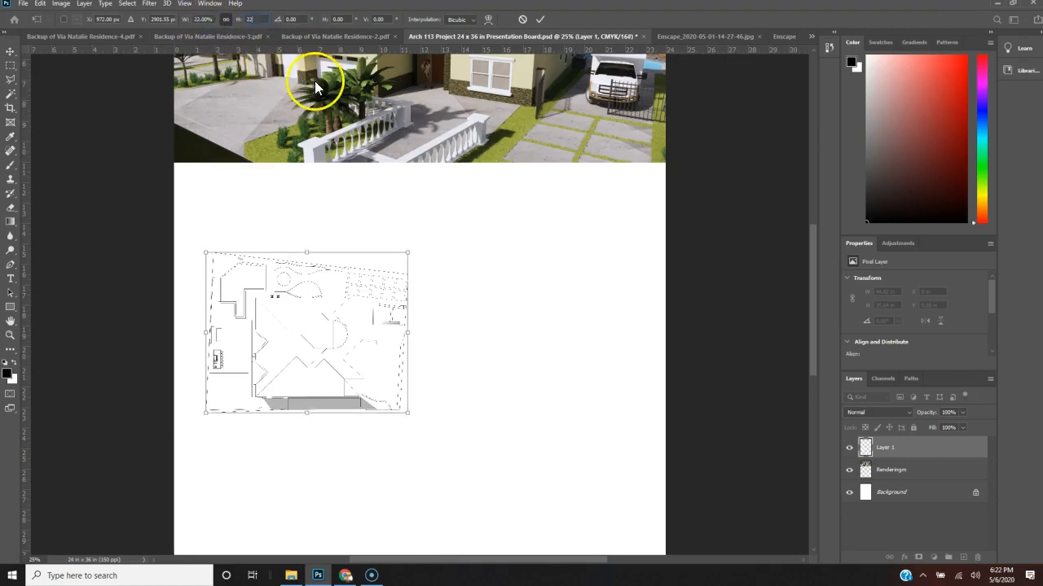
key("Return")
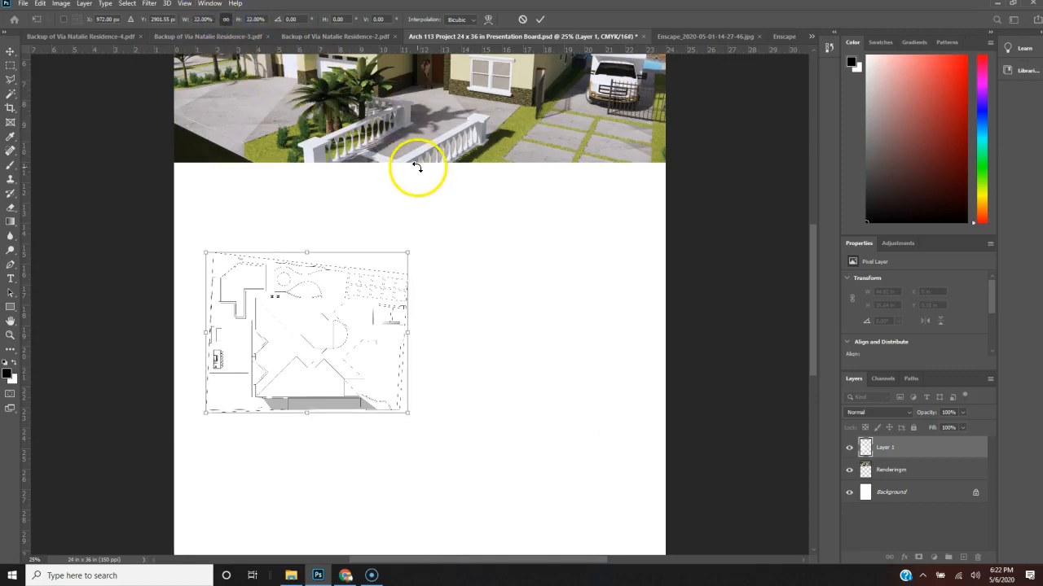
key("Return")
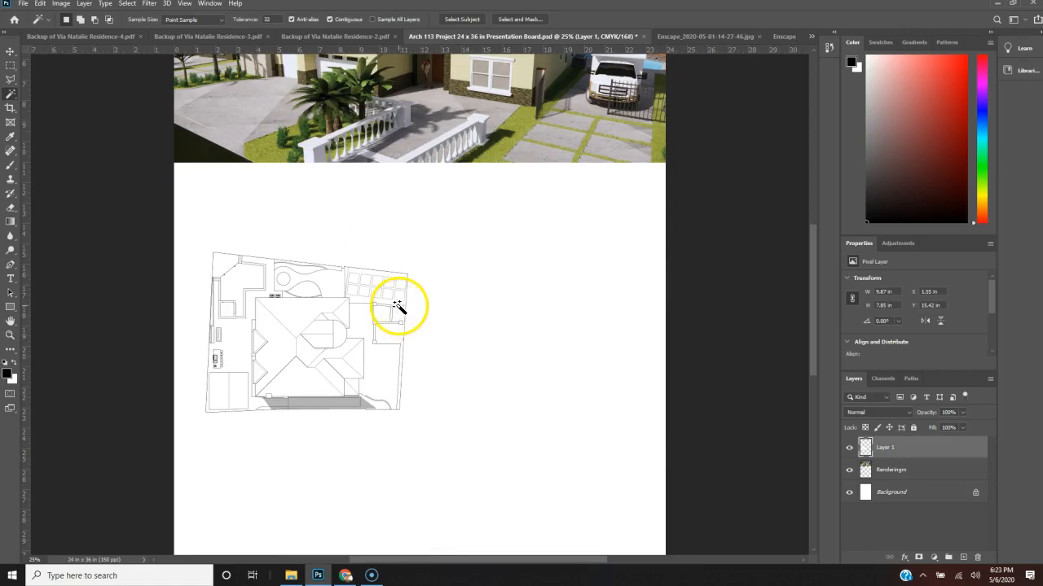
Move the site plan just below the rendering at the board's left side, to about X 0.77 in and Y 11.84 in.
key("v")
left_click_drag(309, 326, 314, 380)
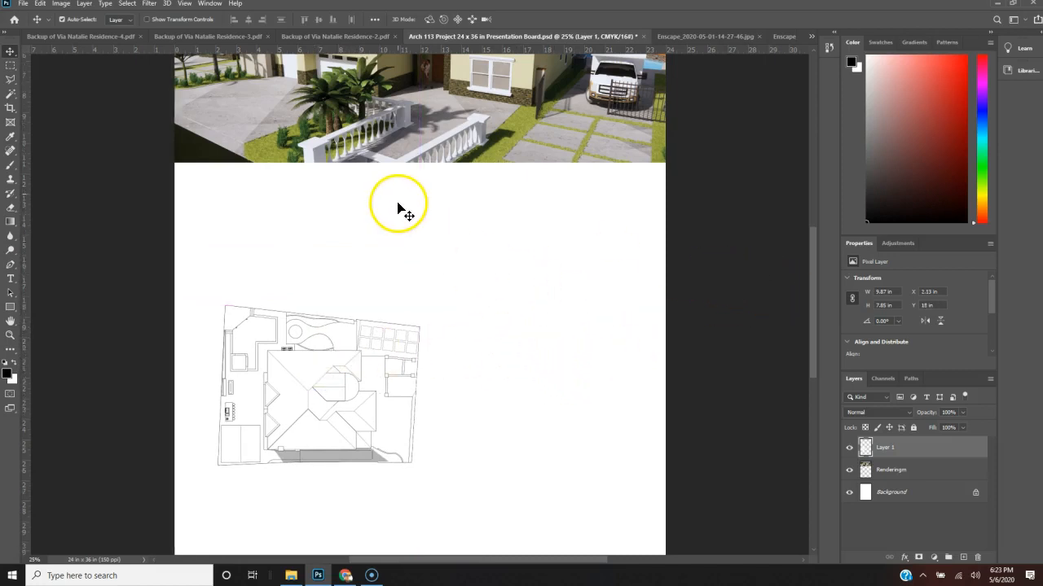
scroll(399, 209, "down", 1)
scroll(399, 209, "down", 3)
left_click_drag(336, 289, 308, 162)
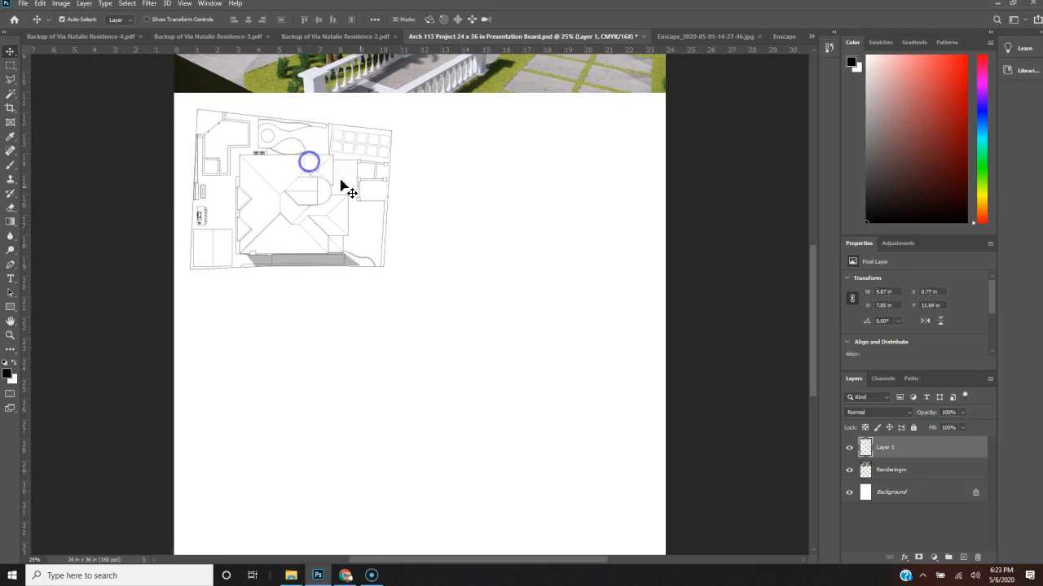
Copy the floor plan with the kitchen from Backup of Via Natalie Residence-5.pdf and paste it into Arch 113 Project 24 x 36 in Presentation Board.psd.
left_click(812, 35)
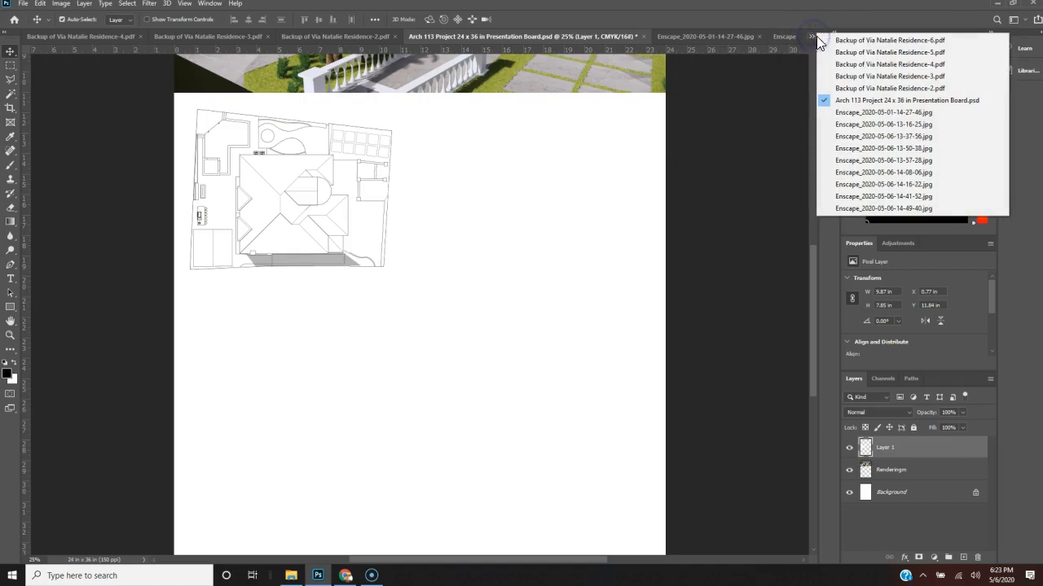
left_click(839, 52)
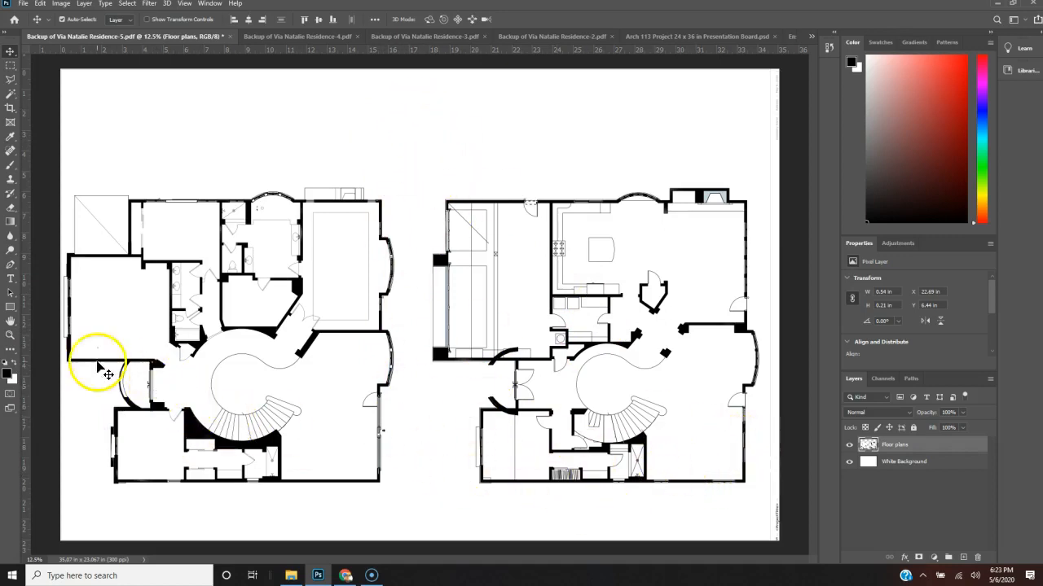
key("m")
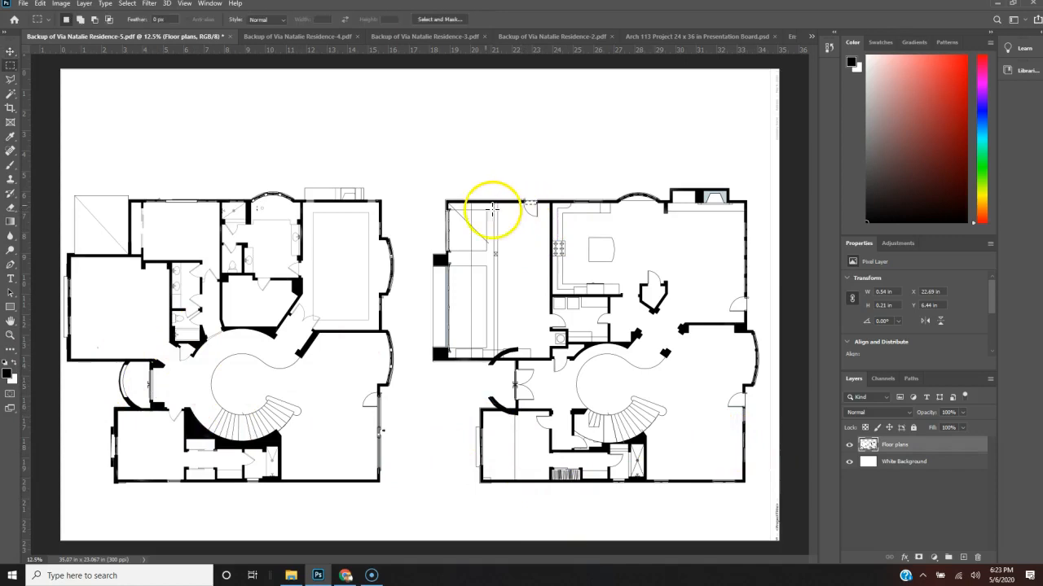
left_click_drag(422, 171, 767, 498)
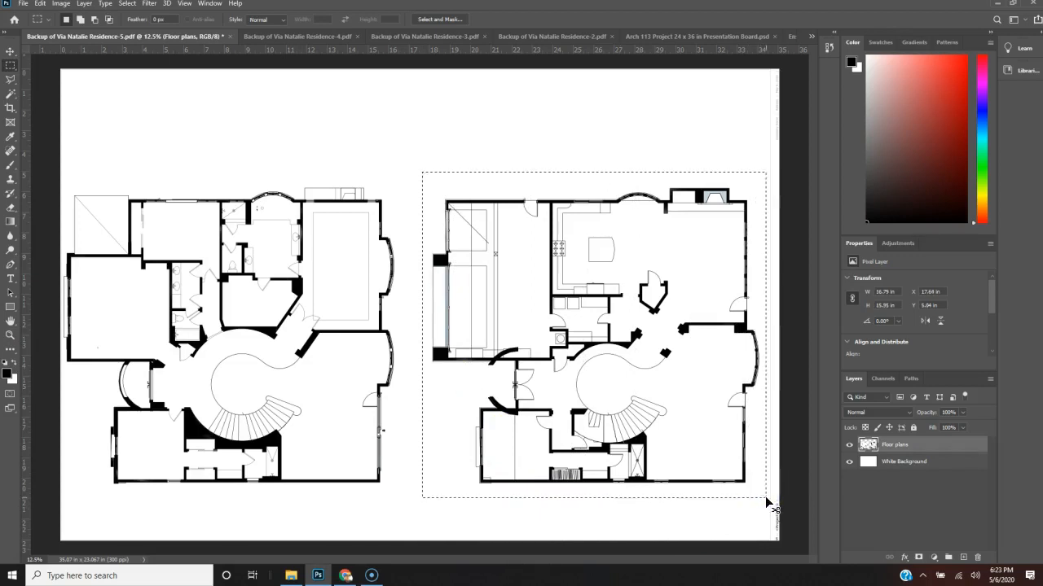
left_click(710, 36)
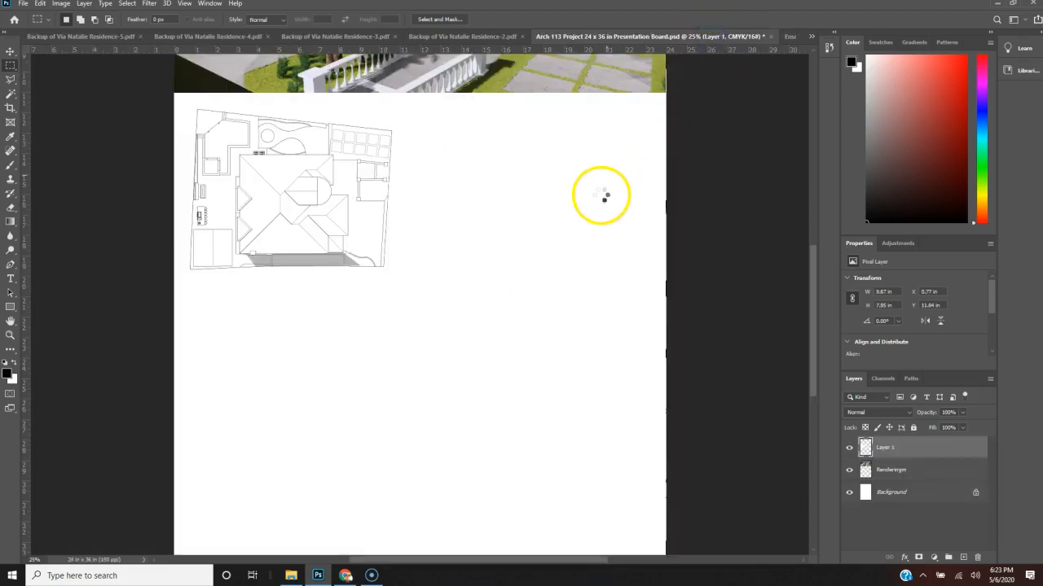
key("ctrl+v")
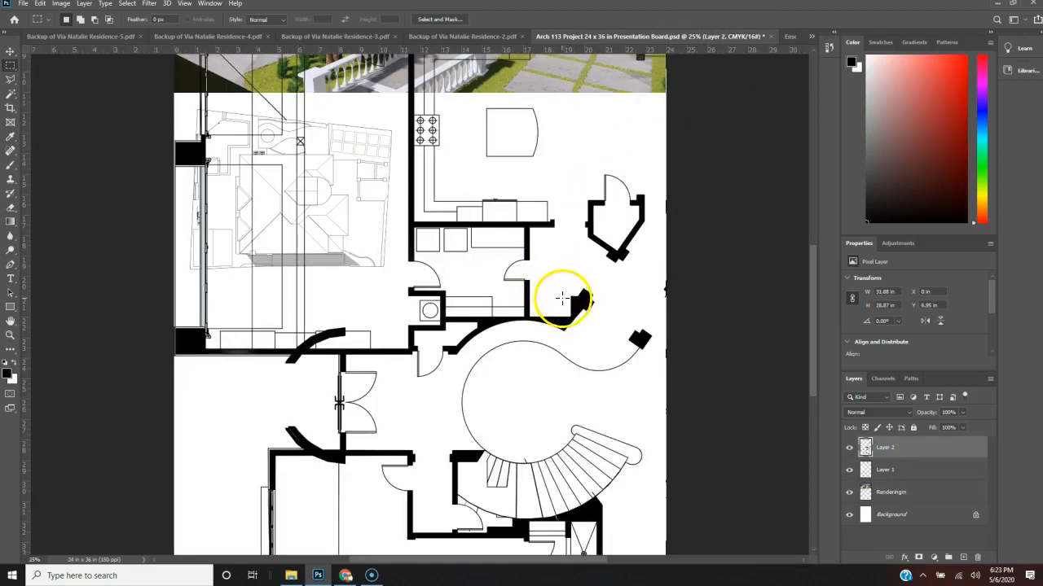
Free-transform the pasted floor plan, placing it beside the site plan and scaling it to 20% in width and height.
key("ctrl+minus")
key("ctrl+minus")
key("ctrl+minus")
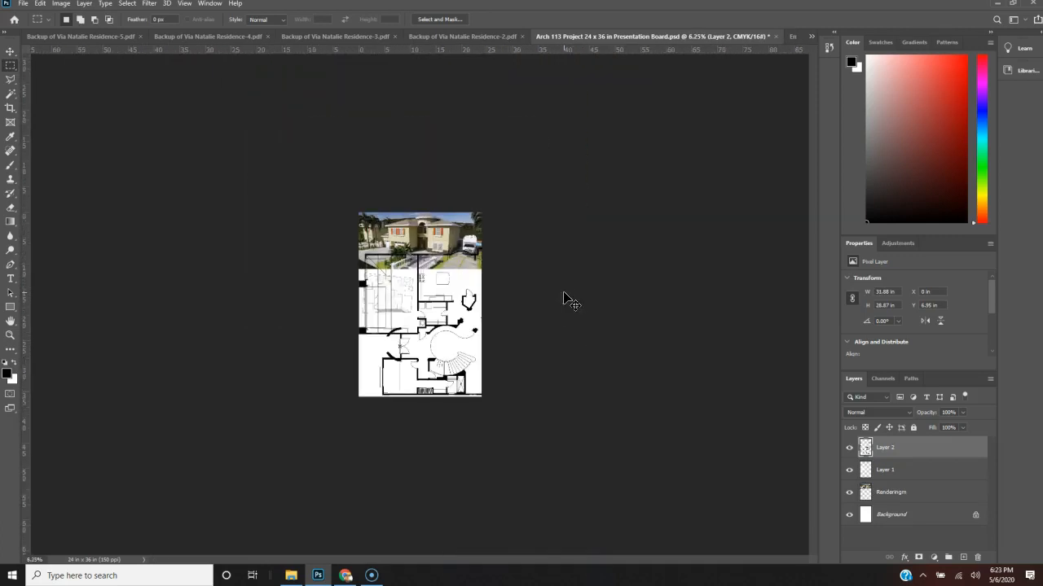
key("ctrl+t")
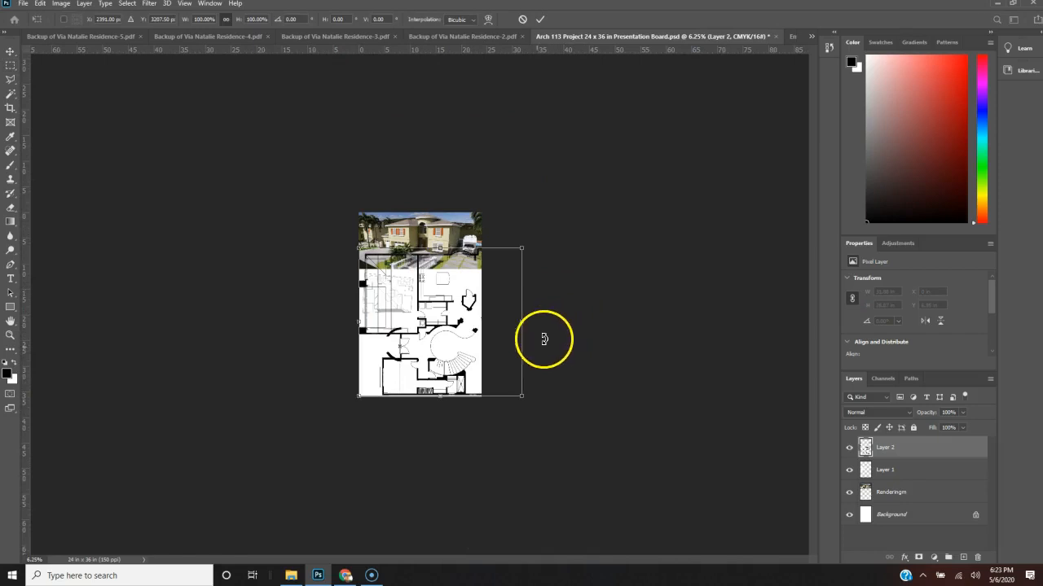
left_click_drag(519, 394, 456, 291)
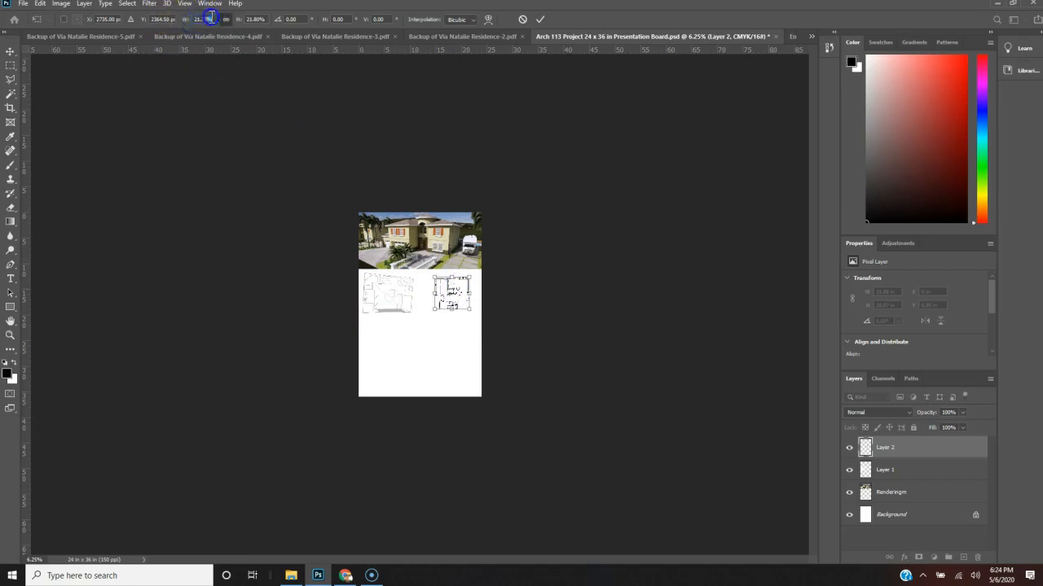
type("20")
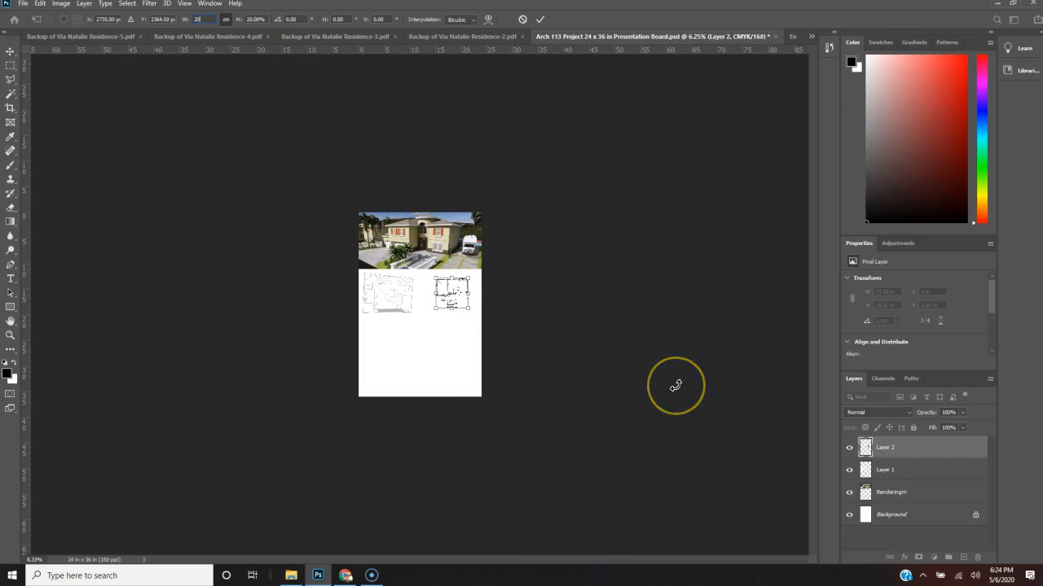
Move the floor plan down to about X 15.1 in and Y 19.03 in, rotate it 180°, and apply the transform.
key("ctrl+plus")
key("ctrl+plus")
key("ctrl+plus")
key("ctrl+plus")
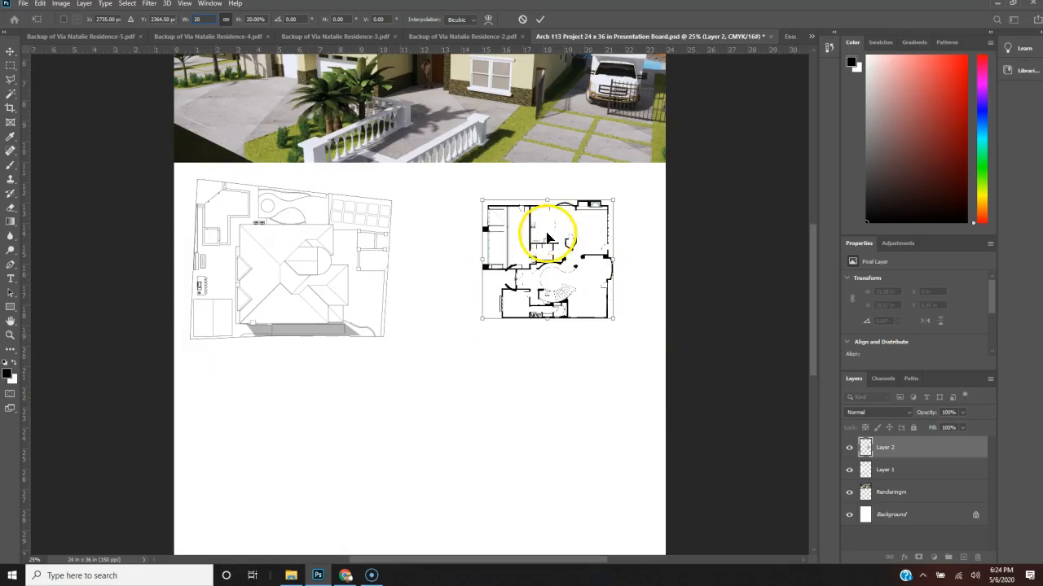
left_click_drag(547, 237, 555, 356)
right_click(556, 356)
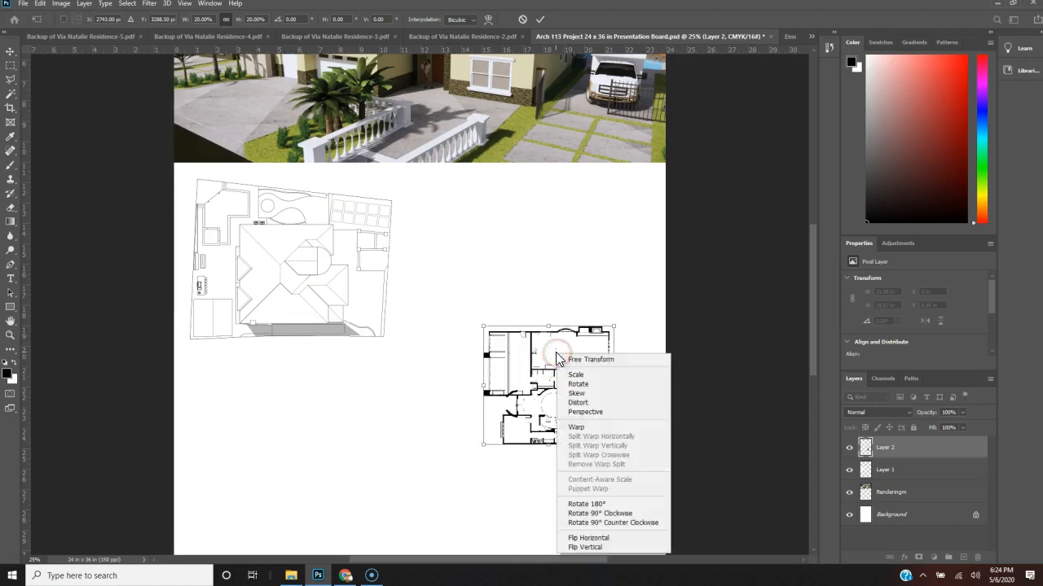
left_click(601, 505)
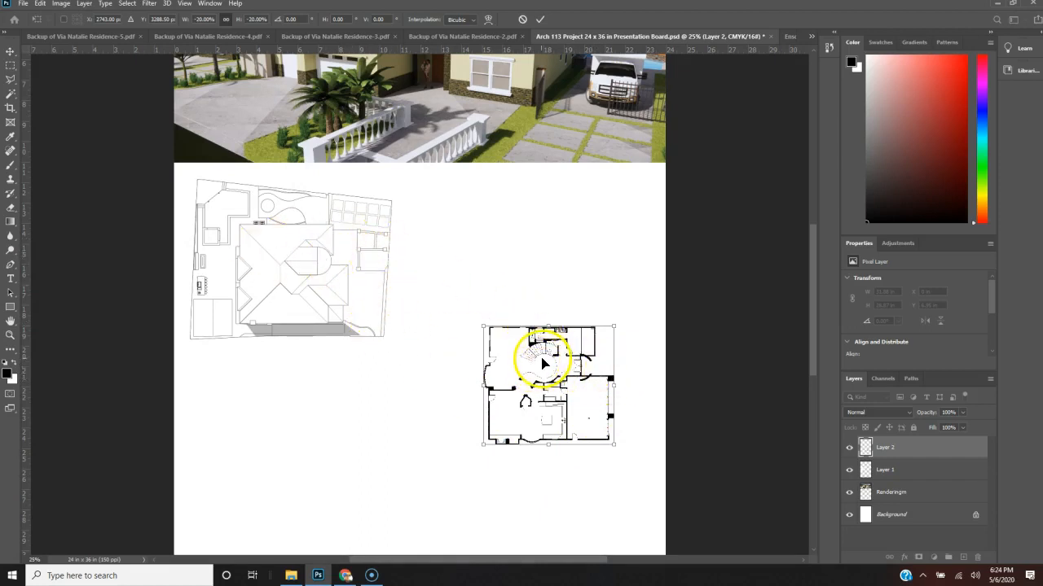
key("Escape")
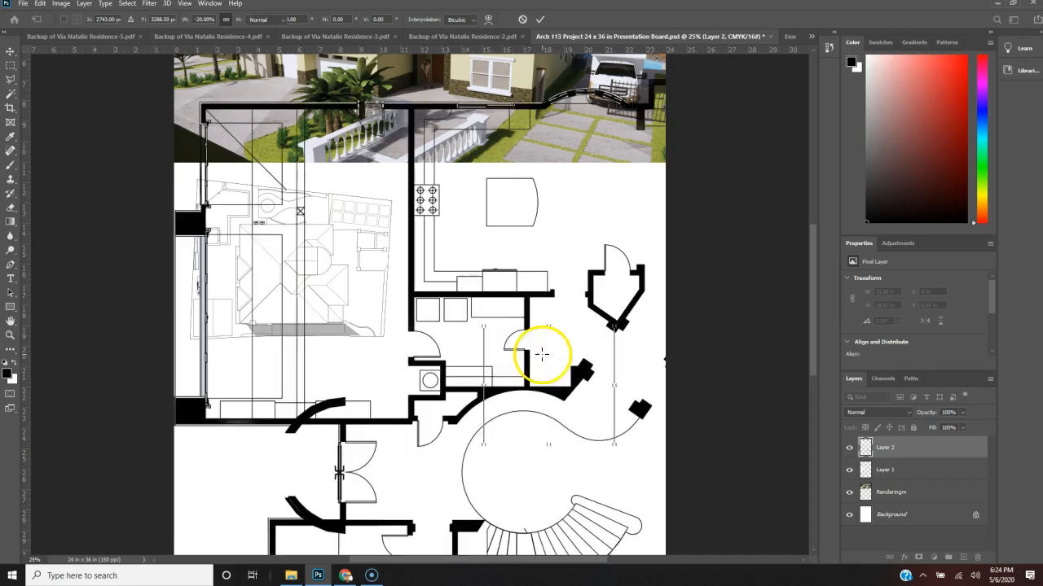
key("Escape")
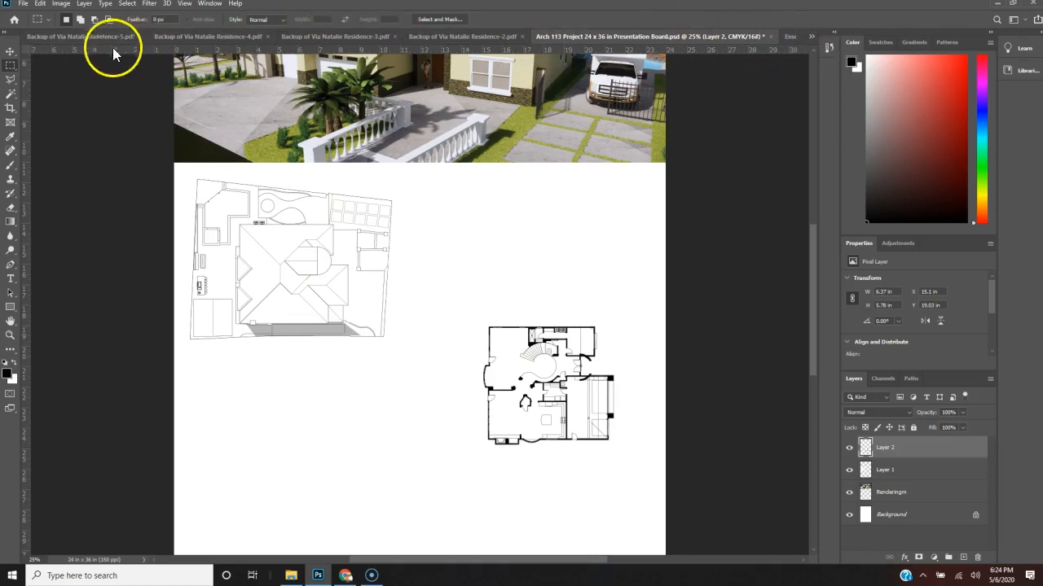
Close Backup of Via Natalie Residence-4.pdf without saving and bring up Backup of Via Natalie Residence-5.pdf.
left_click(186, 36)
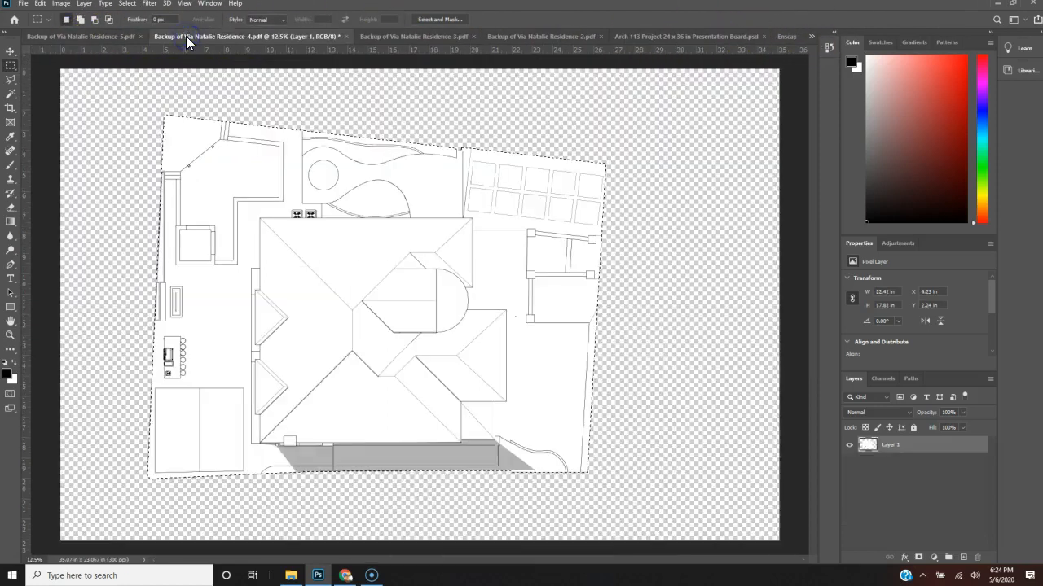
left_click(345, 36)
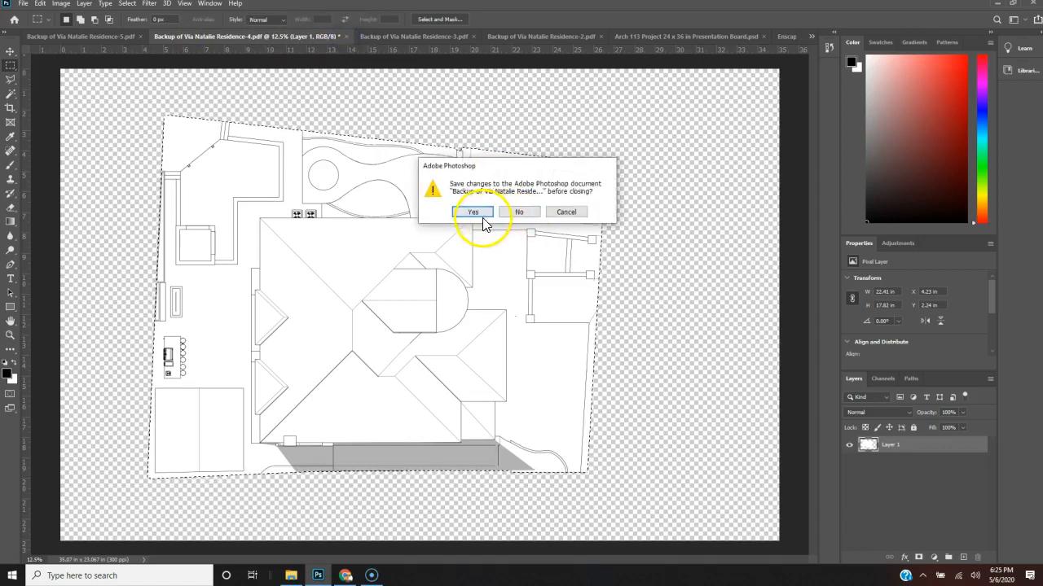
left_click(518, 212)
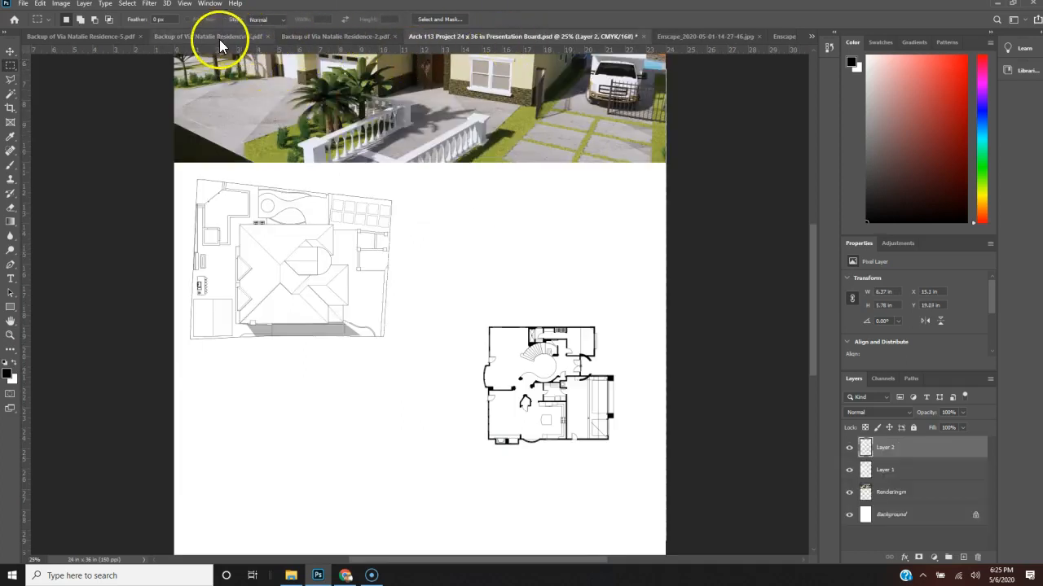
left_click(227, 38)
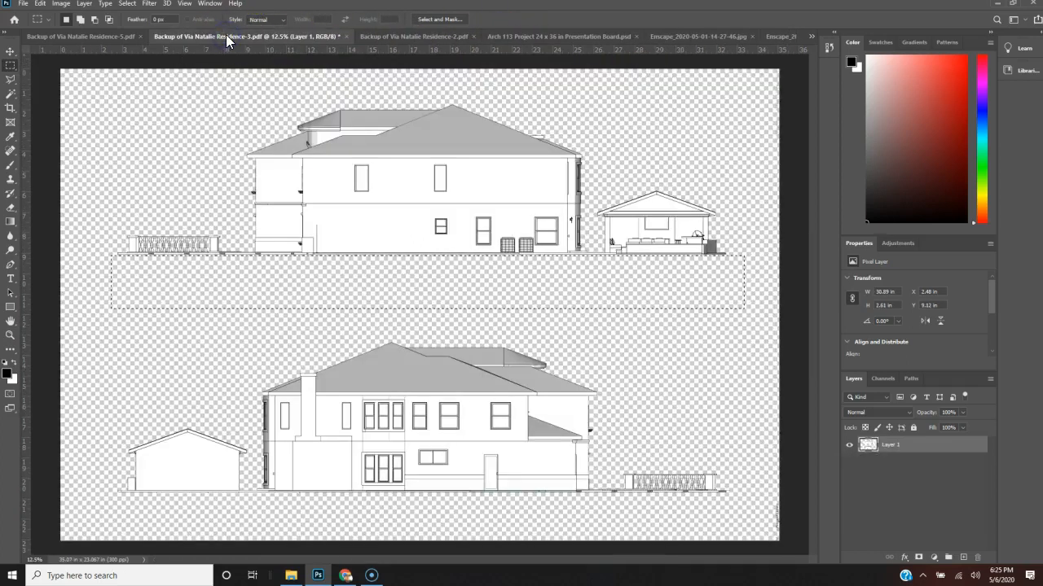
left_click(107, 39)
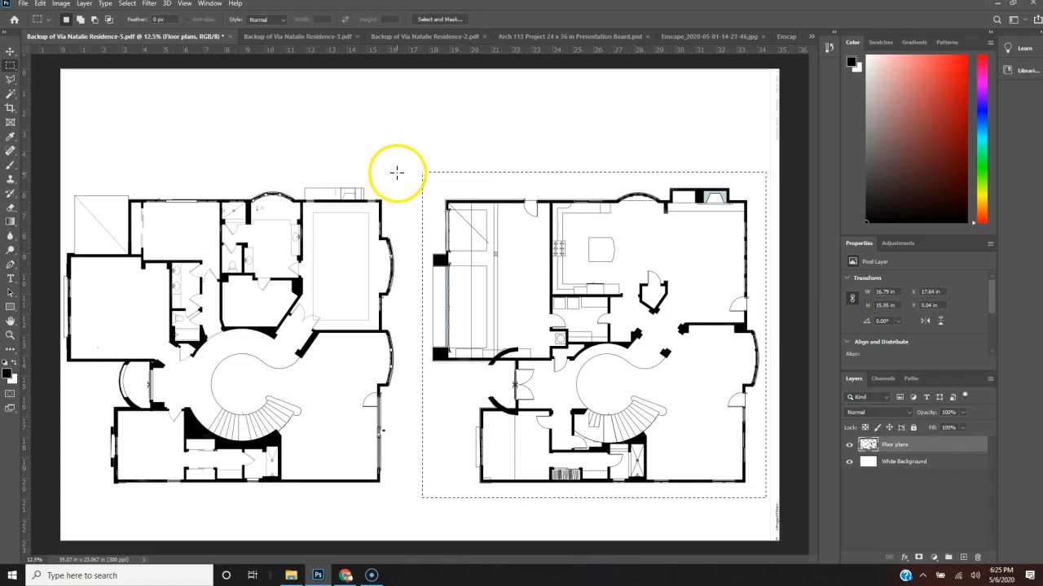
left_click_drag(397, 173, 68, 500)
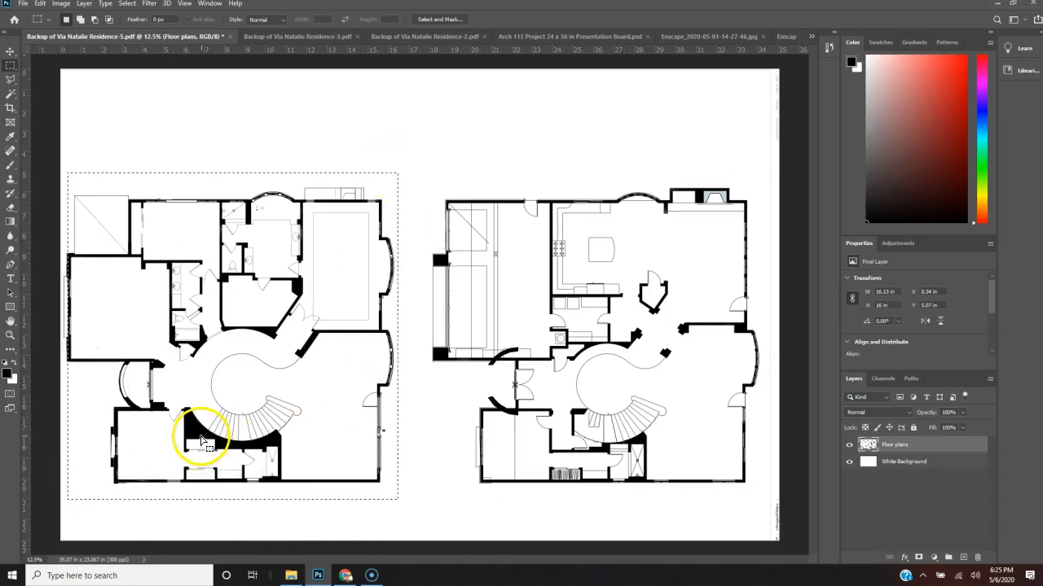
key("z")
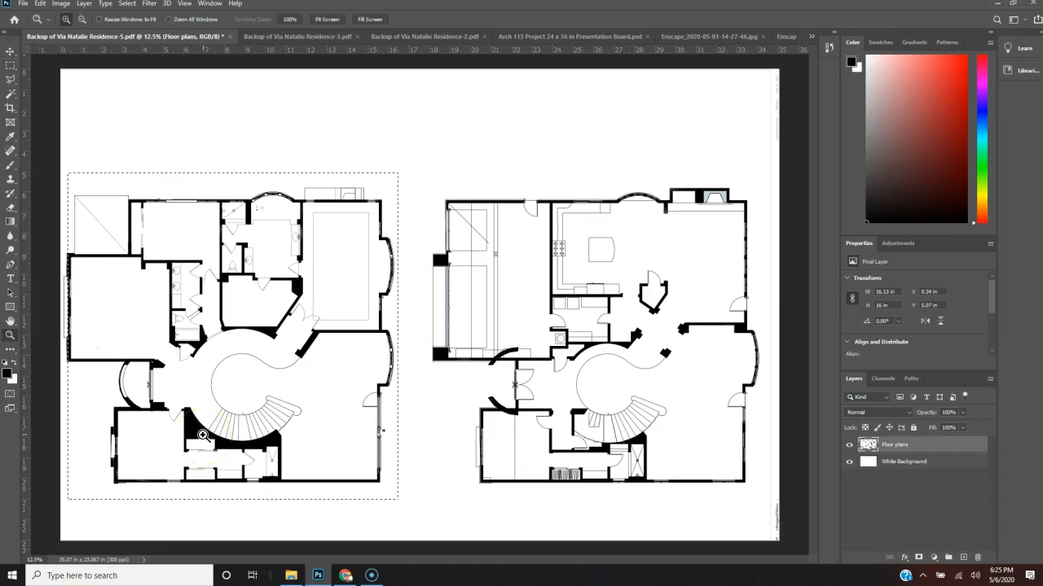
key("ctrl+z")
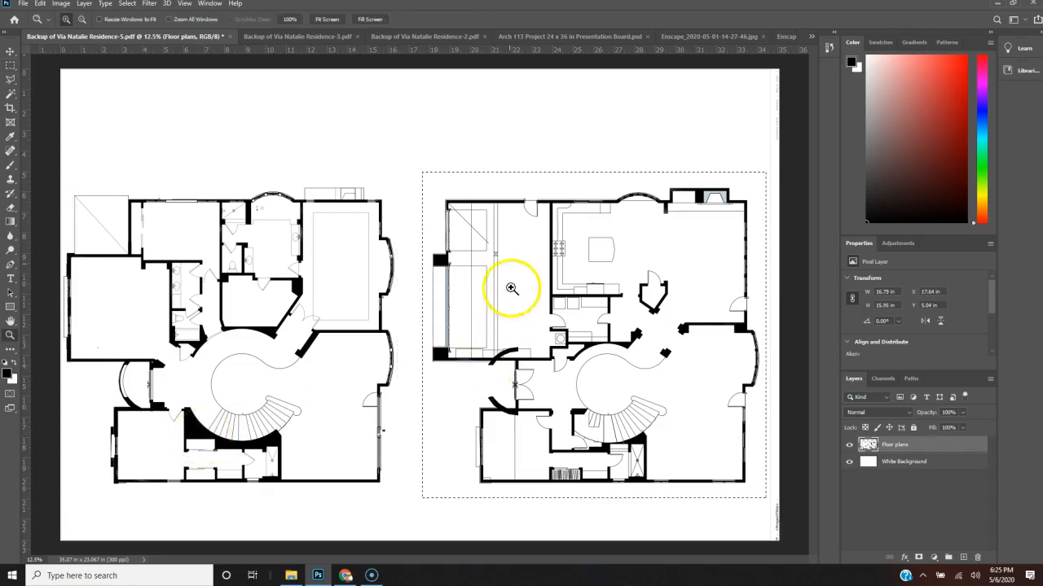
Nudge the existing selection outline off the kitchen floor plan toward the other plan, to about X 11.35 in.
key("v")
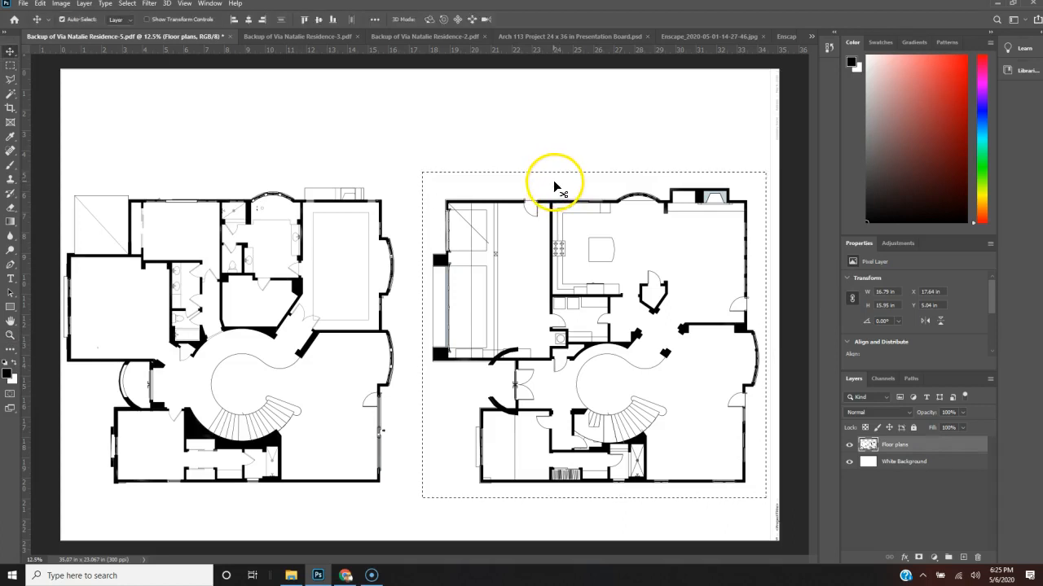
key("m")
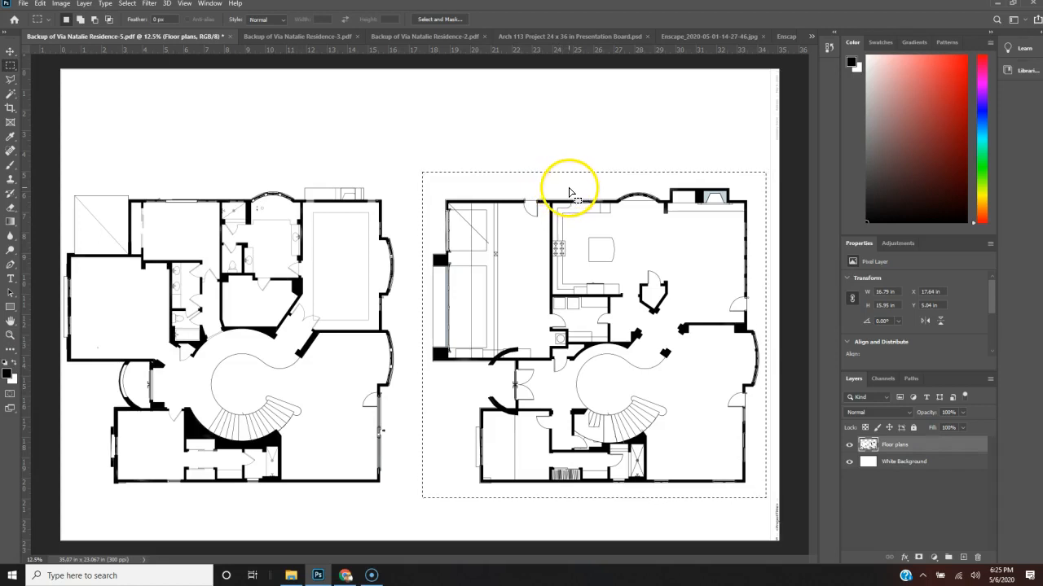
key("shift+Left")
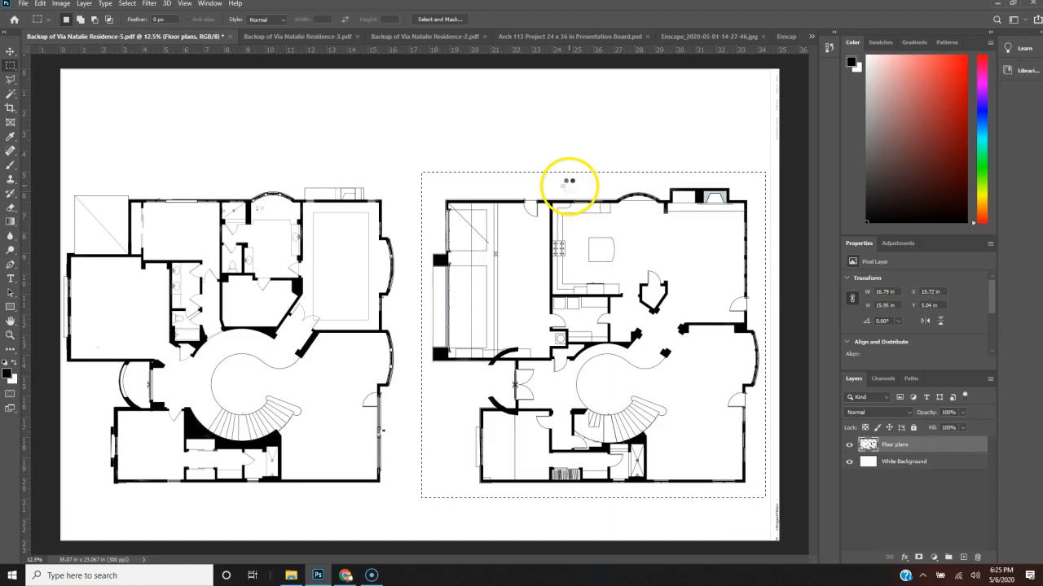
key("shift+Left")
key("shift+Left")
key("shift+Left")
key("shift+Left")
key("shift+Left")
key("shift+Left")
key("shift+Left")
key("shift+Left")
key("shift+Left")
key("shift+Left")
key("shift+Left")
key("shift+Left")
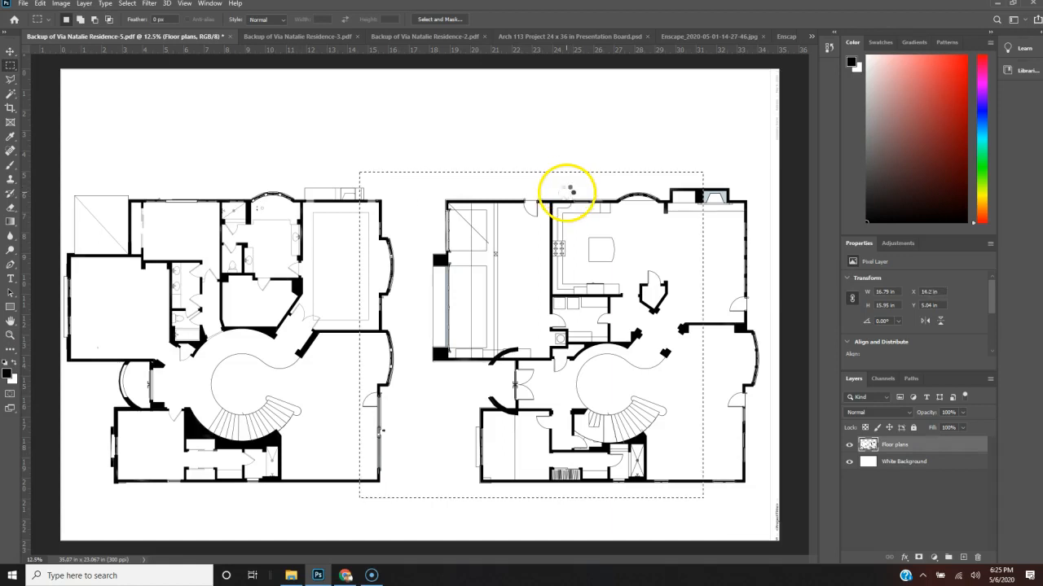
key("shift+Left")
key("shift+Left")
key("shift+Left")
key("shift+Left")
key("shift+Left")
key("shift+Left")
key("shift+Left")
key("shift+Left")
key("shift+Left")
key("shift+Left")
key("shift+Left")
key("shift+Left")
key("shift+Left")
key("shift+Left")
key("shift+Left")
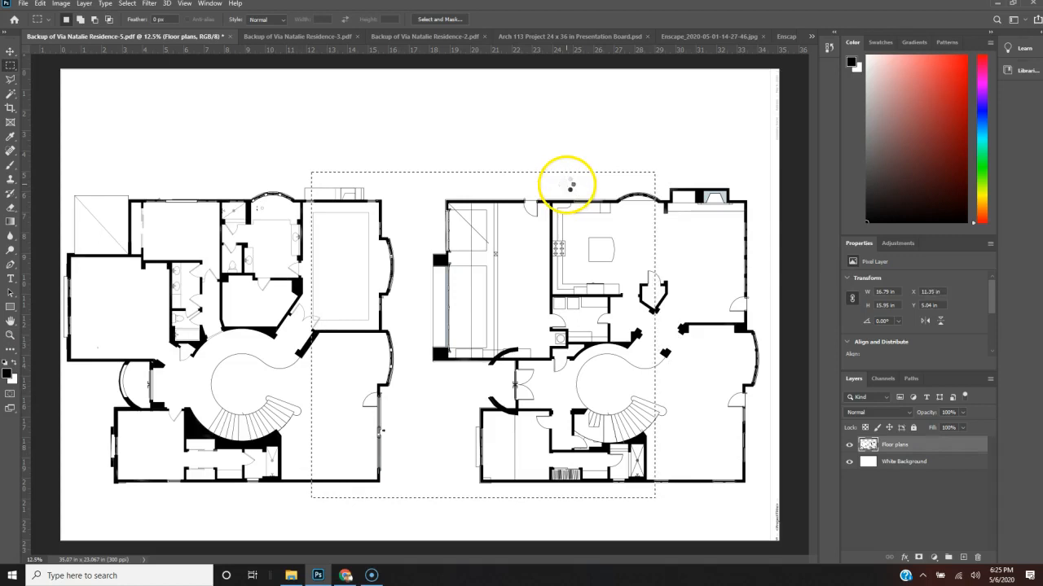
Fit the selection outline around the sheet's left floor plan at about X 0.02 in and Y 5.07 in, and copy the plan.
left_click_drag(562, 181, 353, 190)
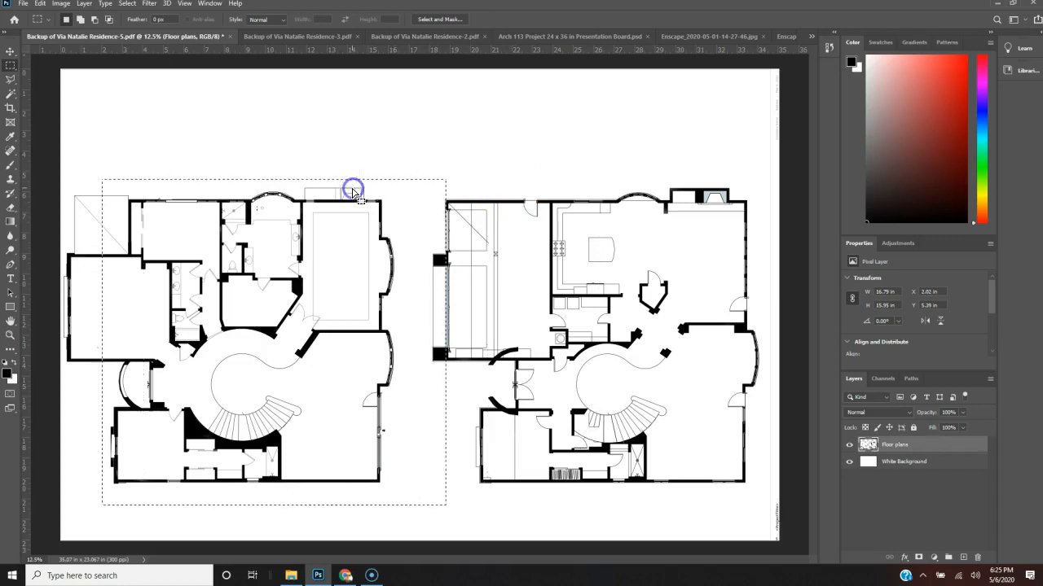
left_click_drag(398, 194, 369, 195)
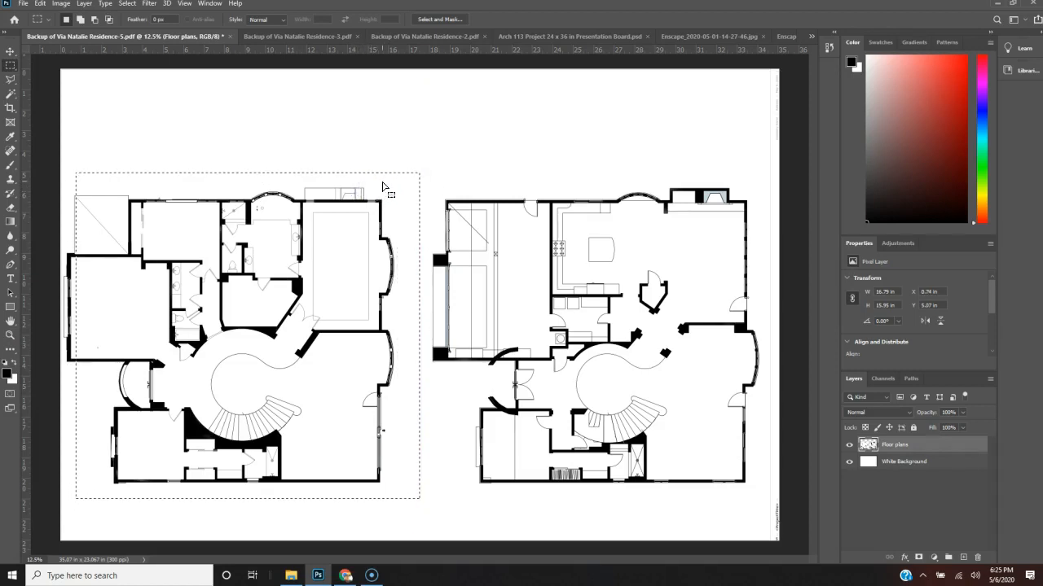
key("Left")
key("Left")
key("Left")
key("Left")
key("Left")
key("Left")
key("Left")
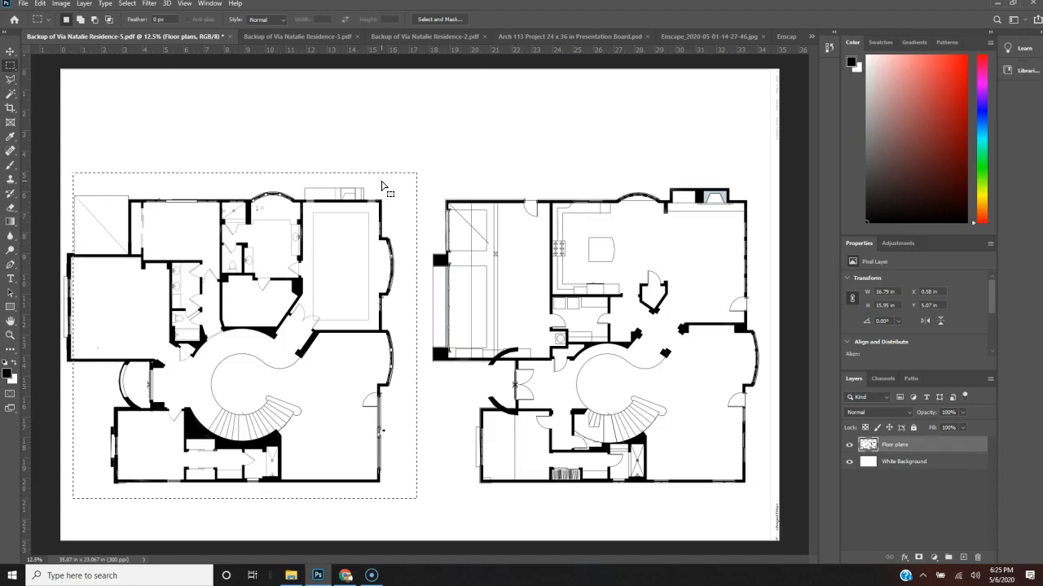
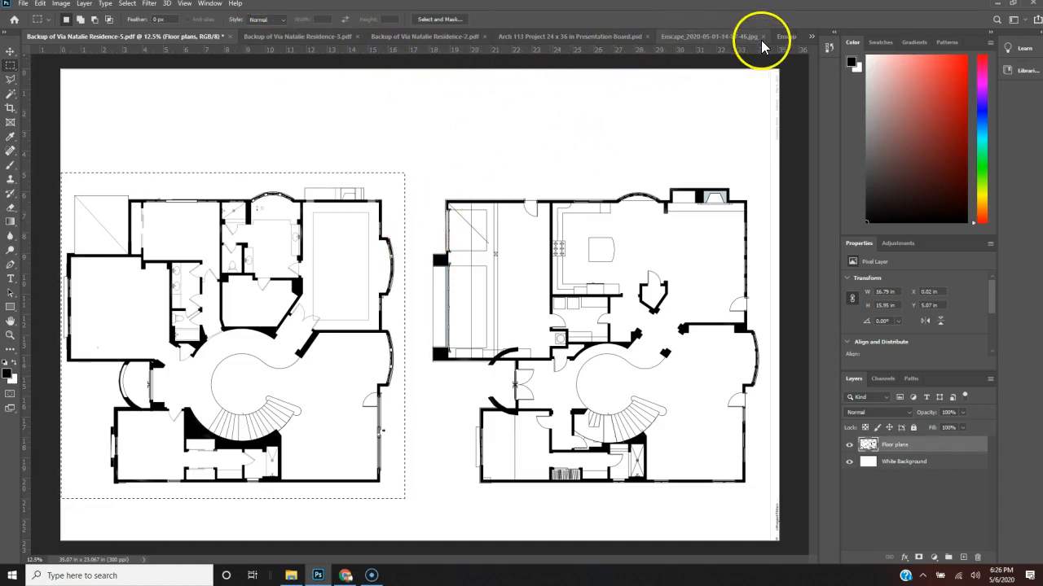
Bring up the Arch 113 Project 24 x 36 in Presentation Board and scale the oversized floor plan on Layer 3 to 20%.
left_click(593, 36)
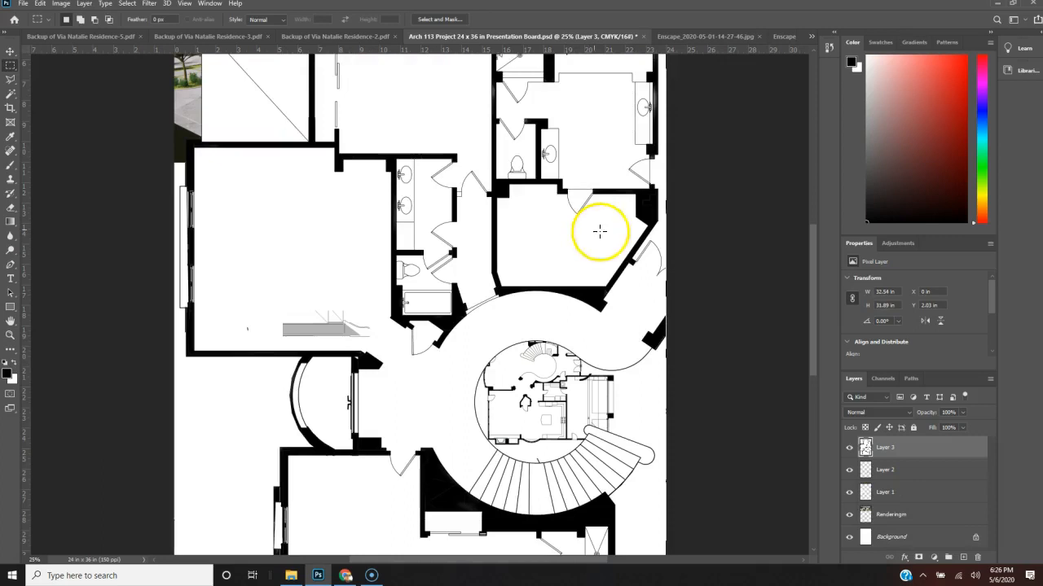
key("ctrl+t")
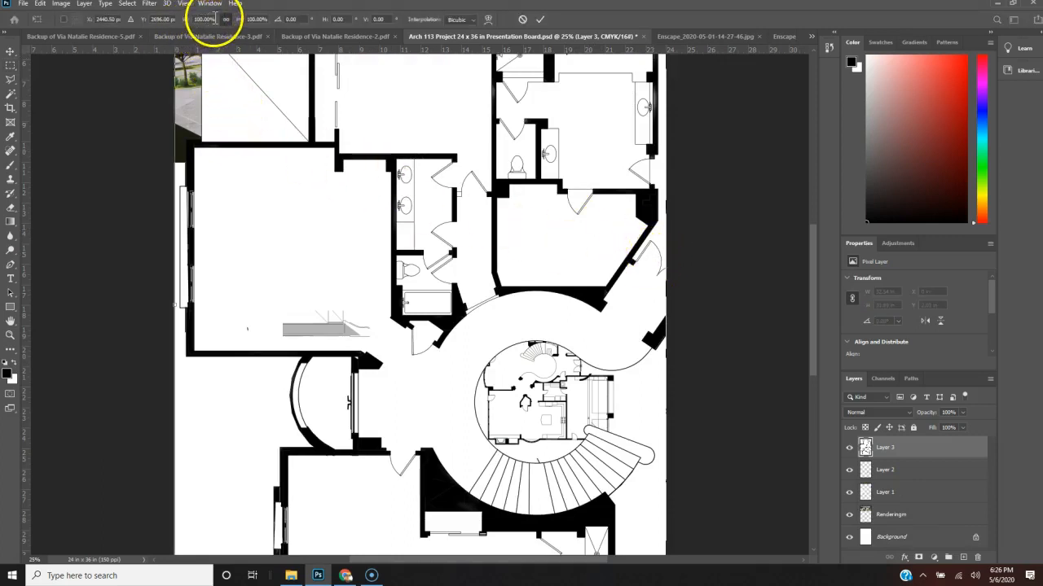
left_click_drag(216, 19, 187, 26)
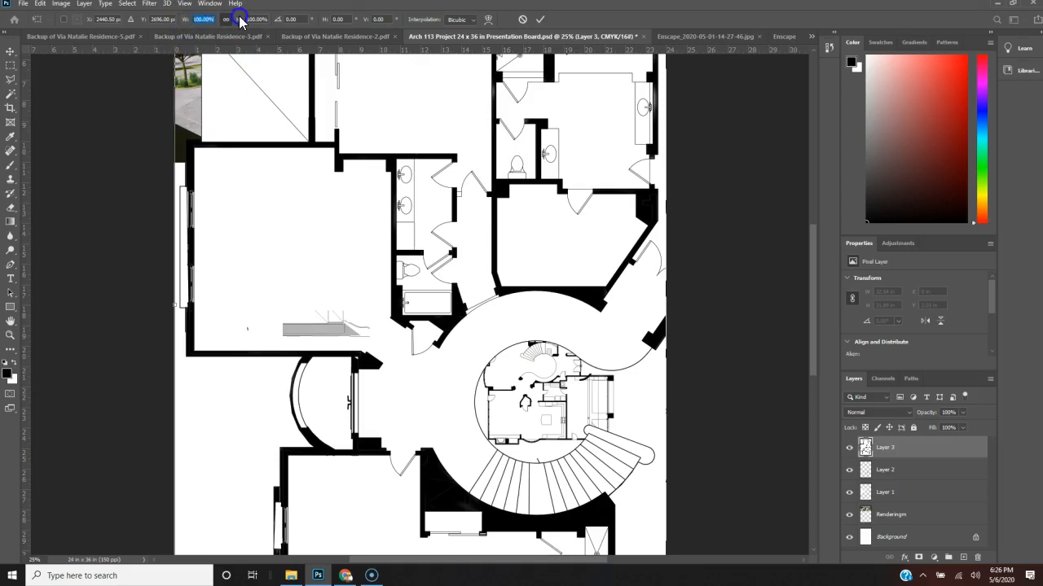
type("20")
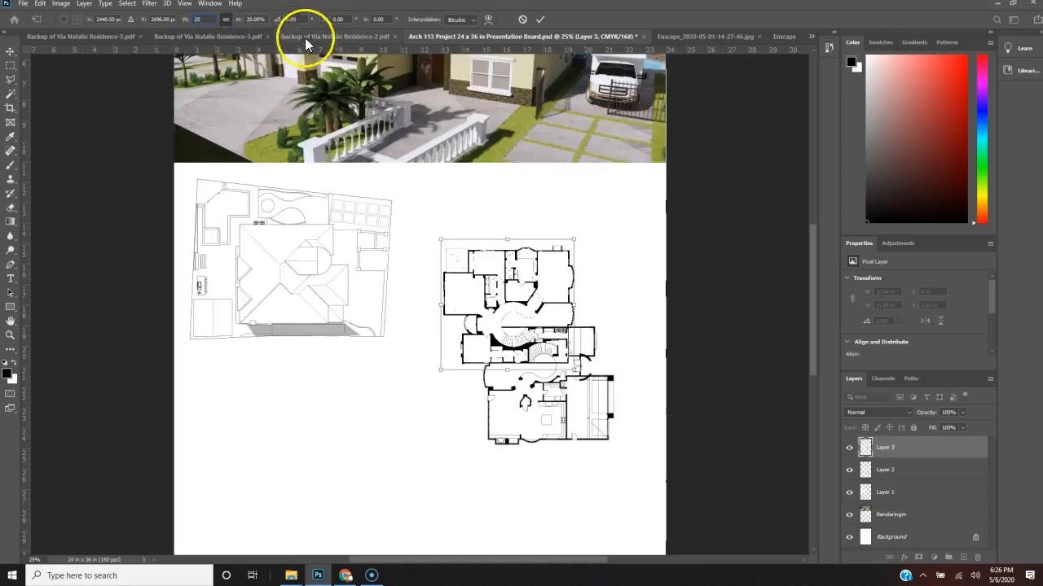
Rotate the scaled plan 180°, place it above the other floor plan at about X 15.03 in and Y 12.33 in, and apply the transform.
right_click(522, 275)
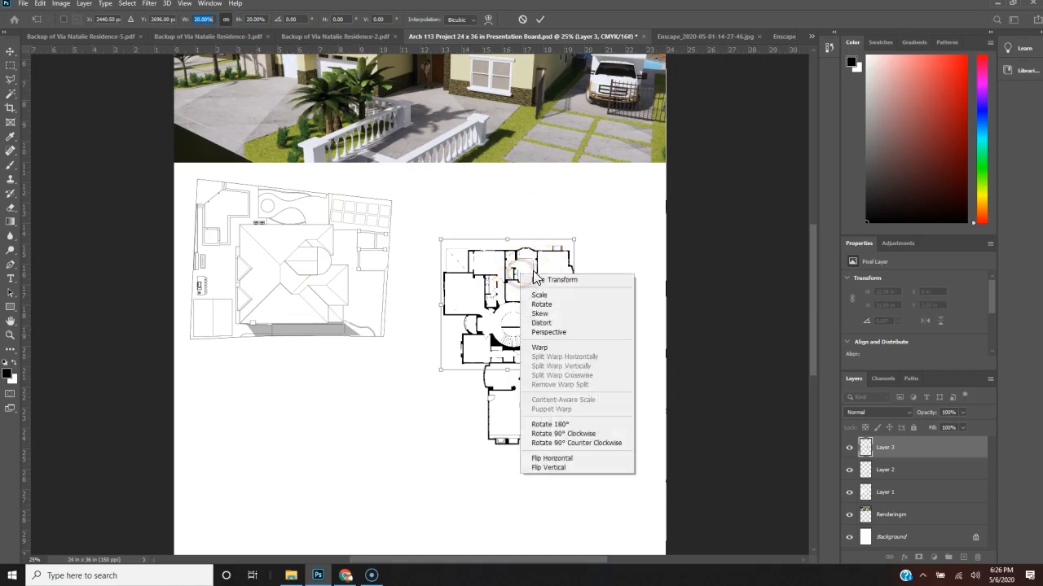
left_click(564, 424)
left_click_drag(530, 270, 566, 242)
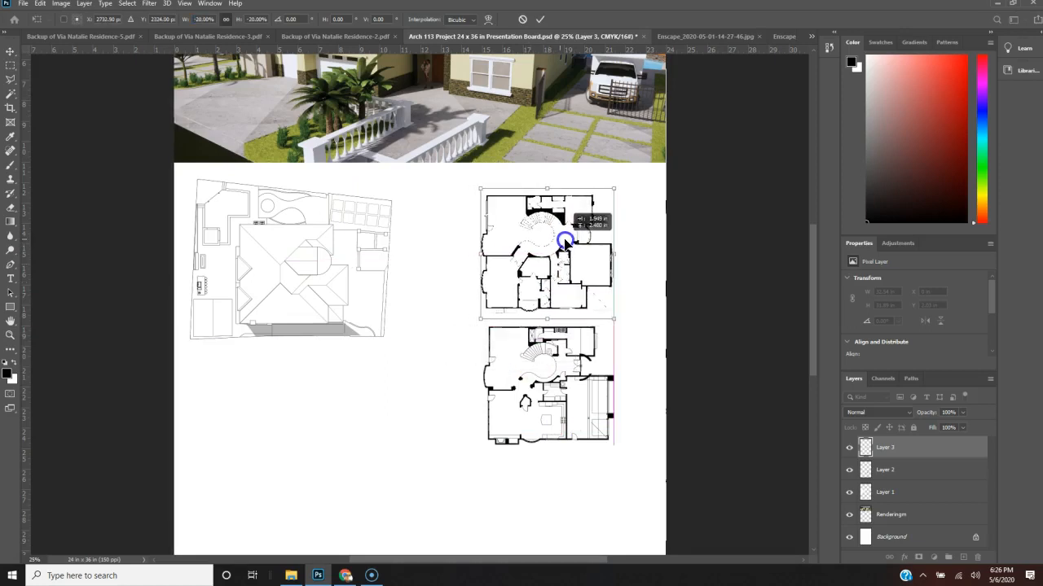
left_click_drag(566, 242, 566, 242)
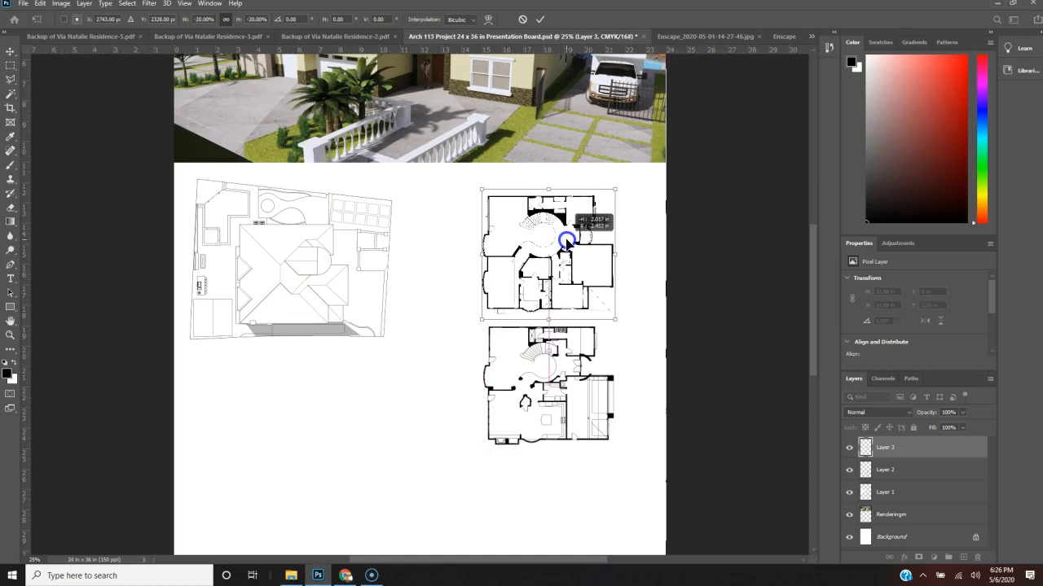
left_click_drag(566, 242, 567, 242)
key("Return")
left_click(599, 275)
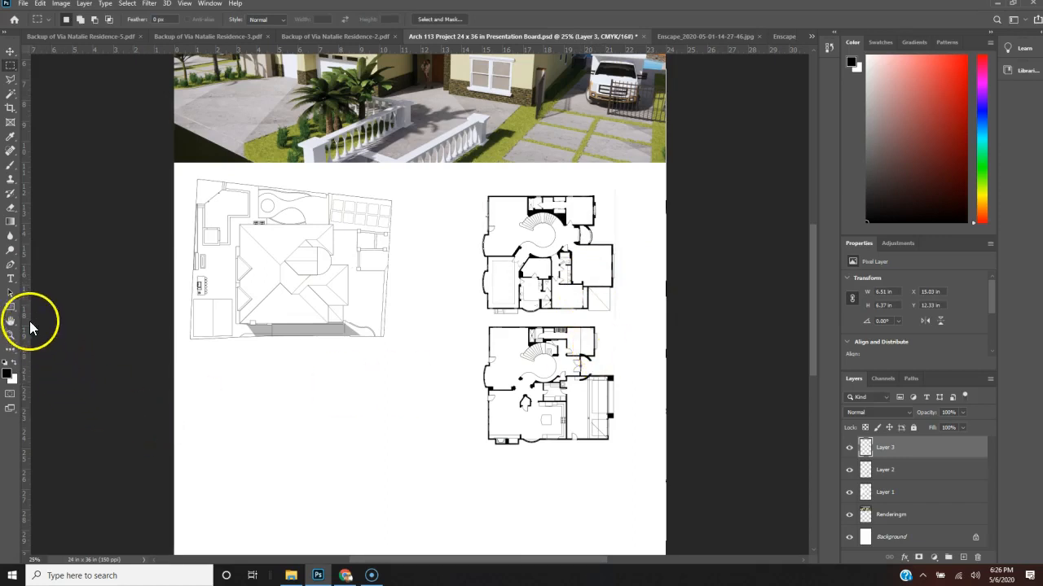
Add a vertical guide along the left outer walls of the two stacked floor plans.
left_click_drag(29, 316, 487, 425)
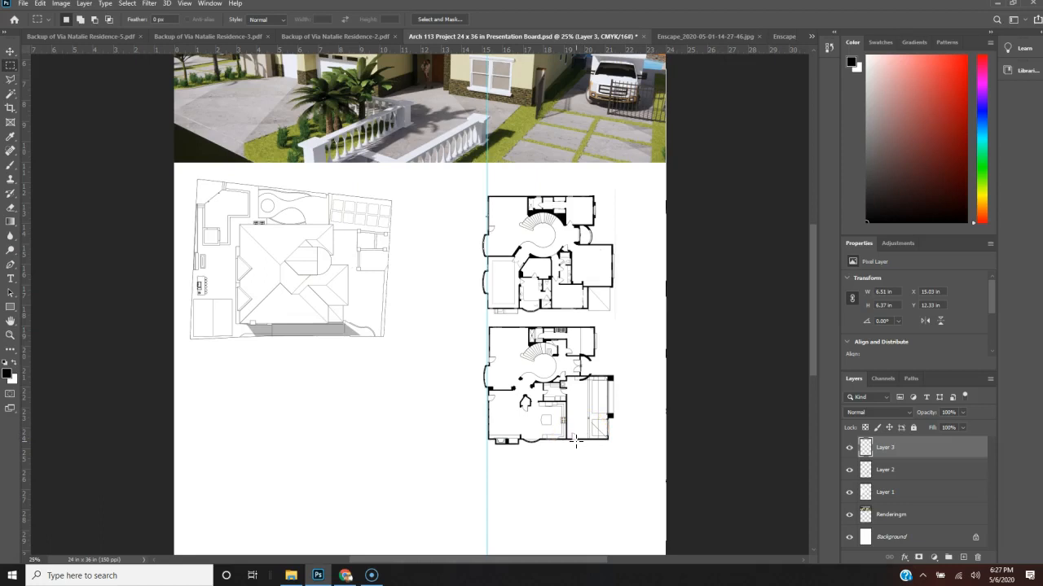
key("ctrl+plus")
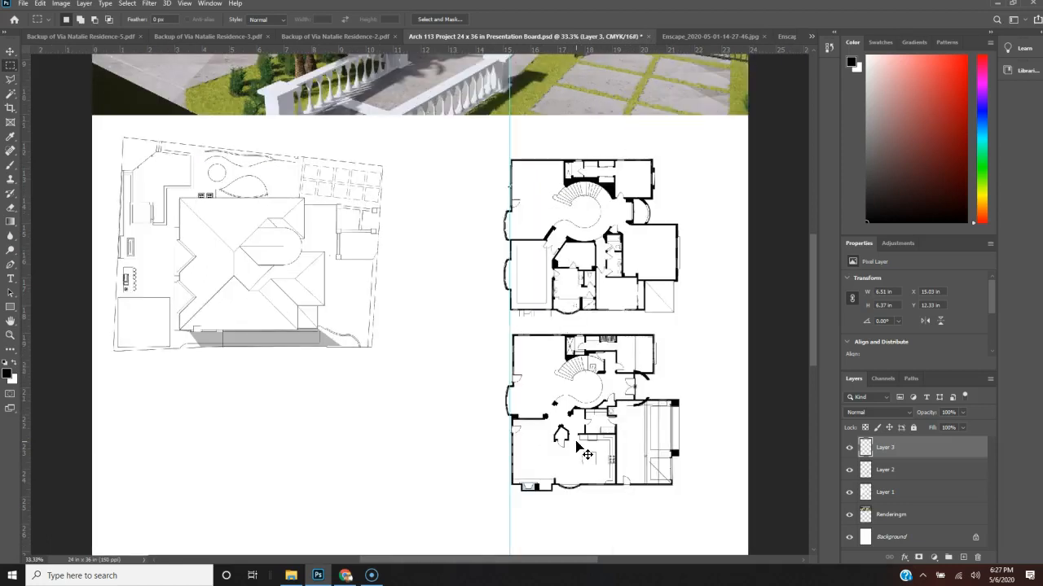
key("ctrl+plus")
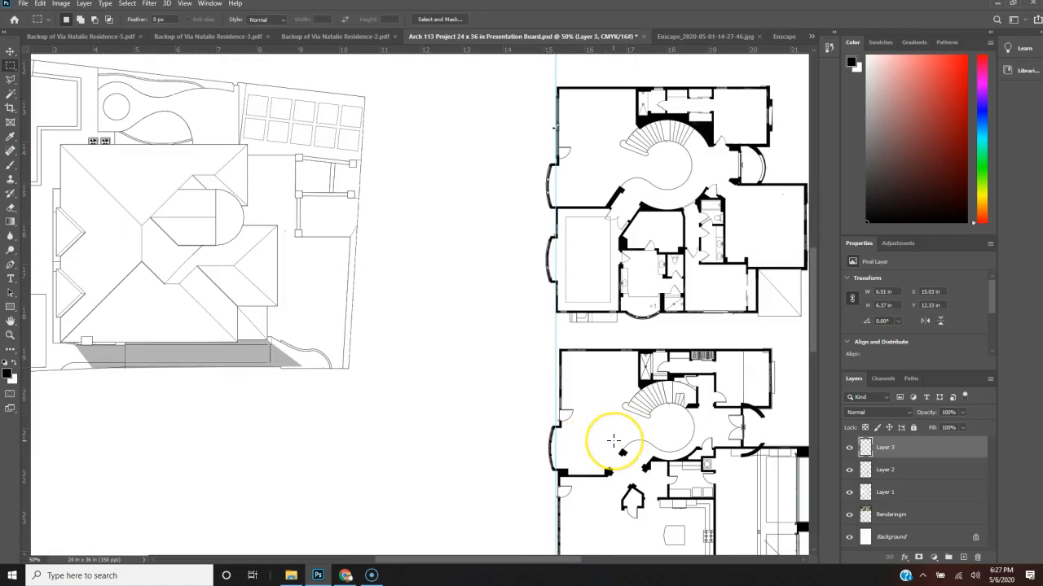
left_click_drag(557, 560, 592, 554)
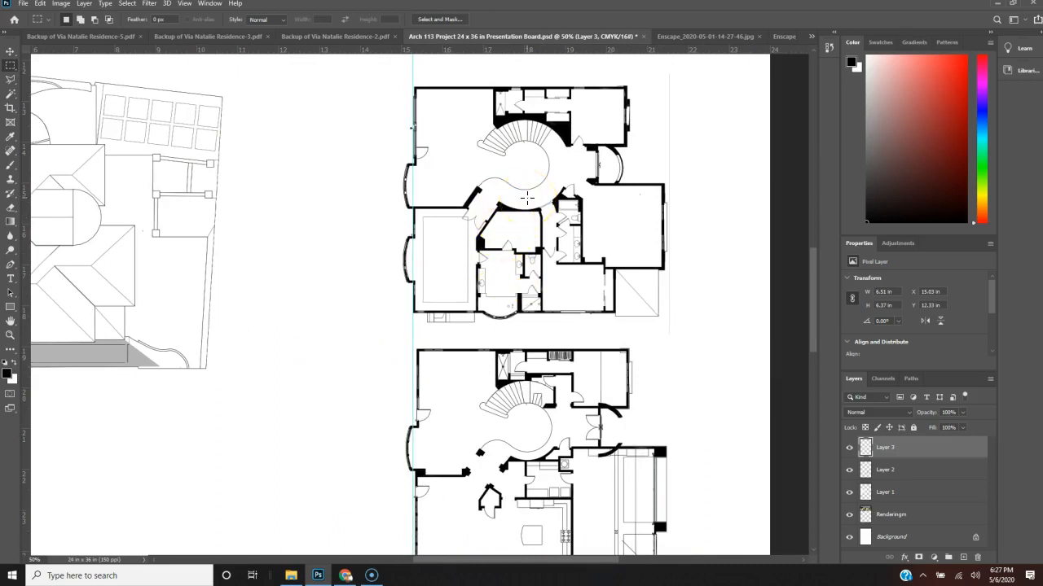
Move the upper floor plan horizontally toward the board's right edge, to about X 16.07 in, and select the lower floor plan's layer.
key("v")
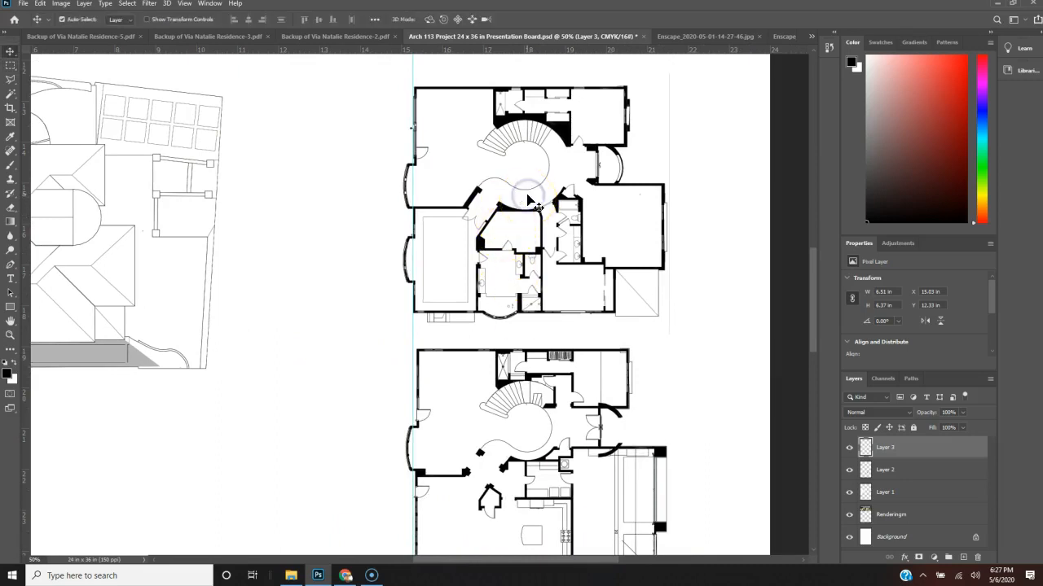
left_click_drag(535, 216, 578, 204)
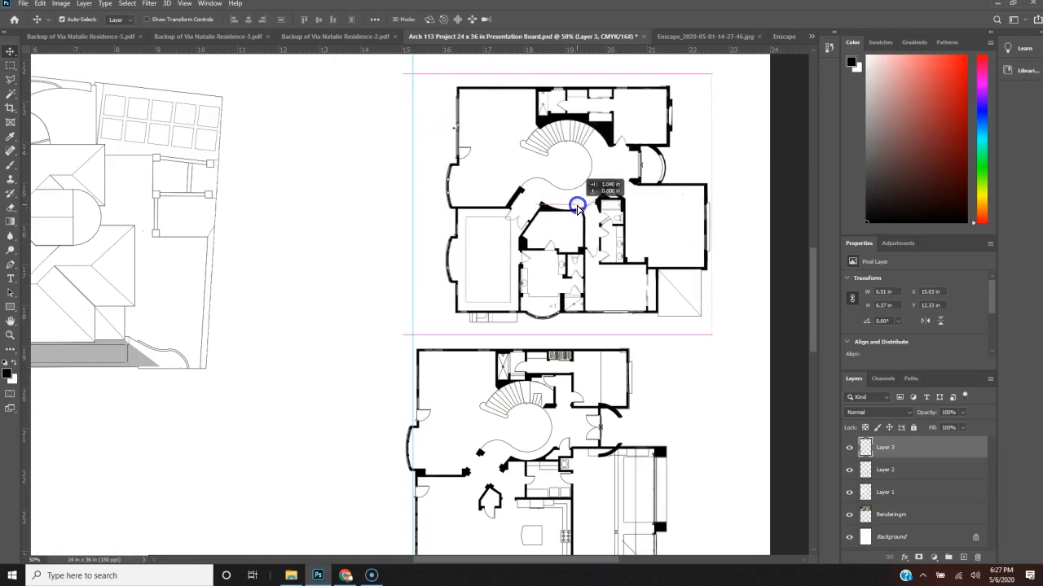
left_click(527, 374)
left_click(503, 393)
left_click(467, 411)
left_click(495, 419)
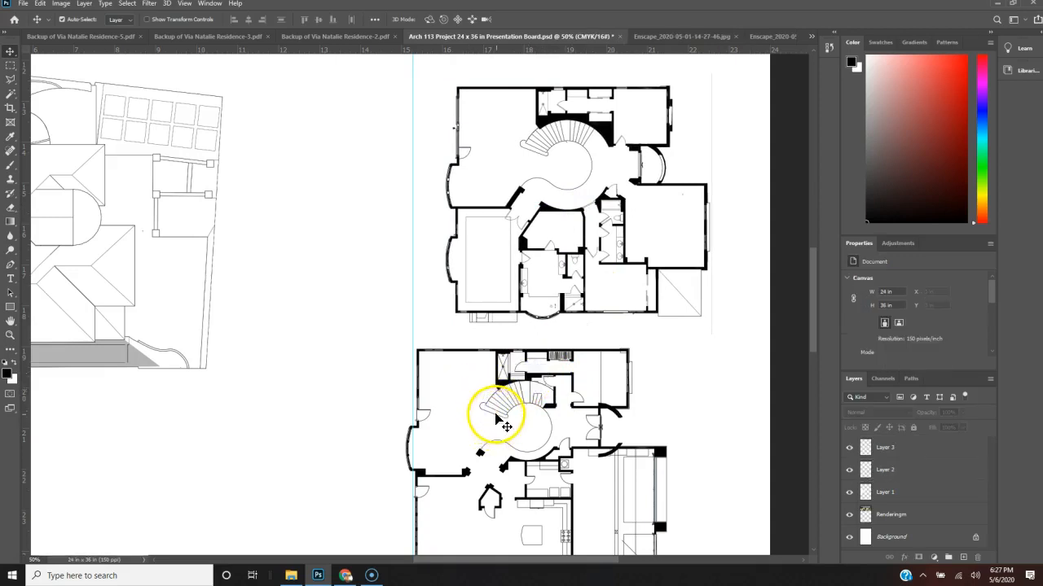
left_click(495, 419)
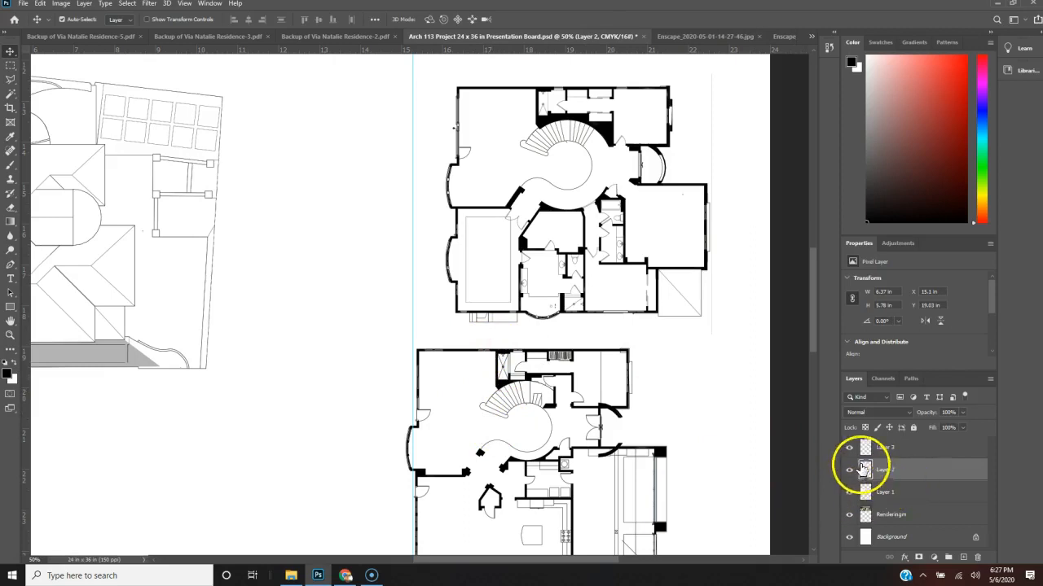
Toggle Layer 1's visibility to identify its drawing and rename the layer as Site Plan.
left_click(851, 493)
left_click(850, 494)
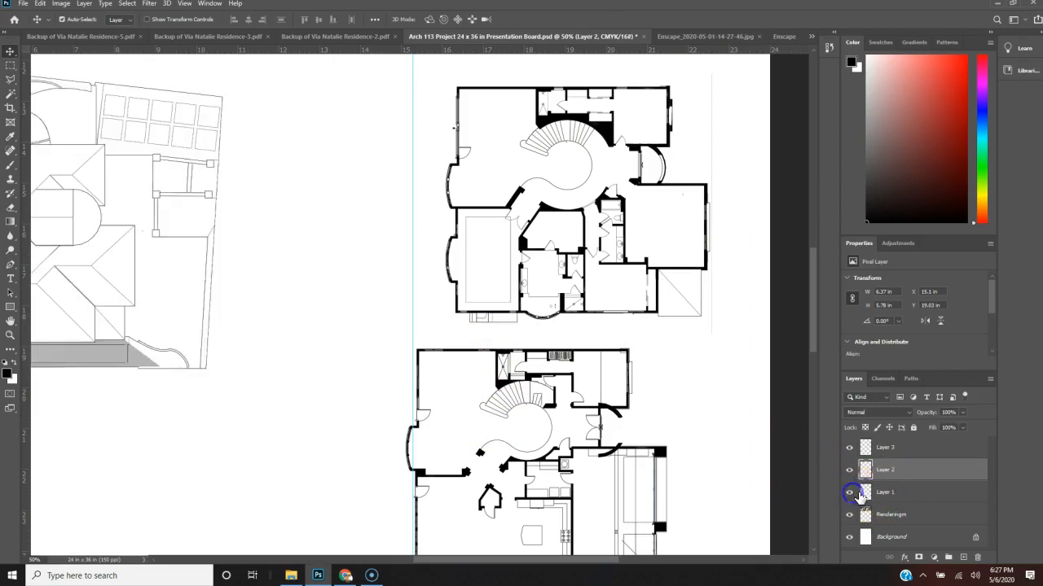
double_click(886, 493)
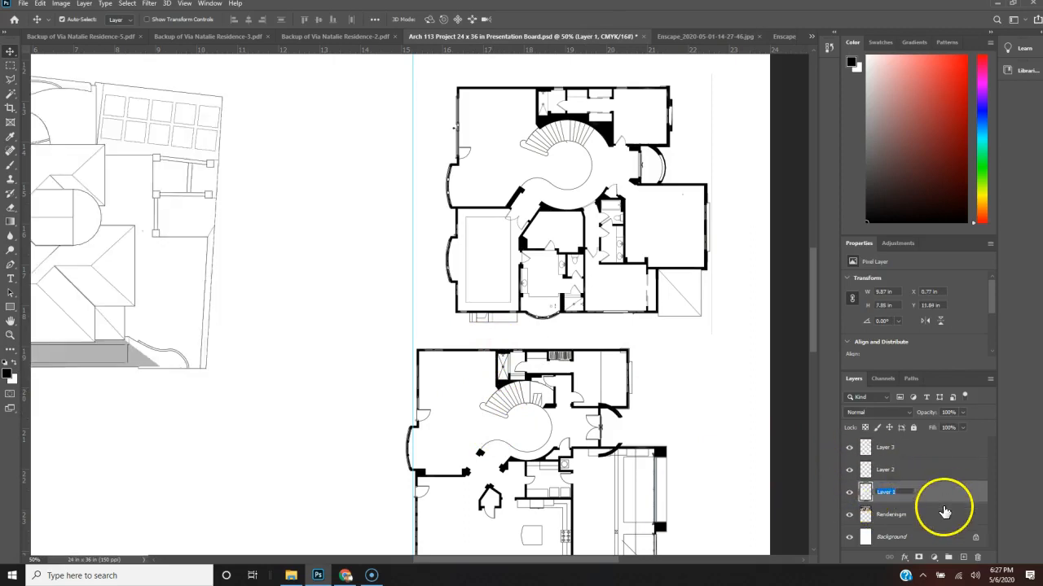
type("Site Plan")
Toggle Layer 2's visibility to identify its drawing and rename the layer as First Floor.
left_click(887, 472)
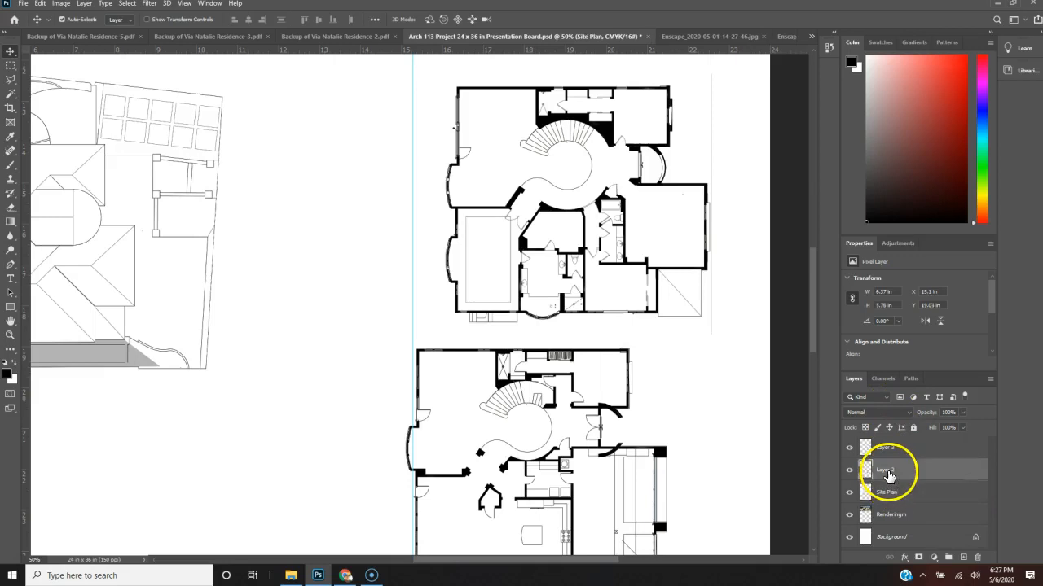
left_click(851, 475)
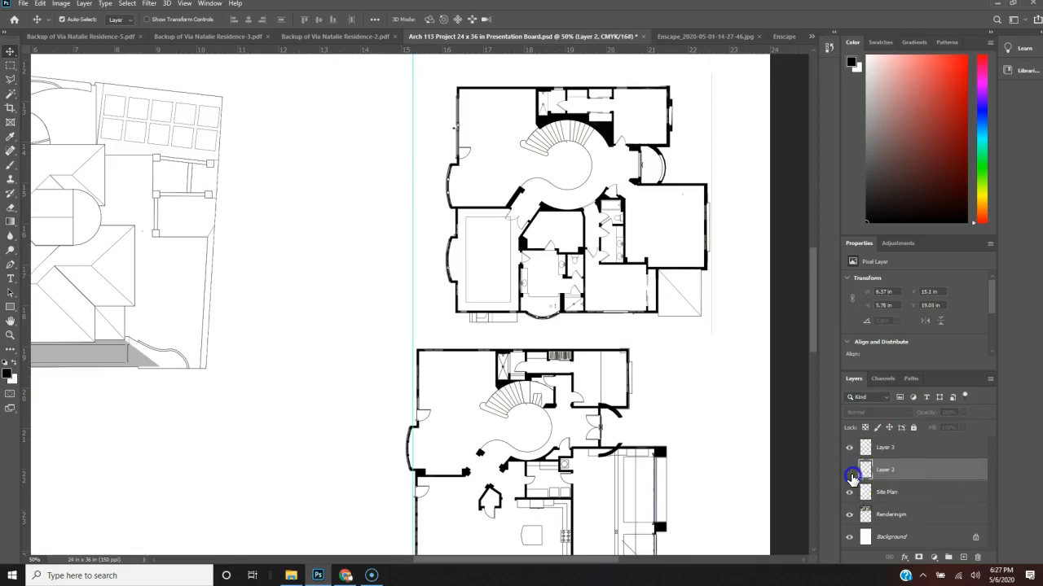
left_click(849, 476)
double_click(885, 470)
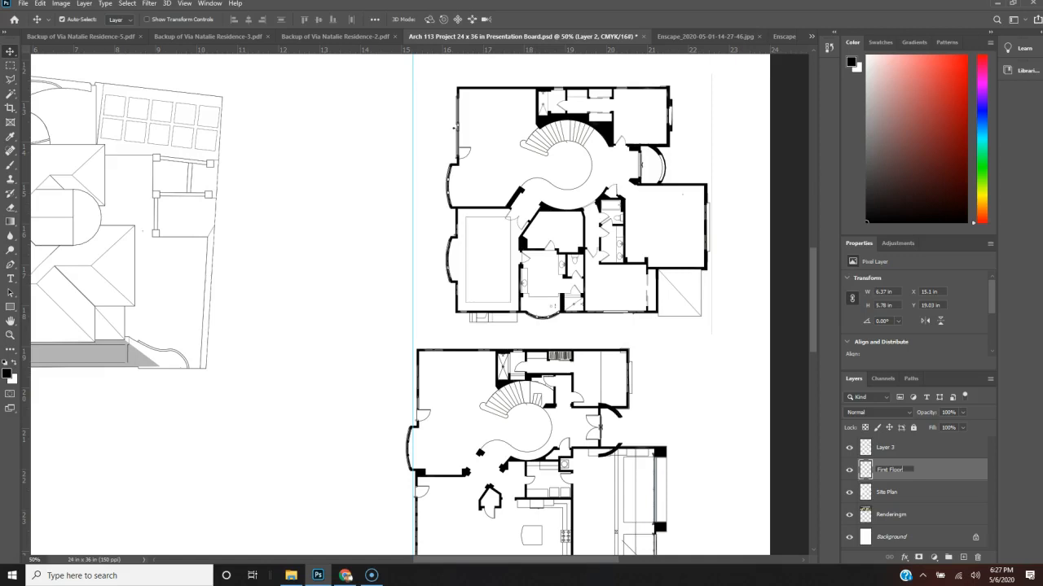
Rename Layer 3 as Second Floor and correct the misspelled Renderingm layer name to Rendering.
double_click(885, 448)
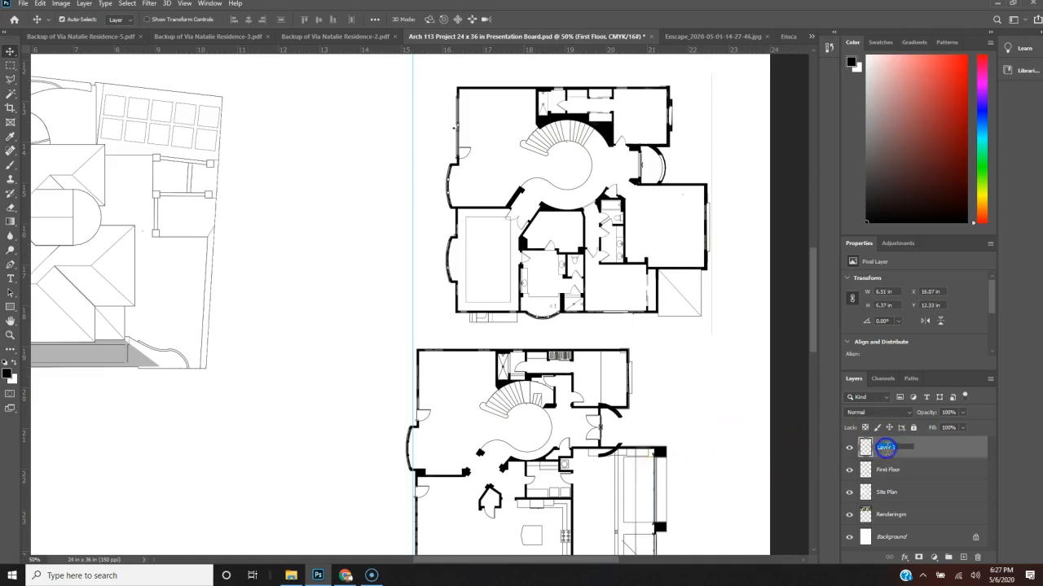
left_click(931, 462)
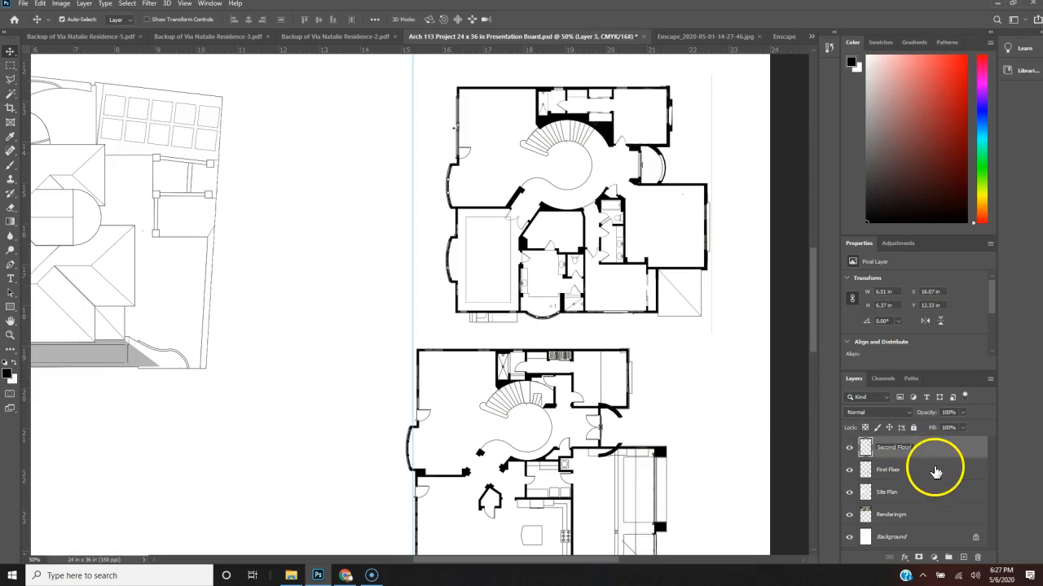
double_click(901, 516)
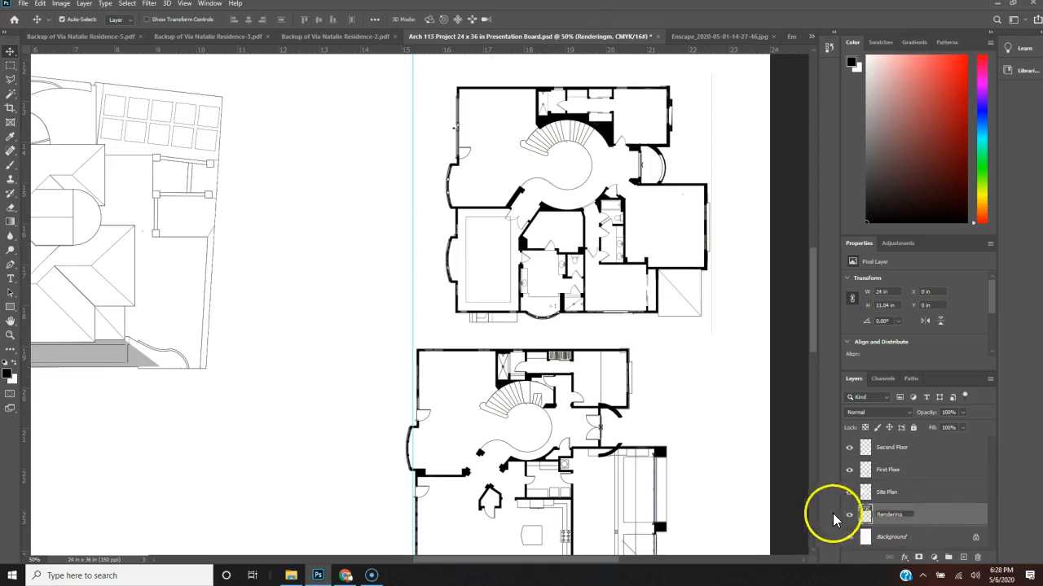
left_click(941, 523)
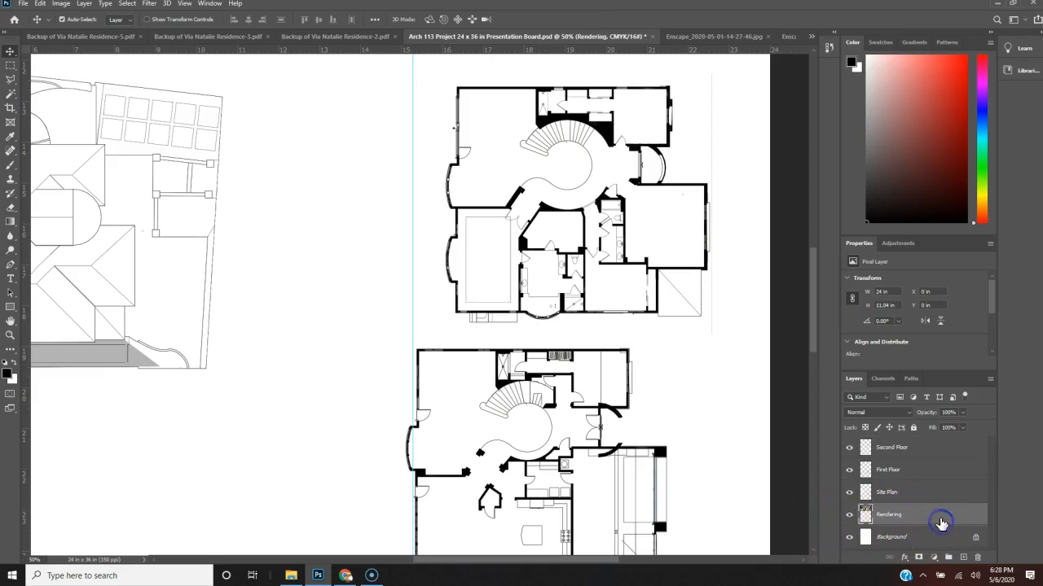
Align the First Floor plan beneath the Second Floor plan at about X 16.03 in, shifting the vertical guide to their left outer walls.
left_click(912, 471)
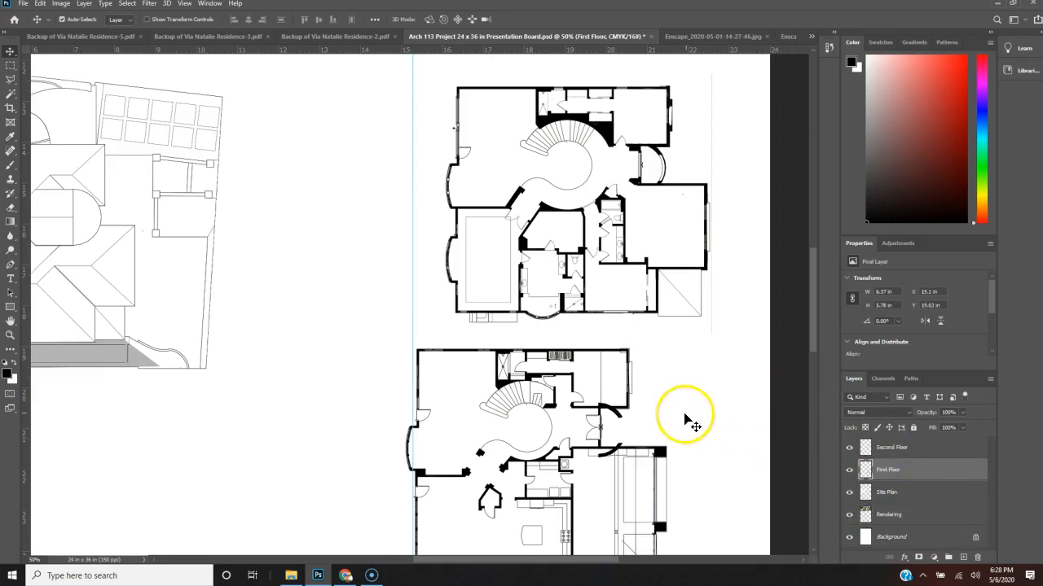
mouse_move(621, 440)
left_mouse_down()
mouse_move(638, 435)
mouse_move(610, 438)
mouse_move(619, 437)
left_mouse_up()
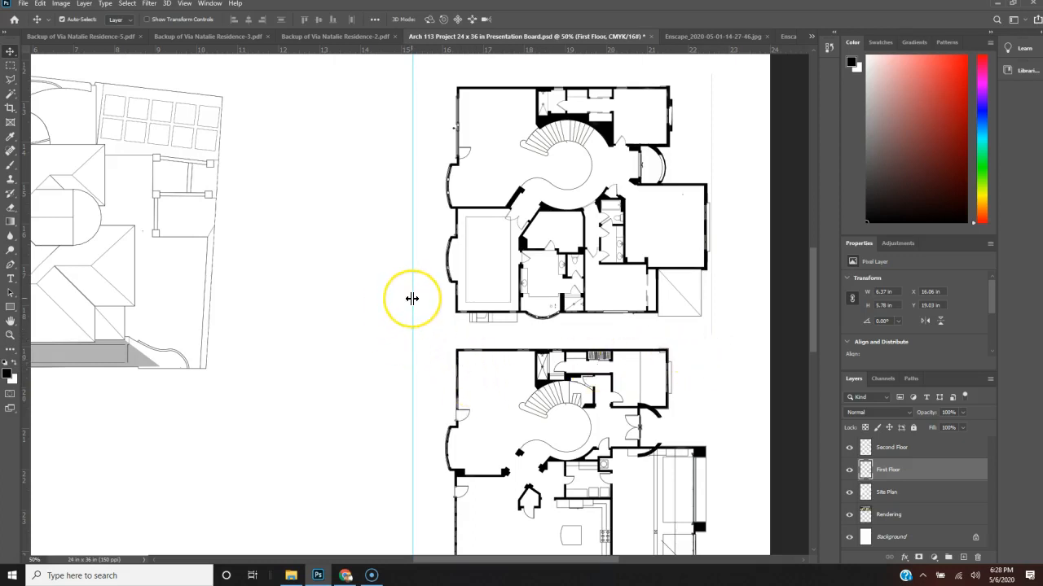
key("ctrl")
left_click_drag(412, 298, 453, 297)
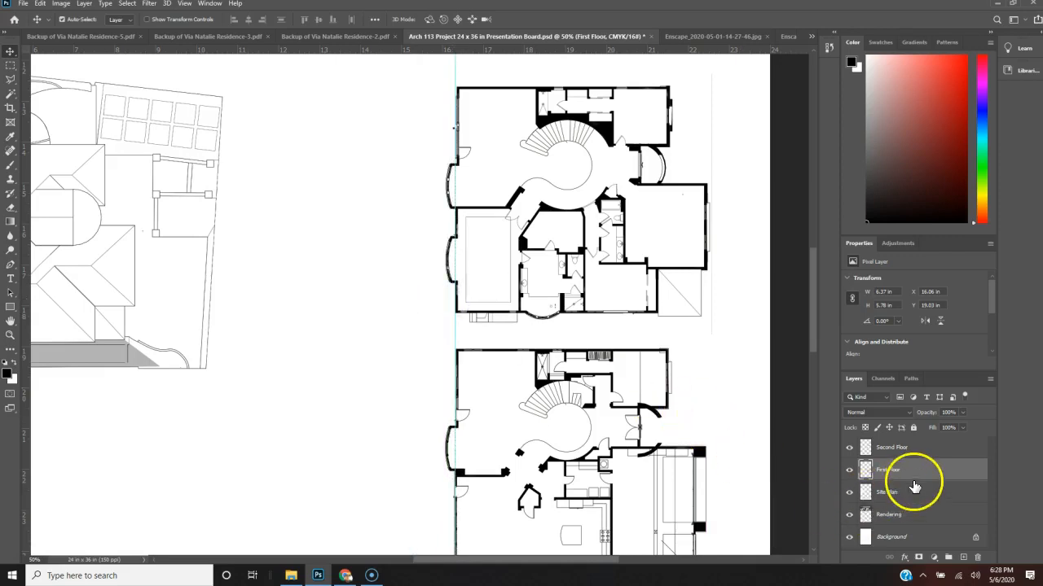
key("Left")
key("Left")
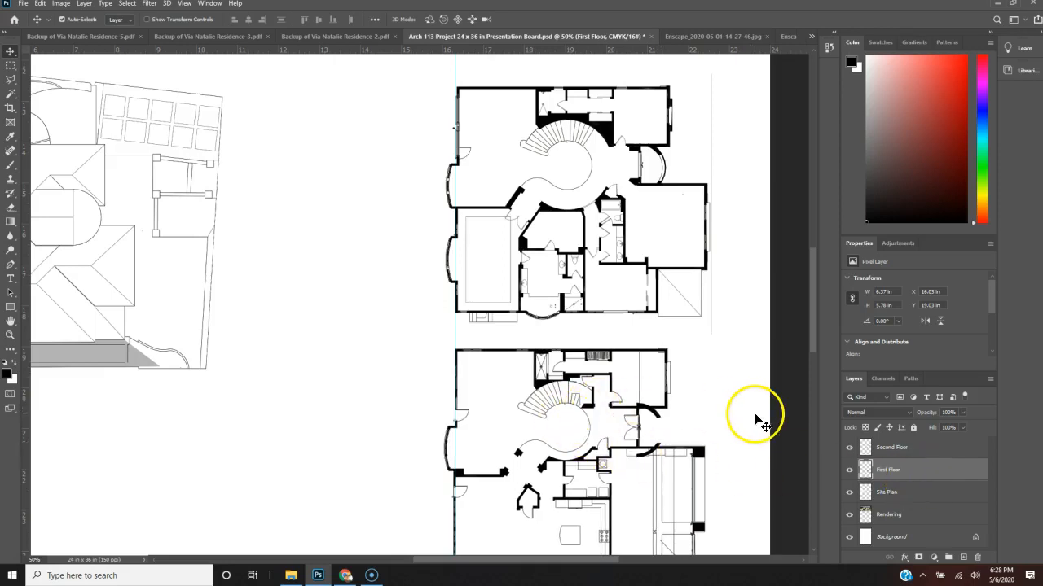
key("ctrl")
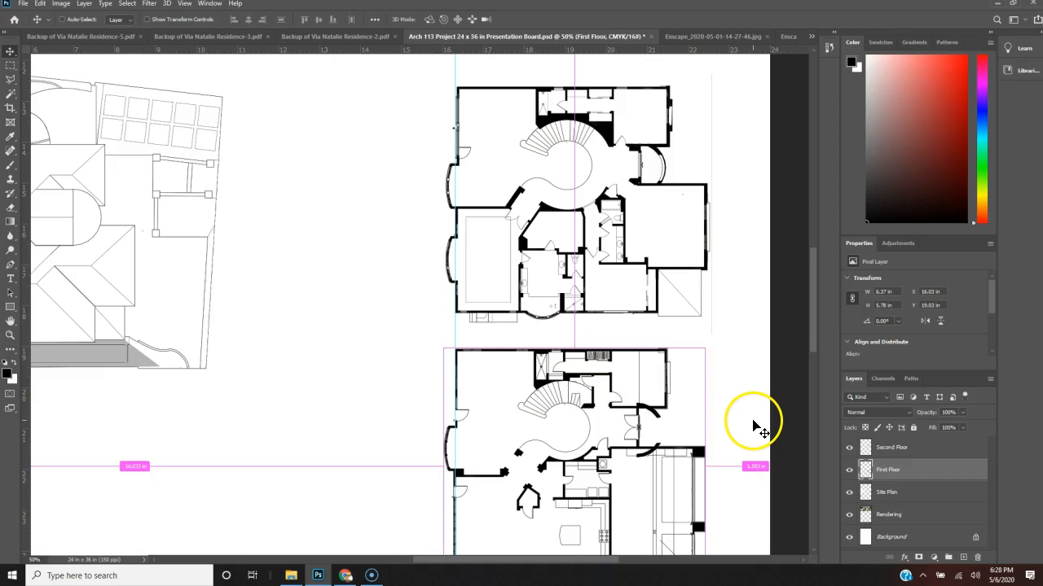
Hide and reshow the Background layer to check which plan areas are transparent.
left_click(850, 538)
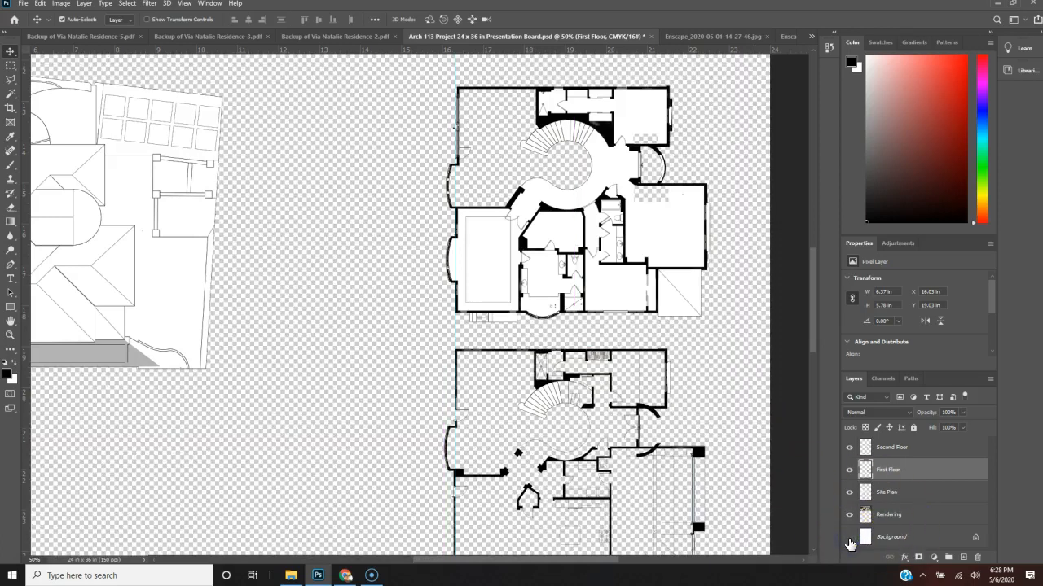
left_click(849, 540)
left_click(849, 539)
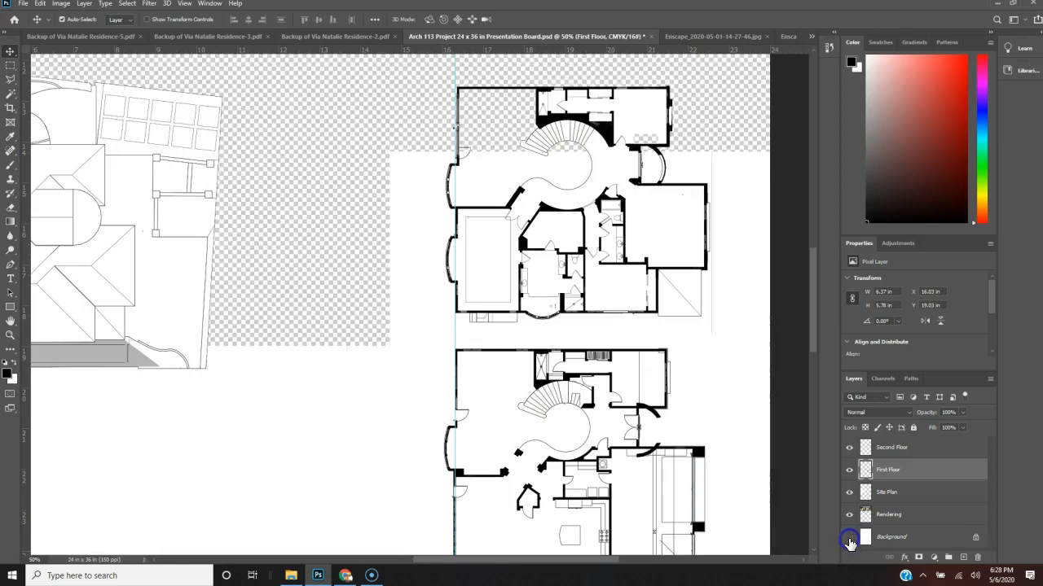
left_click(849, 539)
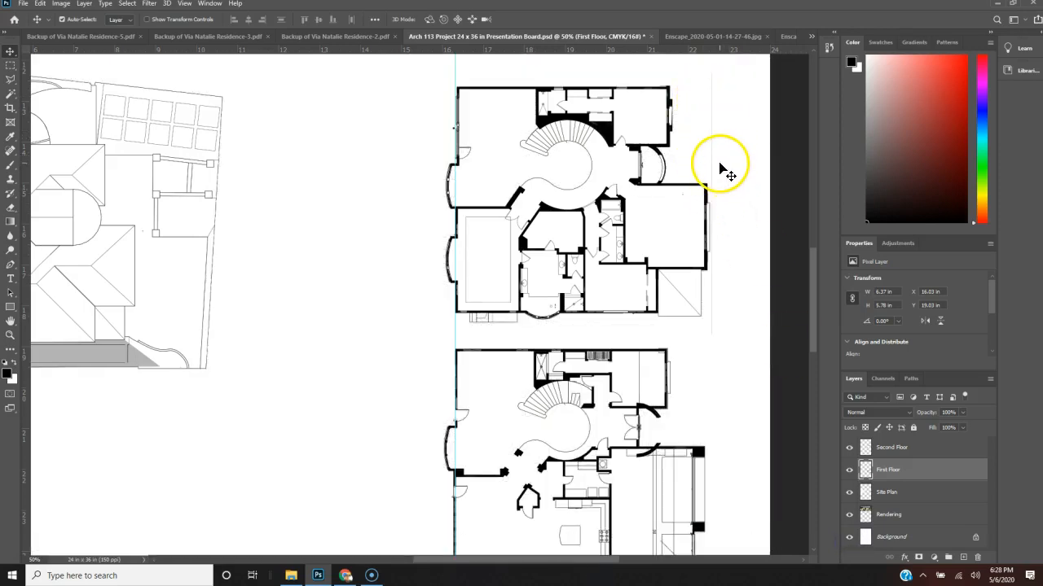
Delete the stray vertical line beside the Second Floor plan on the Second Floor layer and clear the selection.
key("m")
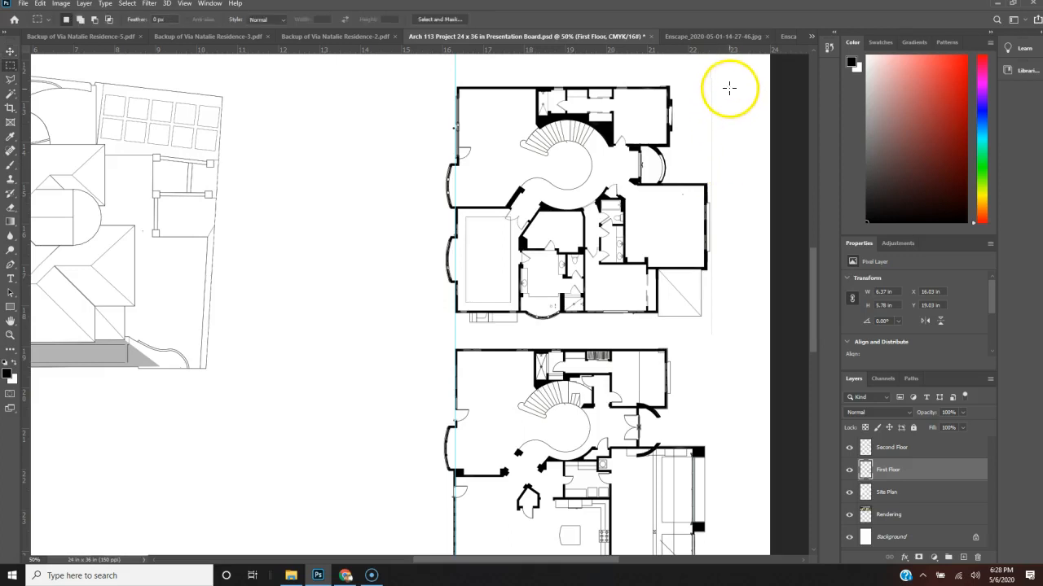
left_click_drag(721, 70, 712, 361)
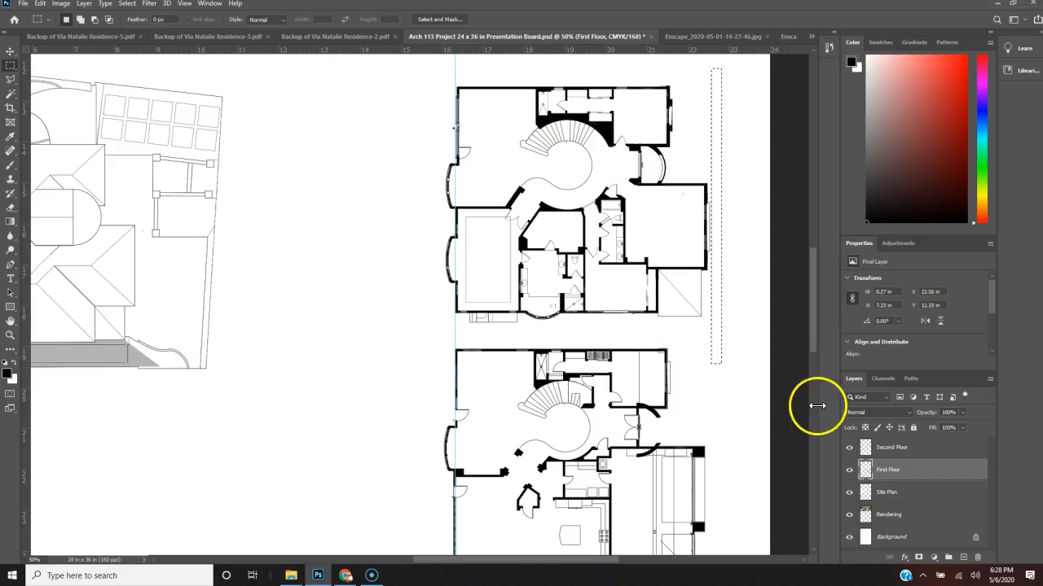
left_click(914, 448)
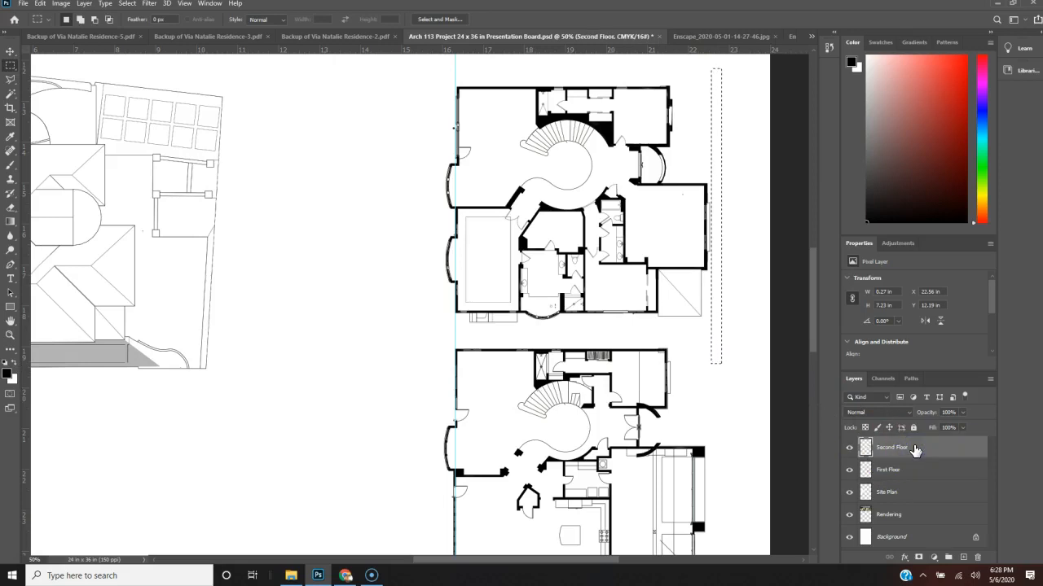
left_click(737, 356)
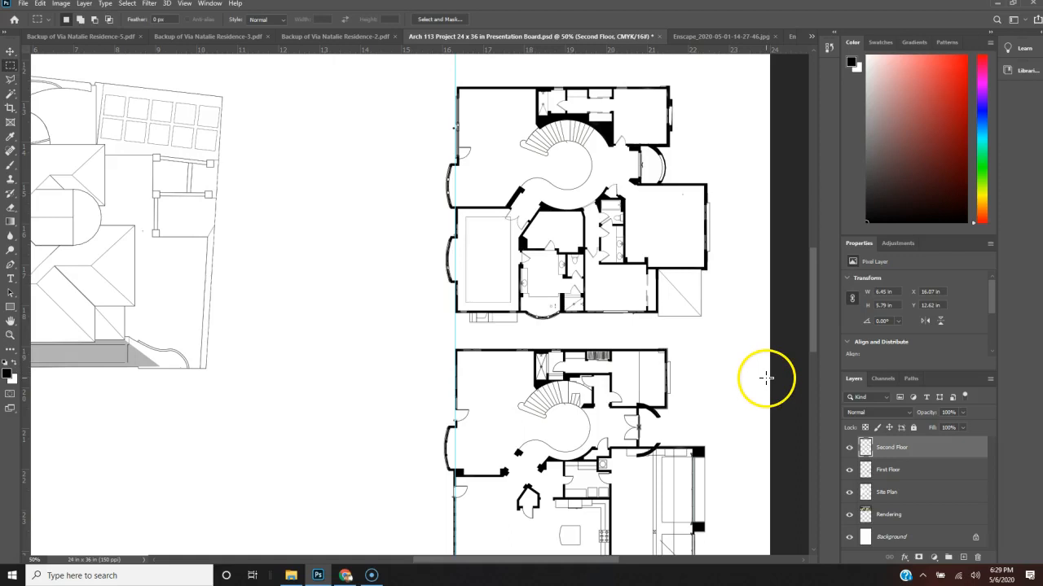
Remove the vertical guide running along the left outer walls of the floor plans from the board.
key("ctrl+minus")
key("ctrl+minus")
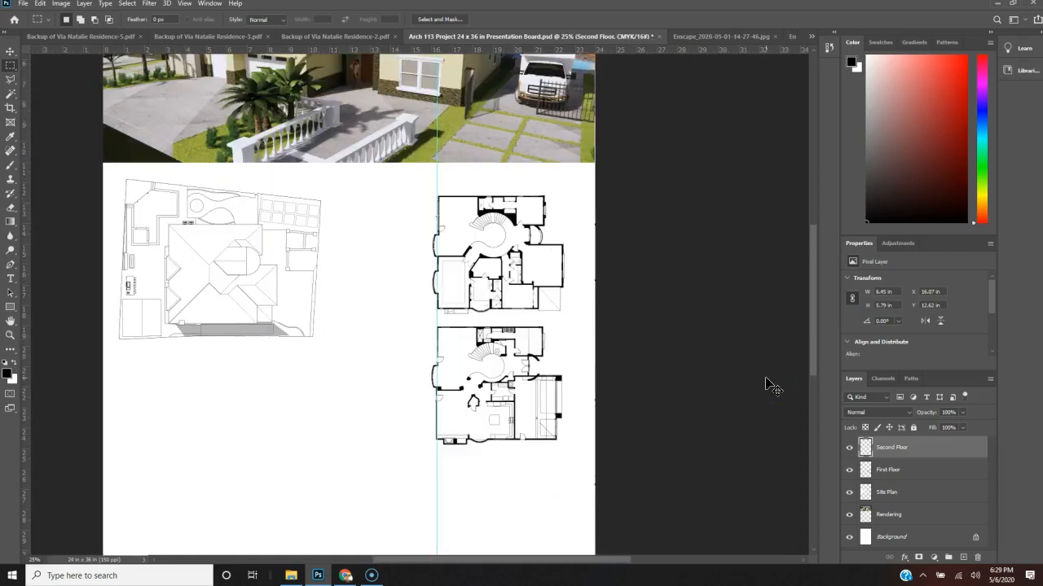
left_click(767, 392)
key("ctrl+minus")
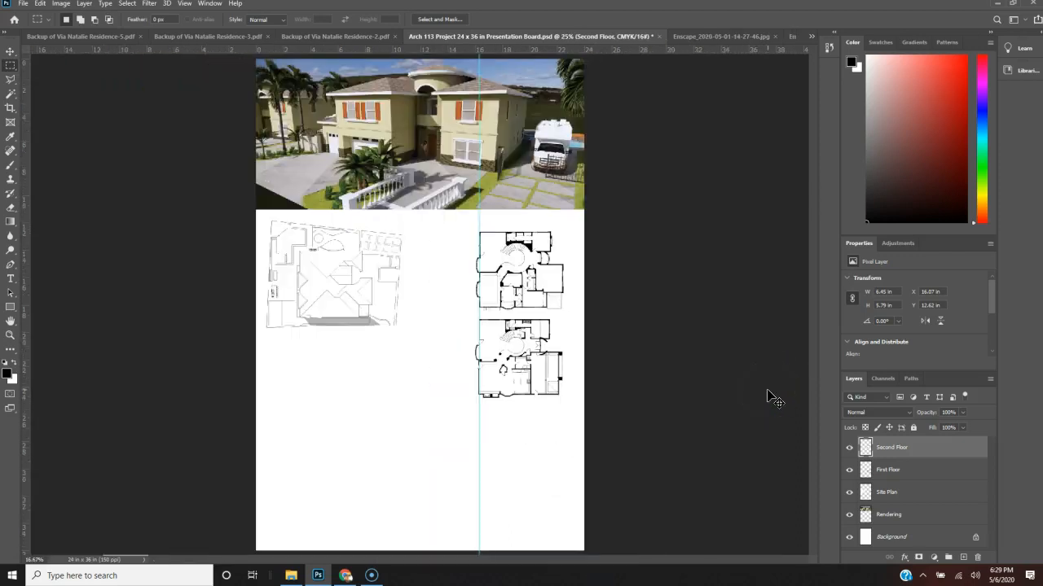
left_click(753, 400)
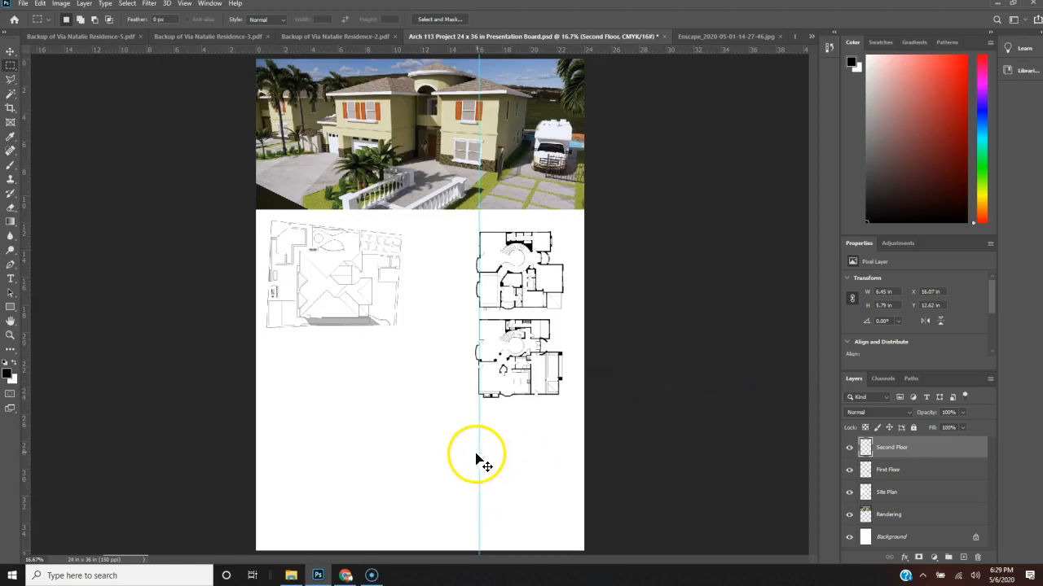
left_click_drag(480, 450, 17, 422)
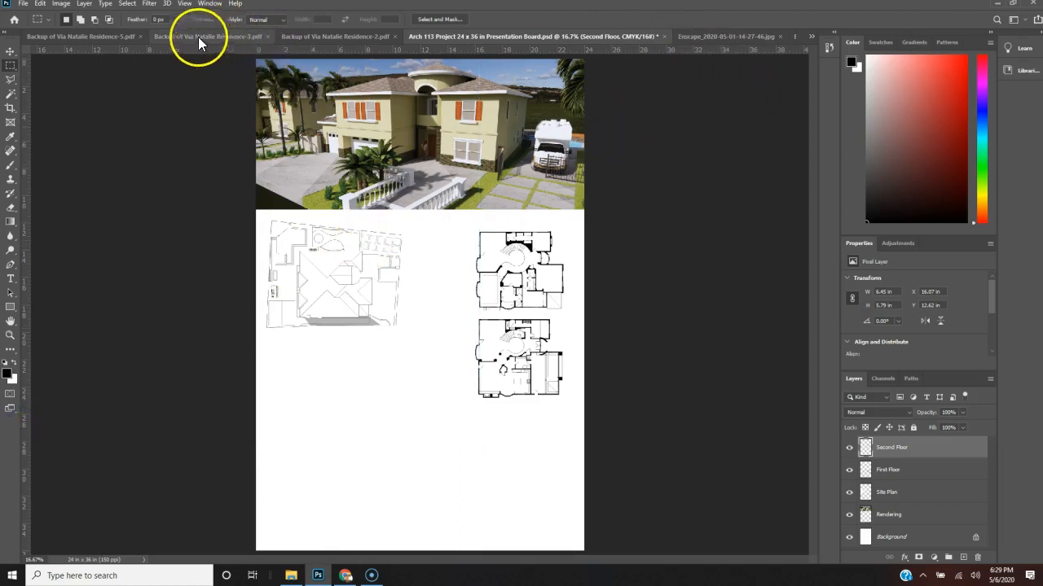
Close the floor plan document Backup of Via Natalie Residence-5.pdf without saving its changes.
left_click(114, 36)
left_click(231, 36)
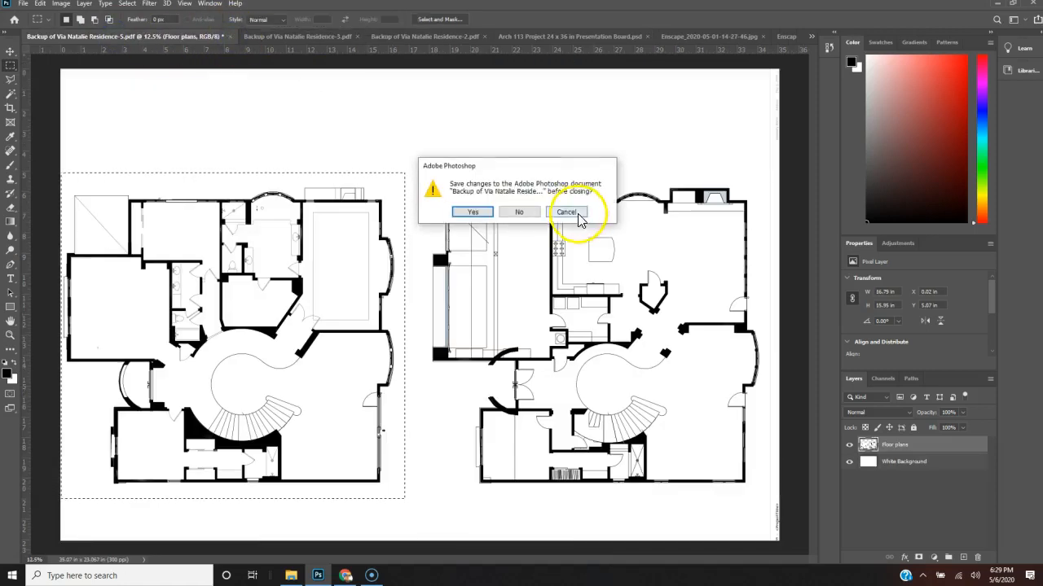
left_click(518, 212)
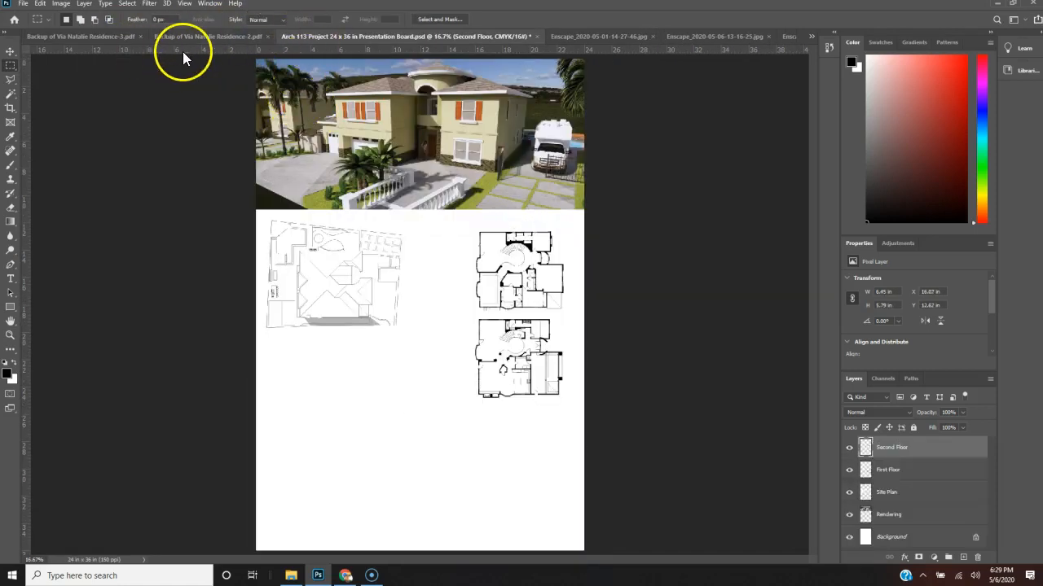
Copy the upper elevation with the garage doors from Backup of Via Natalie Residence-2.pdf and paste it into the presentation board.
left_click(104, 36)
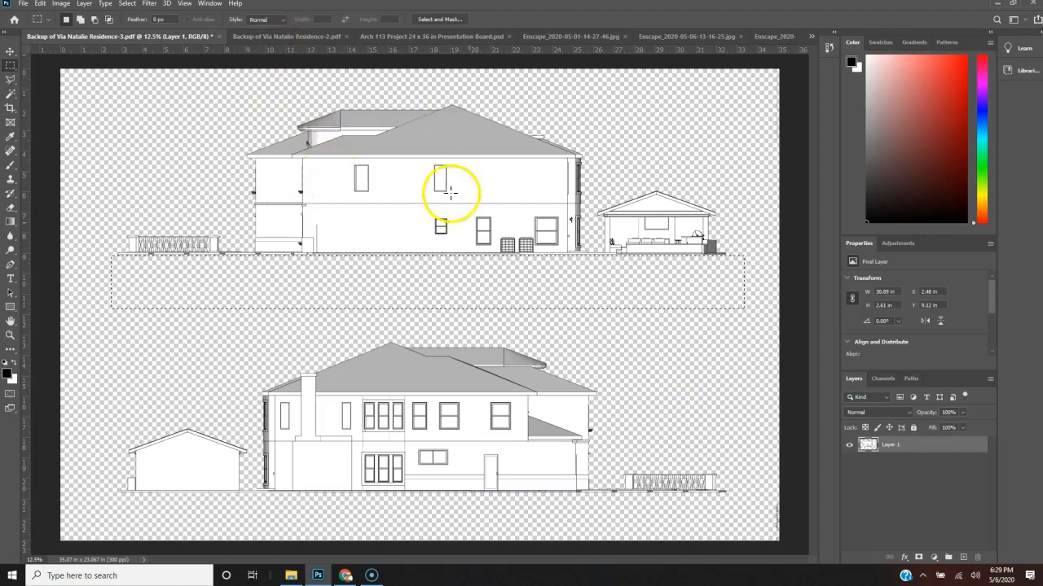
left_click(298, 45)
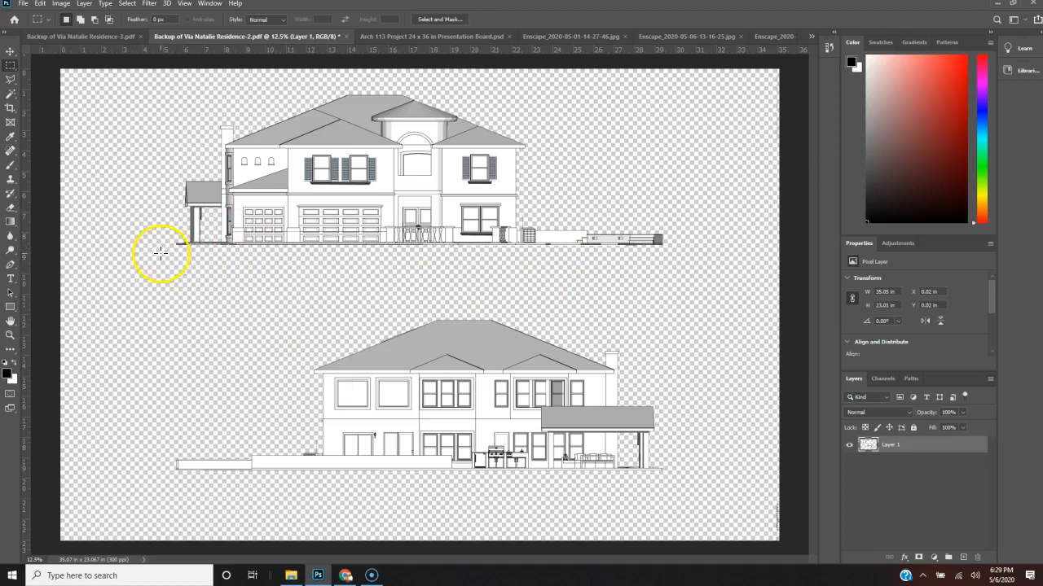
left_click_drag(165, 248, 687, 89)
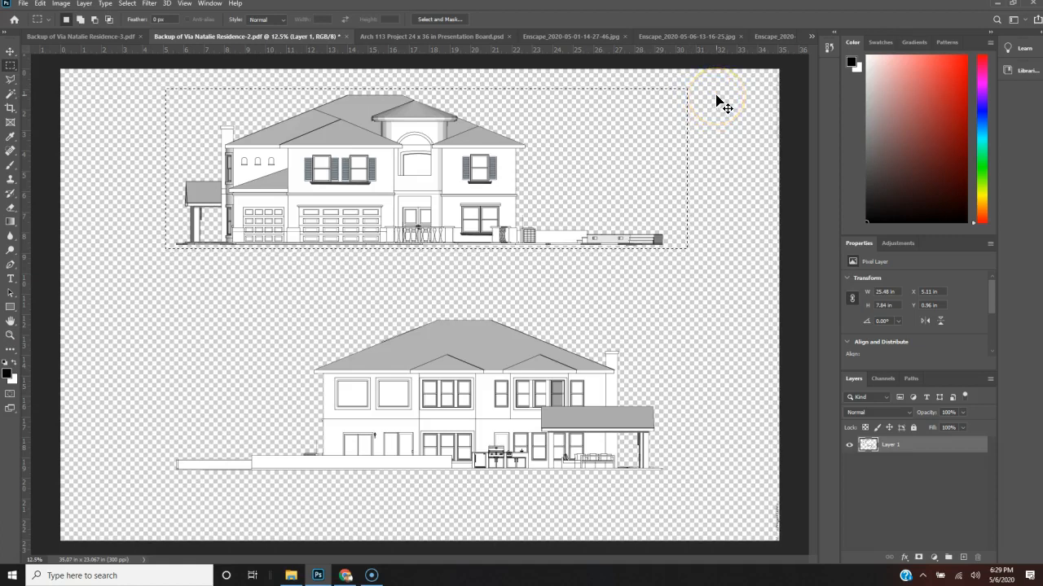
left_click(432, 36)
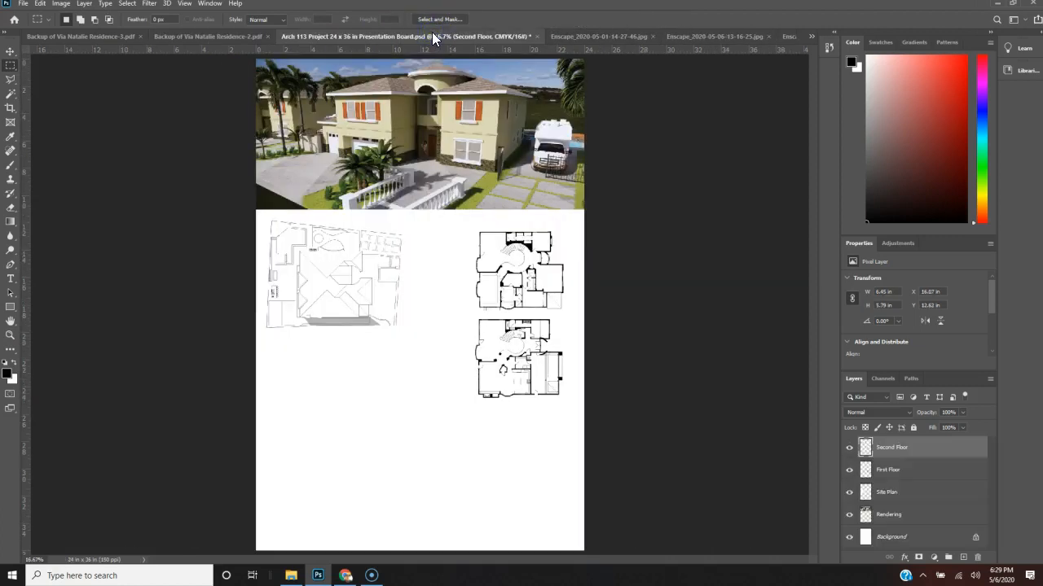
key("ctrl+v")
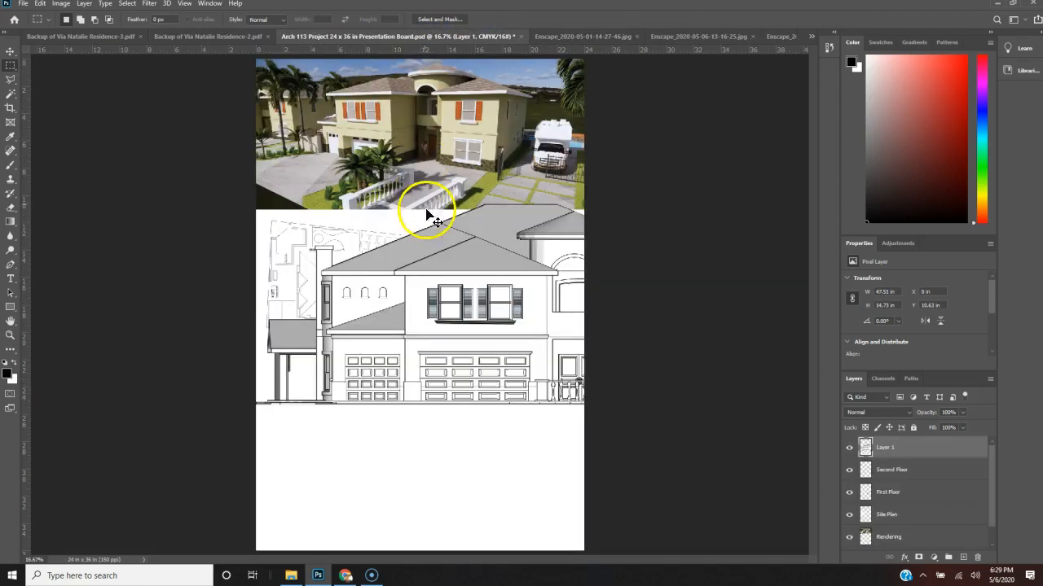
Scale the pasted front elevation to 22% and place it in the board's lower-left corner at about X 0.89 in, Y 30.97 in.
key("ctrl+t")
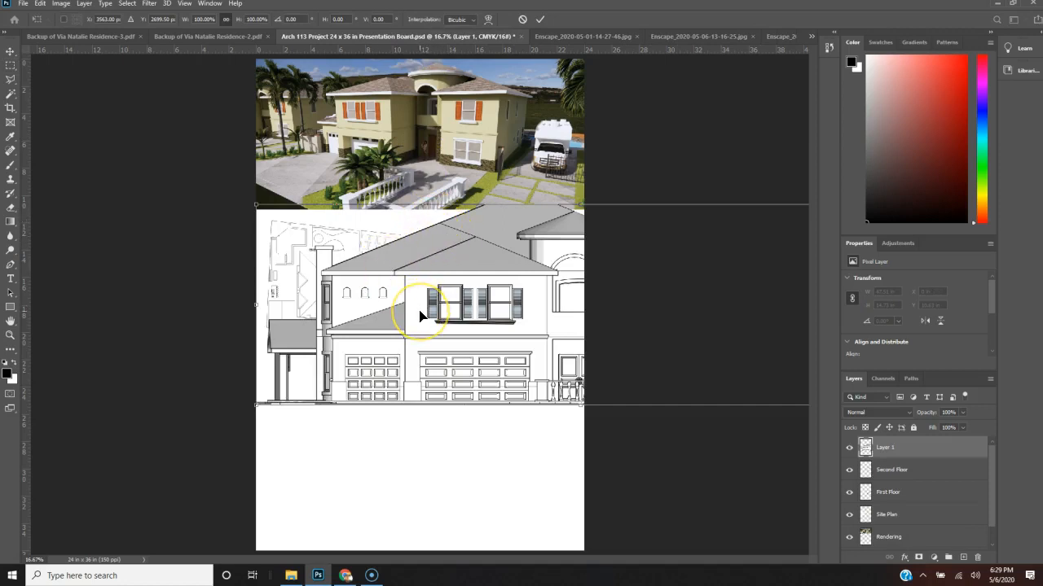
key("ctrl+minus")
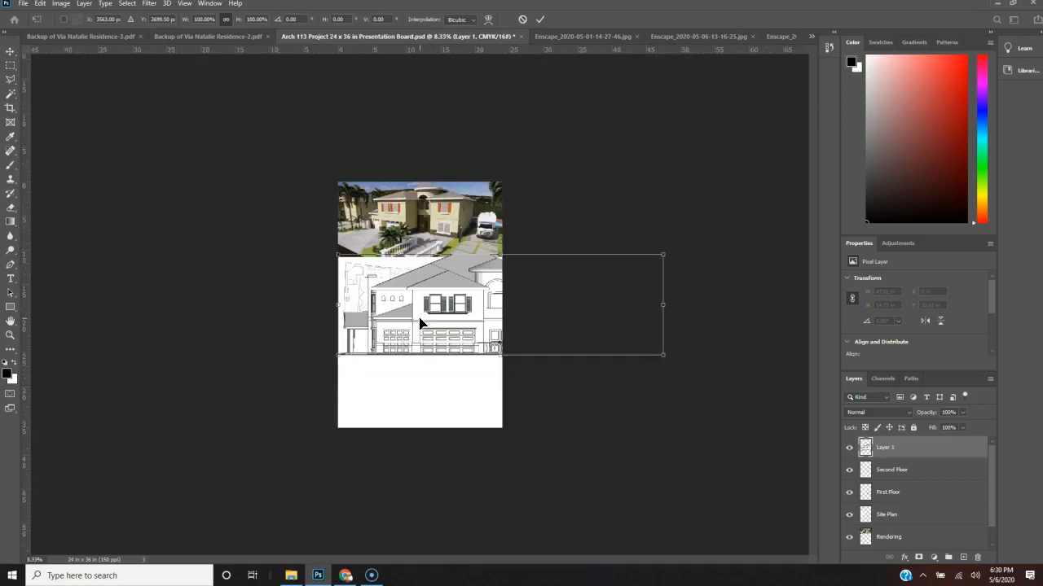
left_click_drag(479, 281, 481, 342)
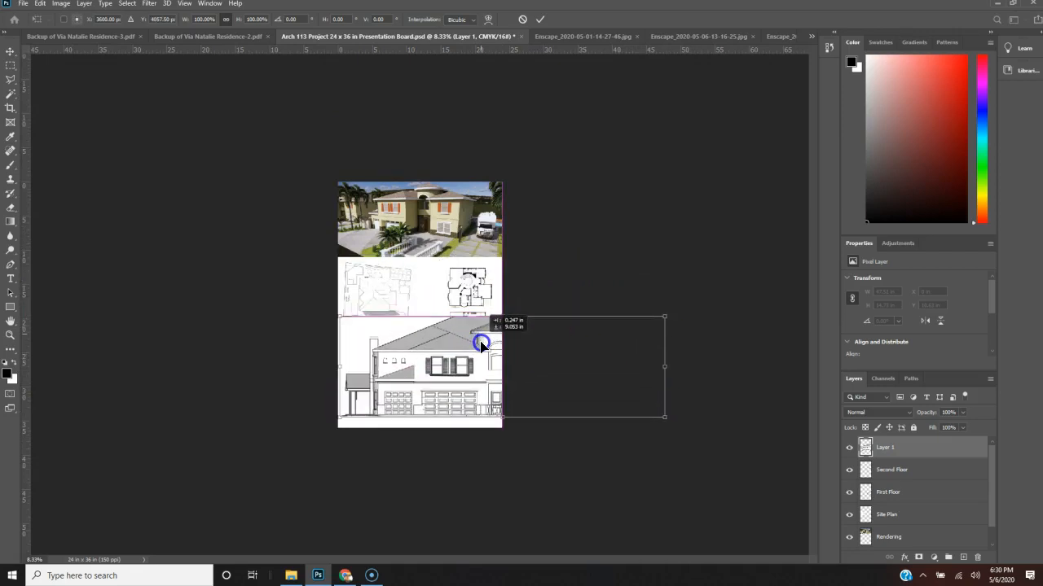
left_click_drag(665, 317, 422, 400)
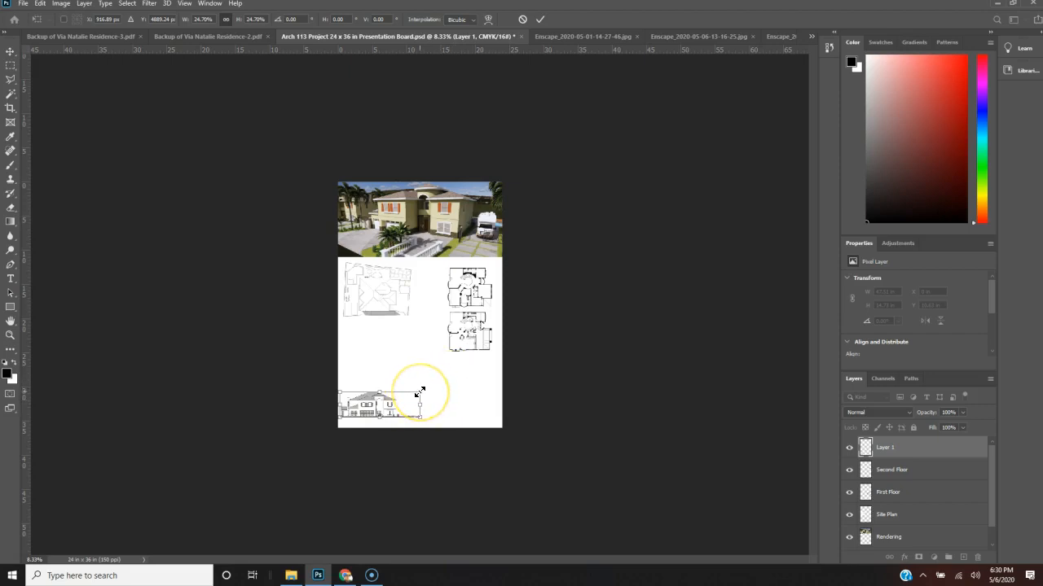
left_click(205, 18)
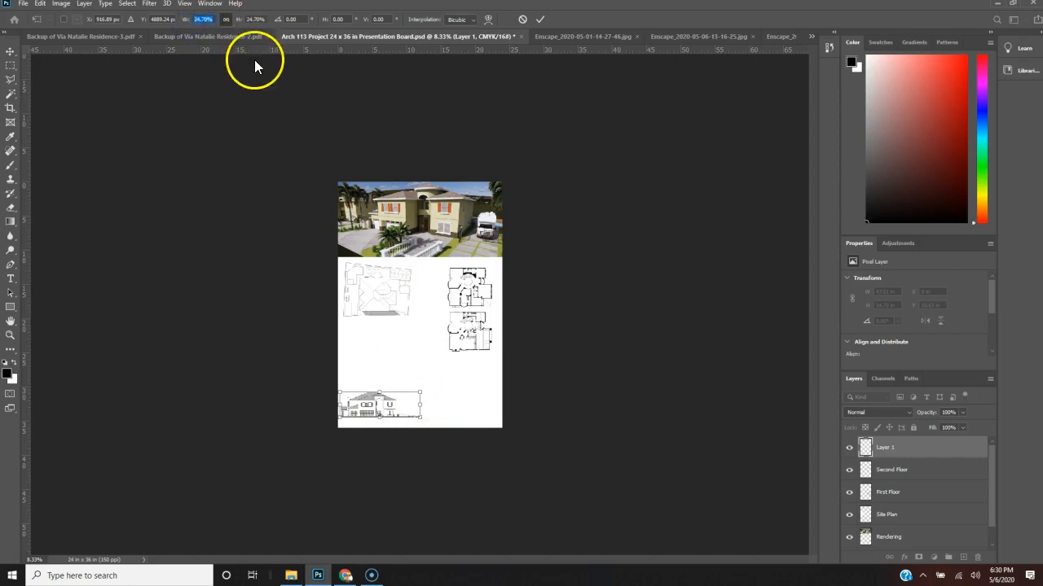
type("22")
key("Return")
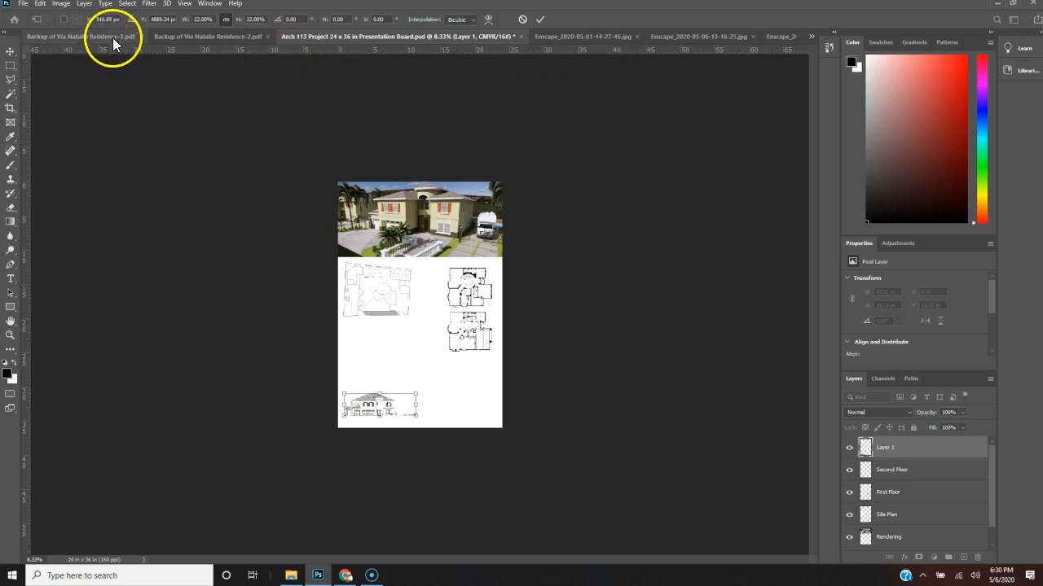
key("Return")
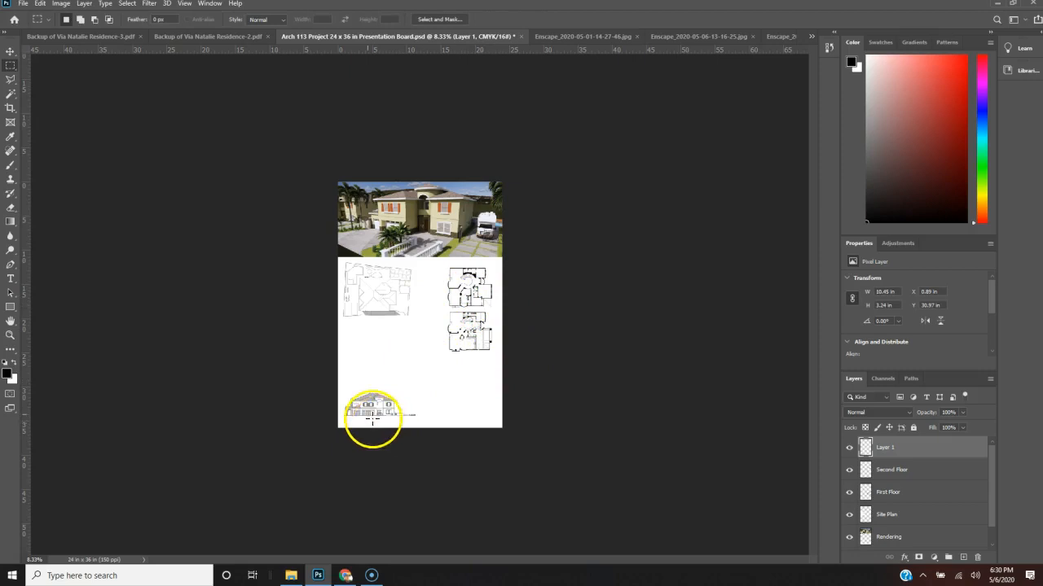
Copy the upper side elevation from Backup of Via Natalie Residence-3.pdf and paste it into the presentation board.
left_click(189, 38)
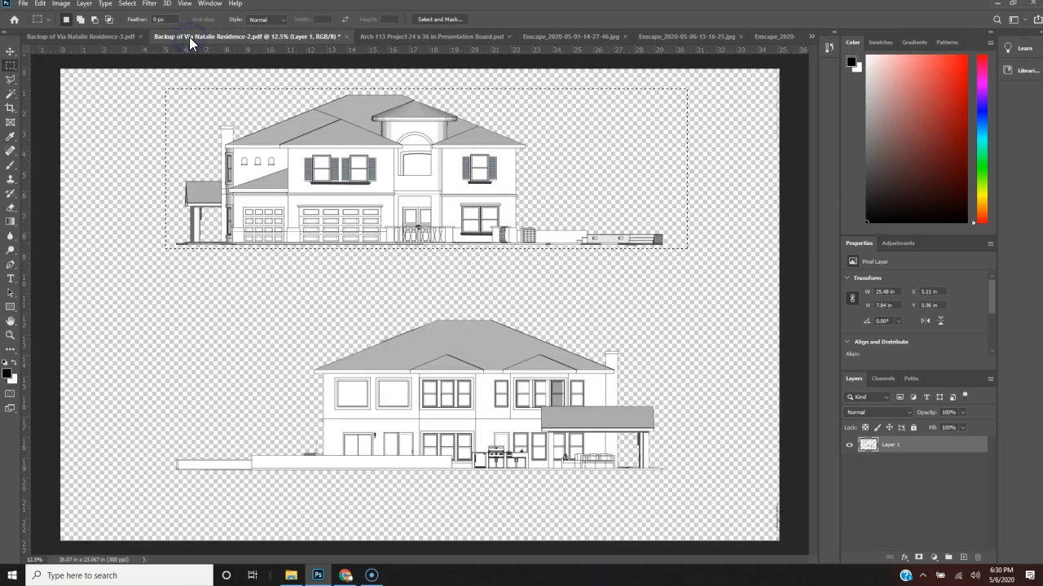
left_click(109, 36)
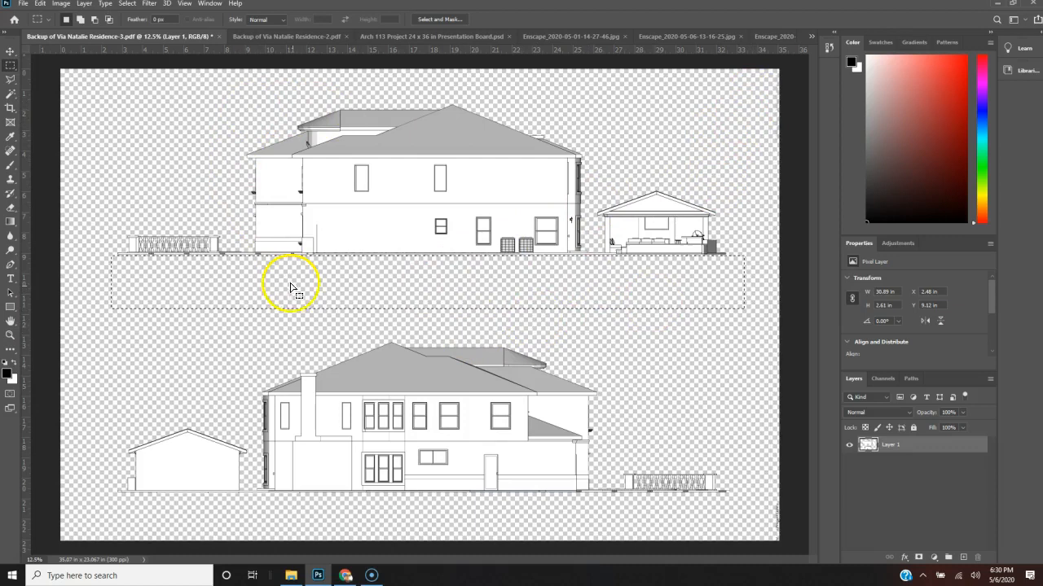
left_click(101, 257)
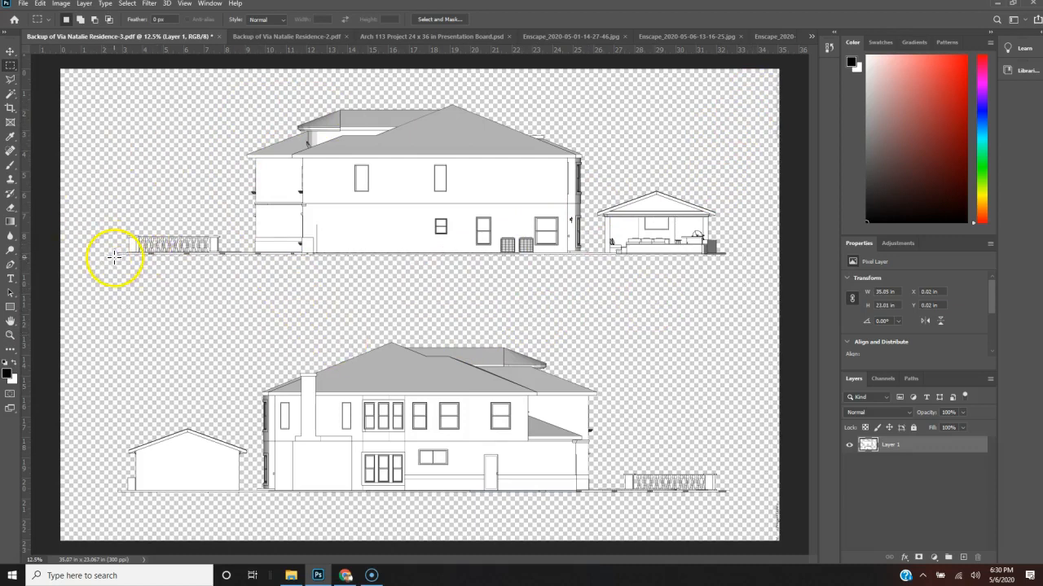
left_click_drag(109, 256, 735, 100)
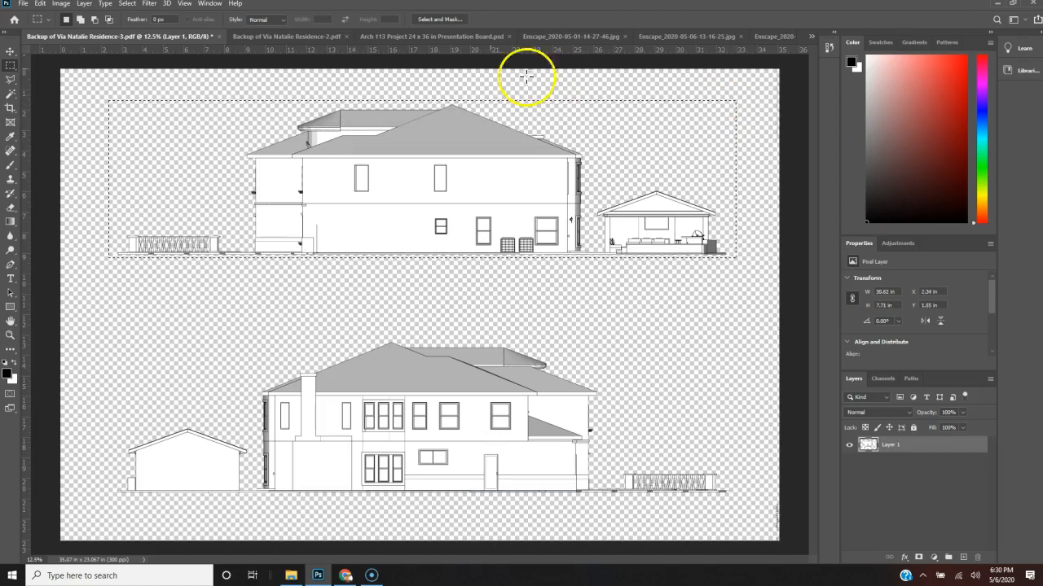
left_click(422, 37)
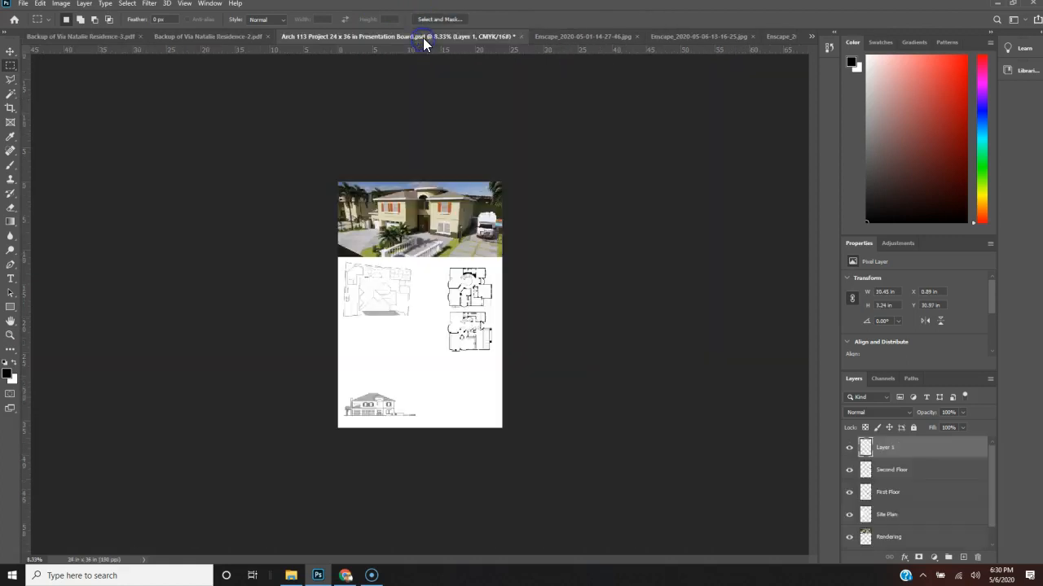
key("ctrl+v")
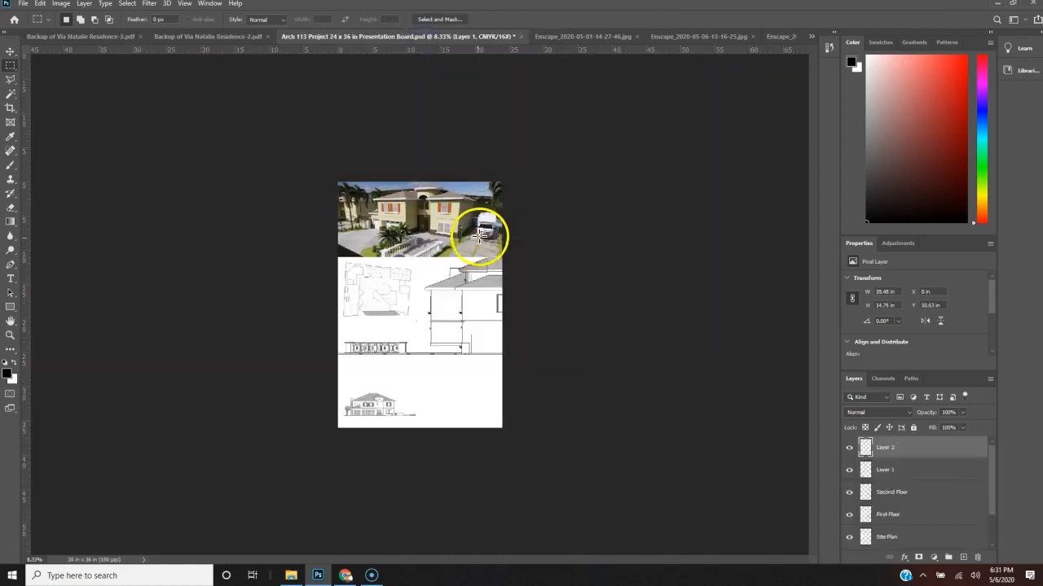
Scale the pasted side elevation to 22% and place it level with the front elevation at about X 11.34 in, Y 30.97 in.
key("ctrl+t")
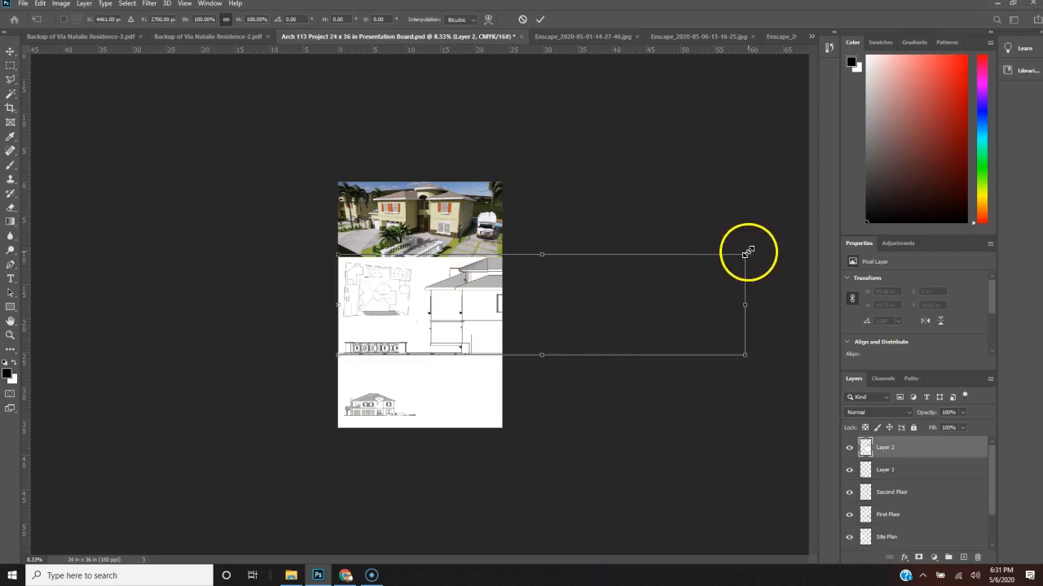
double_click(212, 19)
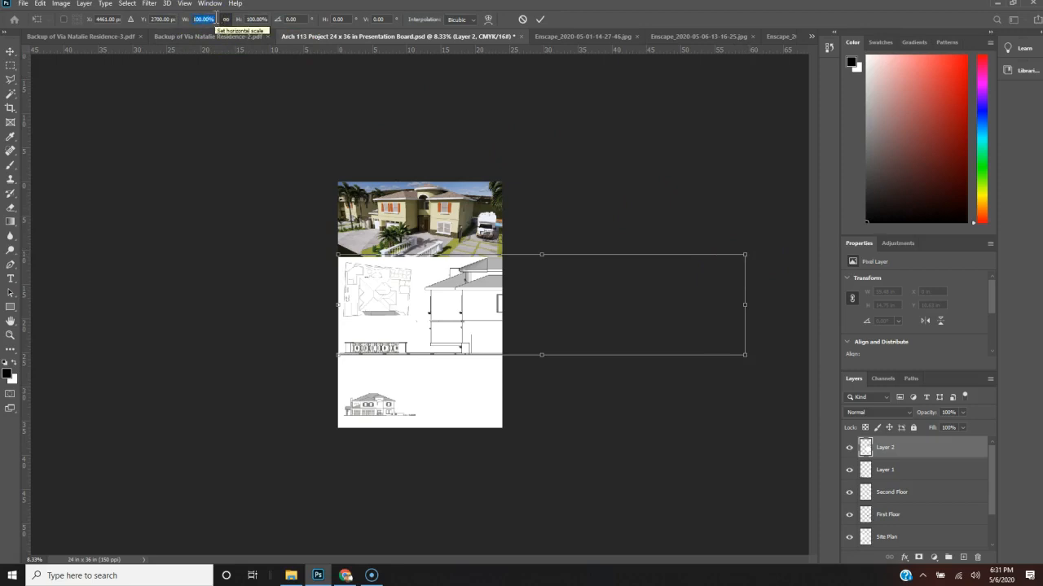
type("22")
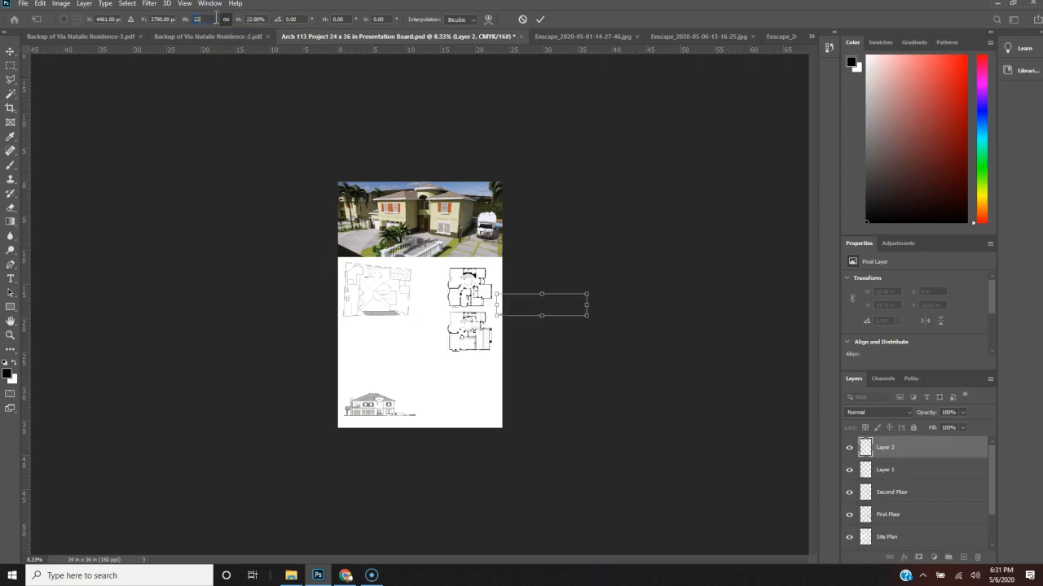
mouse_move(513, 303)
left_mouse_down()
mouse_move(402, 355)
mouse_move(430, 400)
left_mouse_up()
double_click(429, 398)
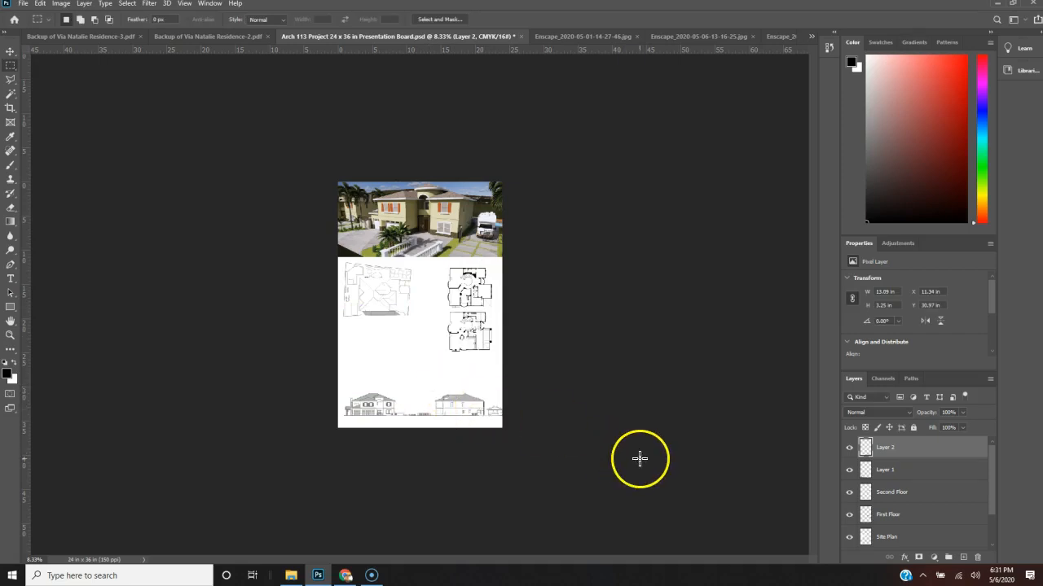
key("ctrl+plus")
key("ctrl+plus")
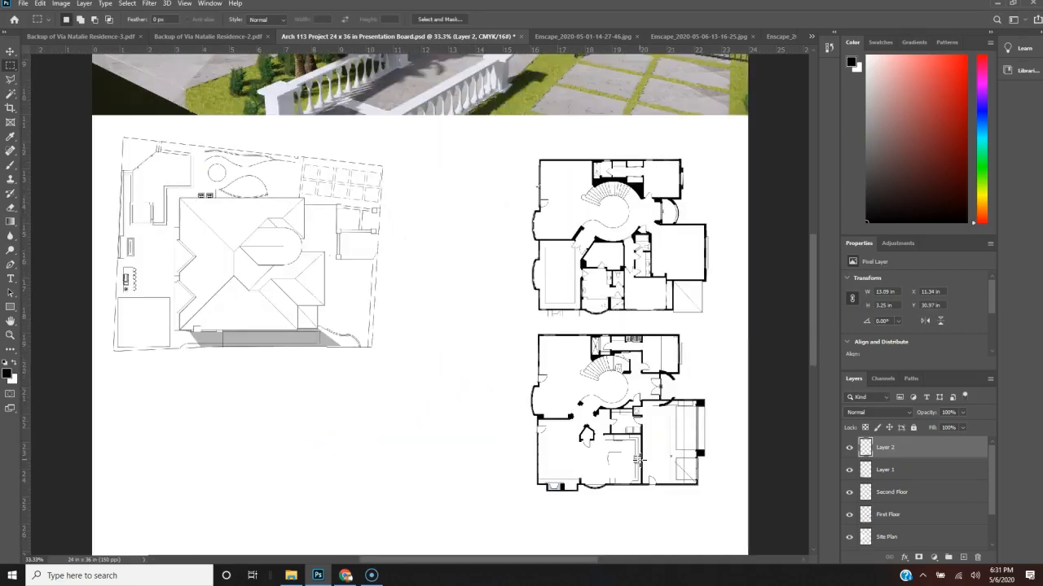
scroll(650, 379, "down", 1)
scroll(650, 379, "down", 6)
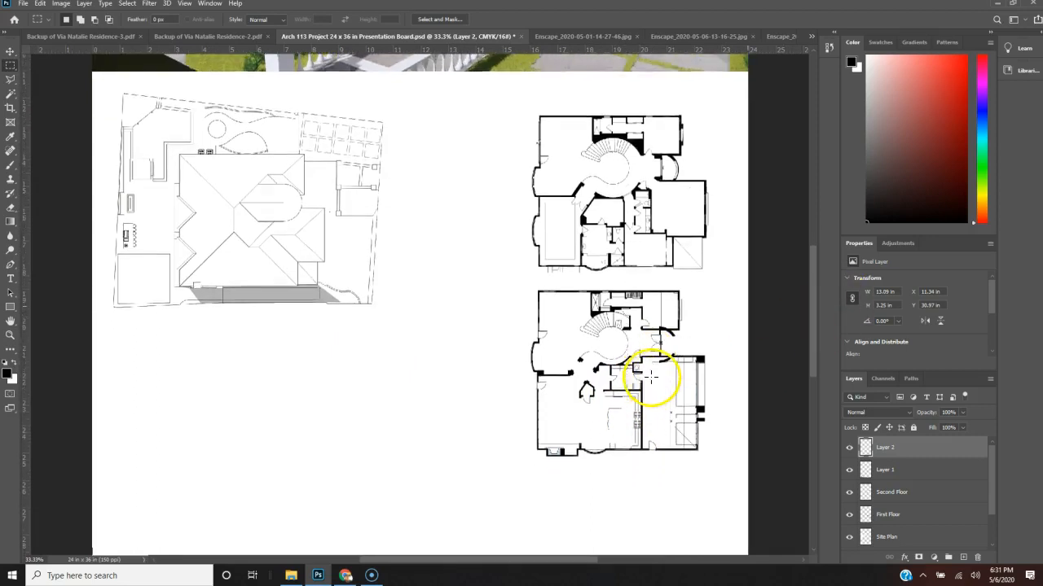
Shift the front and side elevation drawings about 0.7 in left along the bottom of the board, keeping them level.
scroll(647, 381, "down", 6)
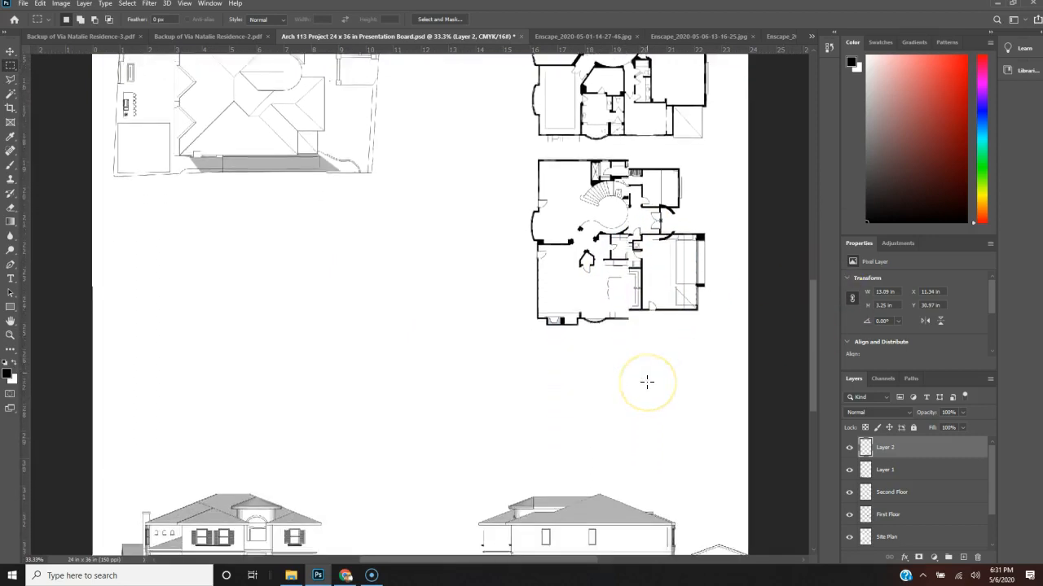
scroll(647, 381, "down", 6)
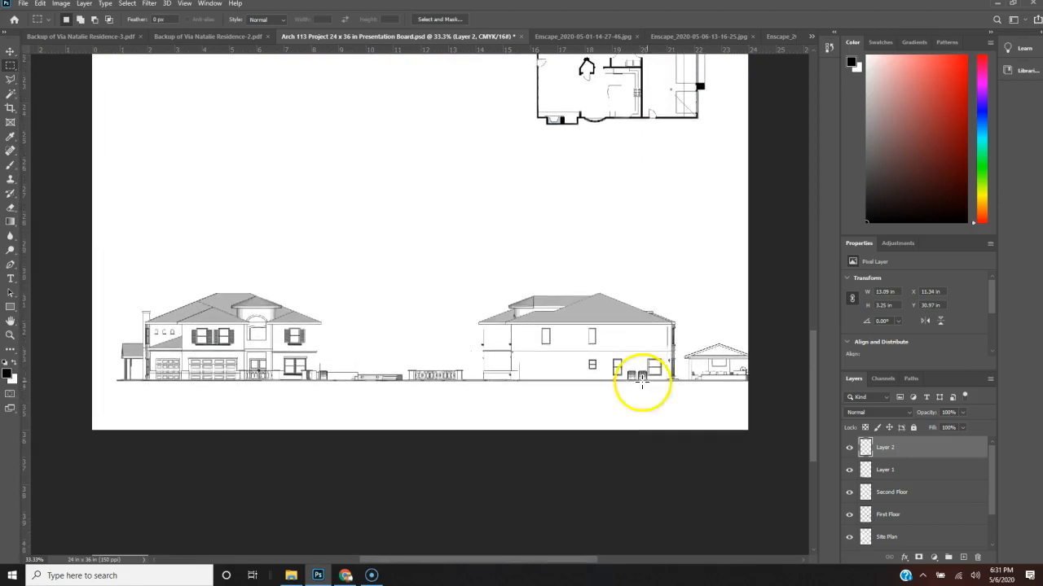
key("v")
left_click_drag(213, 334, 206, 346)
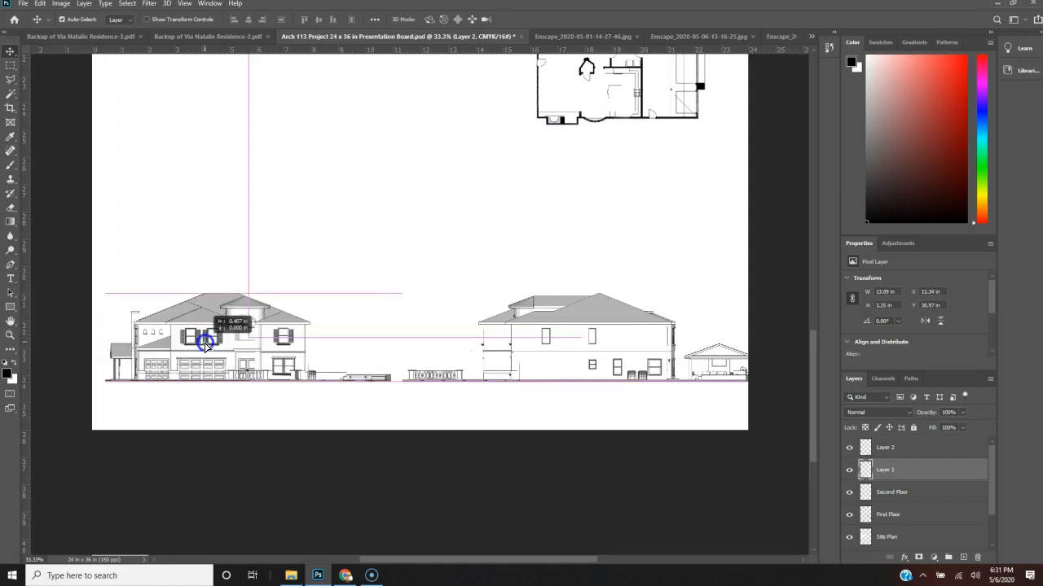
left_click_drag(570, 349, 558, 349)
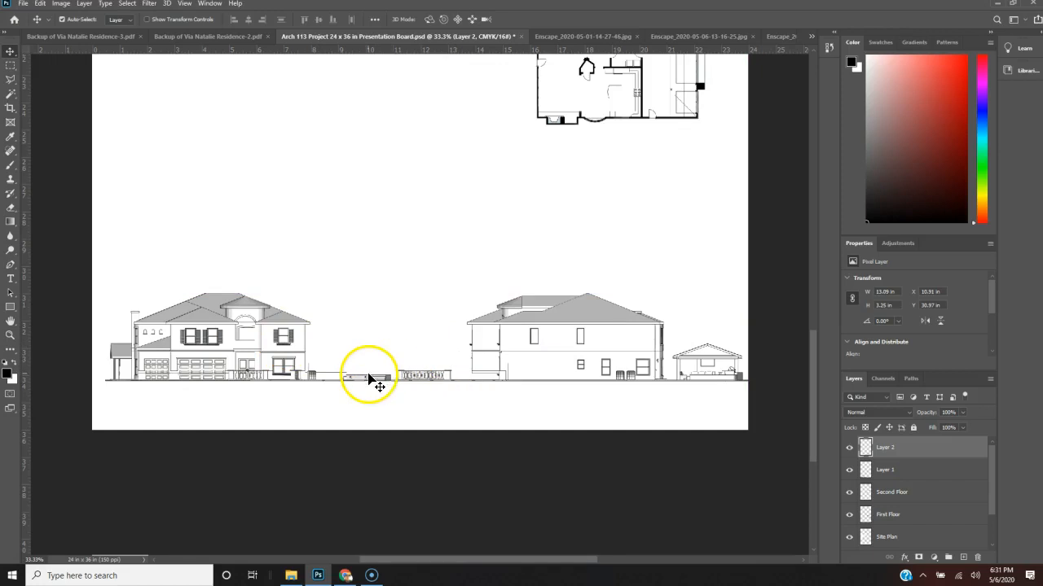
left_click_drag(241, 344, 231, 344)
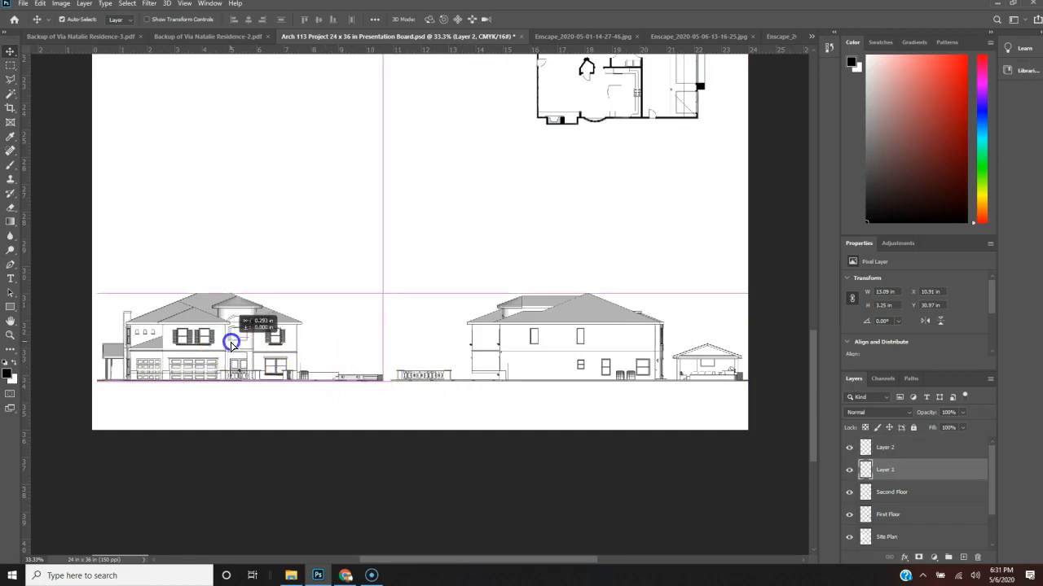
left_click_drag(554, 349, 545, 349)
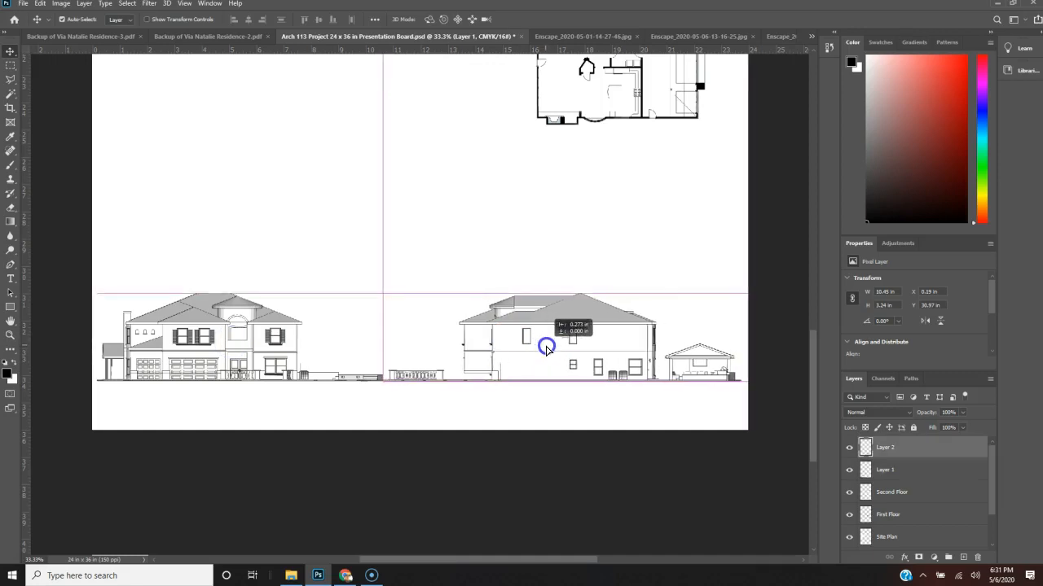
Nudge the side elevation about 0.13 in to the right to widen the gap from the front elevation.
key("Right")
key("Right")
key("Right")
key("Right")
key("Right")
key("Right")
key("Right")
key("Right")
key("Right")
key("Right")
key("Right")
key("Right")
key("Right")
key("Right")
key("Right")
key("Right")
key("Right")
key("Right")
key("Right")
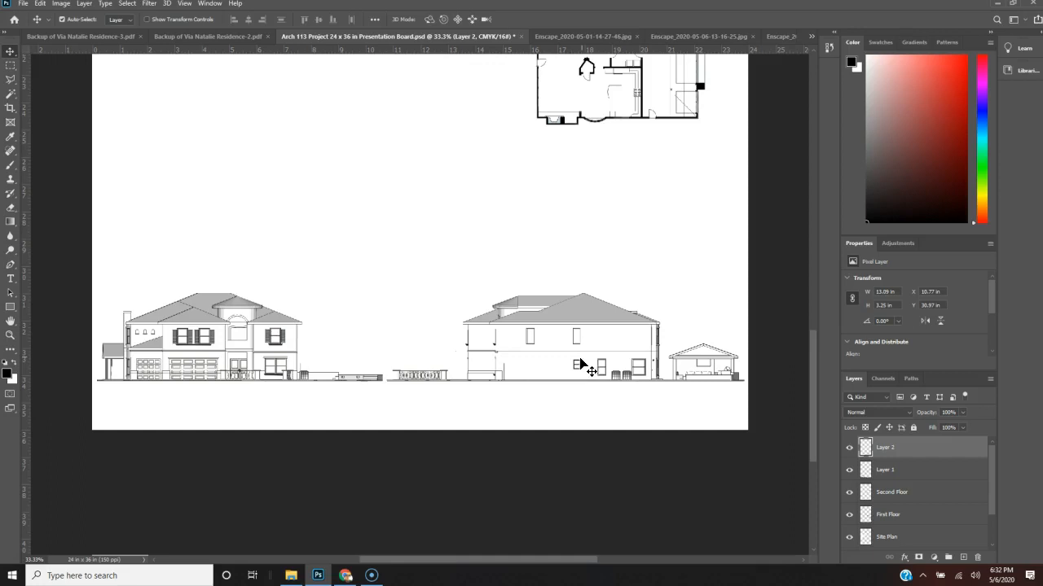
Add a new layer above Layer 2 and rename Layer 1 as Front Elevation.
left_click(964, 560)
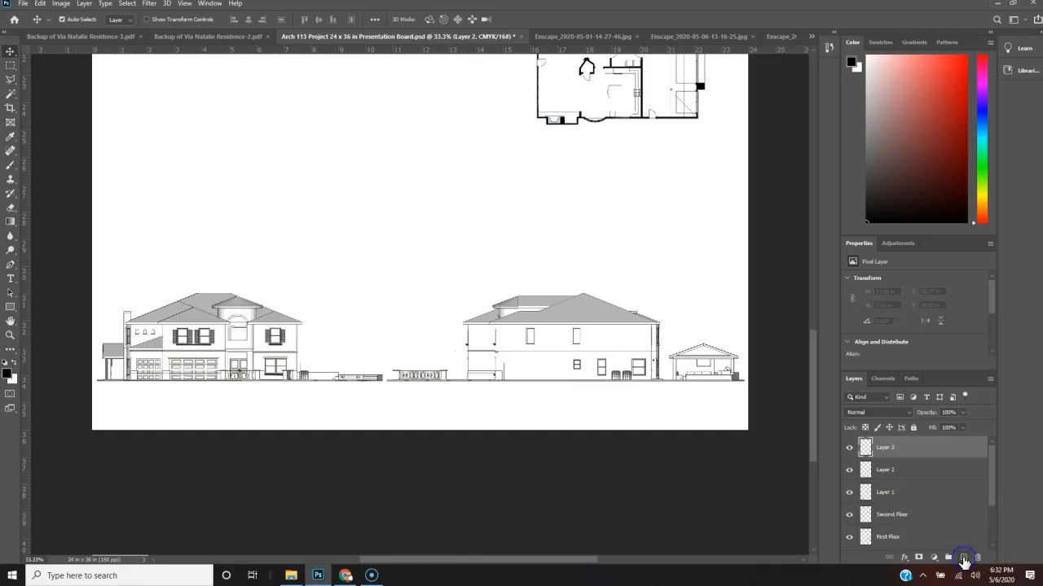
left_click(849, 493)
left_click(849, 493)
double_click(886, 492)
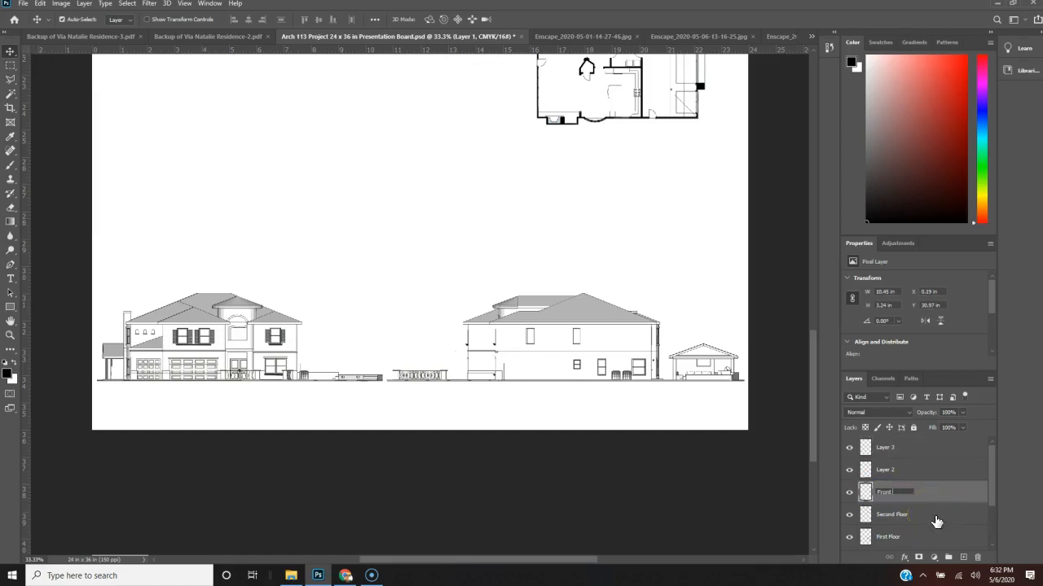
type("Front Elevation")
left_click(936, 522)
Rename Layer 2 as Side ELevation and the new top layer as Grounding Line.
double_click(886, 470)
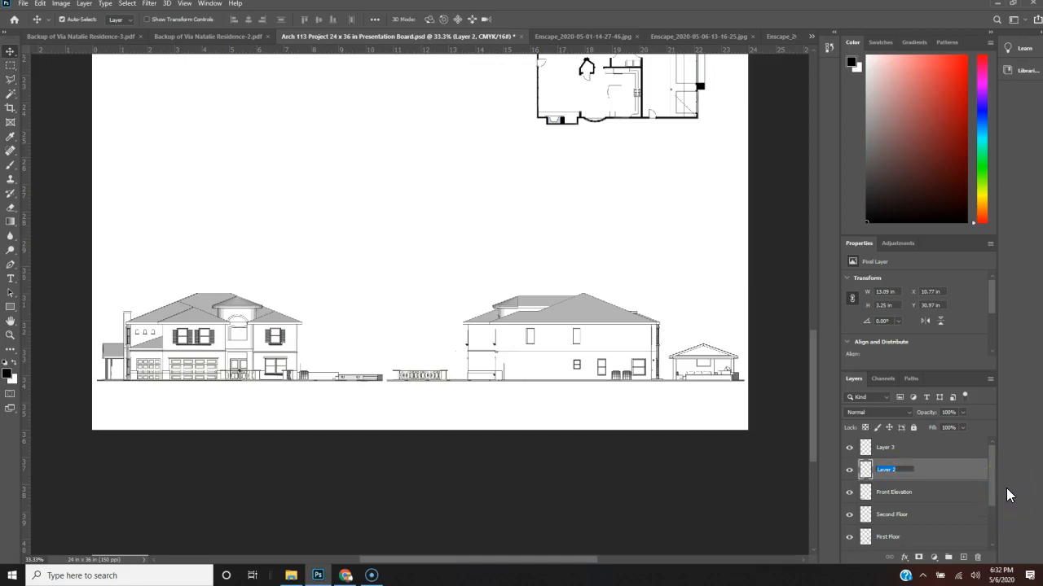
type("Side ELevation")
left_click(884, 450)
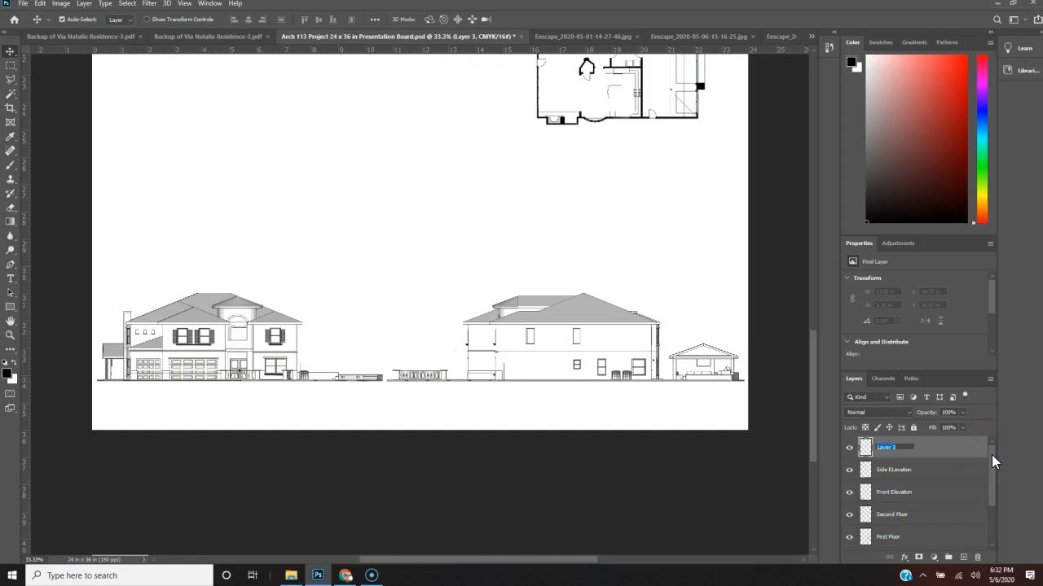
type("Grounding Line")
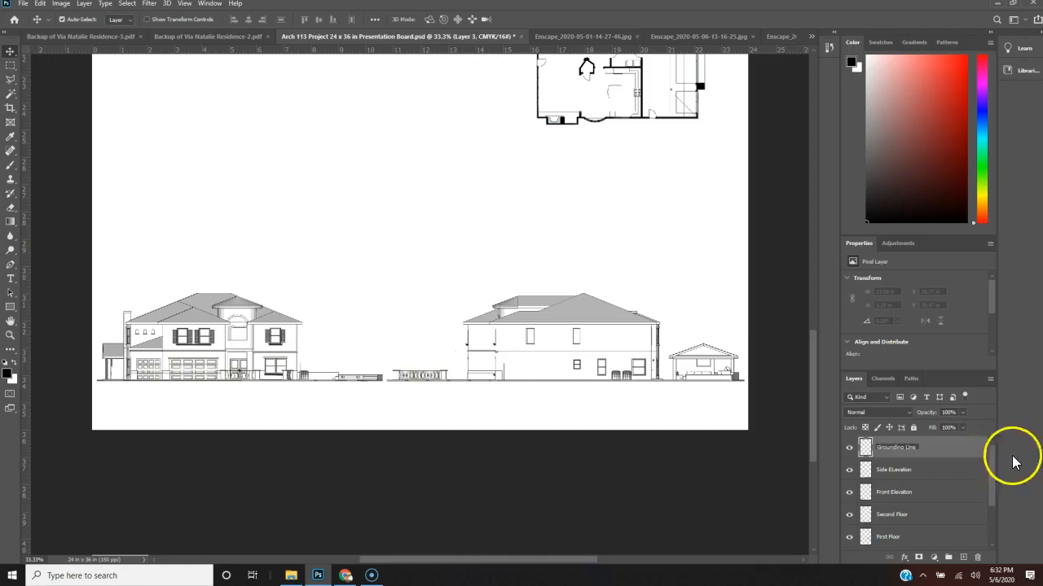
left_click(959, 458)
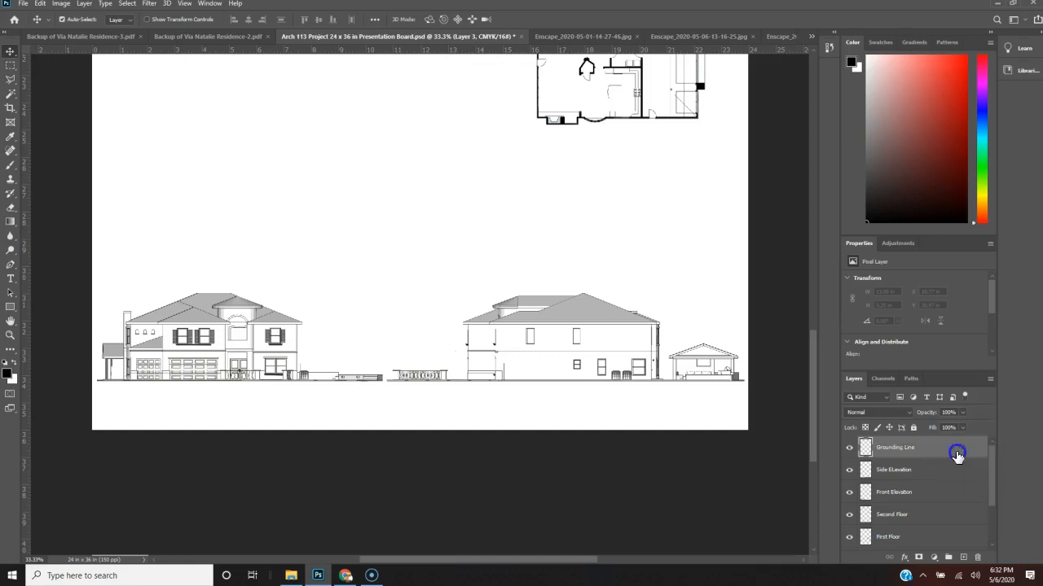
key("m")
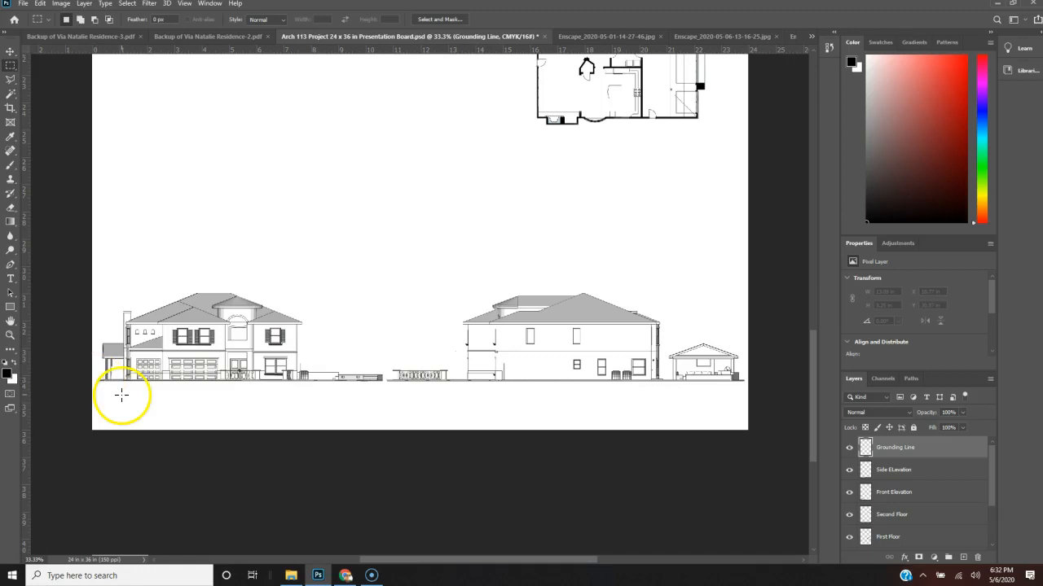
key("ctrl+plus")
key("ctrl+plus")
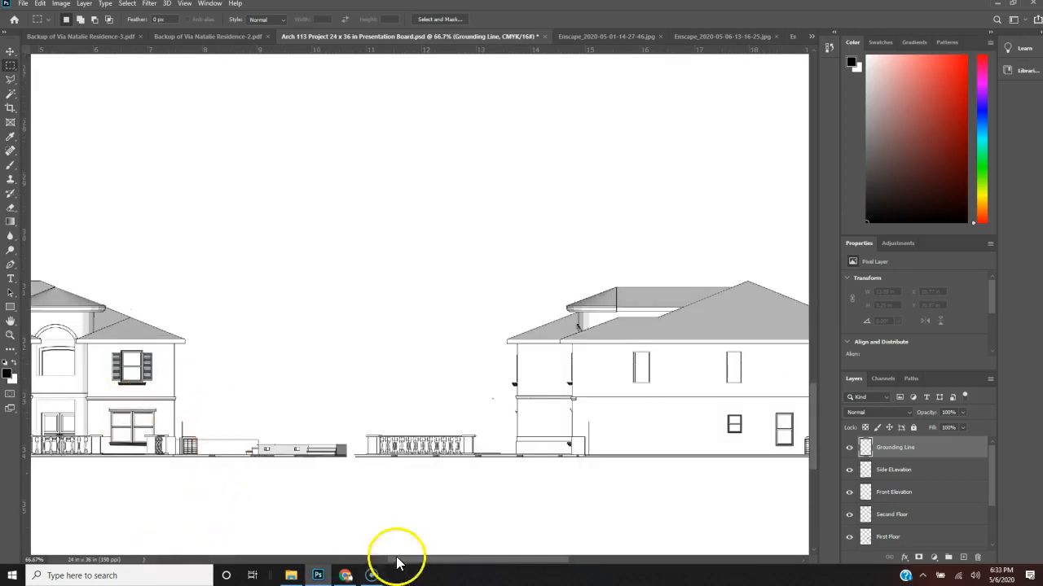
left_click_drag(431, 560, 370, 554)
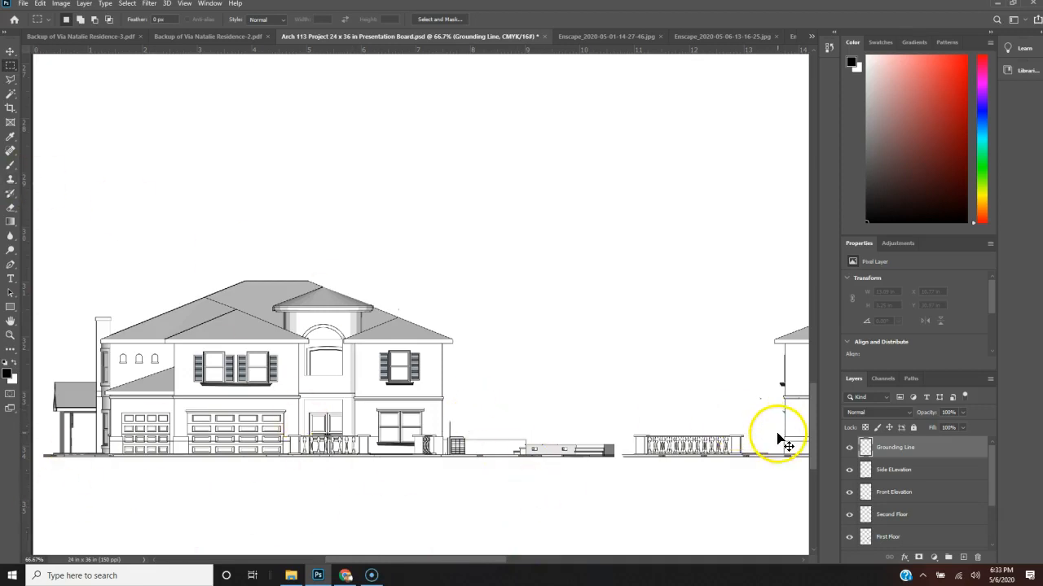
key("ctrl+minus")
key("ctrl+minus")
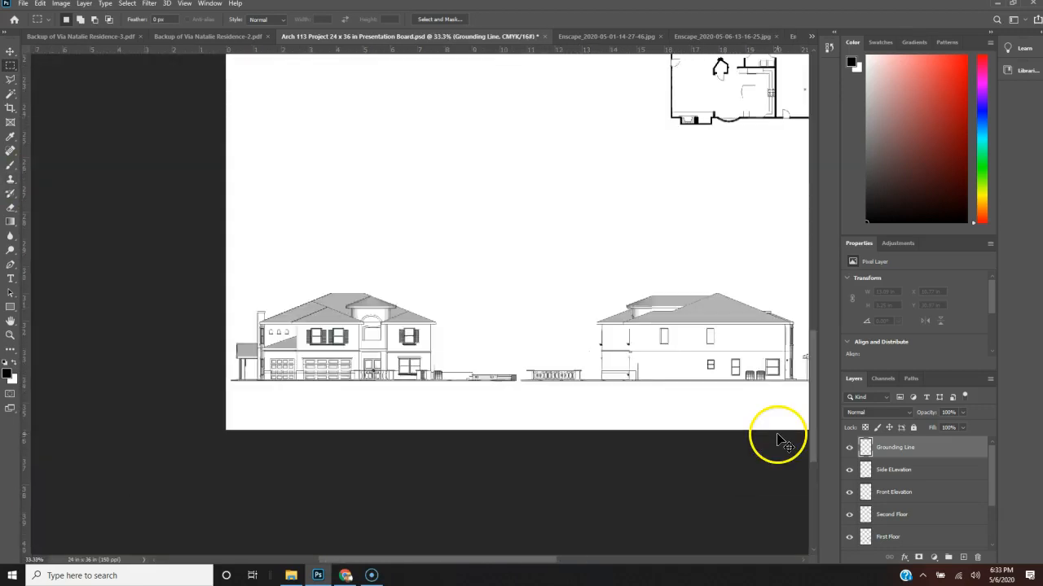
key("ctrl+minus")
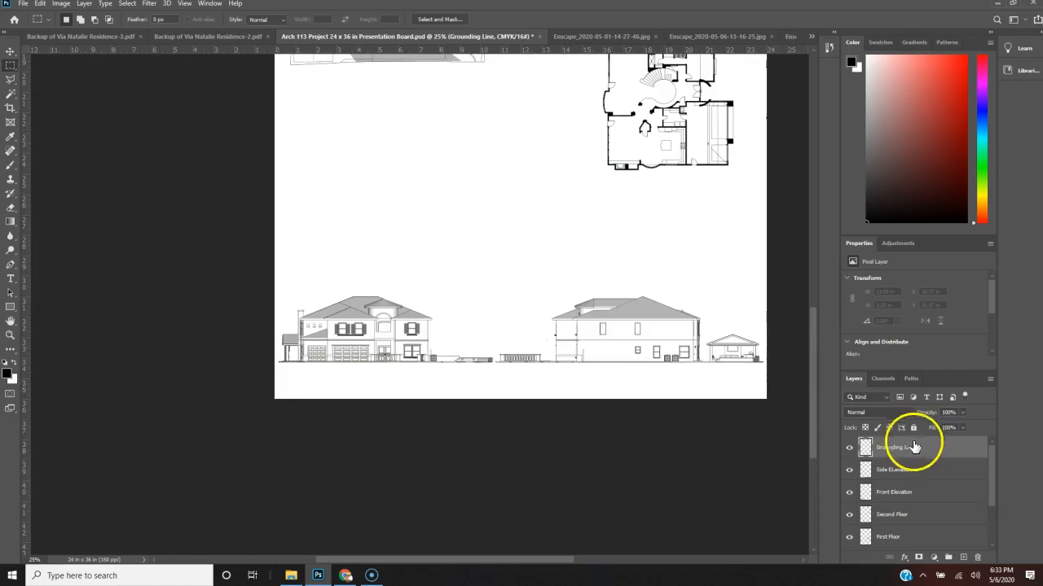
Scale the Side ELevation and Front Elevation layers together to 80% in width and height.
left_click(922, 470)
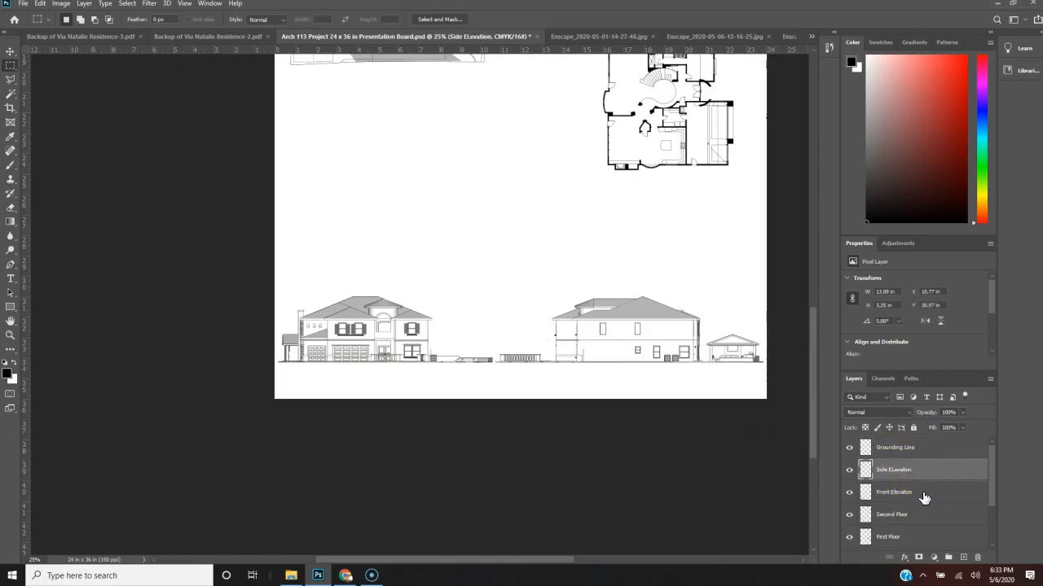
left_click(924, 495, "shift")
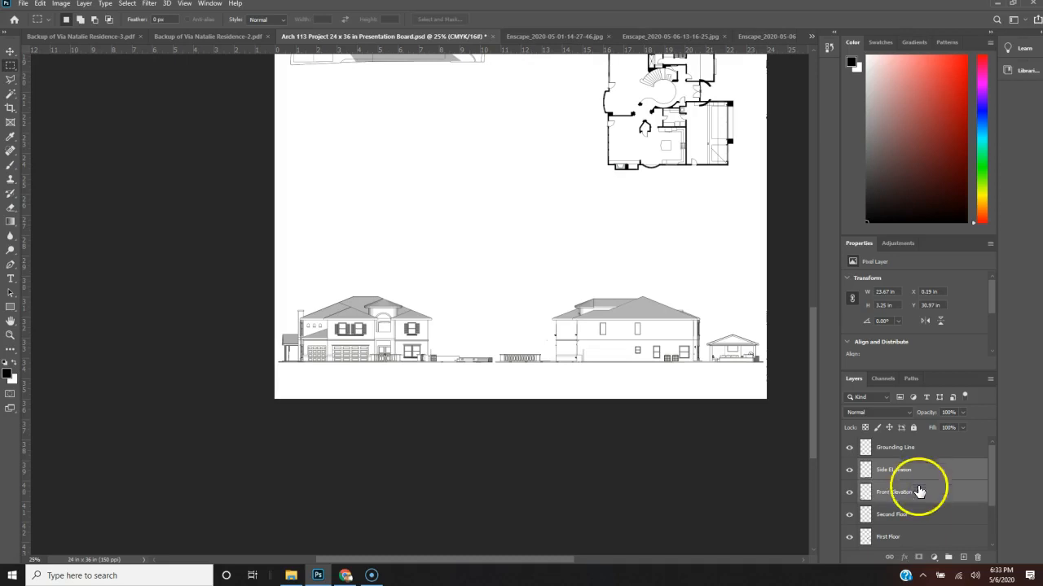
key("ctrl+t")
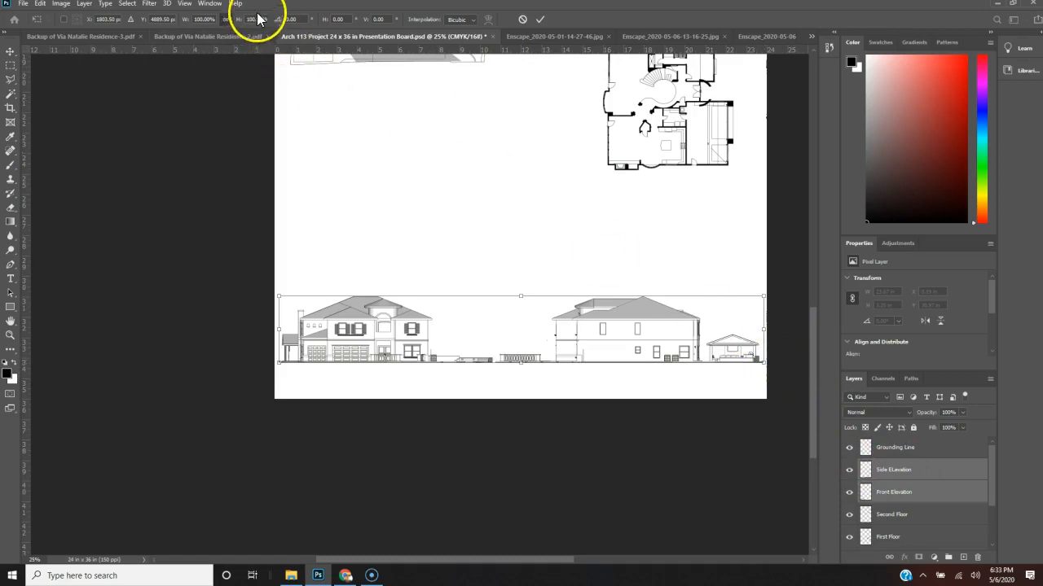
left_click(209, 18)
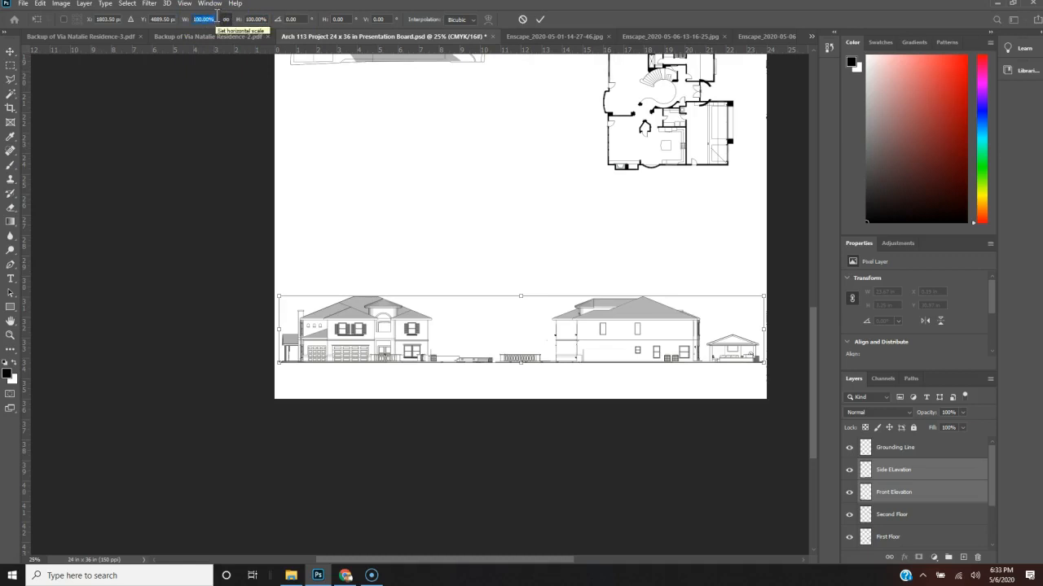
type("80")
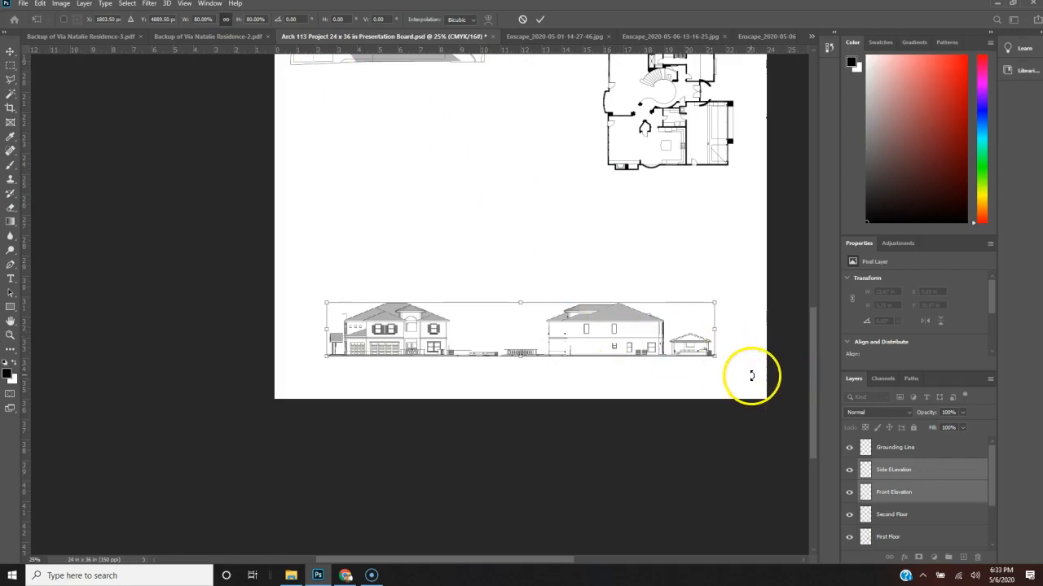
key("Return")
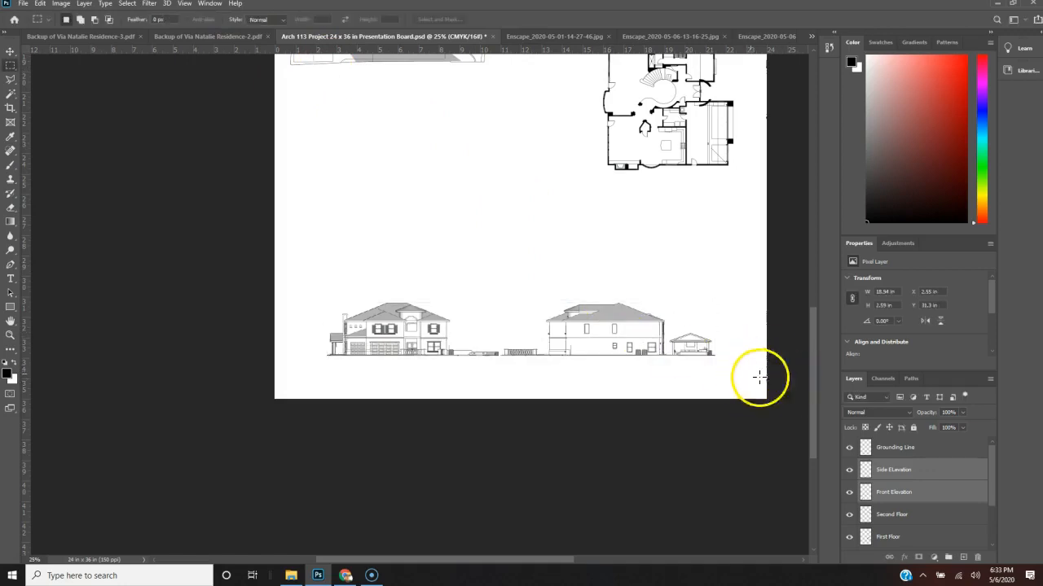
Move the Front Elevation layer about 0.6 in left, to an X position of about 1.94 in.
left_click(920, 491)
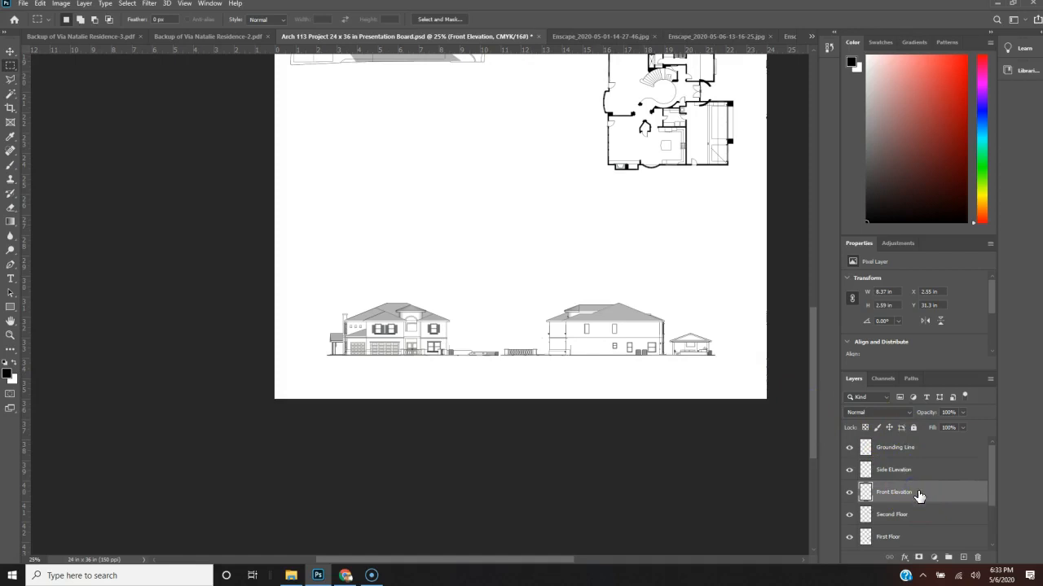
key("v")
key("Left")
key("Left")
key("Left")
key("Left")
key("Left")
key("Left")
key("Left")
key("Left")
key("Left")
key("Left")
key("Left")
key("Left")
key("Left")
key("Left")
key("Left")
key("Left")
key("Left")
key("Left")
key("Left")
key("Left")
key("shift+Left")
key("shift+Left")
key("shift+Left")
key("shift+Left")
key("shift+Left")
key("shift+Left")
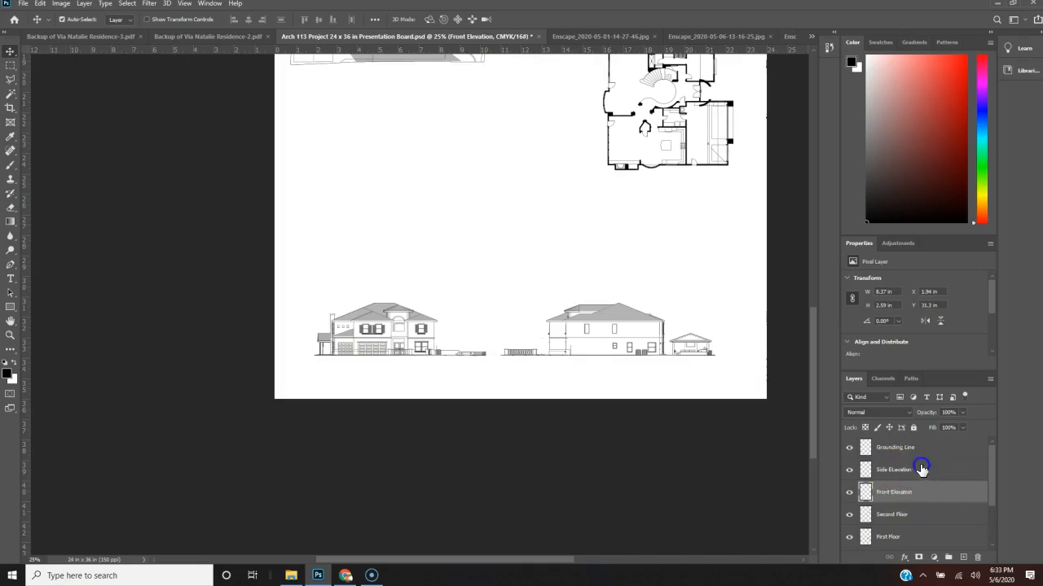
Move the Side ELevation layer right to an X position of about 12.09 in.
left_click(922, 467)
key("shift+Right")
key("shift+Right")
key("shift+Right")
key("shift+Right")
key("shift+Right")
key("shift+Right")
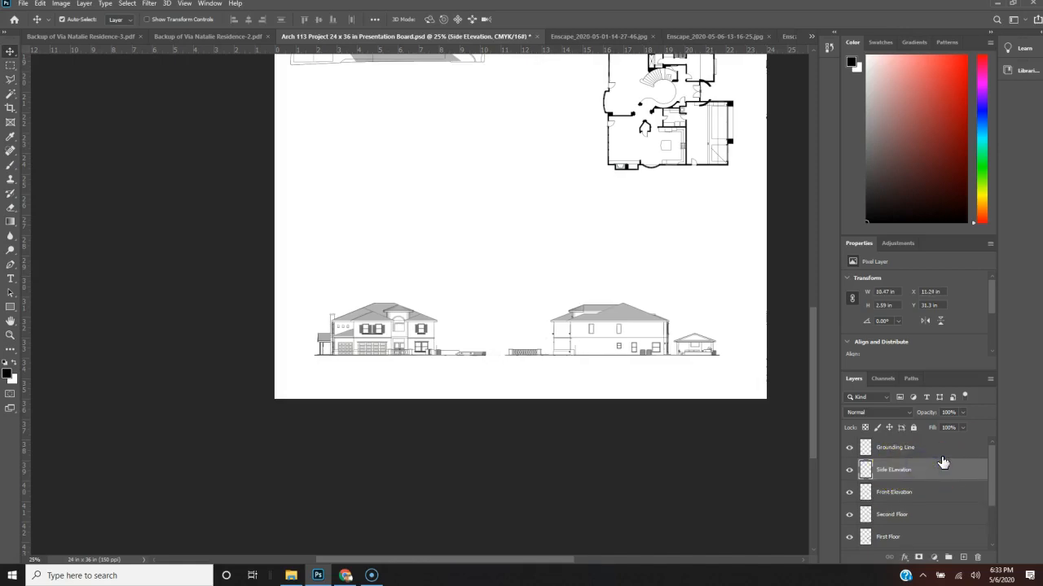
key("shift+Right")
key("shift+Right")
key("shift+Right")
key("shift+Right")
key("shift+Right")
key("shift+Right")
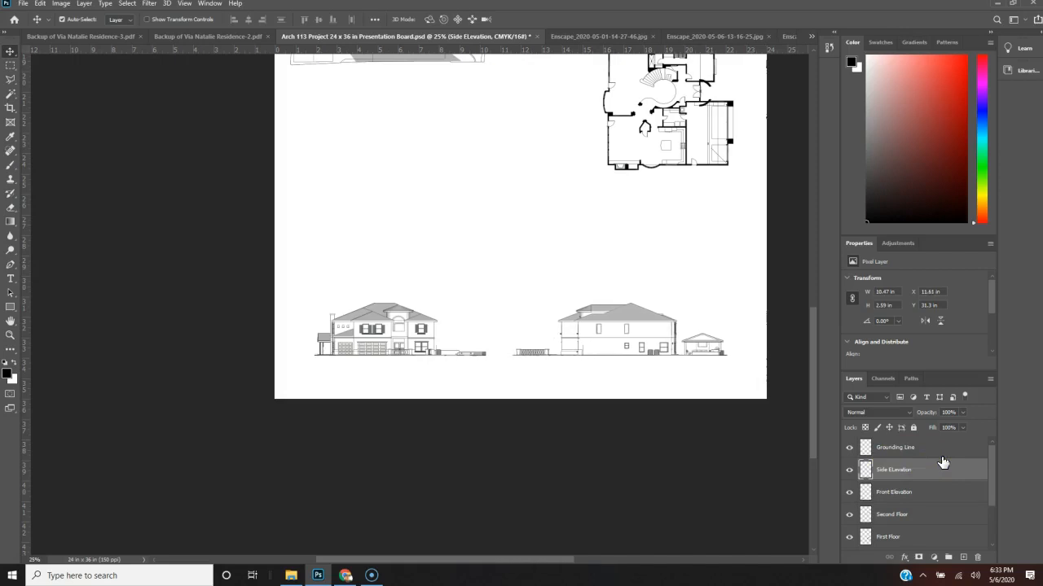
key("shift+Right")
key("shift+Right")
key("shift+Right")
key("shift+Right")
key("shift+Right")
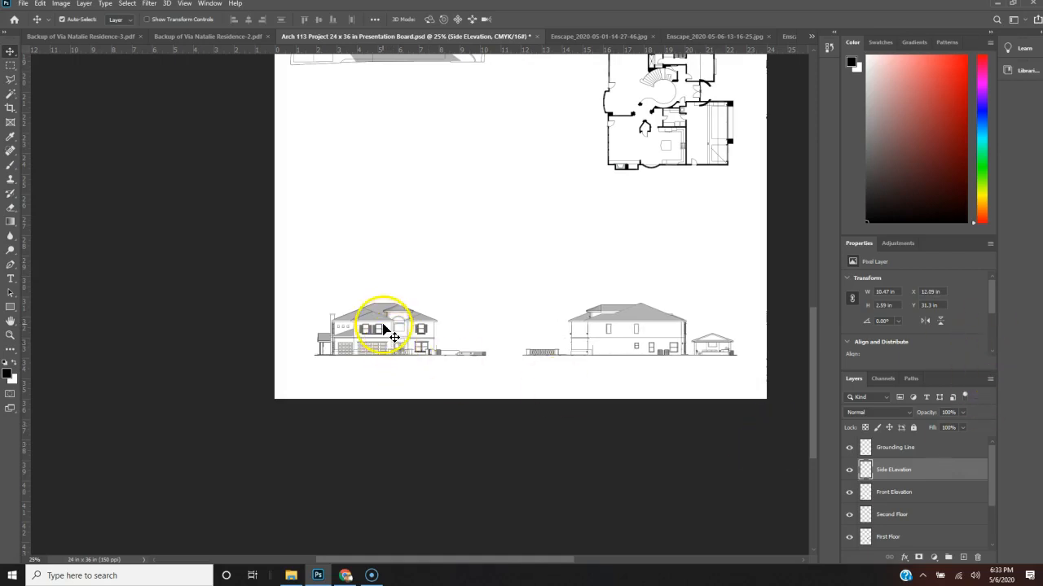
Review the whole board layout, checking the elevations' spacing against the plans, and look closer at the area down to the elevations.
key("ctrl+minus")
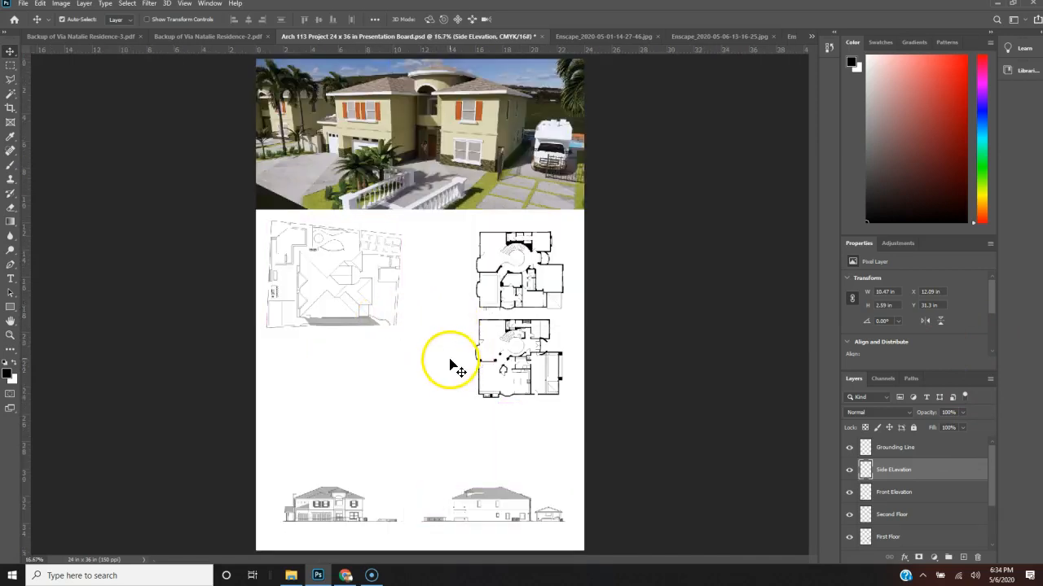
key("ctrl")
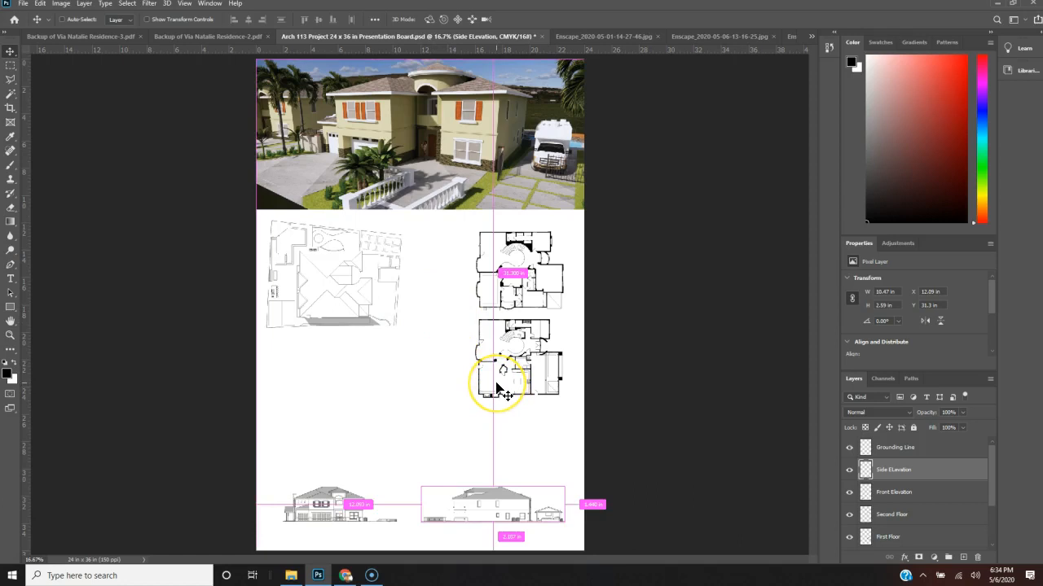
key("ctrl+plus")
key("ctrl+plus")
key("ctrl+plus")
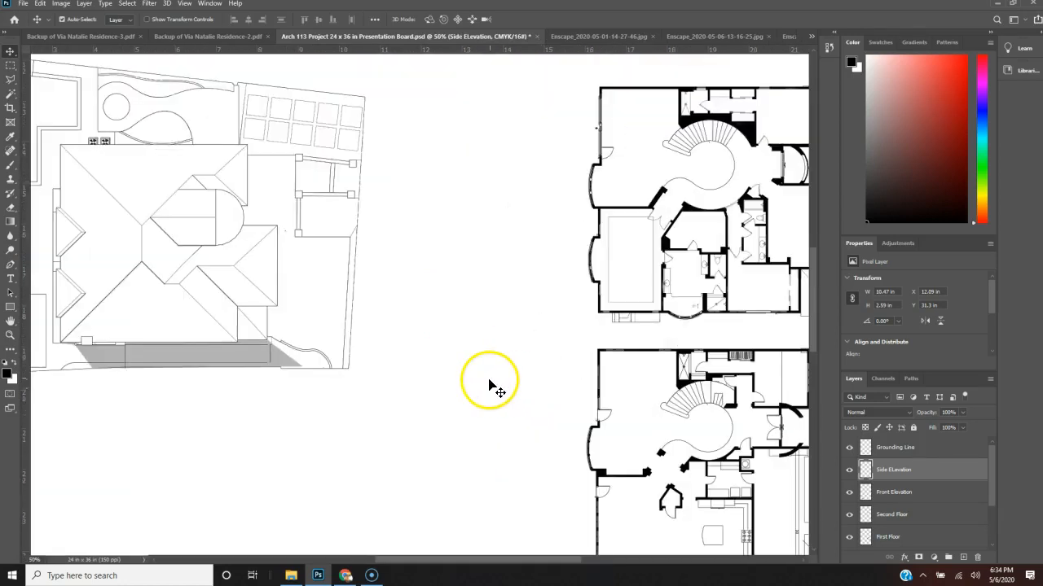
scroll(493, 380, "down", 5)
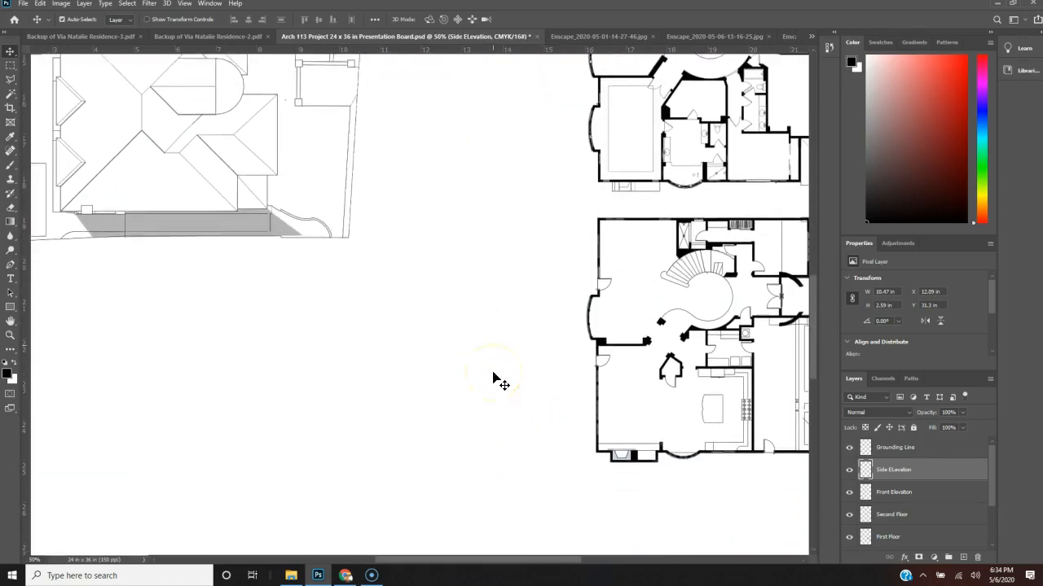
scroll(493, 377, "down", 5)
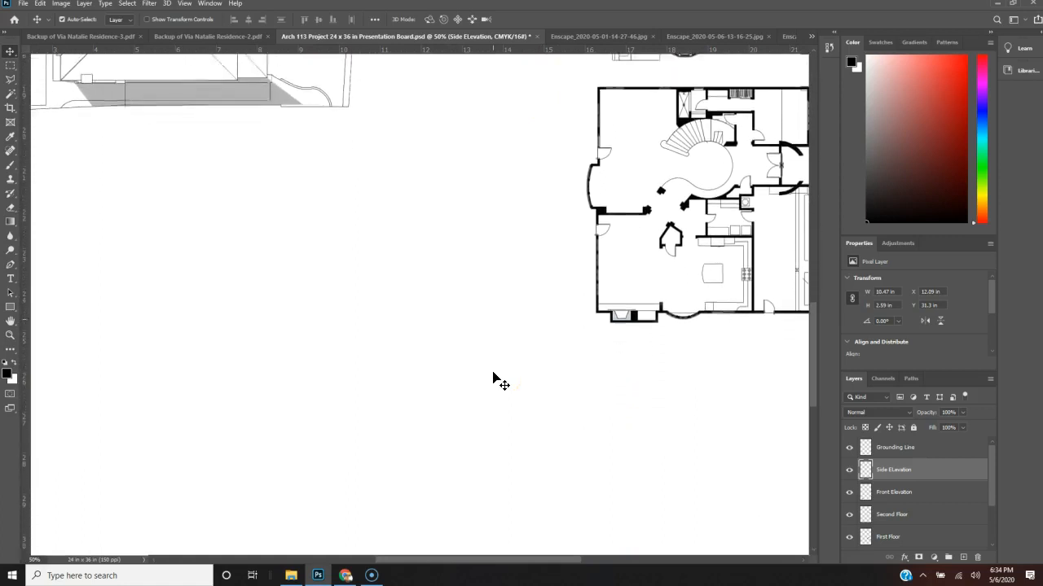
scroll(809, 381, "down", 5)
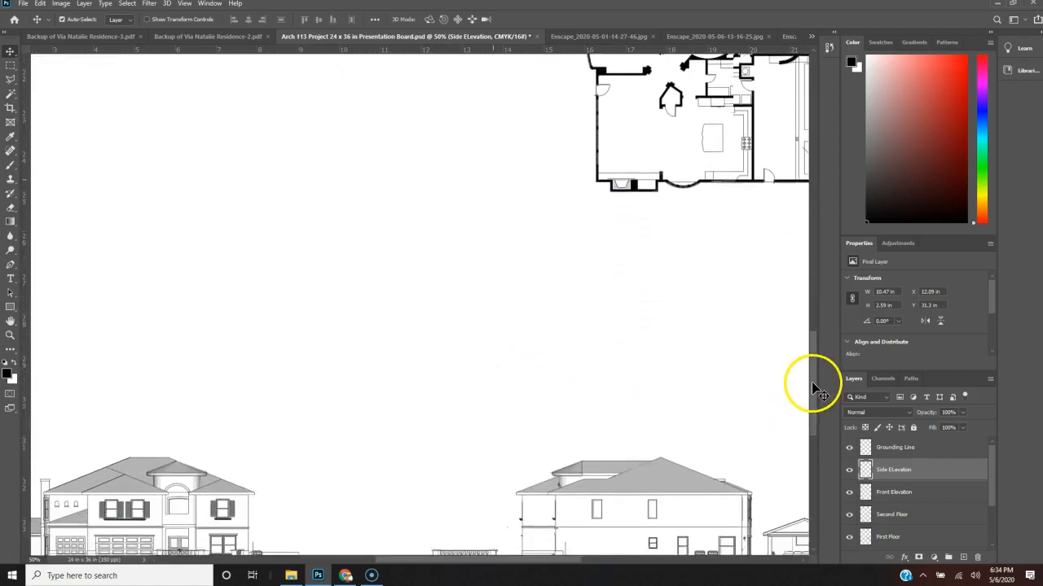
Select a thin horizontal strip about 11.79 in wide and 0.14 in high just below the side elevation.
scroll(811, 382, "down", 5)
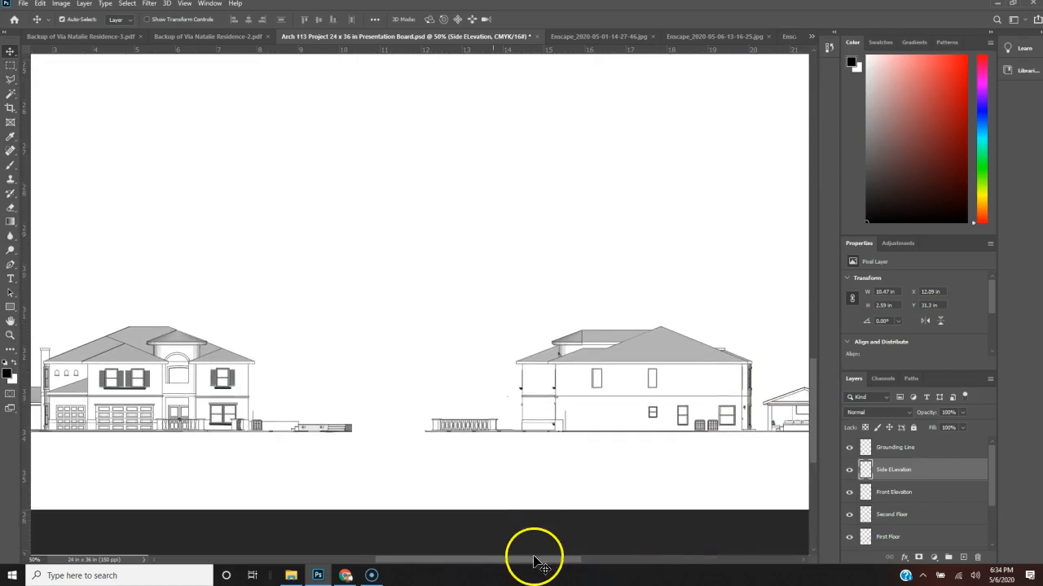
scroll(593, 443, "down", 7)
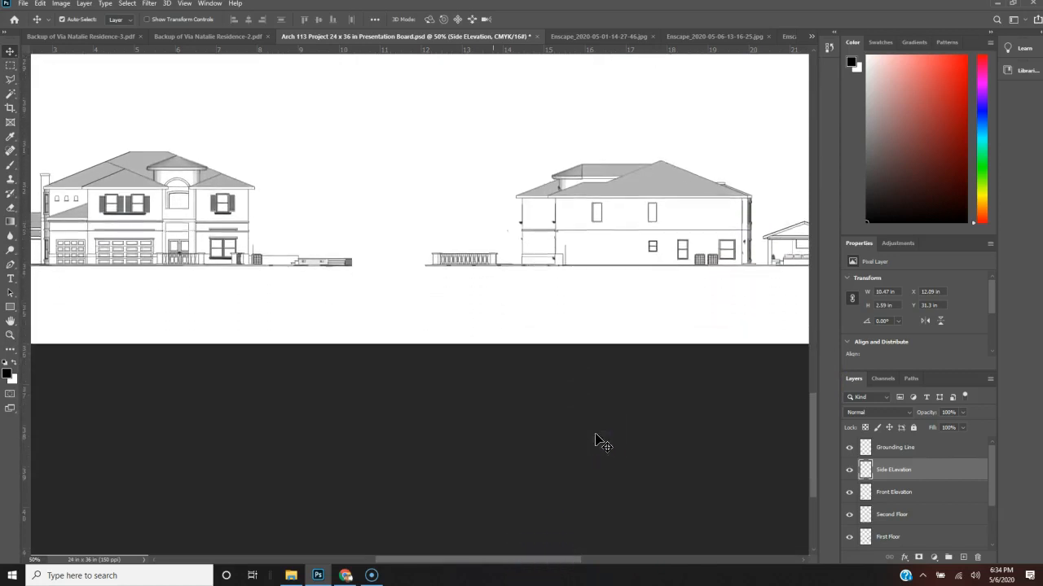
scroll(595, 442, "up", 3)
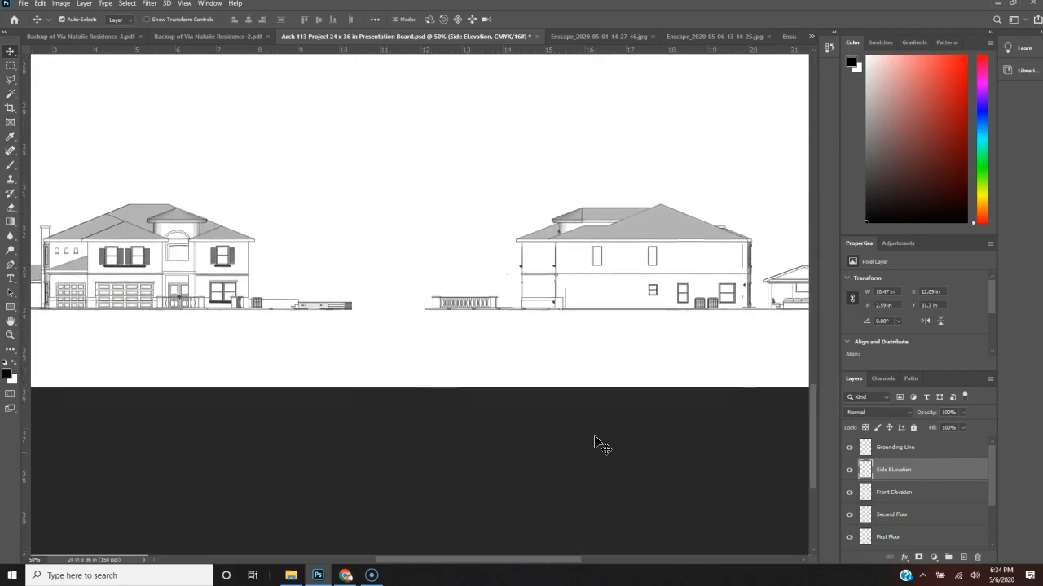
left_click_drag(516, 558, 558, 558)
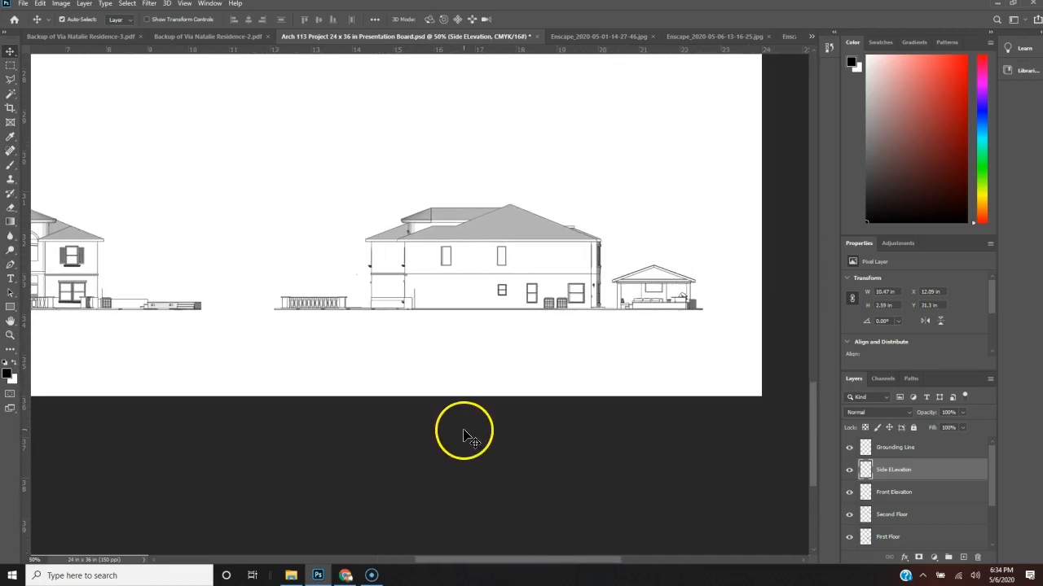
key("ctrl+plus")
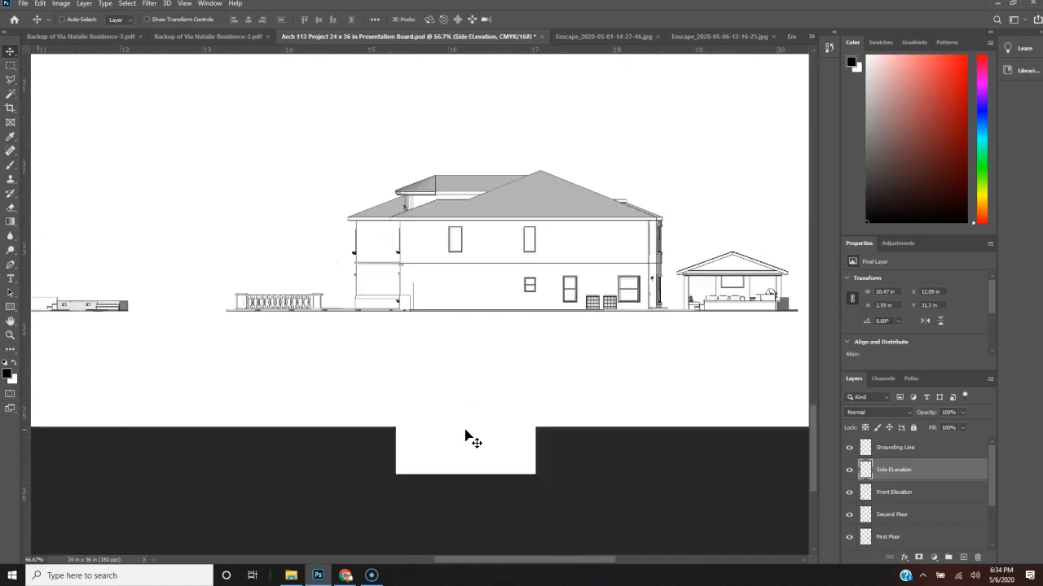
key("ctrl+plus")
left_click_drag(478, 565, 494, 566)
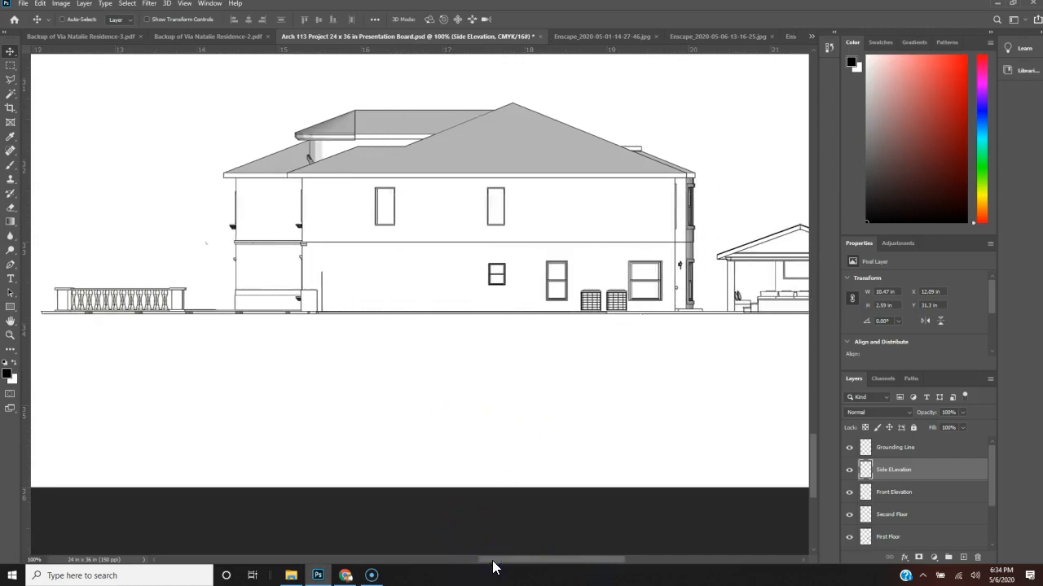
key("ctrl+minus")
key("m")
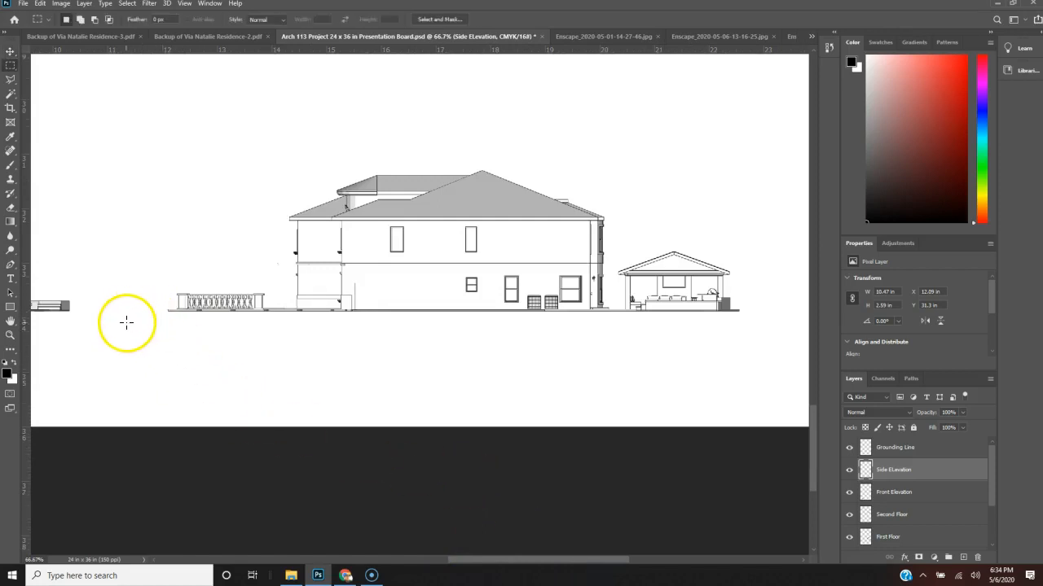
left_click_drag(130, 320, 772, 326)
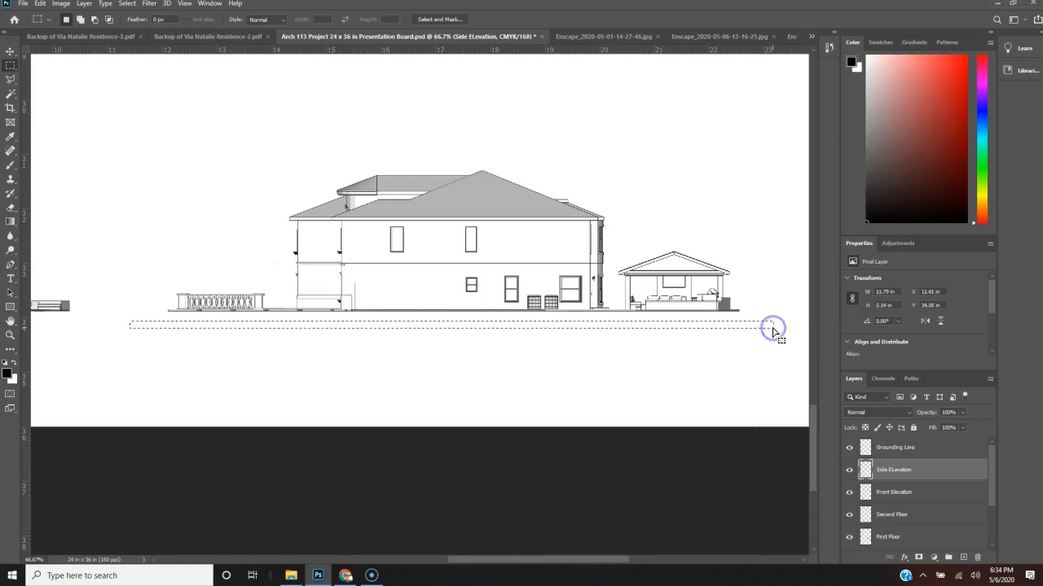
Paint the selected strip solid black with the Brush tool on the Grounding Line layer.
key("b")
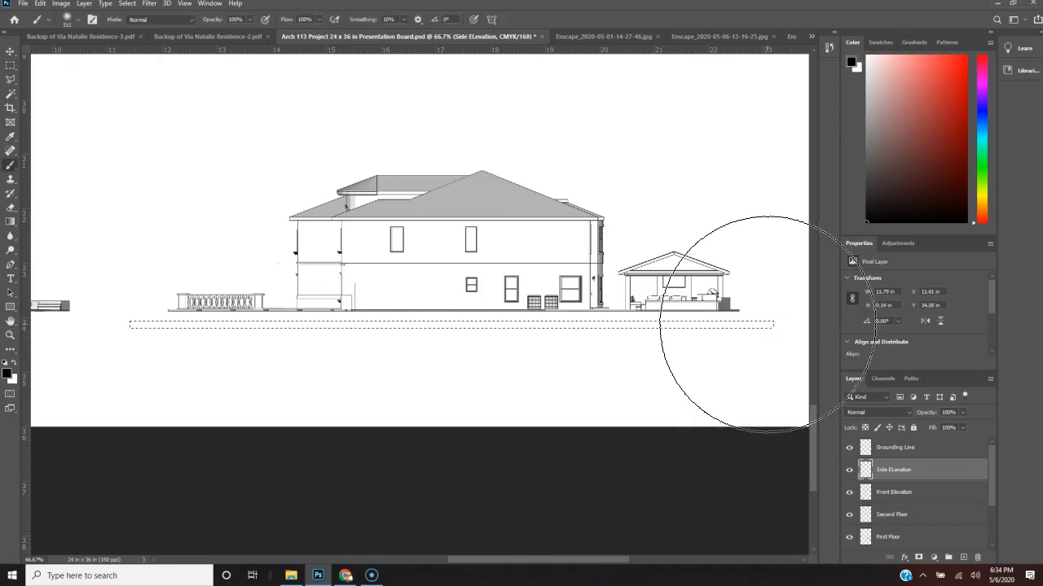
left_click(906, 472)
left_click(921, 448)
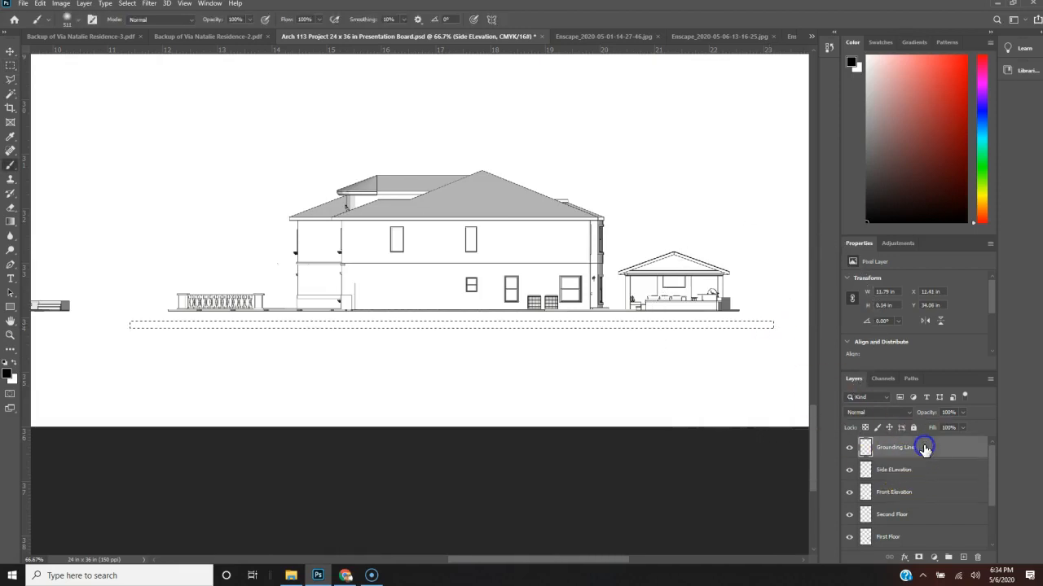
mouse_move(770, 334)
left_mouse_down()
mouse_move(204, 326)
mouse_move(712, 332)
mouse_move(169, 303)
mouse_move(704, 329)
mouse_move(302, 298)
mouse_move(379, 333)
mouse_move(457, 342)
left_mouse_up()
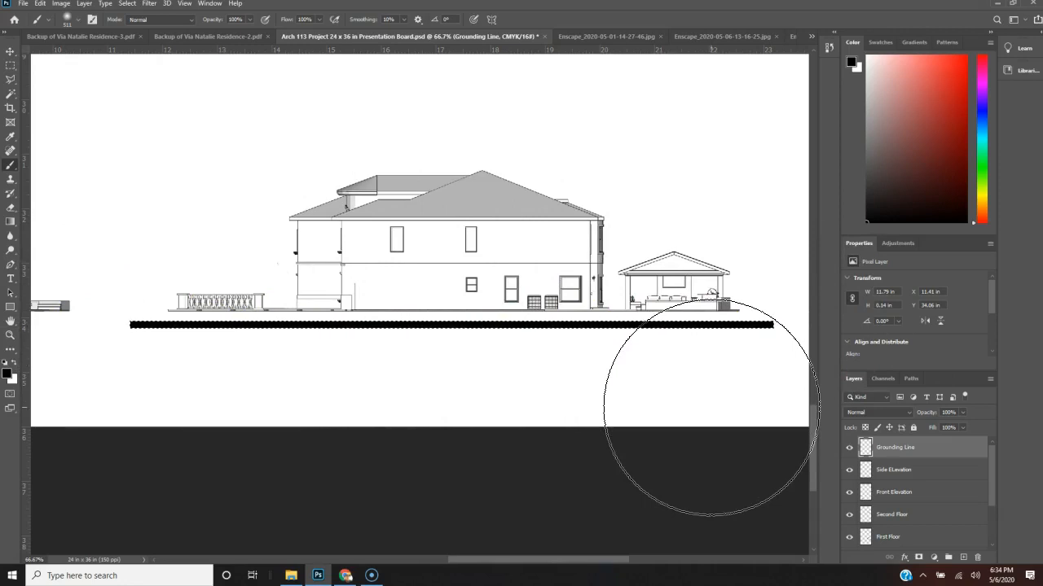
left_click(791, 368)
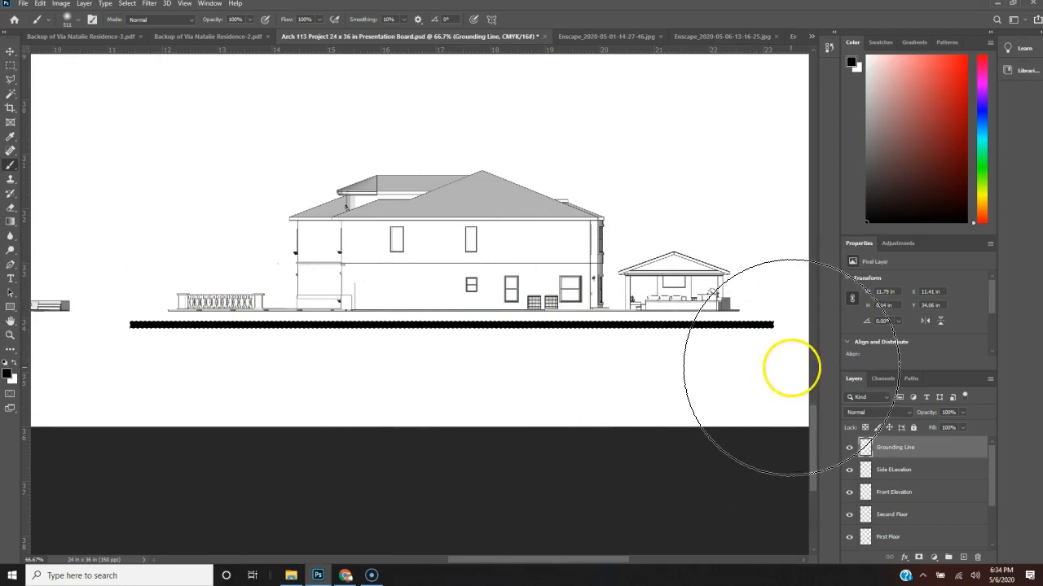
Move the black strip up against the side elevation's base, to a Y position of about 33.85 in, and deselect it.
key("v")
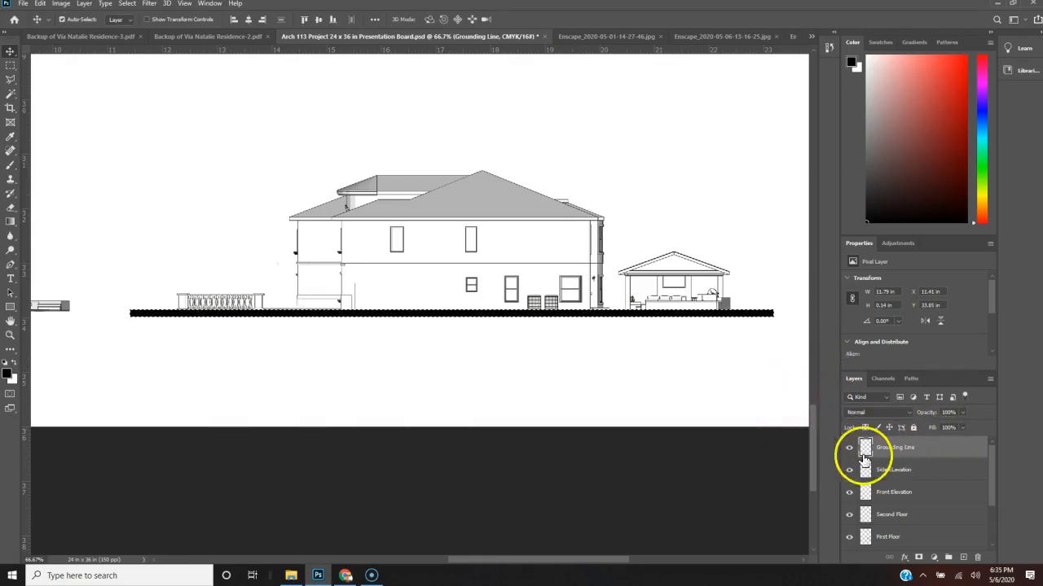
key("m")
left_click(737, 417)
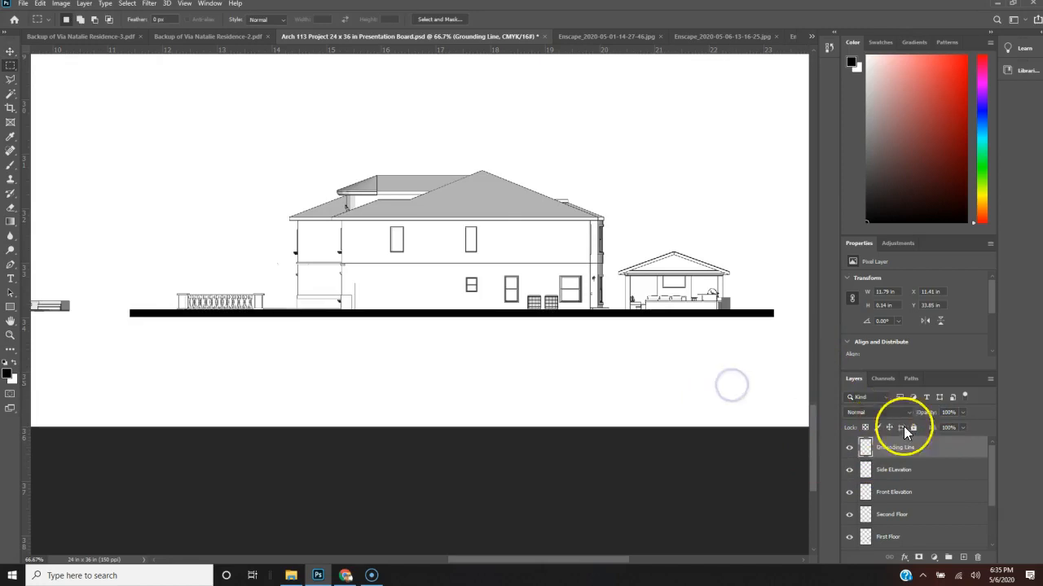
Duplicate the Grounding Line layer within the presentation board, keeping the suggested name.
mouse_move(597, 563)
left_mouse_down()
mouse_move(535, 565)
mouse_move(606, 560)
left_mouse_up()
right_click(925, 447)
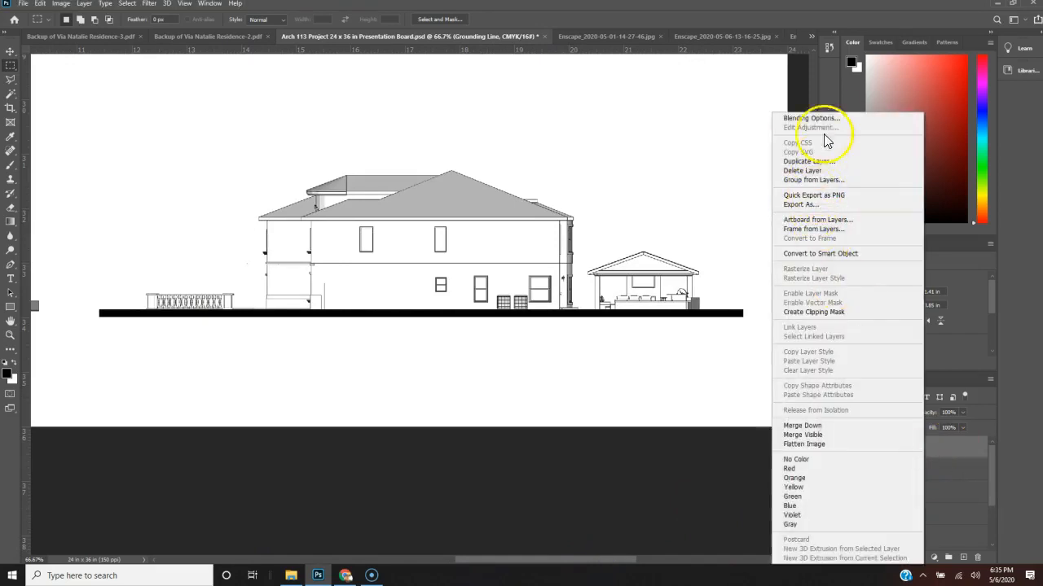
left_click(826, 163)
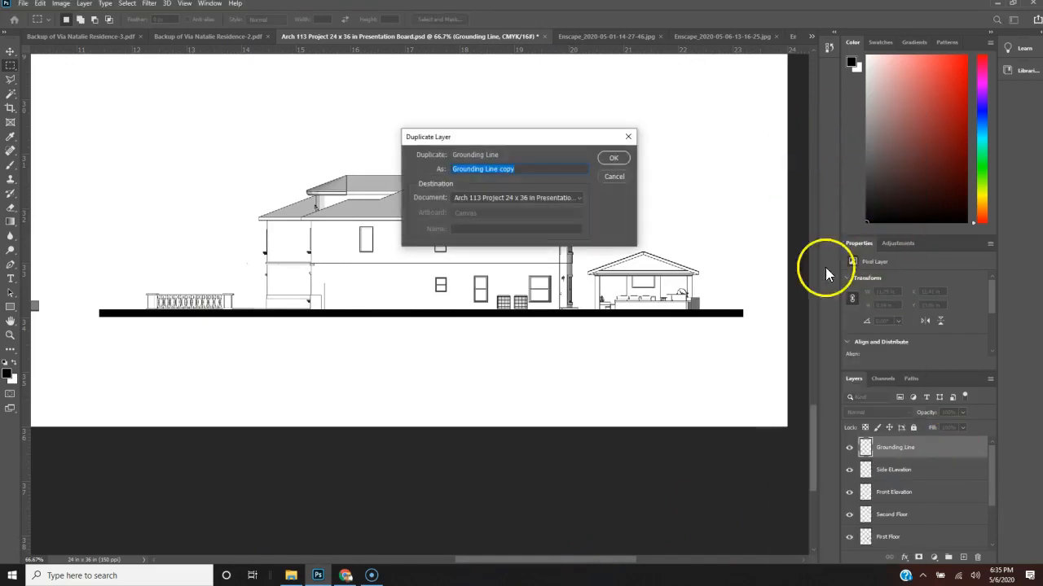
left_click(604, 157)
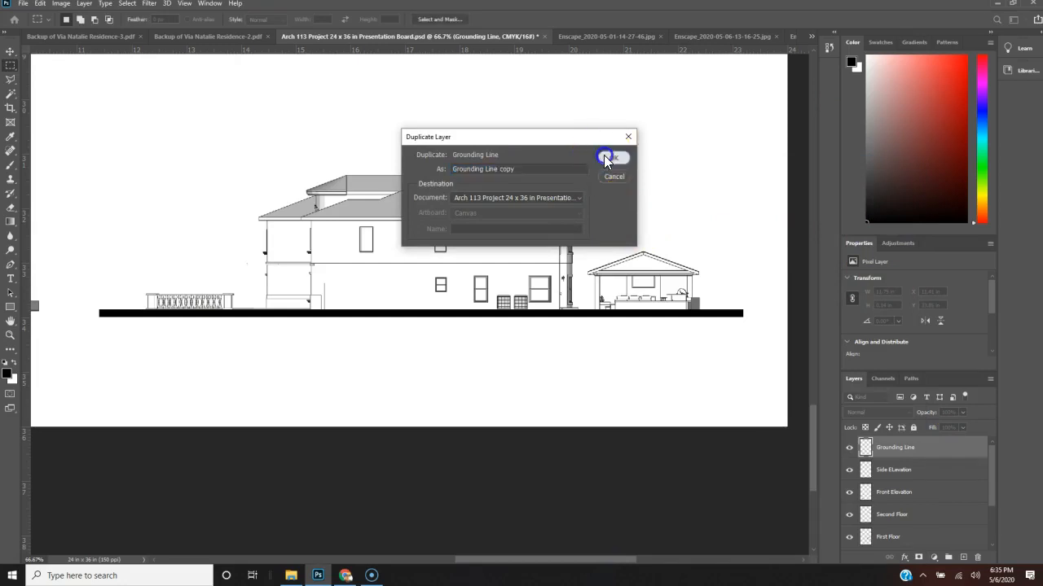
Move the duplicated grounding line left beneath the front elevation, level with the original line.
key("v")
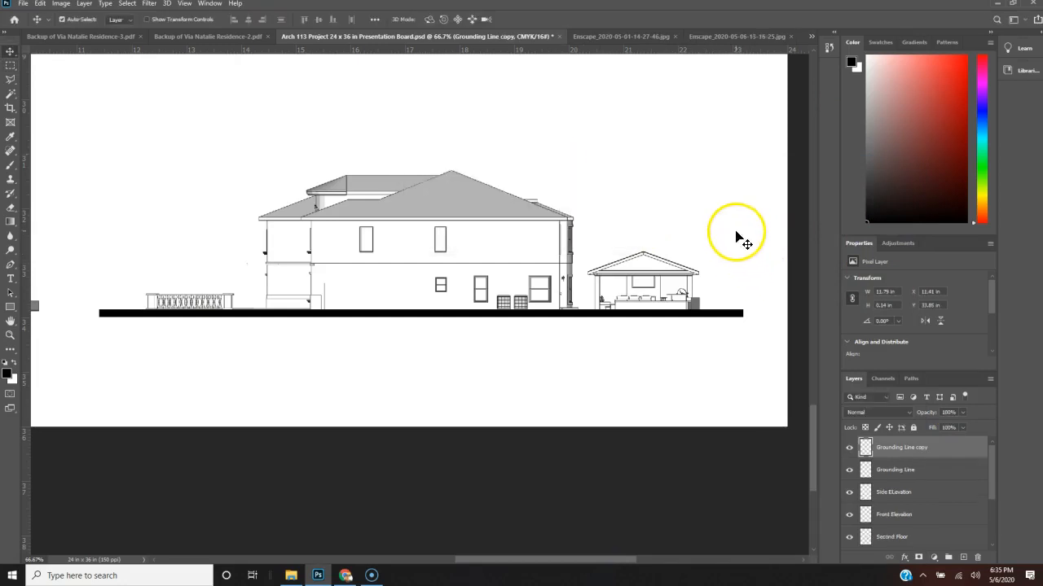
left_click_drag(481, 561, 360, 571)
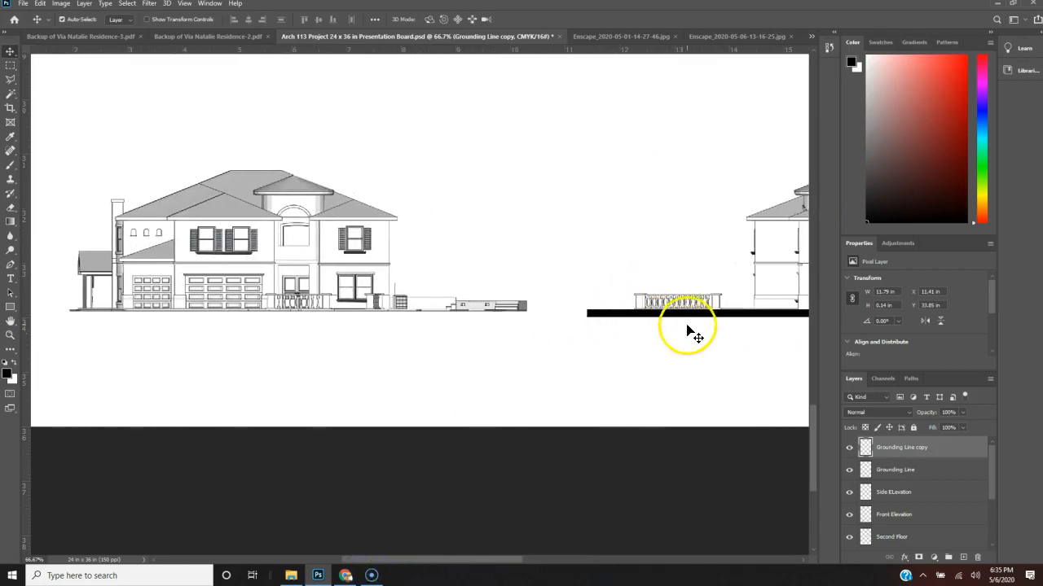
left_click_drag(704, 318, 65, 318)
left_click_drag(473, 560, 462, 561)
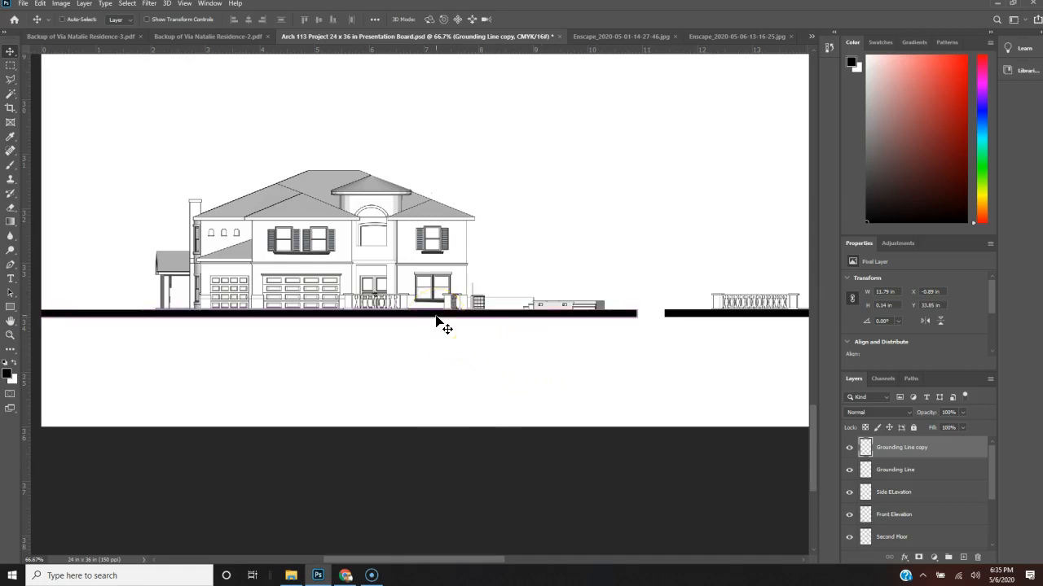
Scale the front elevation's grounding line from its left end to about 85.92%, so it starts about 0.77 in from the board's edge.
key("ctrl+t")
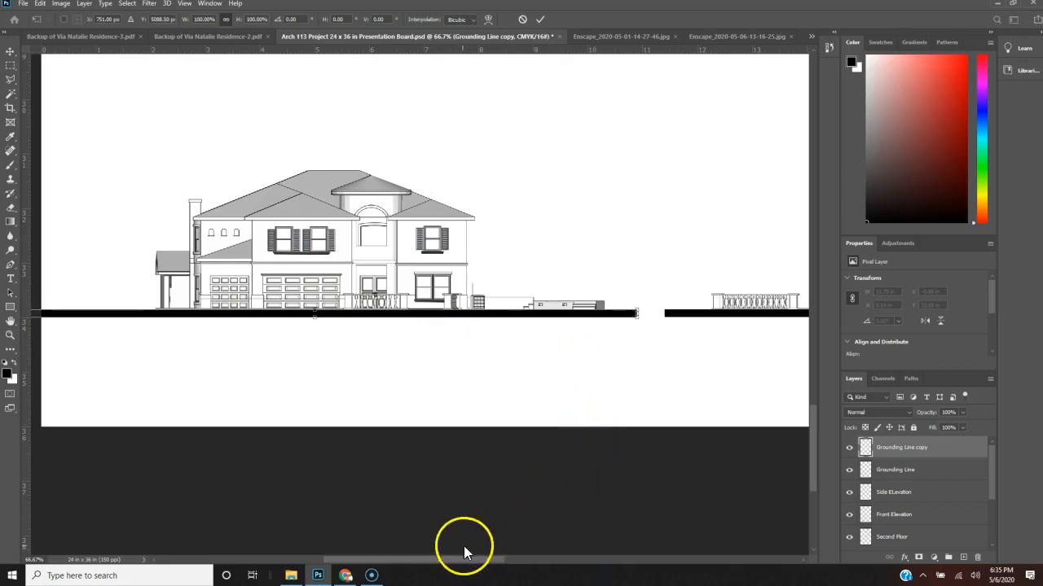
left_click_drag(440, 562, 407, 562)
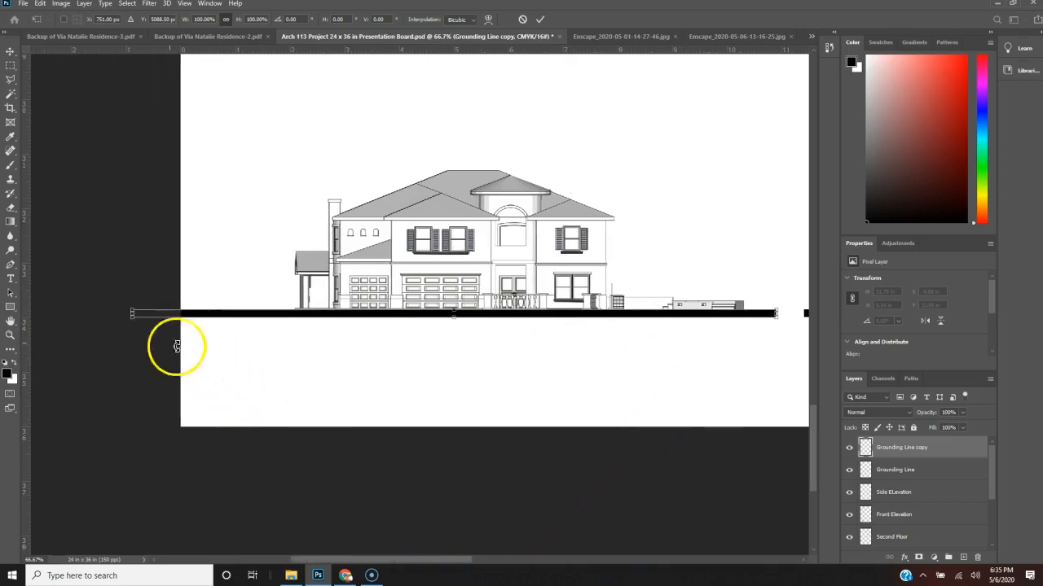
left_click_drag(132, 314, 232, 315)
left_click_drag(224, 316, 222, 315)
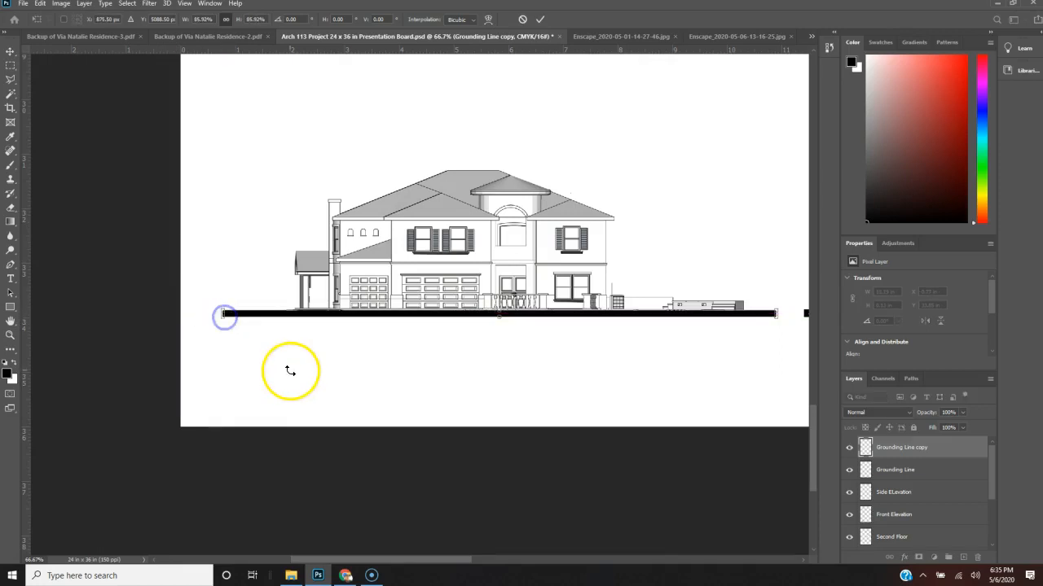
left_click(410, 448)
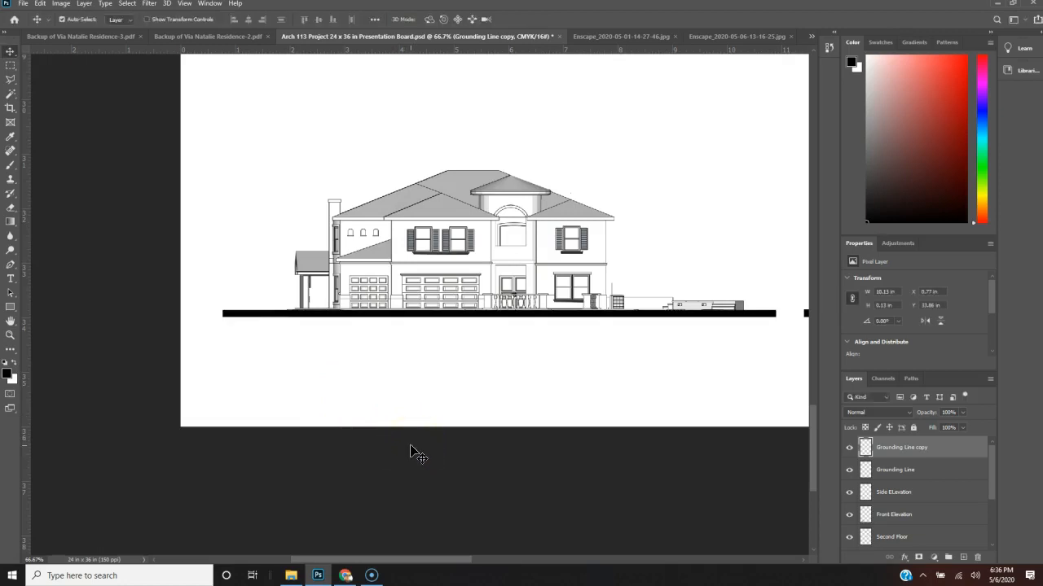
Switch to Backup of Via Natalie Residence-6.pdf and copy the building section within a selection about 17.78 in wide and 10.3 in high.
key("ctrl+minus")
key("ctrl+minus")
key("ctrl+minus")
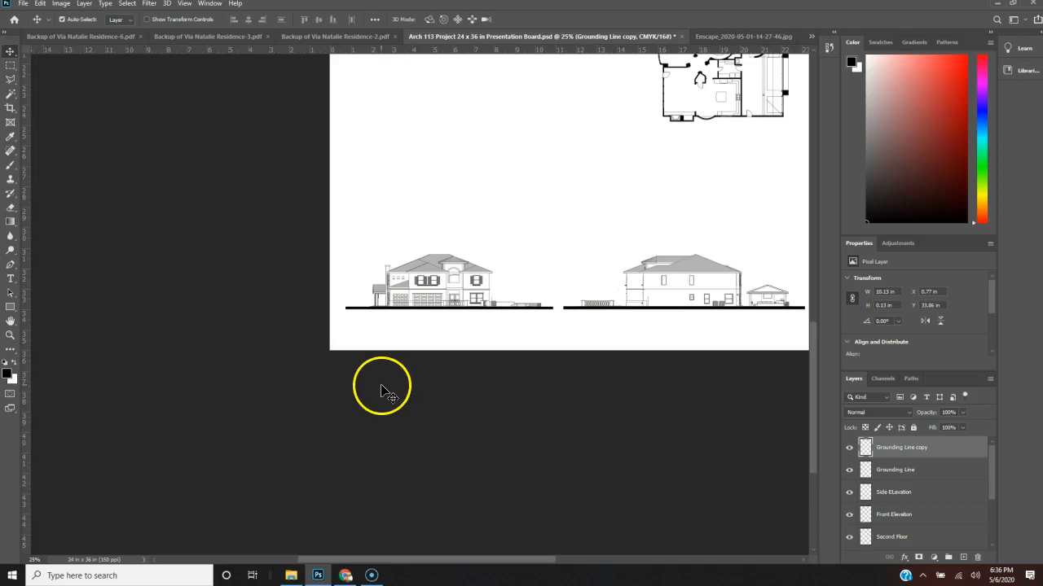
scroll(747, 396, "up", 3)
scroll(748, 395, "up", 2)
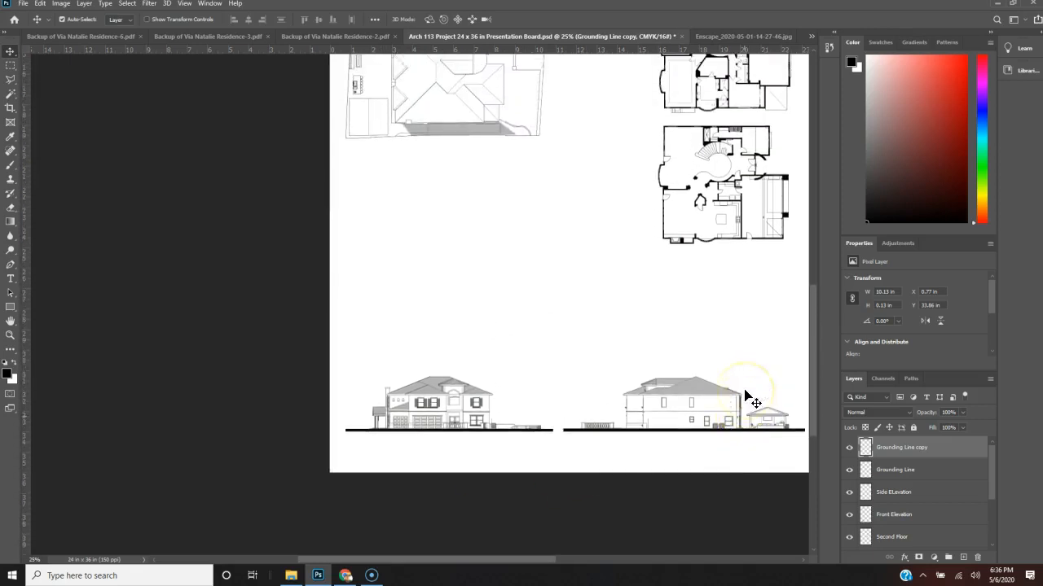
scroll(700, 380, "up", 1)
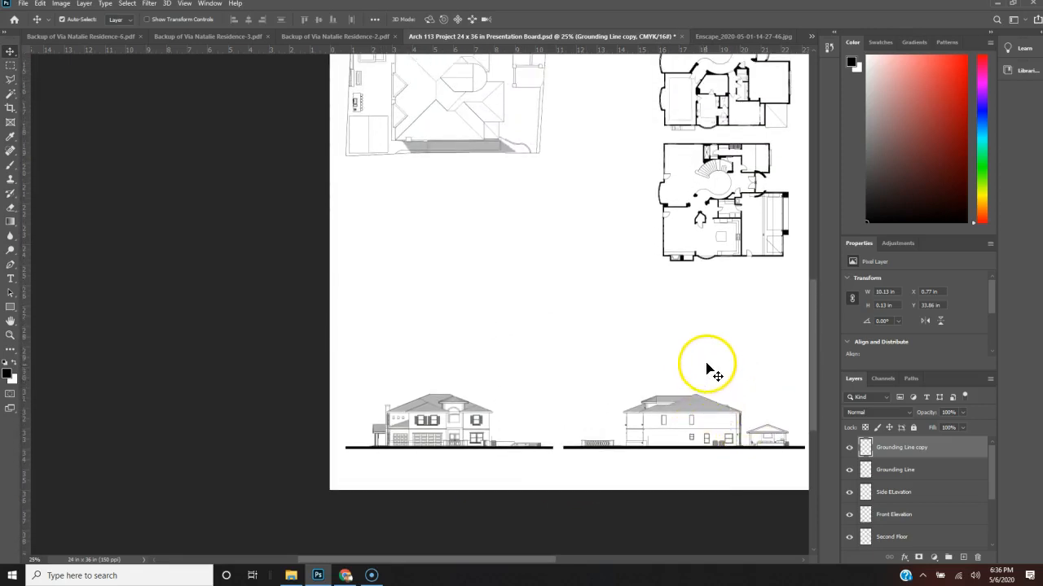
left_click(90, 36)
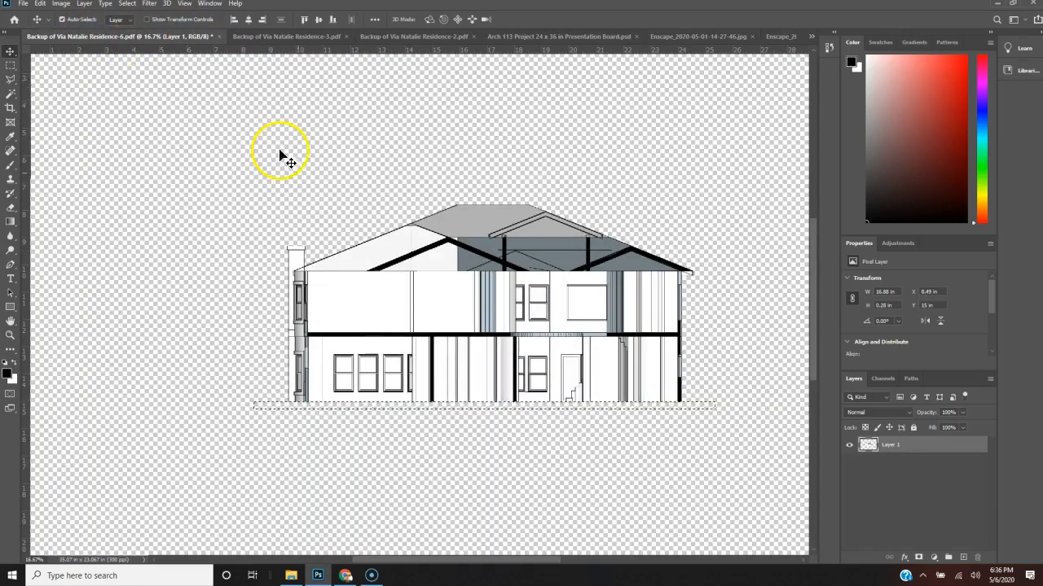
key("m")
left_click_drag(233, 147, 717, 426)
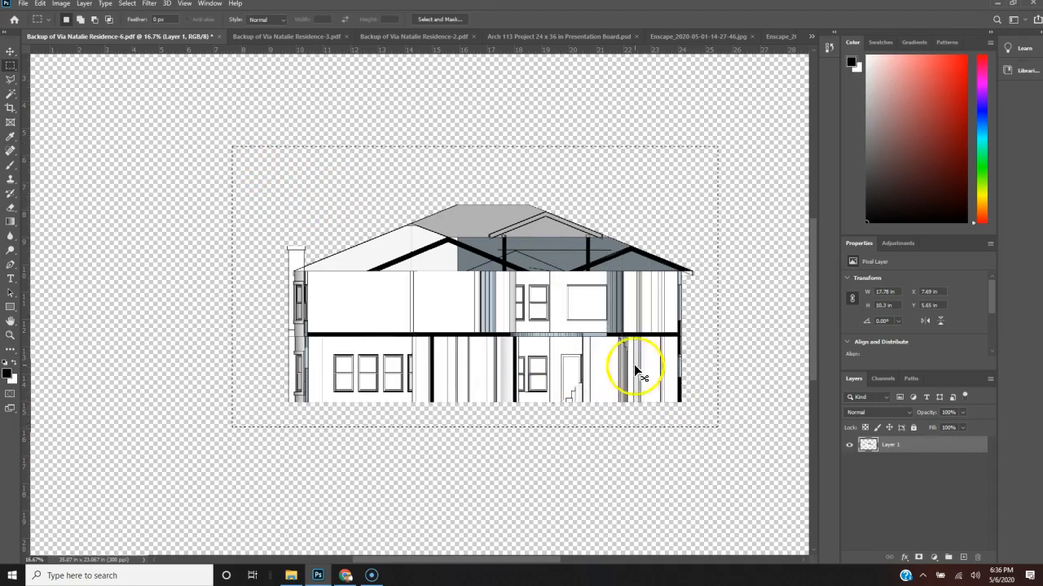
Close Backup of Via Natalie Residence-3.pdf and Backup of Via Natalie Residence-2.pdf without saving changes.
left_click(334, 38)
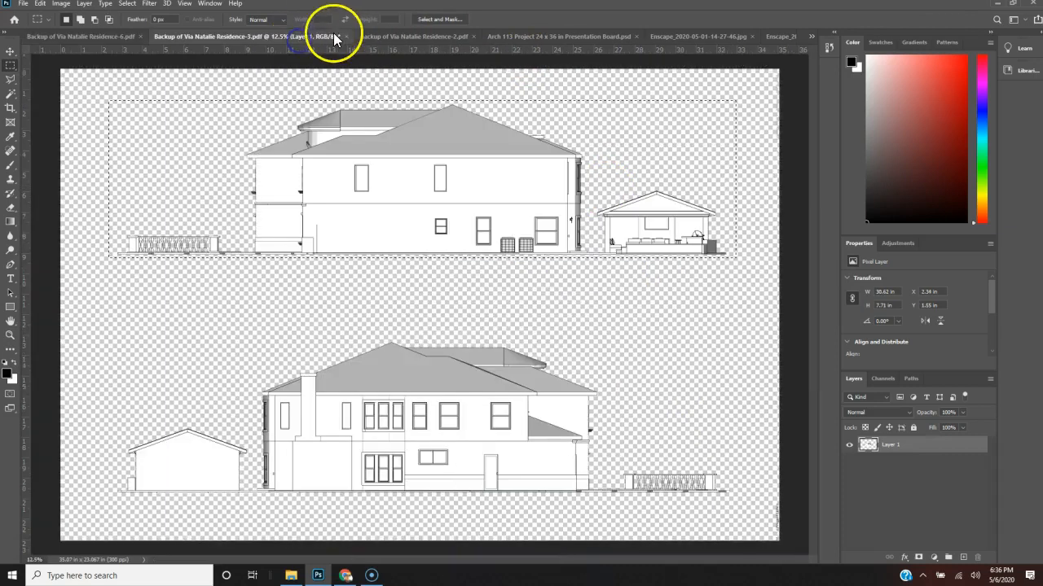
left_click(345, 36)
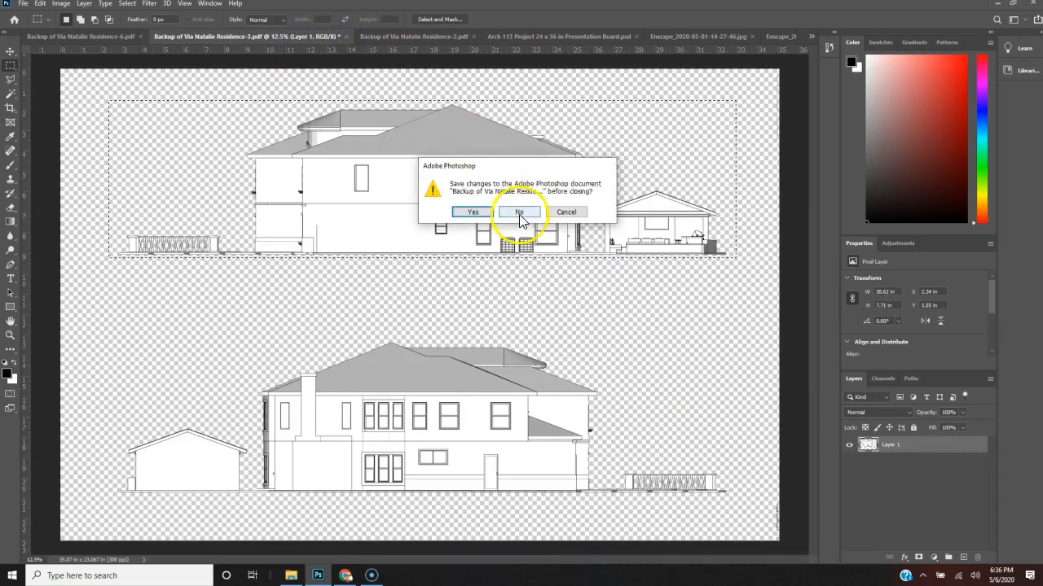
left_click(520, 213)
left_click(309, 36)
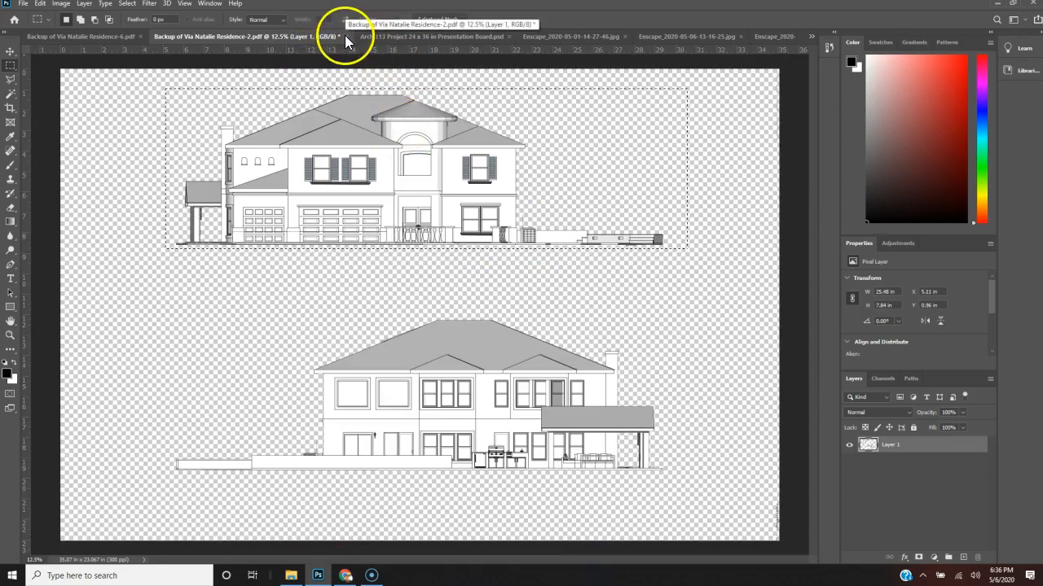
left_click(346, 36)
left_click(516, 210)
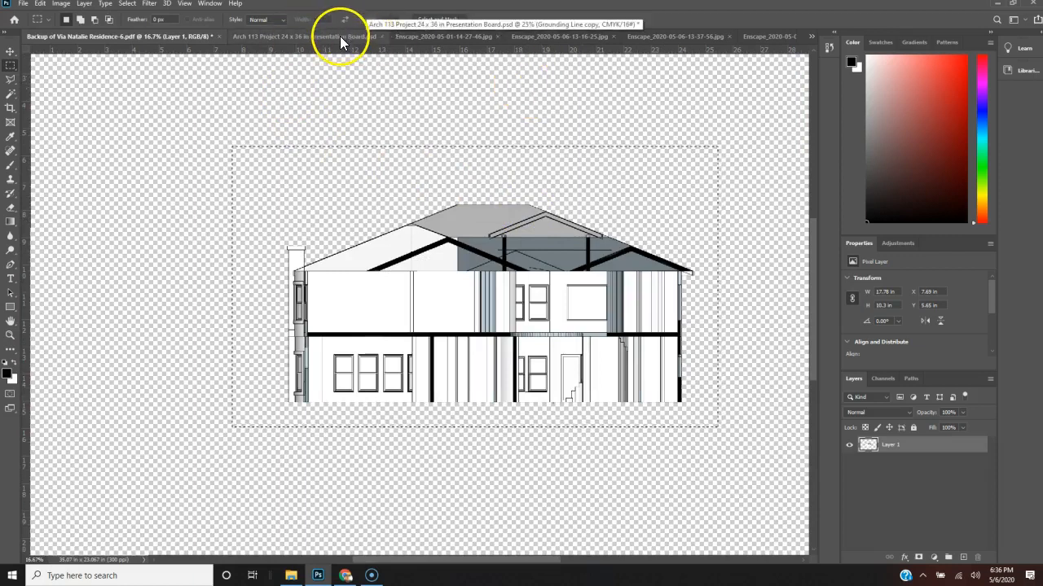
Paste the copied building section into the Arch 113 Project 24 x 36 in Presentation Board document.
left_click(339, 36)
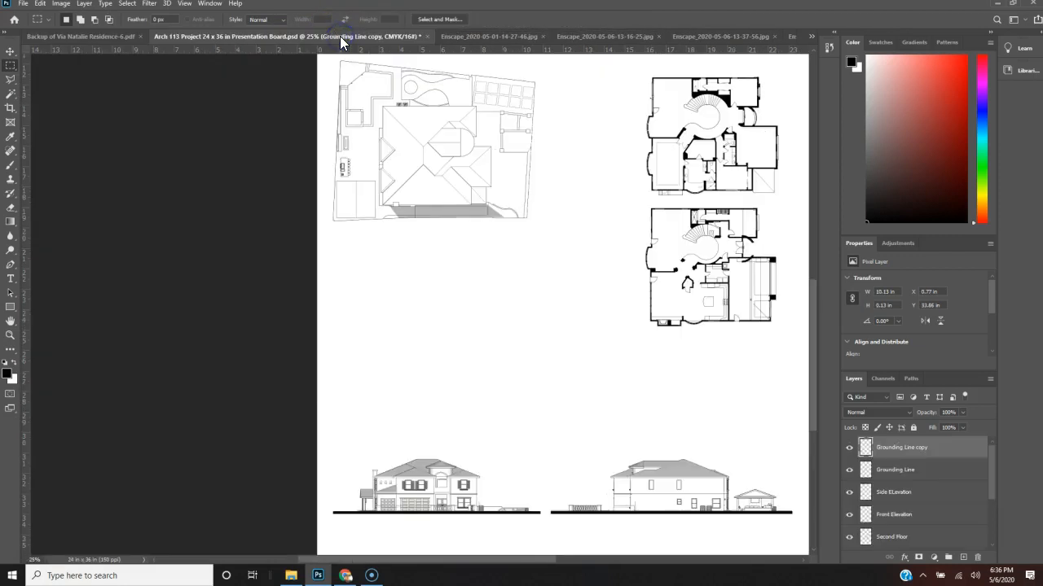
key("ctrl+v")
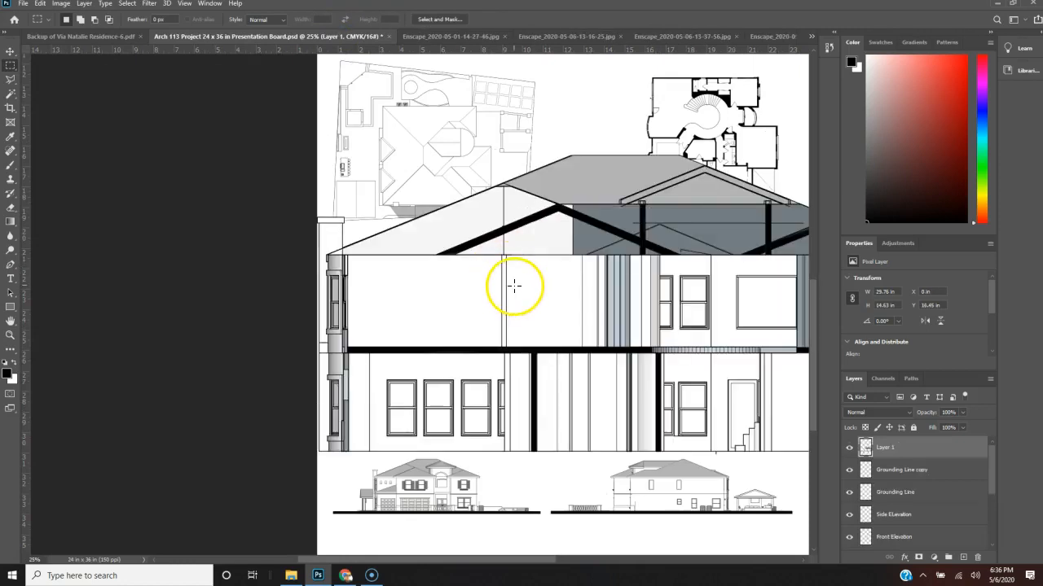
Scale the pasted building section to 22% and place it above the front elevation at about X 1.94 in, Y 26.5 in.
key("ctrl+t")
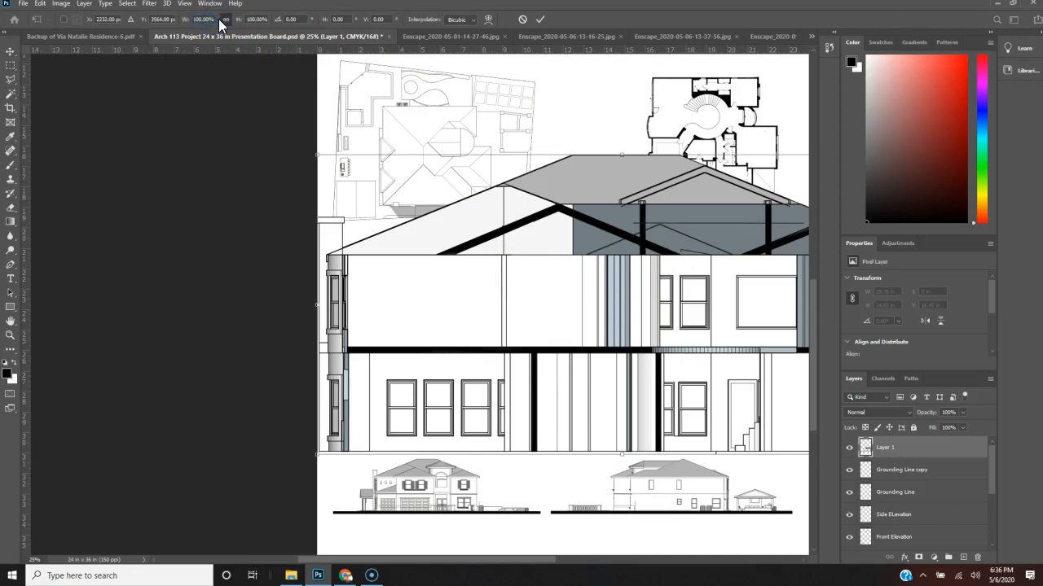
type("22")
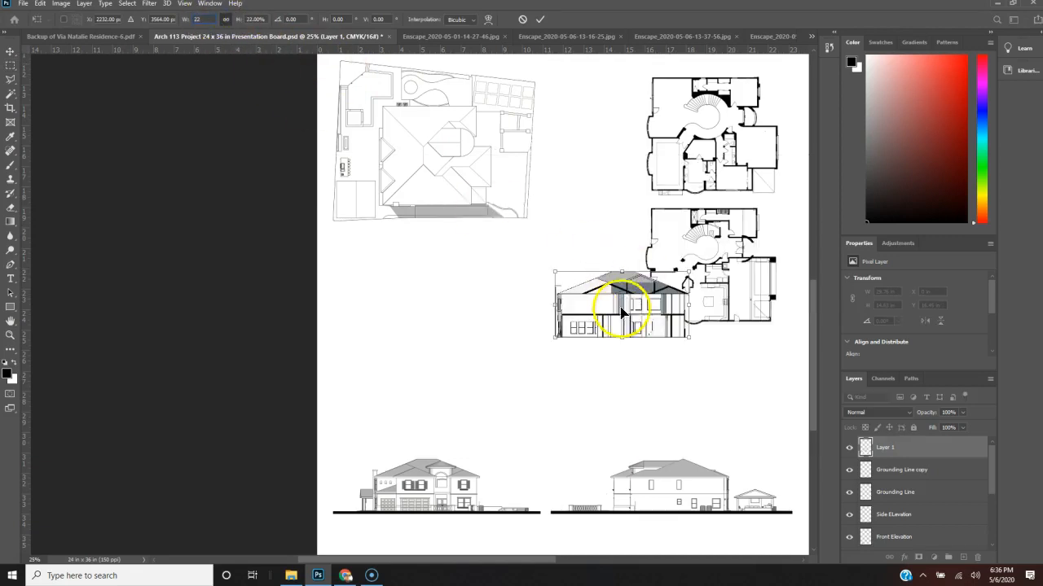
left_click_drag(607, 292, 427, 387)
key("Return")
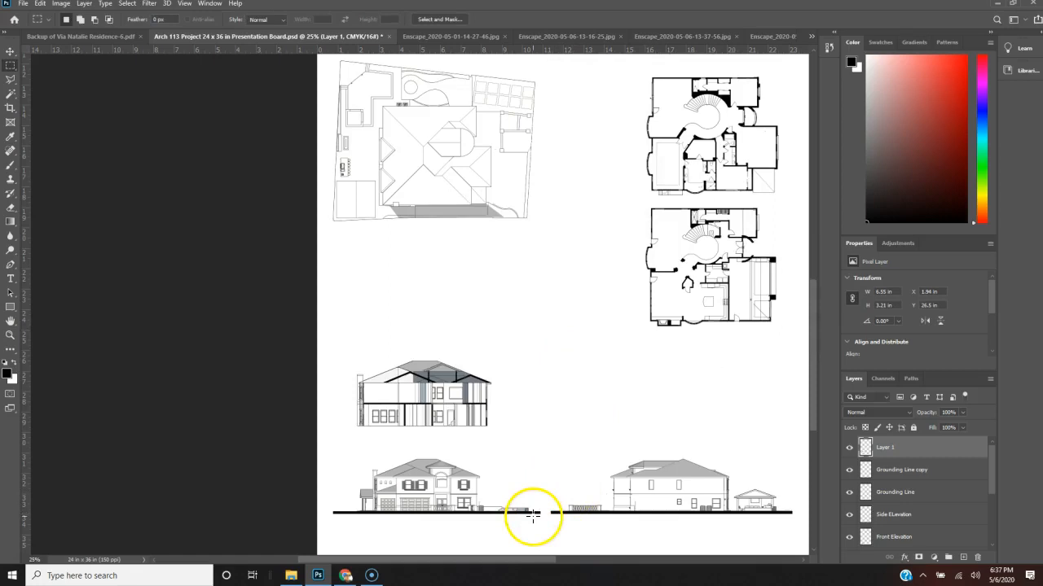
Duplicate the Grounding Line copy layer as Grounding Line copy 2 within the presentation board document.
left_click(931, 471)
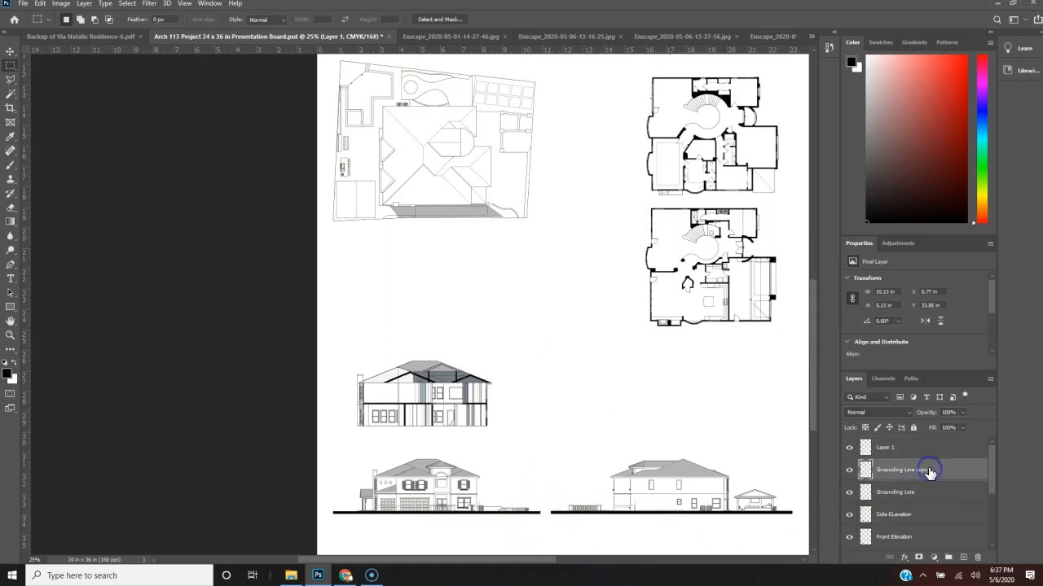
right_click(930, 472)
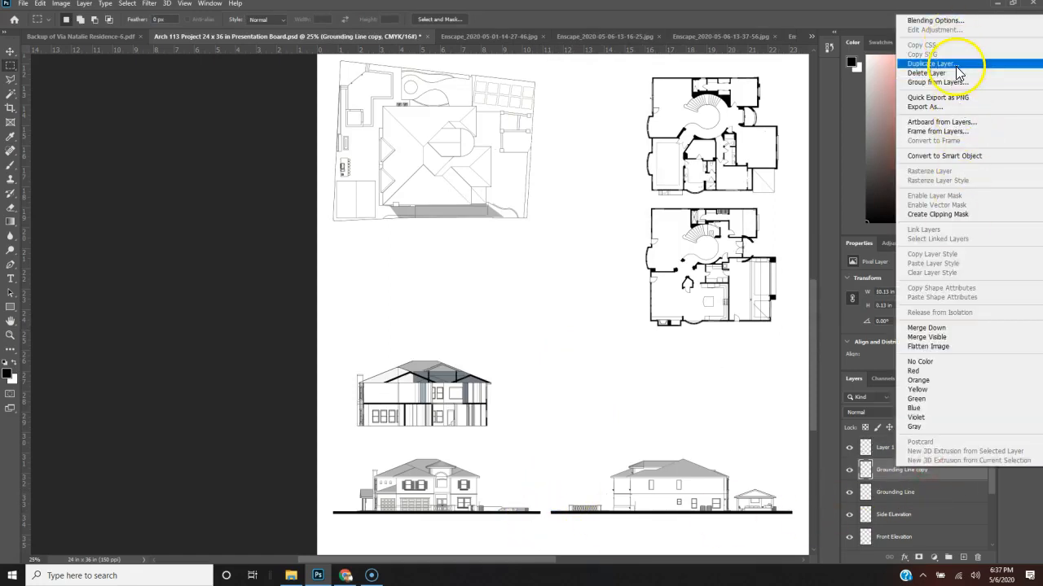
left_click(928, 64)
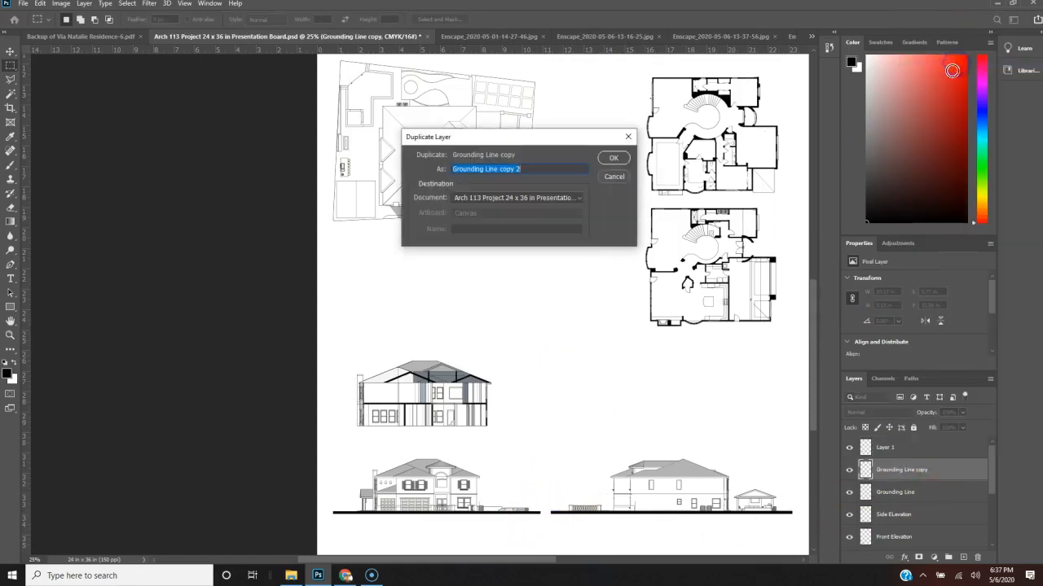
left_click(616, 159)
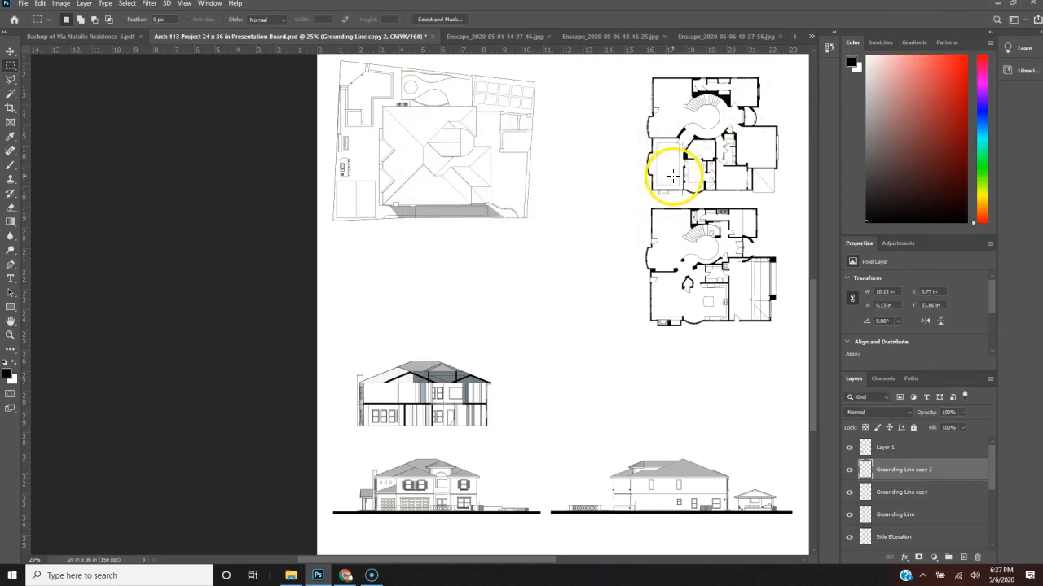
Move the duplicated grounding line straight up to the base of the building section, at about Y 29.7 in.
key("v")
left_click_drag(673, 177, 673, 153)
key("shift+Up")
key("shift+Up")
key("shift+Up")
key("shift+Up")
key("shift+Up")
key("shift+Up")
key("shift+Up")
key("shift+Up")
key("shift+Up")
key("shift+Up")
key("shift+Up")
key("shift+Up")
key("shift+Up")
key("shift+Up")
key("shift+Up")
key("shift+Up")
key("shift+Up")
key("shift+Up")
key("shift+Up")
key("shift+Up")
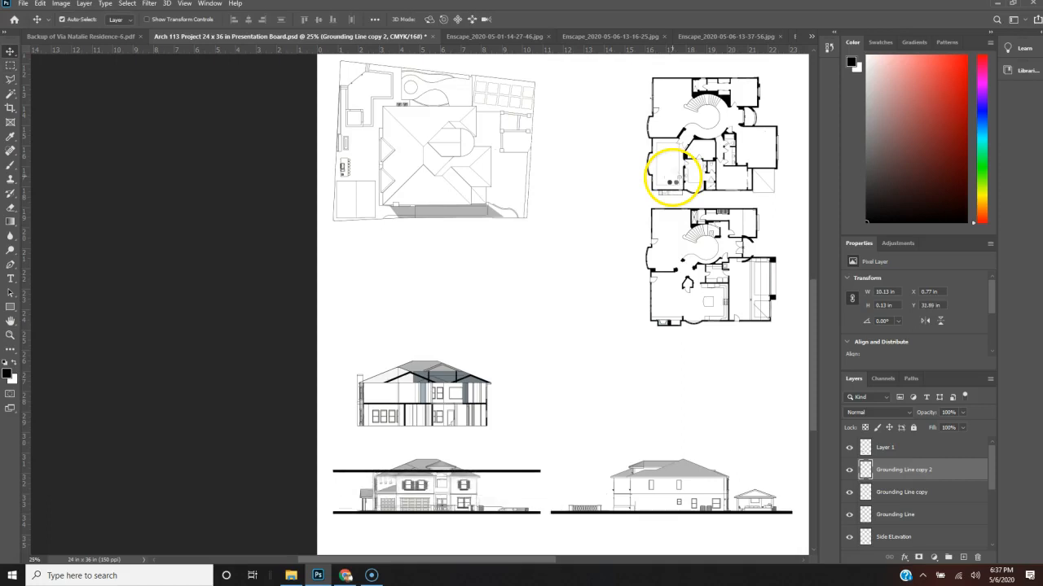
key("shift+Up")
key("shift+Up")
key("shift+Up")
key("shift+Up")
key("shift+Up")
key("shift+Up")
key("shift+Up")
key("shift+Up")
key("shift+Up")
key("shift+Up")
key("shift+Up")
key("shift+Up")
key("shift+Up")
key("shift+Up")
key("shift+Up")
key("shift+Up")
key("shift+Up")
key("shift+Up")
key("shift+Up")
key("shift+Up")
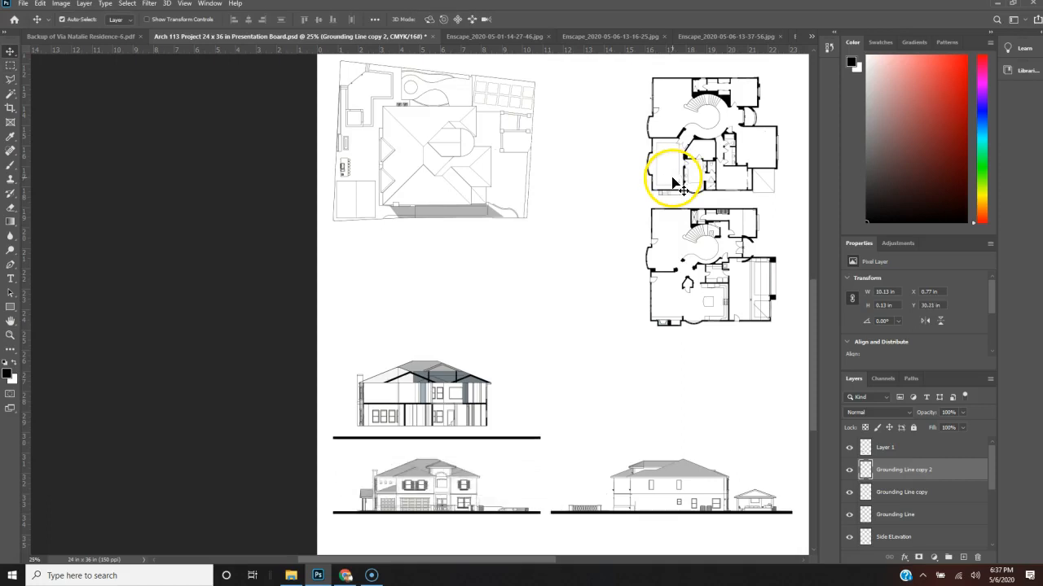
key("shift+Up")
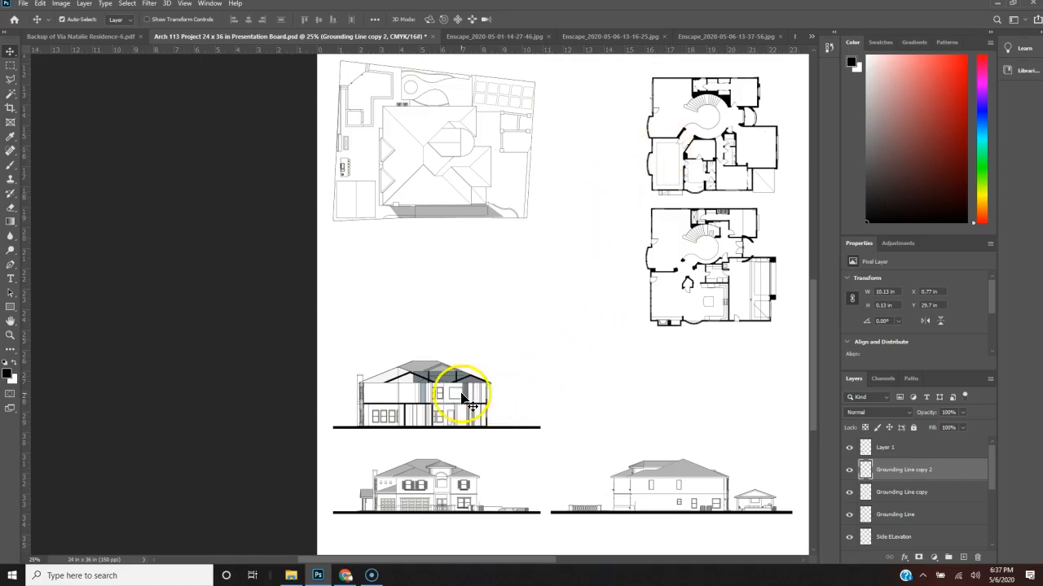
Rename the building section's layer Section and scale the drawing to 130%.
left_click(893, 450)
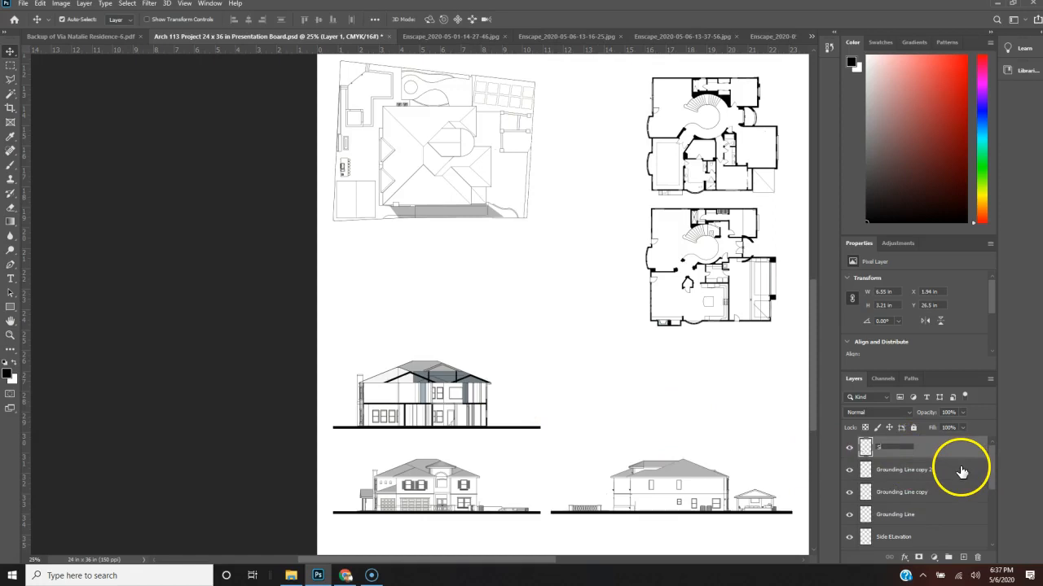
key("Return")
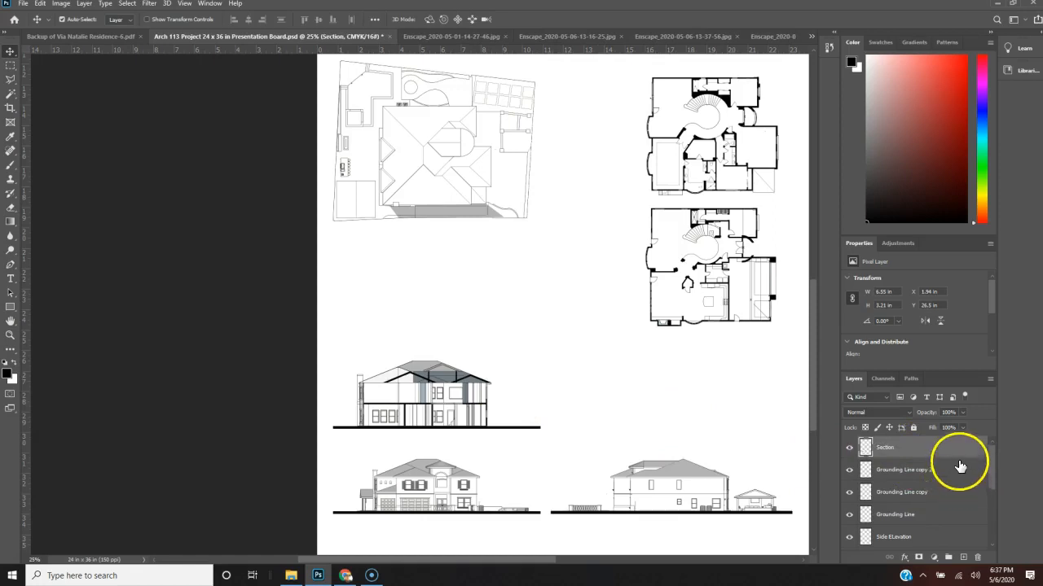
key("ctrl+t")
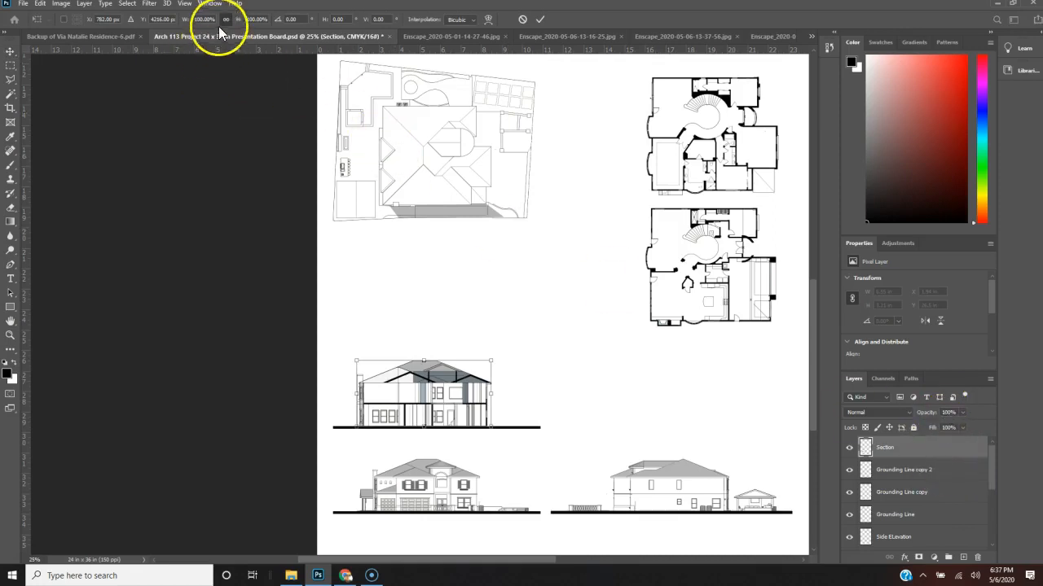
left_click(189, 22)
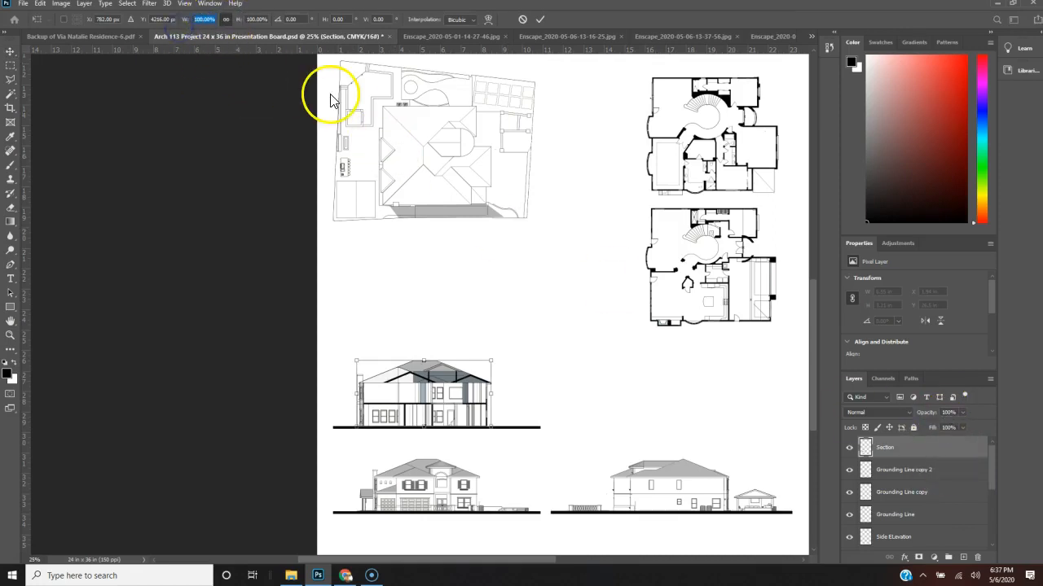
type("130")
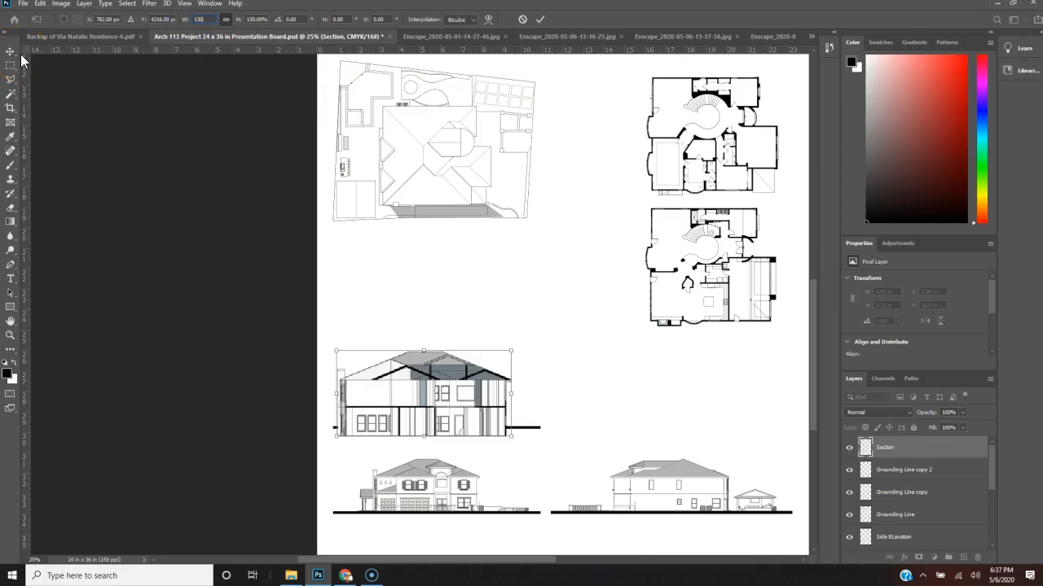
key("Up")
key("Up")
key("Up")
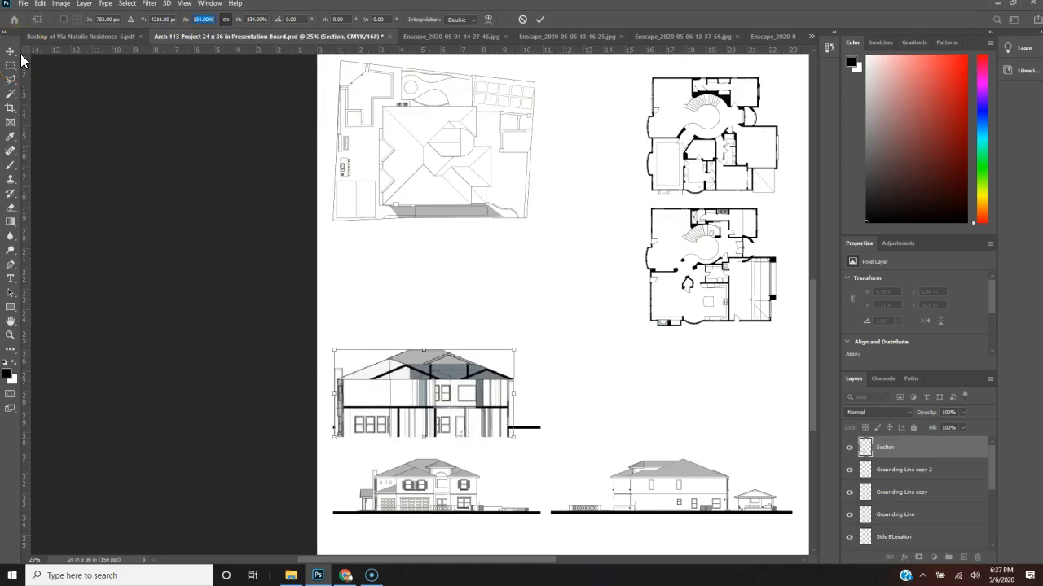
key("Down")
key("Down")
key("Down")
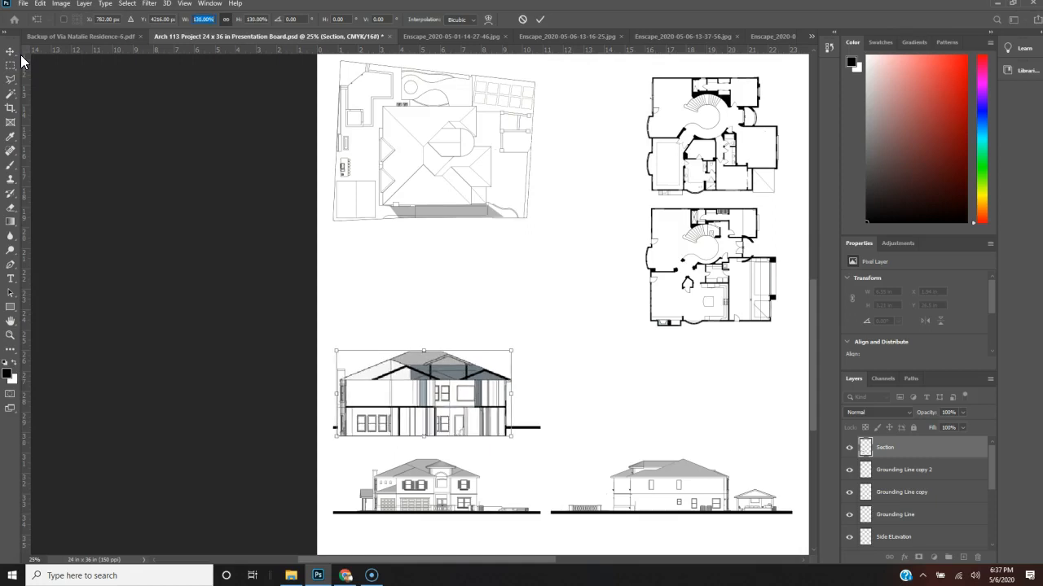
Set the enlarged building section on its grounding line at about X 1.45 in, Y 25.52 in, and apply the transform.
left_click_drag(442, 379, 458, 363)
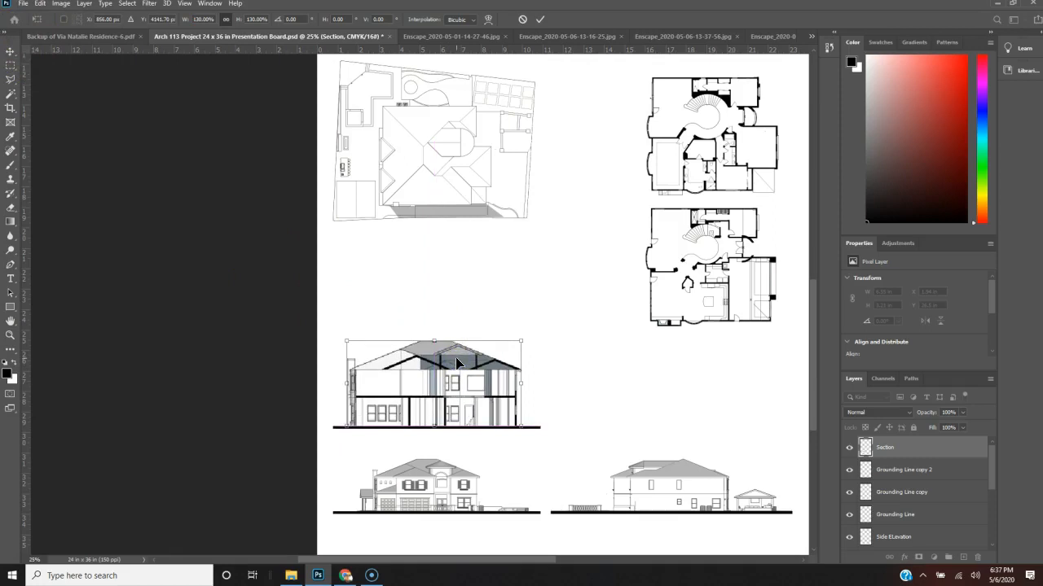
key("Up")
key("Up")
key("Up")
key("Up")
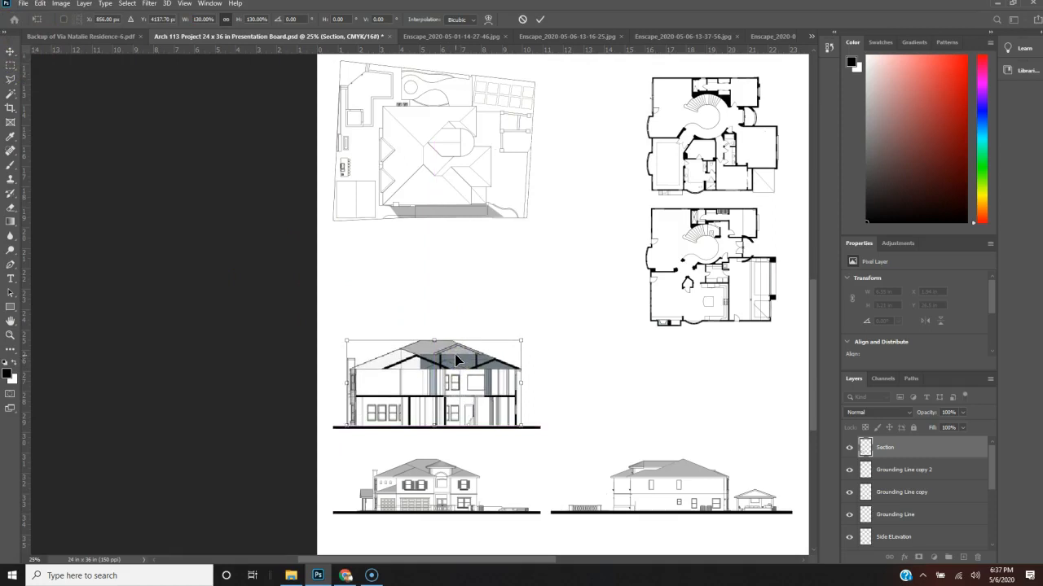
key("Up")
key("Up")
key("Up")
key("Up")
key("Up")
key("Up")
key("Up")
key("Up")
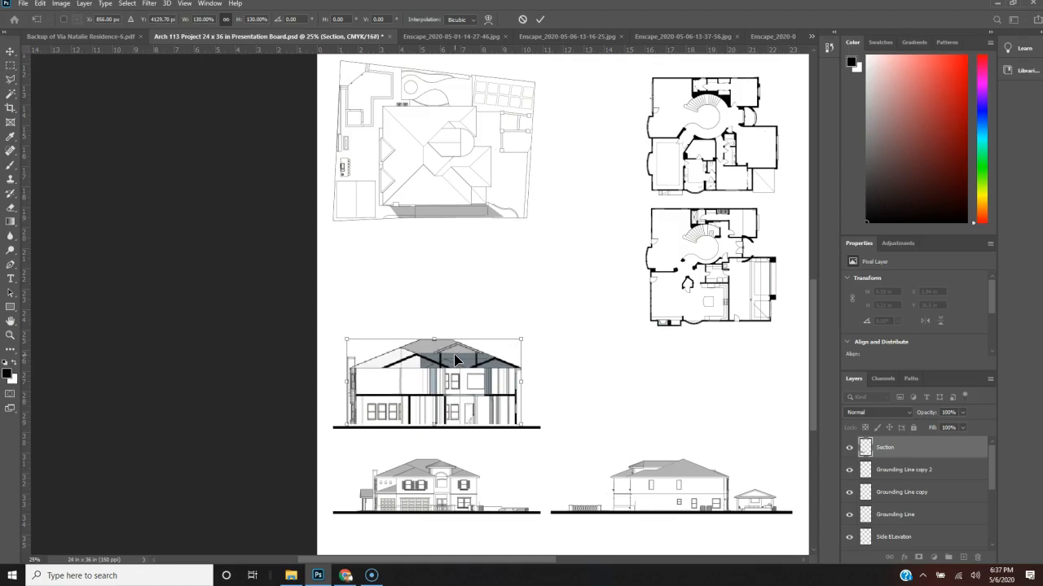
key("Down")
key("Down")
key("Down")
key("Down")
key("Down")
key("Down")
key("Down")
key("Down")
key("Down")
key("Down")
key("Down")
key("Down")
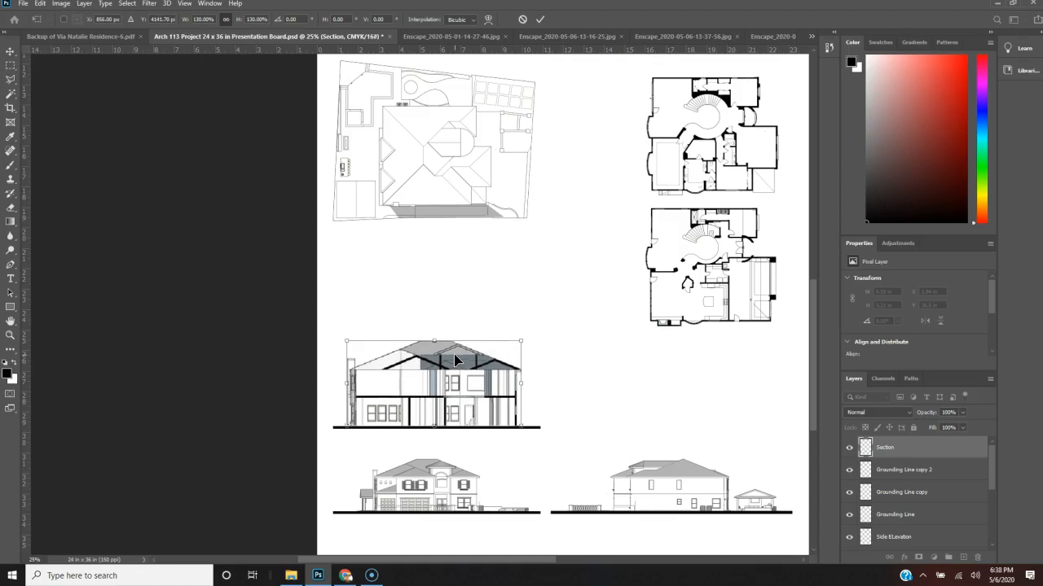
left_click(208, 19)
key("Return")
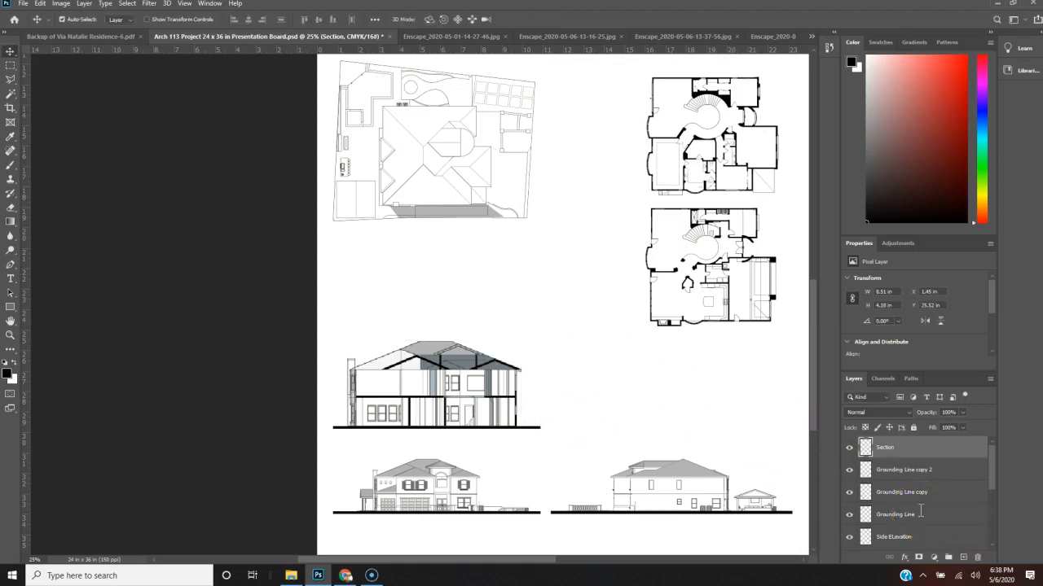
Nudge the building section's grounding line up to about Y 29.65 in so it meets the drawing's base.
left_click(933, 472)
key("shift+Up")
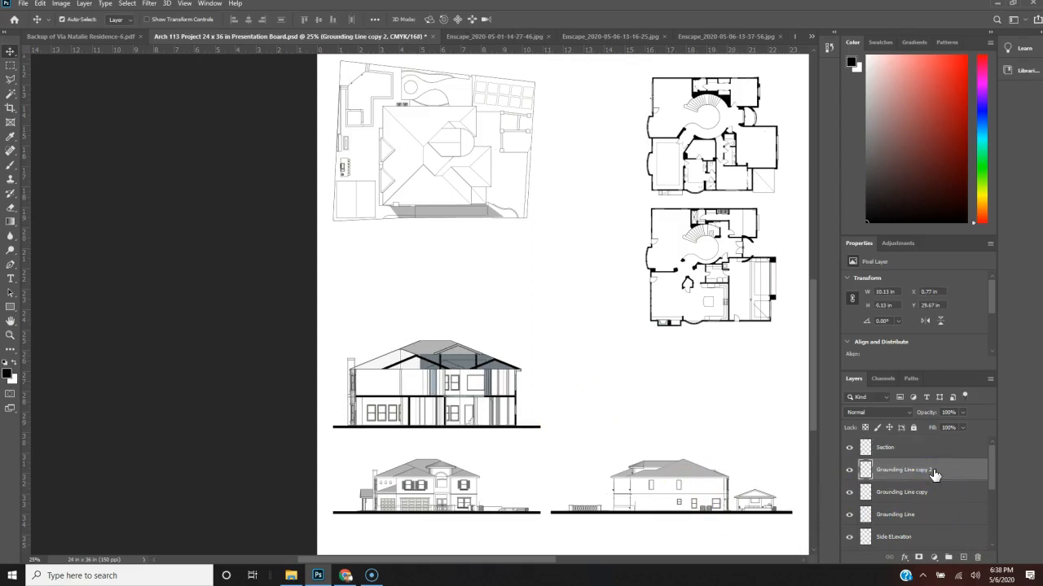
key("Up")
key("Up")
key("Up")
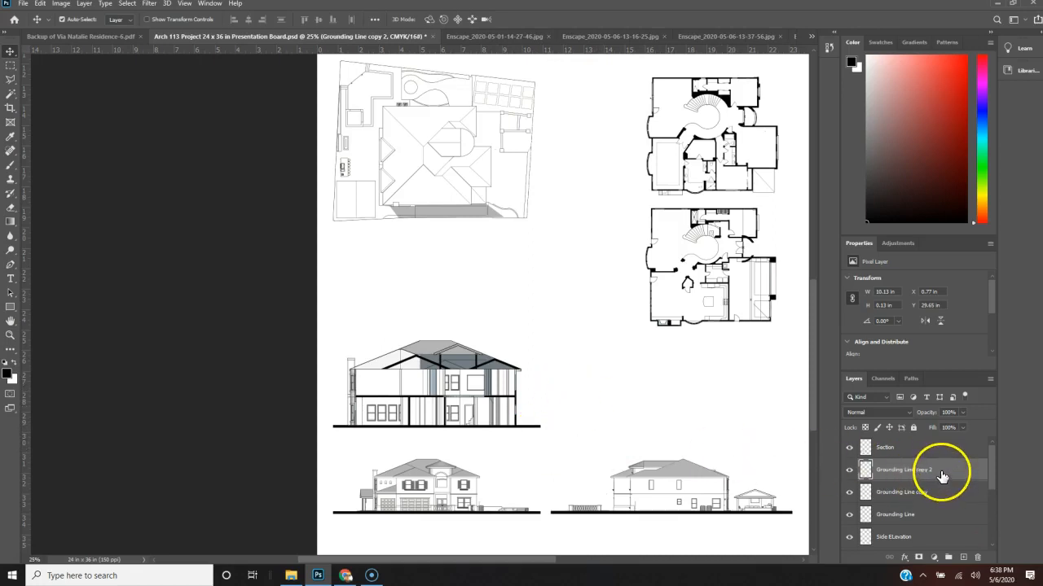
Reorder the two elevation grounding line layers so one sits beneath each elevation layer.
scroll(940, 487, "down", 2)
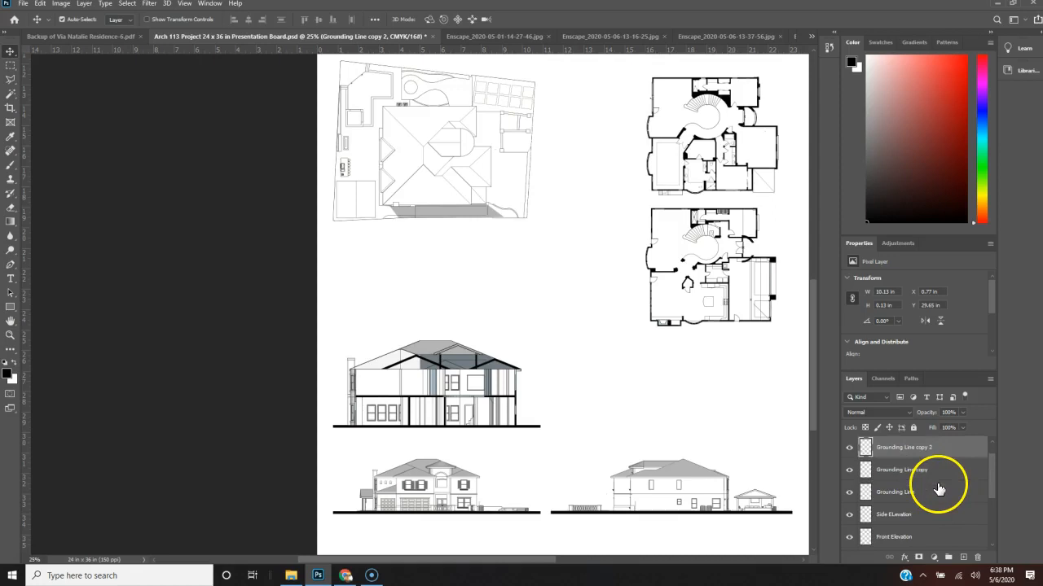
left_click_drag(927, 485, 926, 526)
left_click_drag(933, 450, 933, 482)
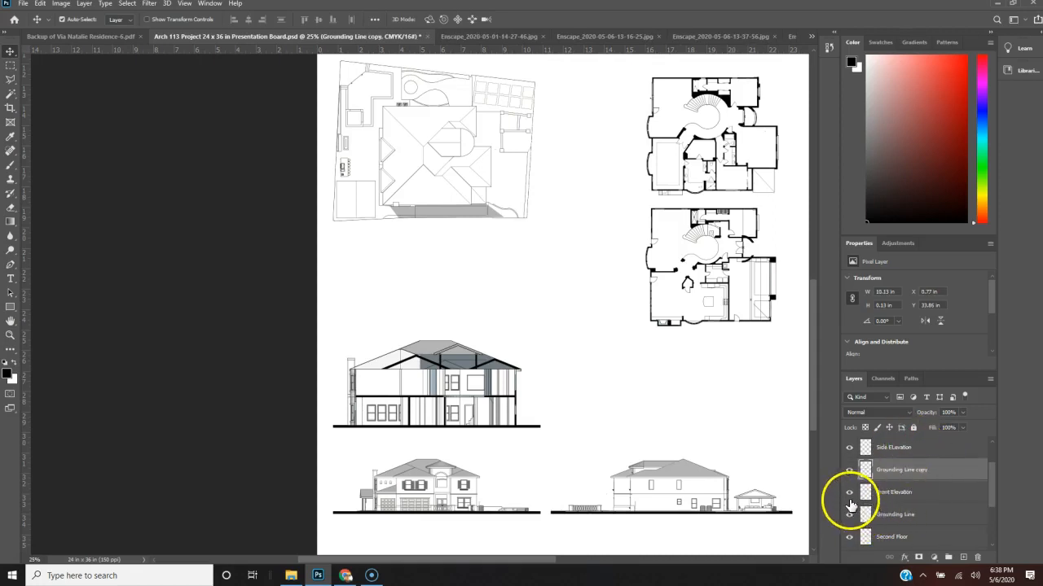
Identify both elevation grounding lines by toggling visibility, and swap them so Grounding Line copy lies under Front Elevation and Grounding Line under Side Elevation.
left_click(848, 493)
left_click(849, 494)
left_click(849, 515)
left_click(848, 515)
left_click(849, 515)
left_click(848, 493)
left_click(849, 494)
left_click(849, 514)
left_click(849, 516)
left_click(914, 516)
mouse_move(915, 517)
left_mouse_down()
mouse_move(917, 459)
mouse_move(918, 526)
left_mouse_up()
left_click(848, 516)
left_click(849, 516)
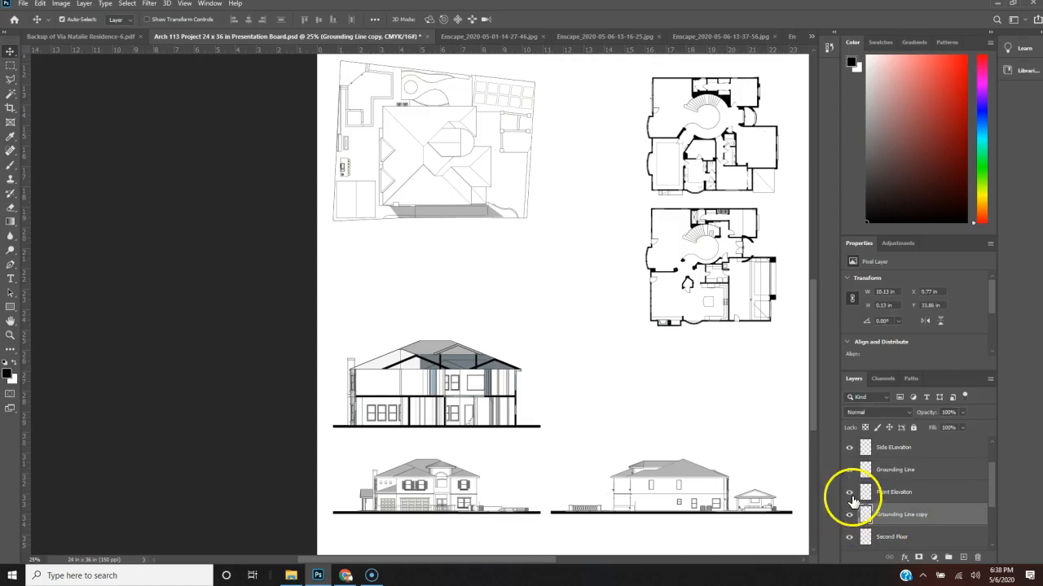
left_click(850, 494)
left_click(849, 493)
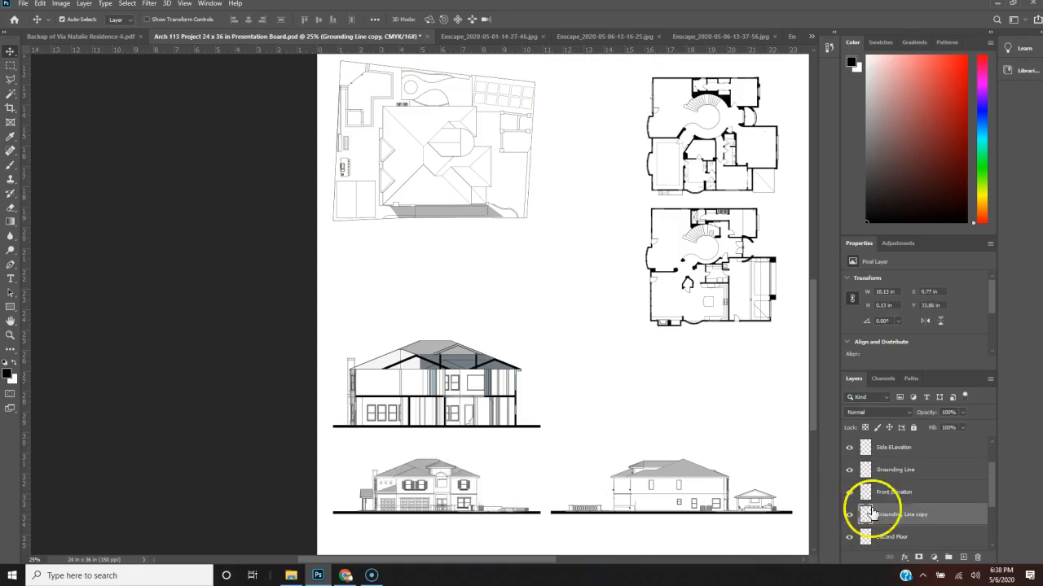
Rename the Grounding Line copy layer as Front Elev. Grounding Line.
left_click(918, 518)
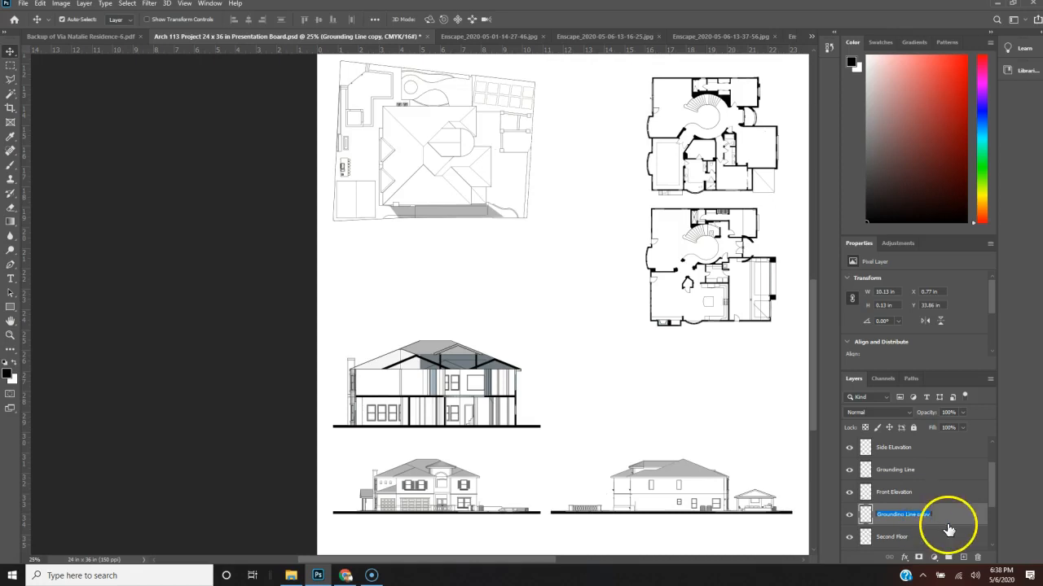
key("BackSpace")
key("BackSpace")
key("BackSpace")
Check which line the Grounding Line layer holds by toggling its visibility, and rename it Side Elev. Grounding Line.
left_click(849, 477)
left_click(850, 471)
left_click(850, 470)
double_click(888, 471)
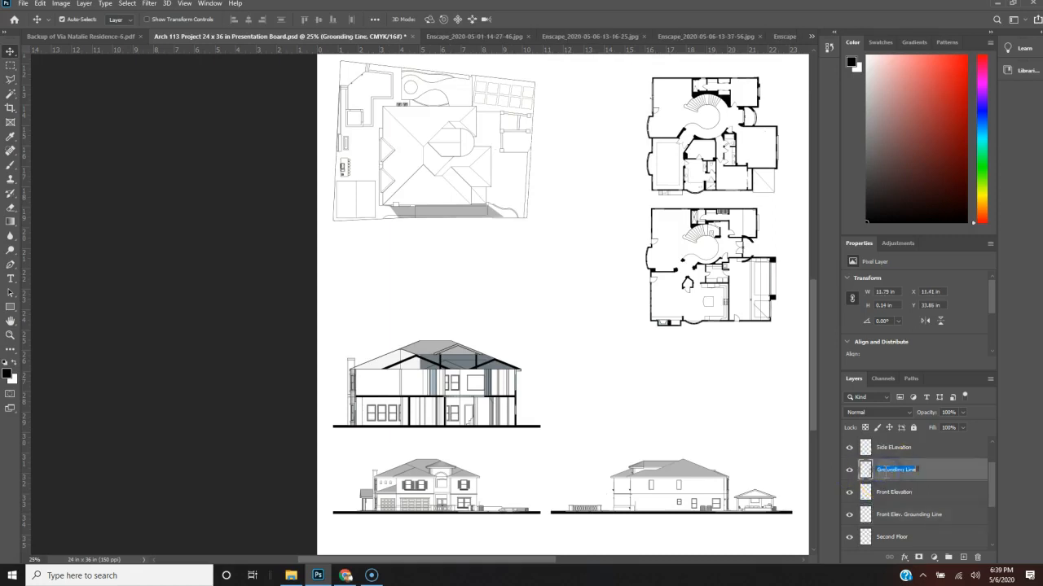
key("Left")
type("Side ")
type("Elev.")
type("a")
key("BackSpace")
key("BackSpace")
type("at")
left_click(1003, 544)
key("BackSpace")
key("BackSpace")
key("BackSpace")
type(".")
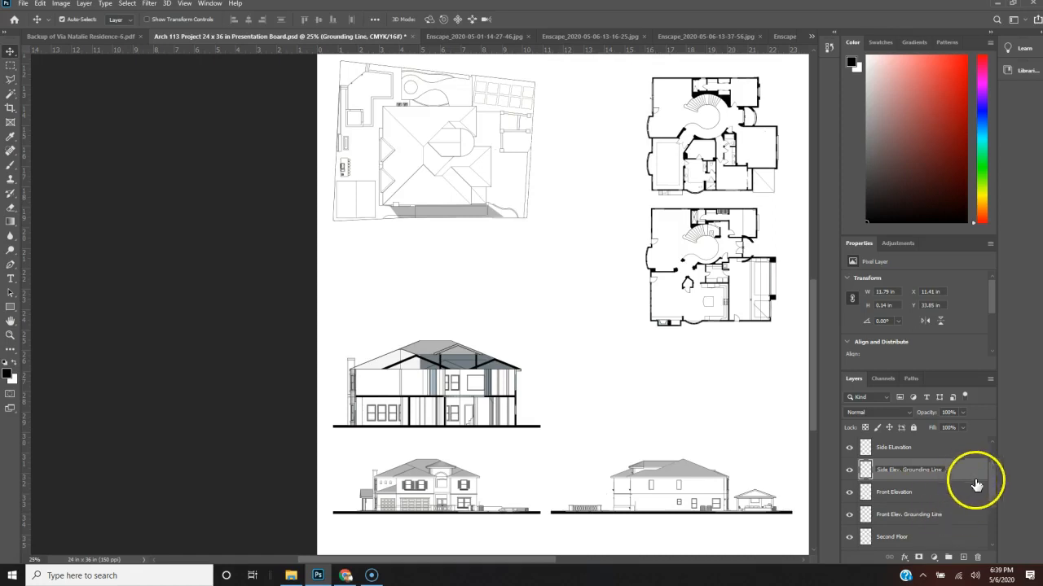
Rename the Grounding Line copy 2 layer as Section Grounding Line.
left_click(996, 481)
left_click_drag(993, 482, 990, 458)
double_click(917, 473)
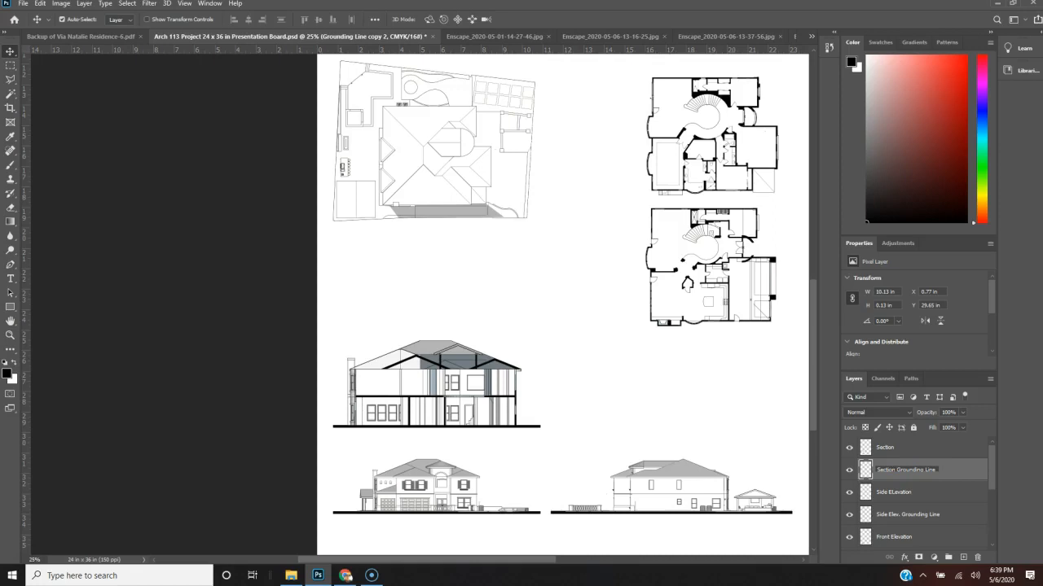
left_click(973, 472)
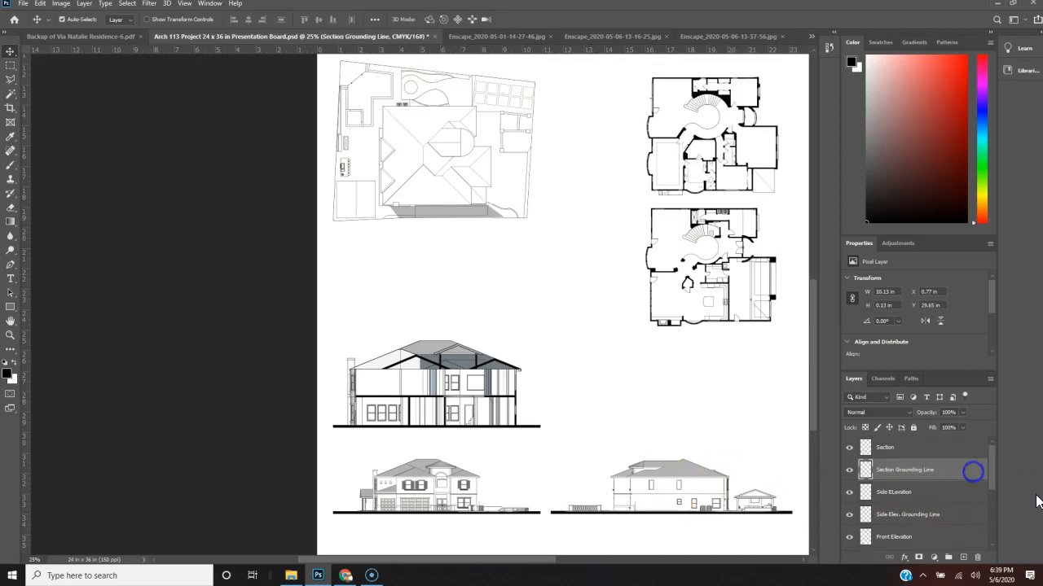
scroll(525, 286, "up", 3)
scroll(529, 289, "up", 3)
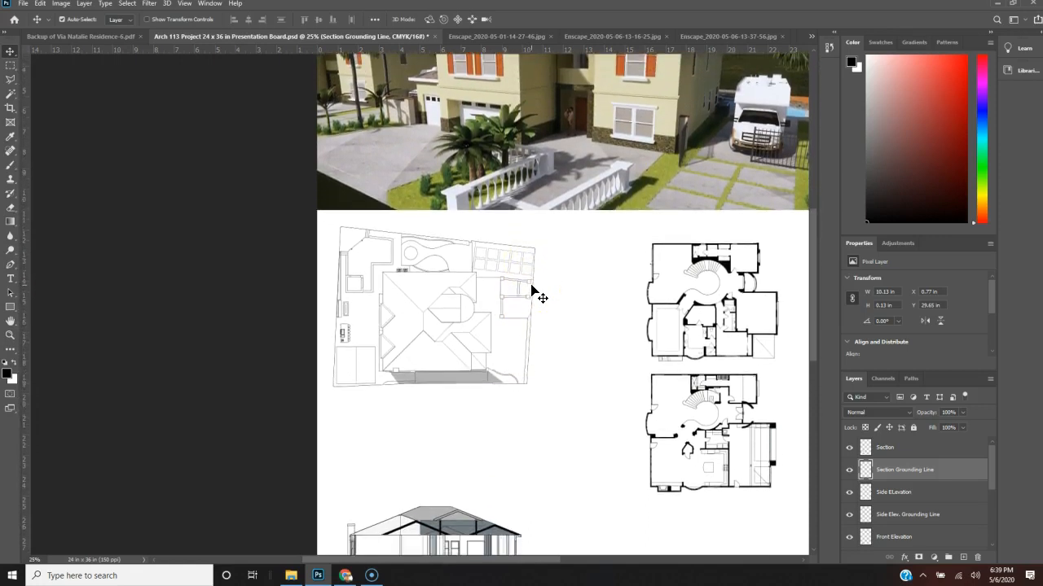
scroll(530, 291, "down", 2)
scroll(535, 291, "down", 1)
left_click(685, 246)
left_click(714, 235)
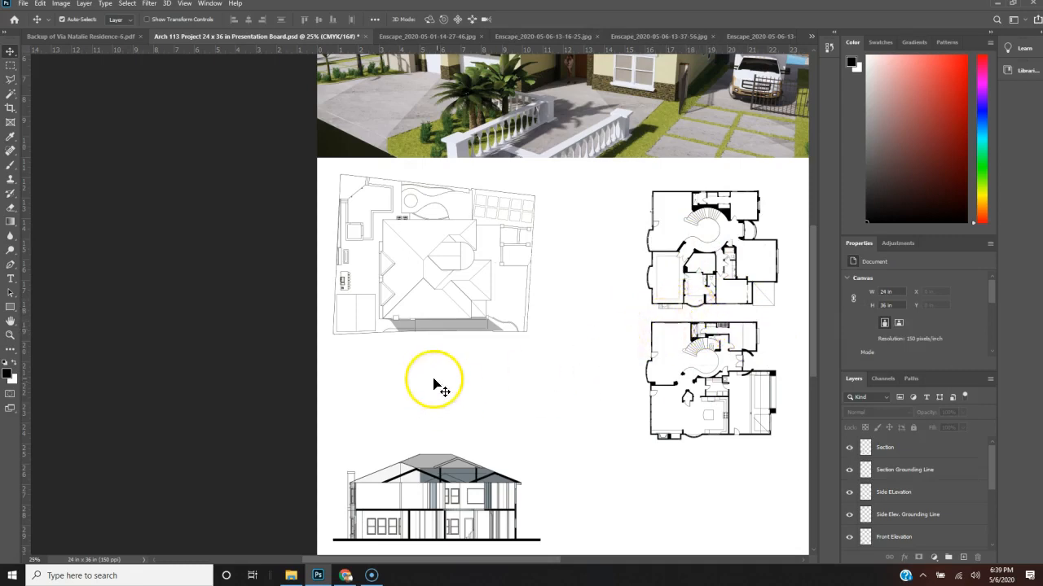
Add a SITE PLAN text label in a box about 8 by 2.3 in just beneath the site plan drawing.
key("t")
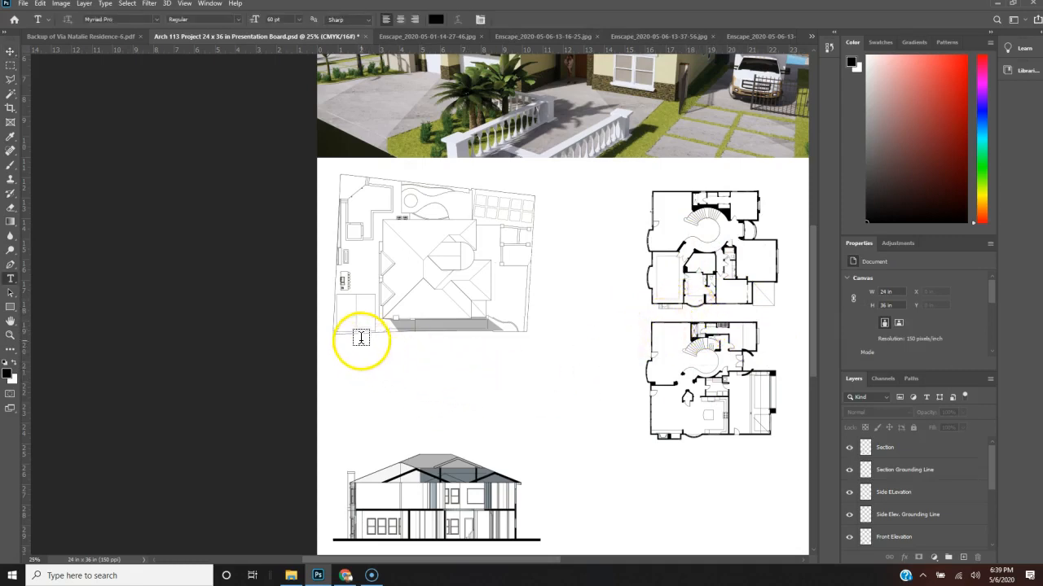
left_click_drag(357, 343, 520, 390)
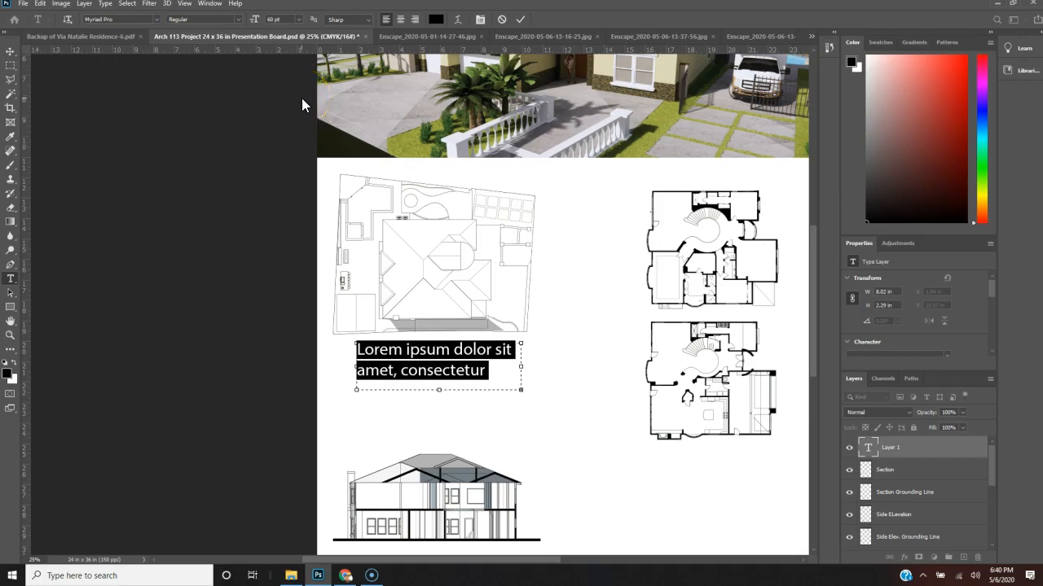
type("SITE PLAN")
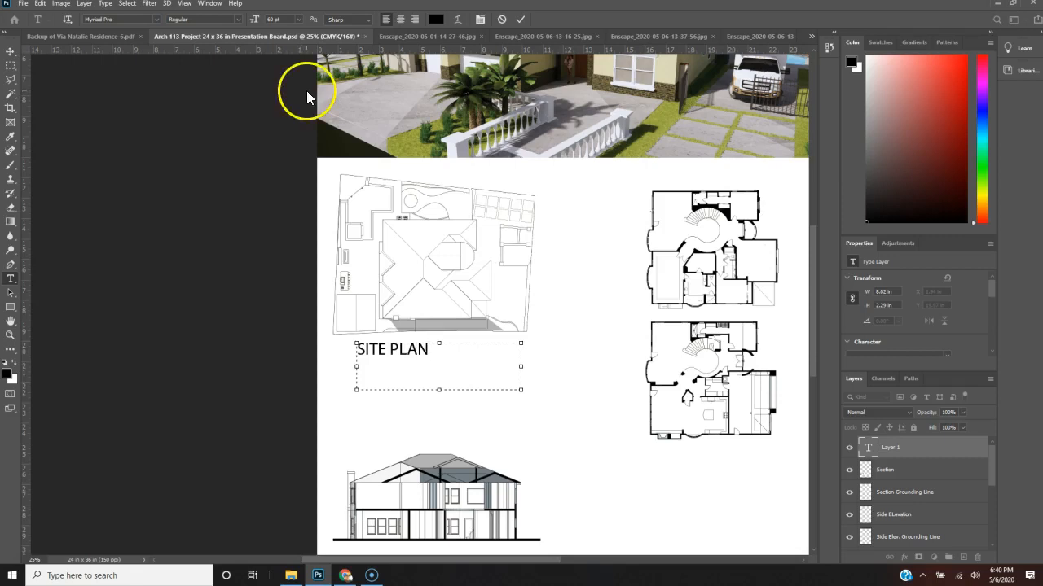
Compare fonts on the SITE PLAN label and set its typeface to Franklin Gothic Medium.
left_click_drag(430, 352, 359, 355)
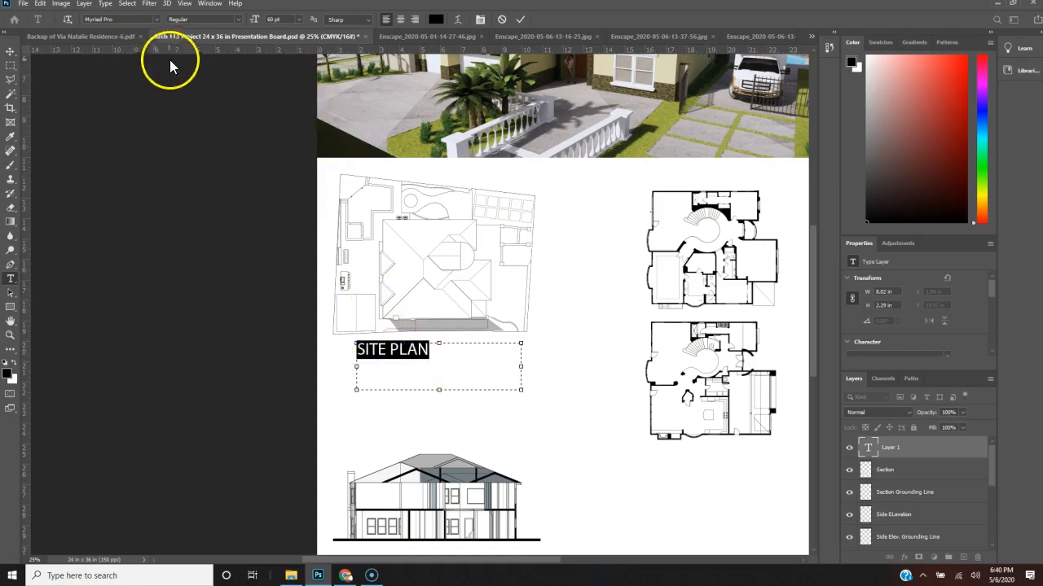
left_click(158, 20)
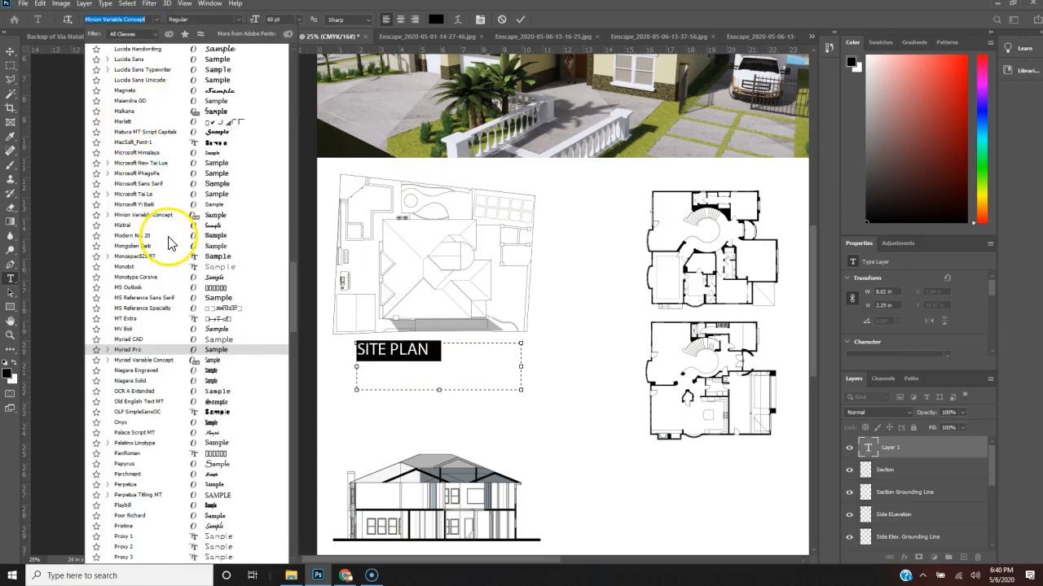
scroll(168, 236, "up", 3)
scroll(170, 242, "up", 2)
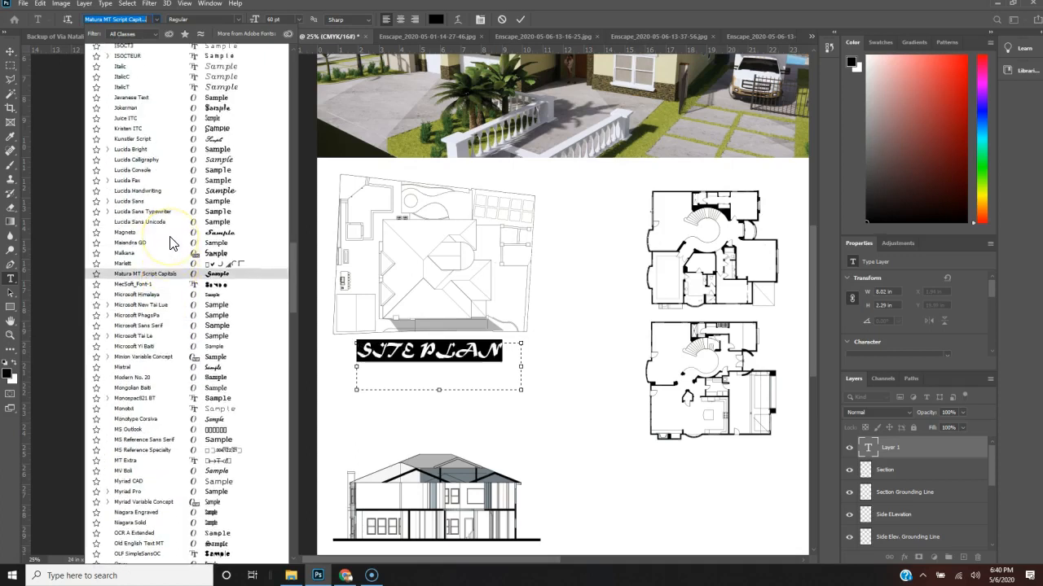
scroll(170, 242, "up", 2)
scroll(170, 241, "up", 7)
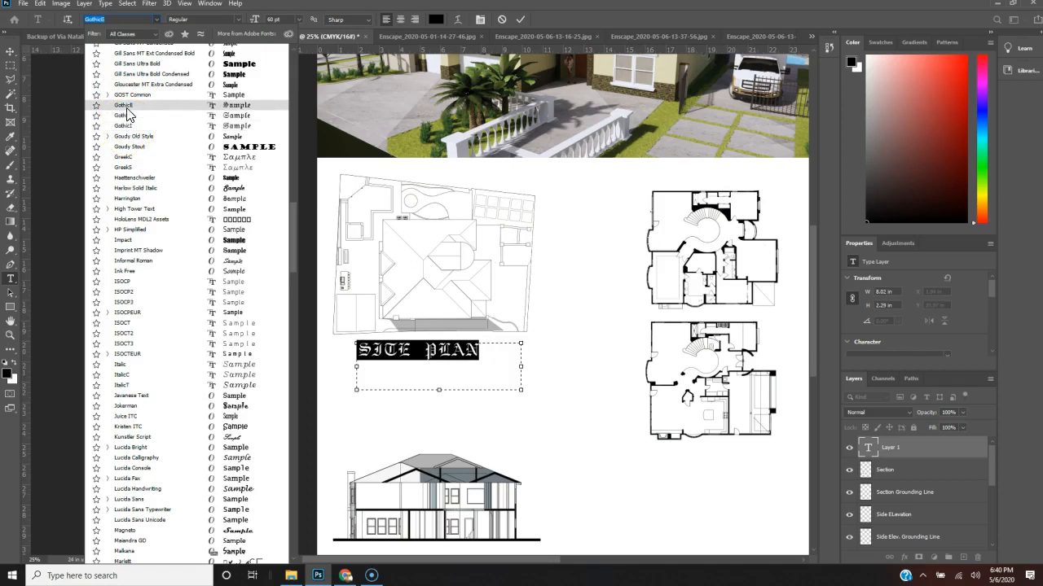
left_click(134, 109)
scroll(138, 97, "up", 1)
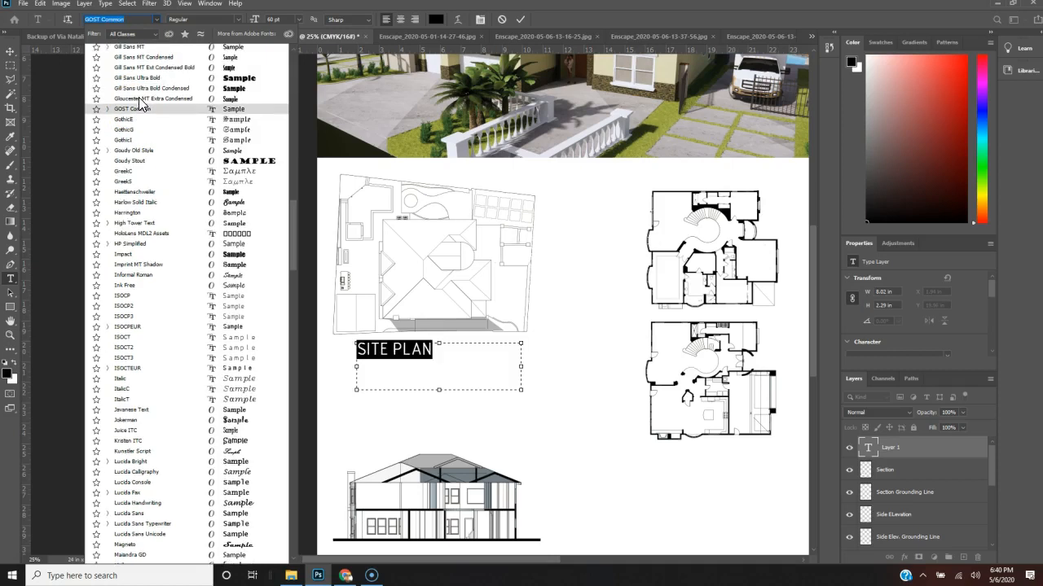
scroll(142, 186, "up", 1)
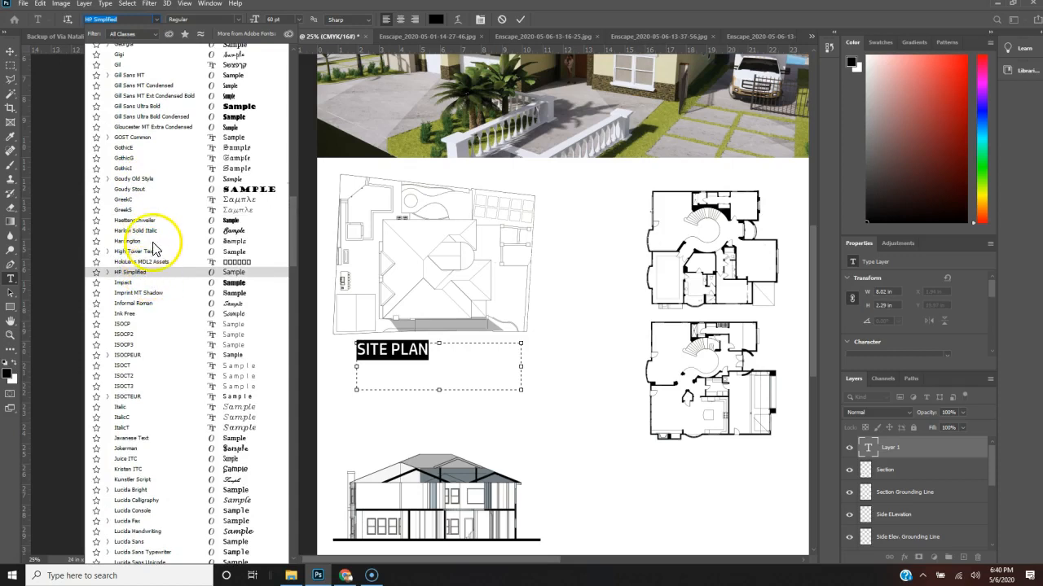
scroll(151, 213, "up", 3)
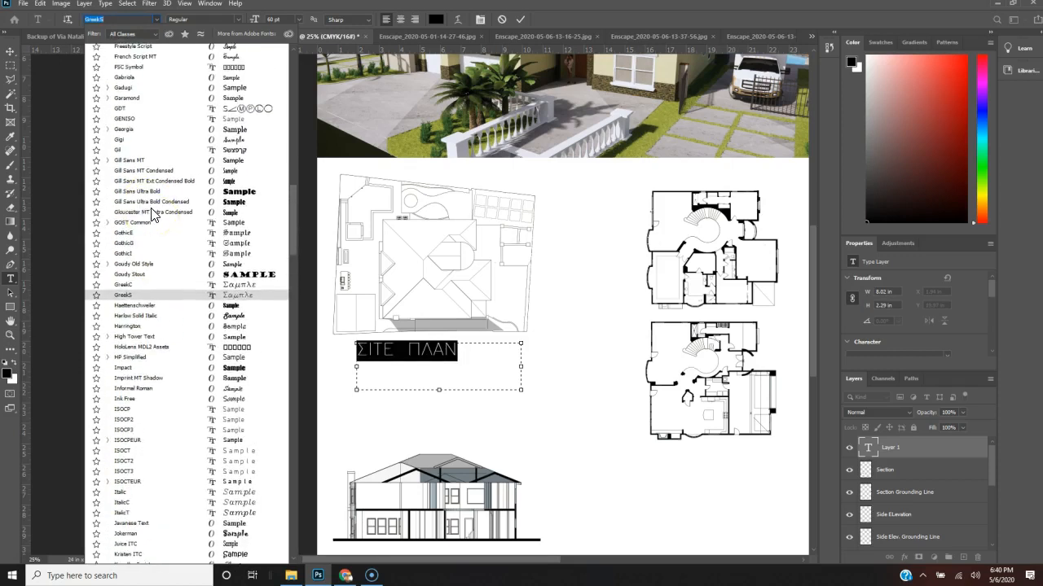
scroll(150, 206, "up", 3)
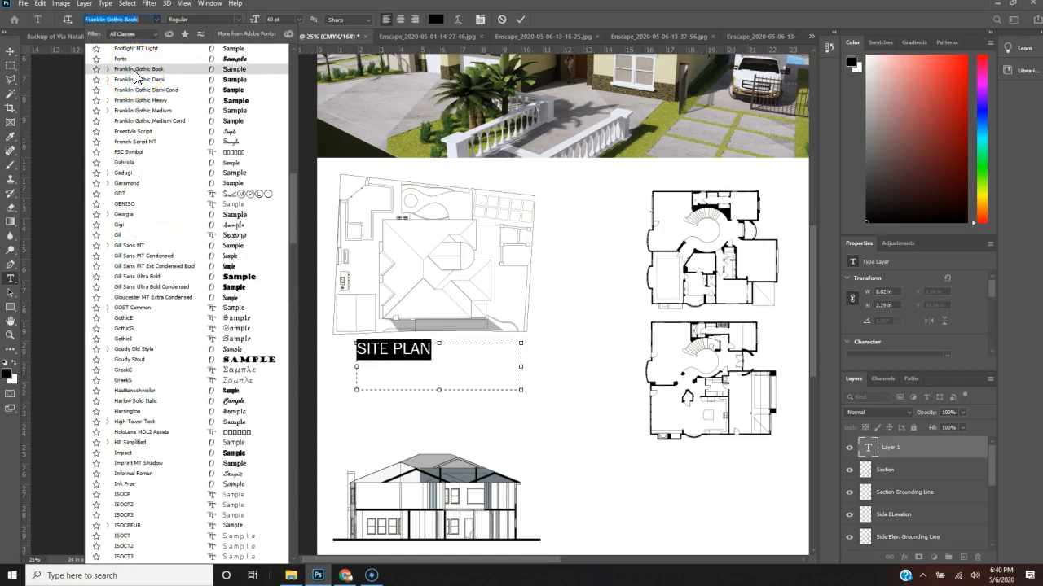
left_click(137, 79)
left_click(136, 80)
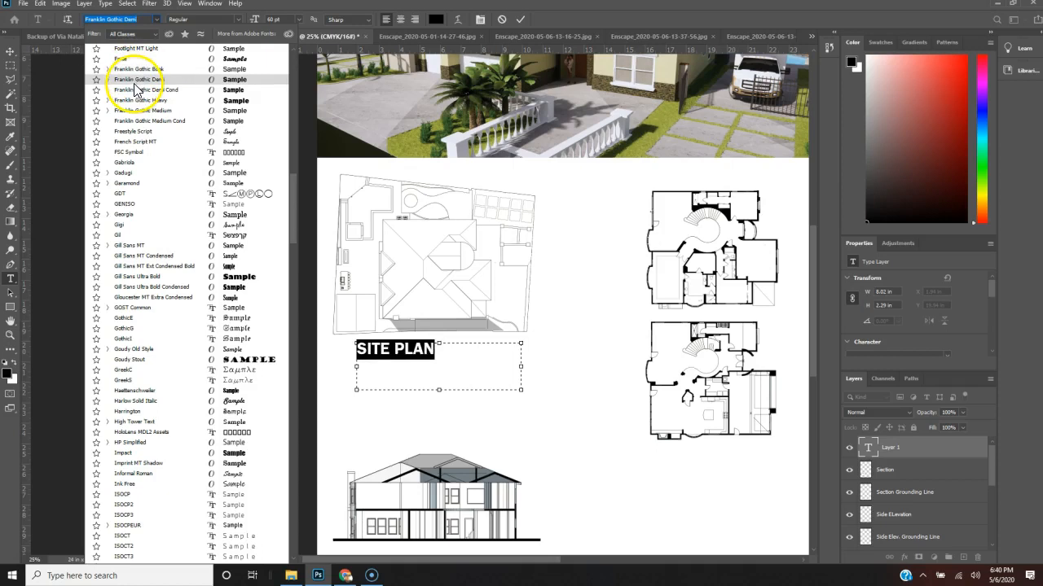
left_click(138, 100)
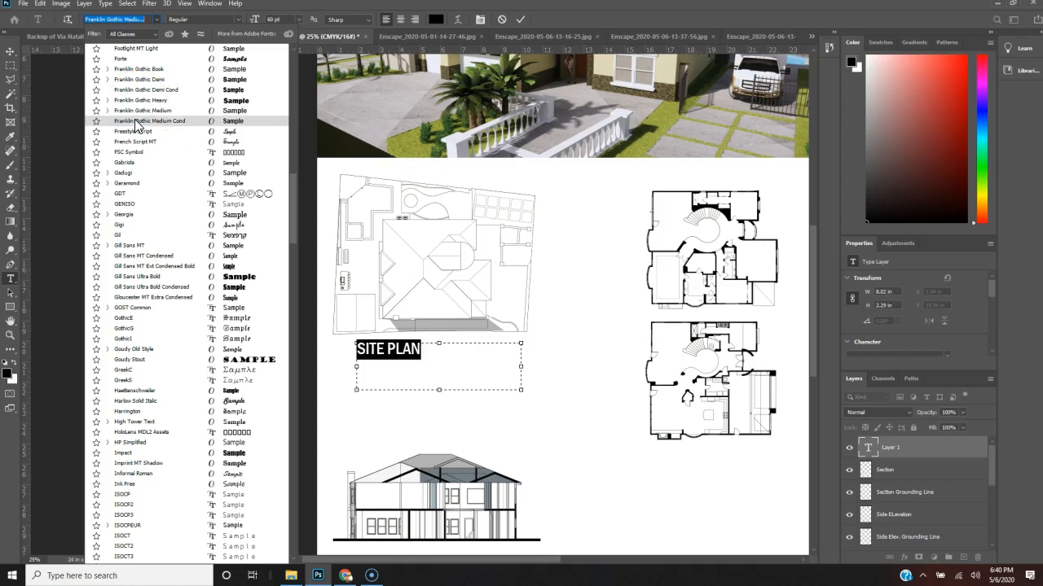
left_click(136, 112)
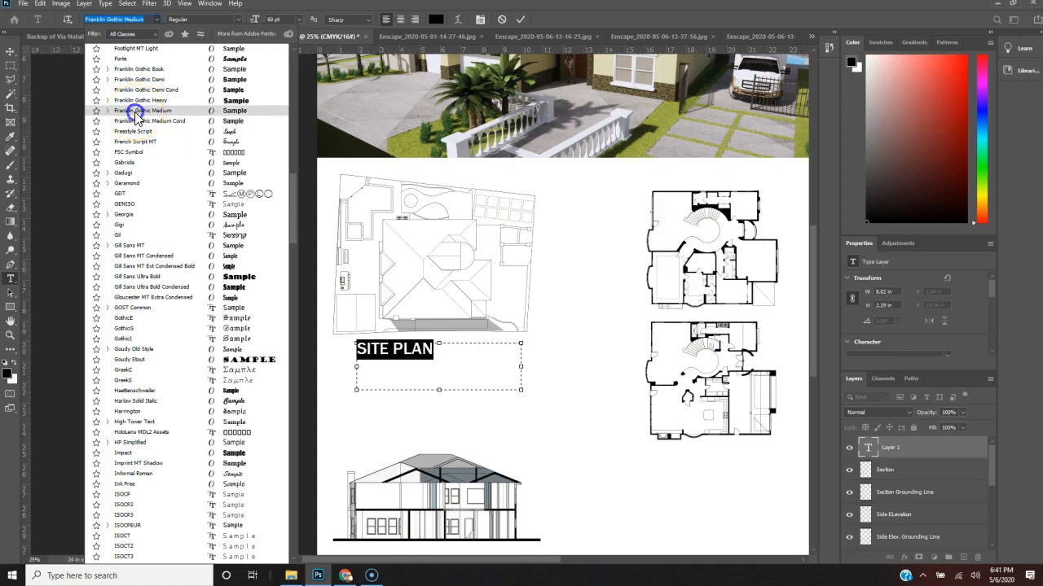
left_click(444, 353)
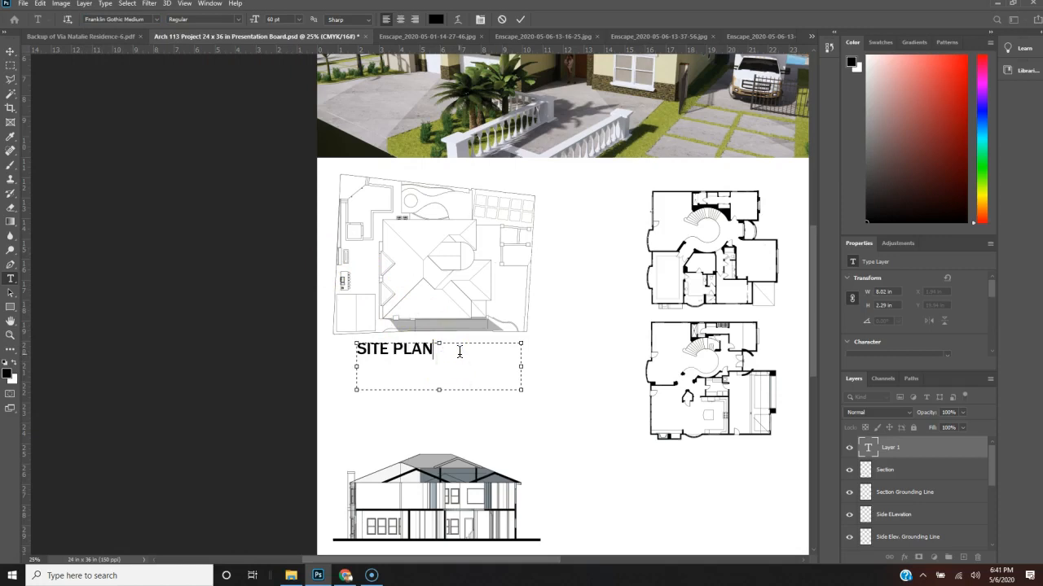
Shrink the SITE PLAN text box to about 3.9 by 0.9 in around its text and commit the label.
left_click_drag(453, 350, 331, 344)
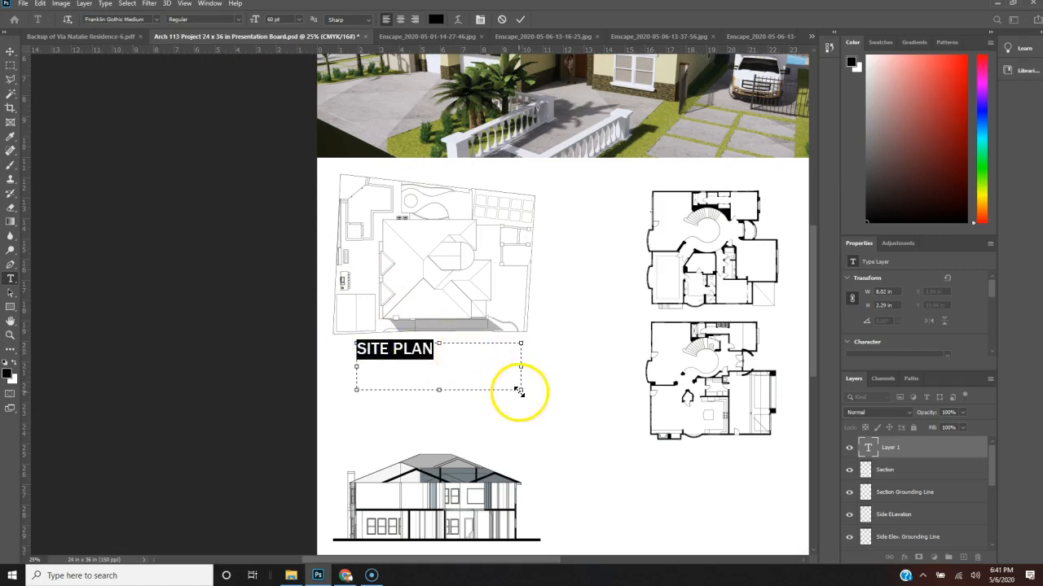
left_click_drag(520, 390, 439, 363)
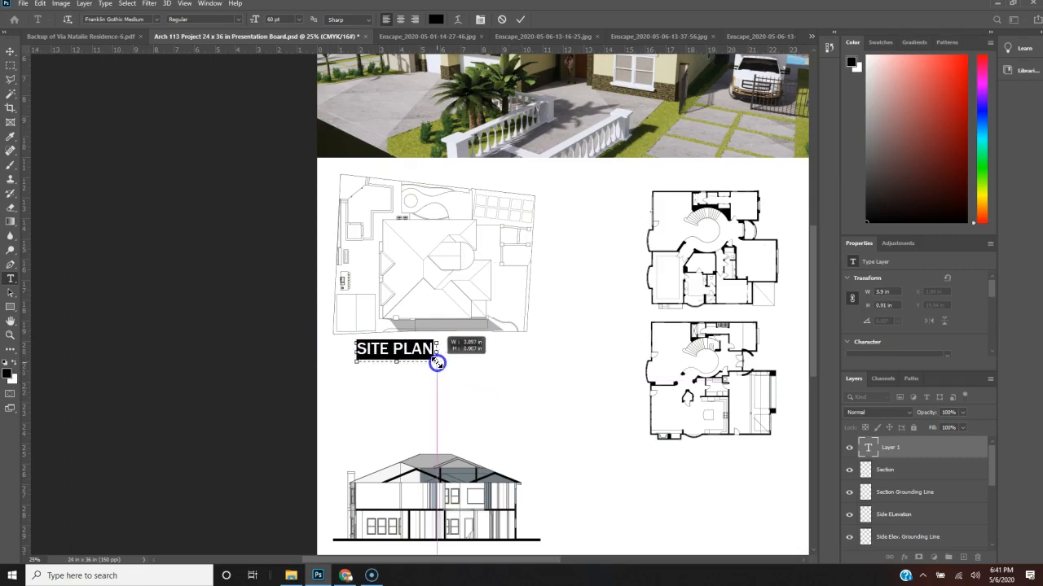
left_click(917, 456)
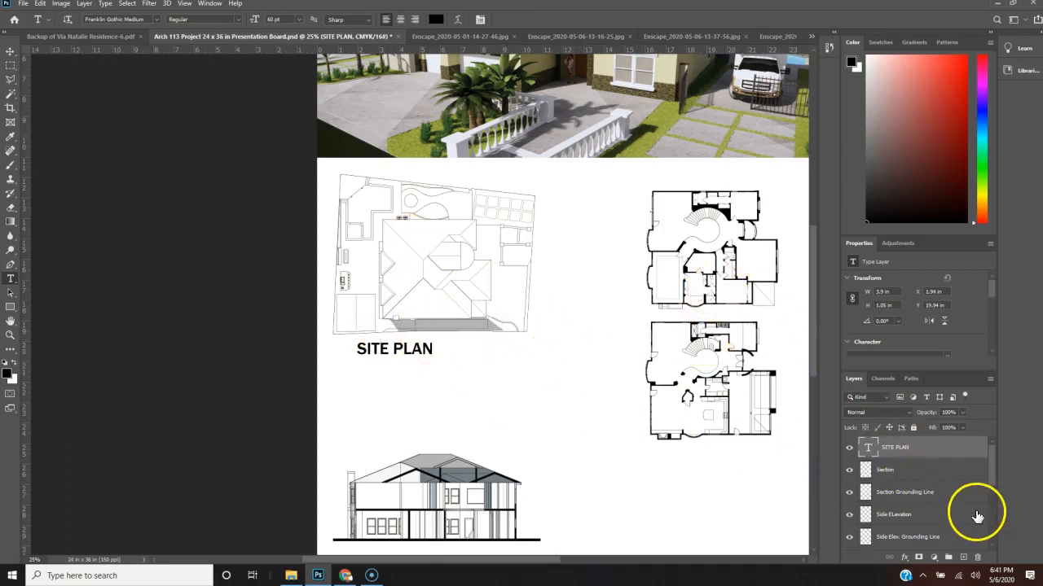
Add a SECTION text label beneath the section drawing, with its text box fitted to about 3.3 by 0.7 in.
scroll(971, 506, "down", 5)
scroll(944, 461, "up", 3)
scroll(941, 464, "down", 3)
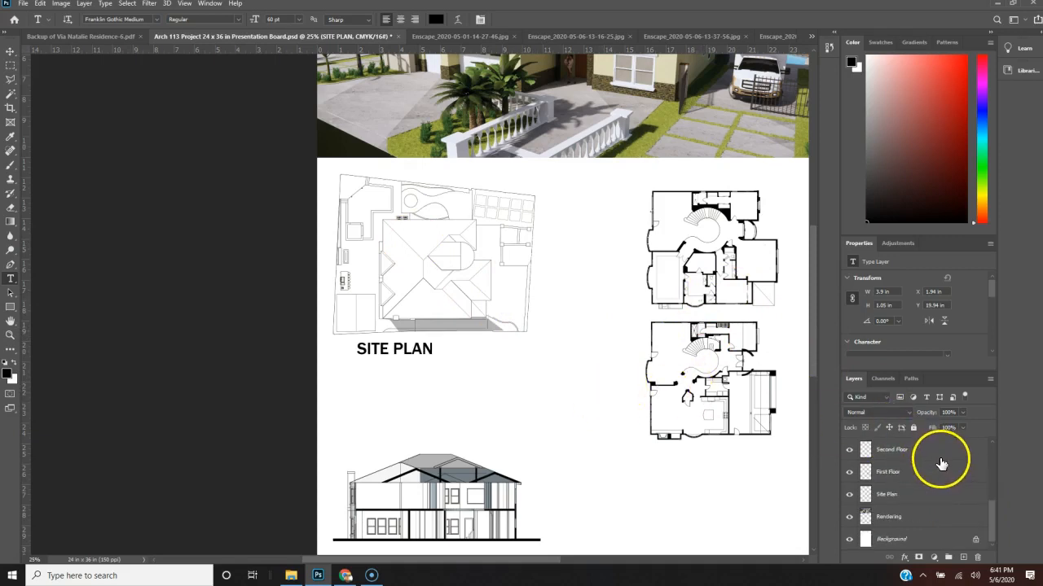
scroll(451, 281, "down", 5)
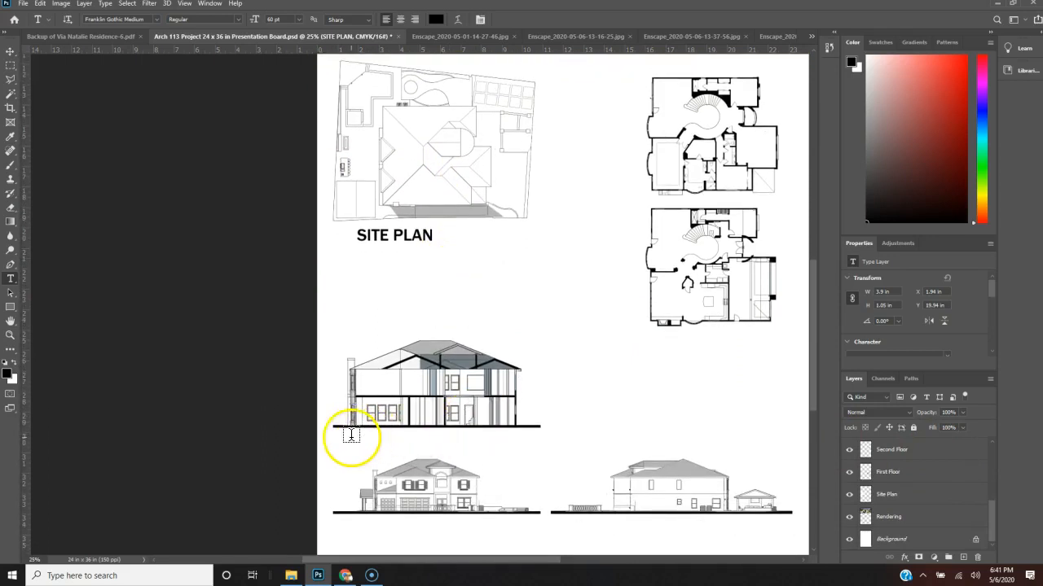
left_click_drag(351, 436, 544, 459)
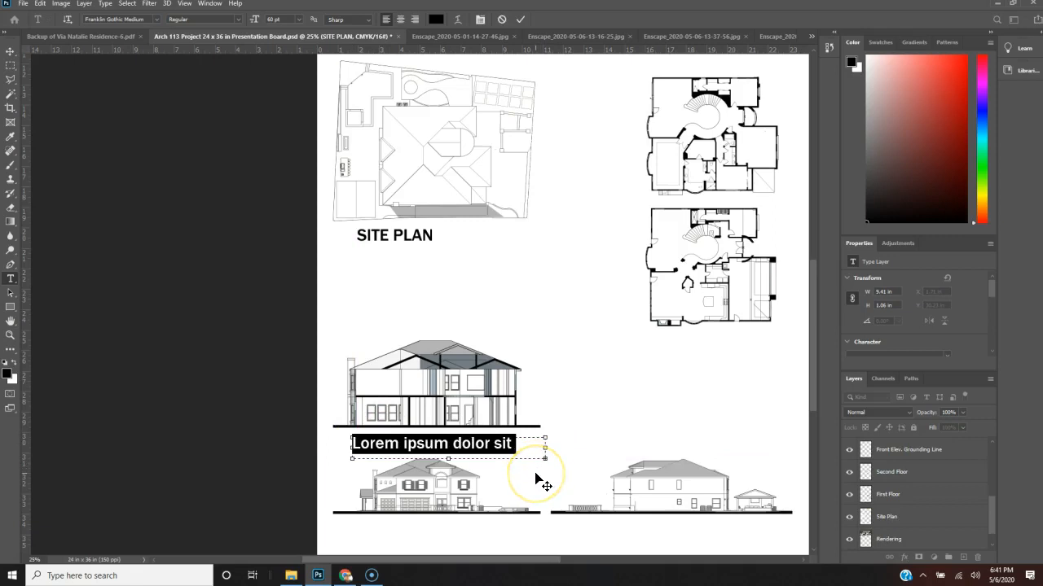
type("SECTION")
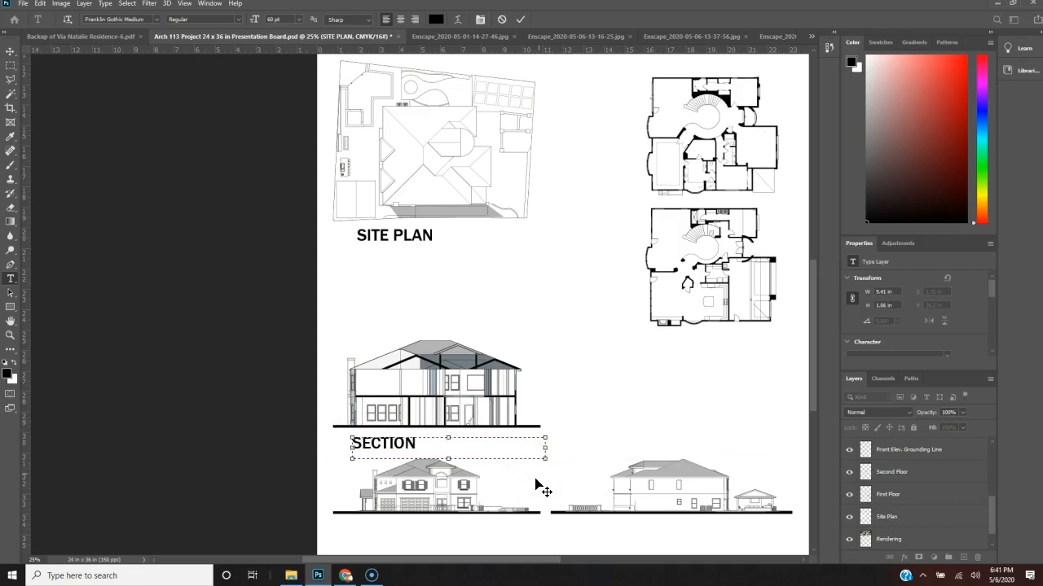
left_click_drag(545, 459, 420, 452)
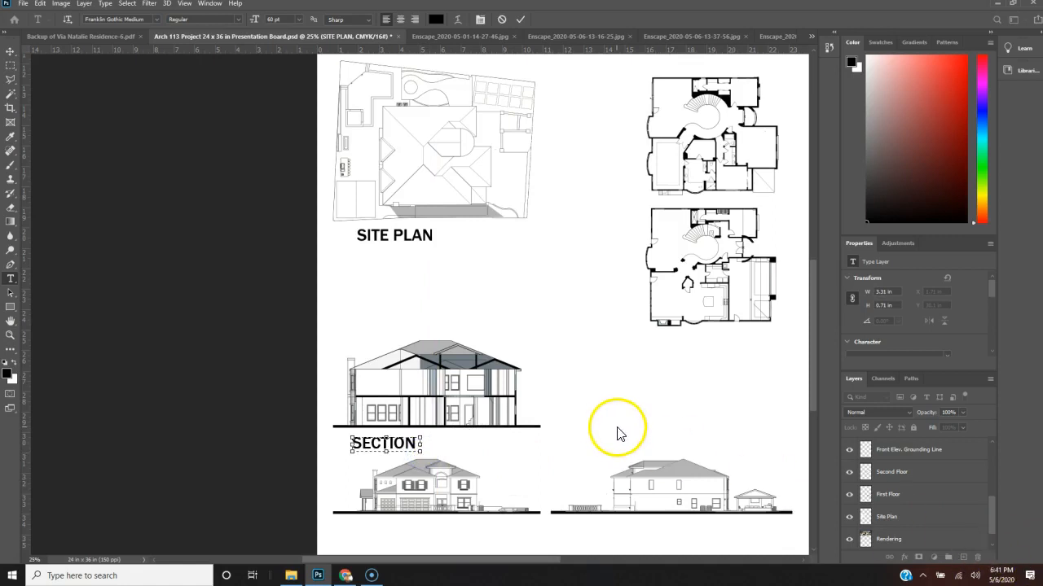
scroll(988, 488, "up", 10)
left_click(957, 454)
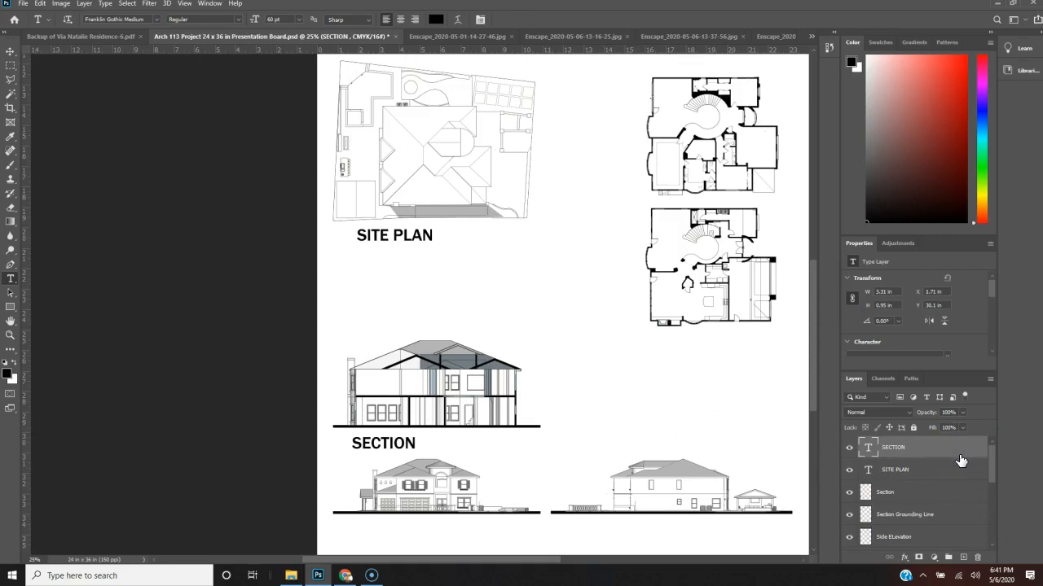
Nudge the SECTION label right to X 2 in, aligned with SITE PLAN, and place a vertical guide along the labels' left edge.
key("v")
key("Right")
key("Right")
key("Right")
key("Right")
key("Right")
key("Right")
key("Right")
key("Right")
key("Right")
key("Right")
key("Right")
key("Right")
key("Right")
key("Right")
key("Right")
key("Right")
key("Right")
key("Right")
key("Right")
key("Right")
key("Right")
key("Right")
key("Right")
key("Right")
key("Right")
key("Right")
key("Right")
key("Right")
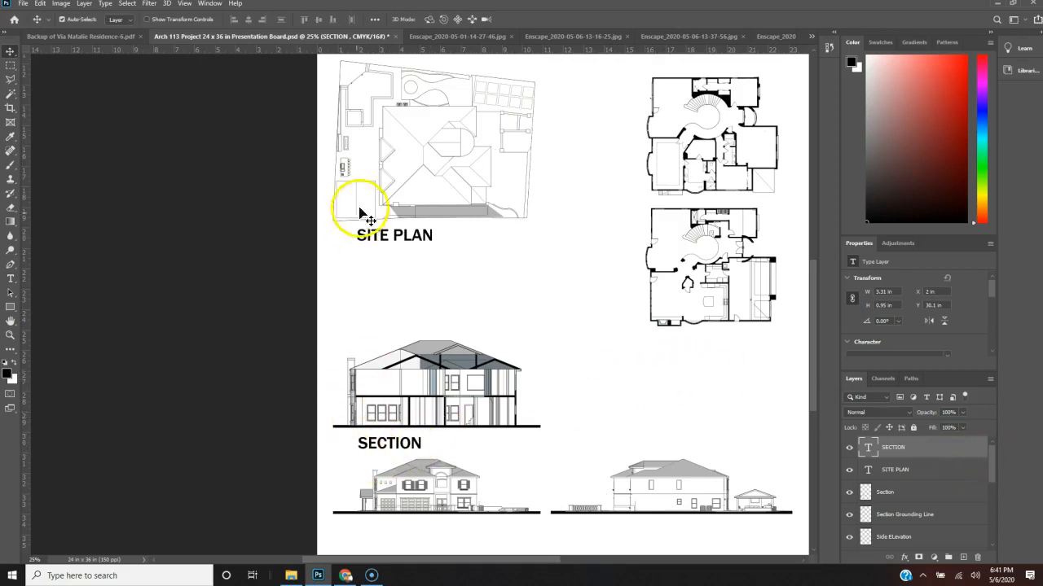
left_click_drag(27, 262, 354, 270)
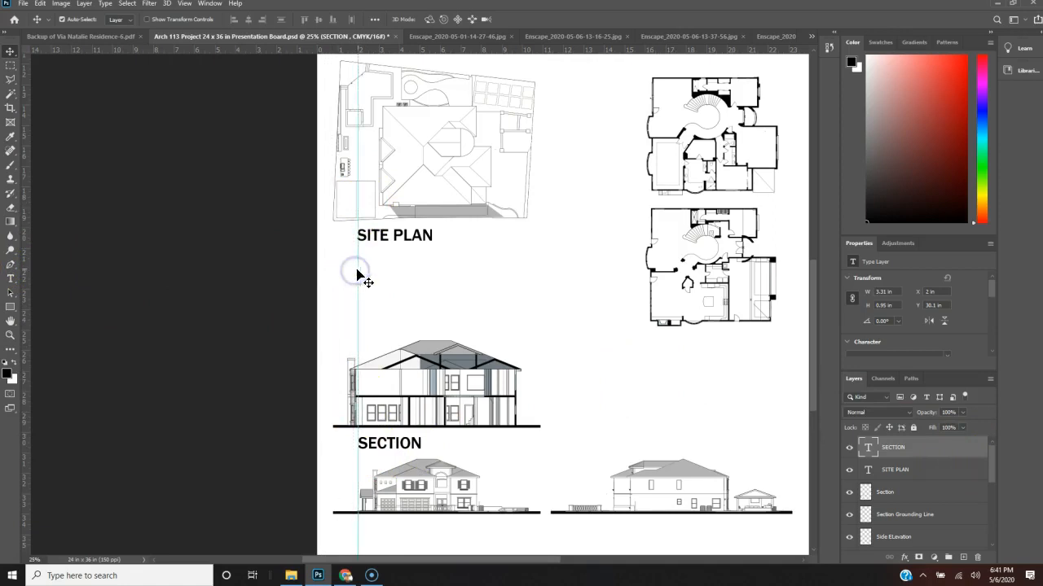
Add a FRONT ELEVATION text label beneath the front elevation, starting at the guide, in a box about 7.6 by 1.2 in.
key("t")
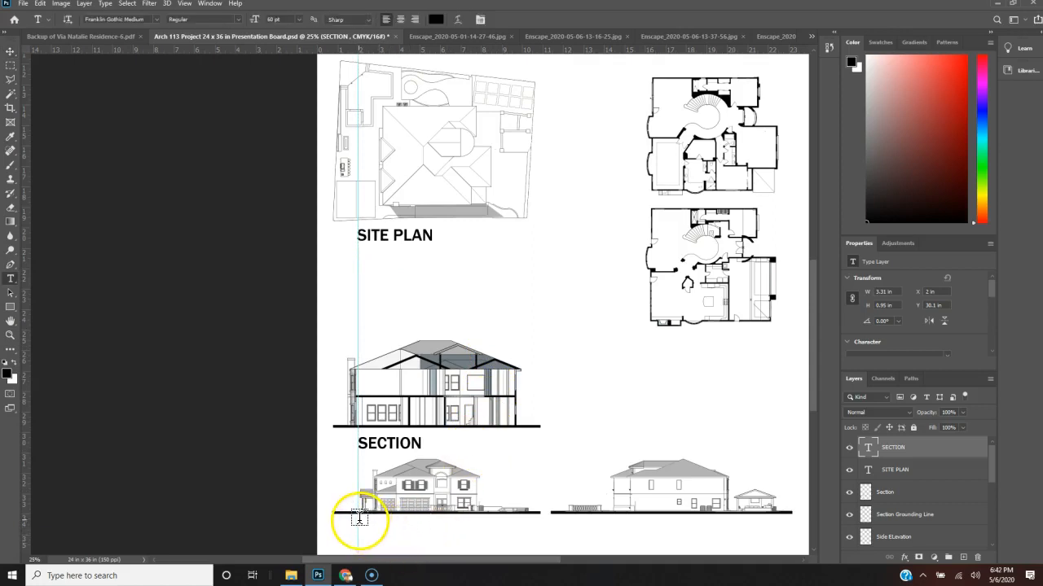
left_click_drag(359, 518, 514, 543)
type("FRONT ELEVATION")
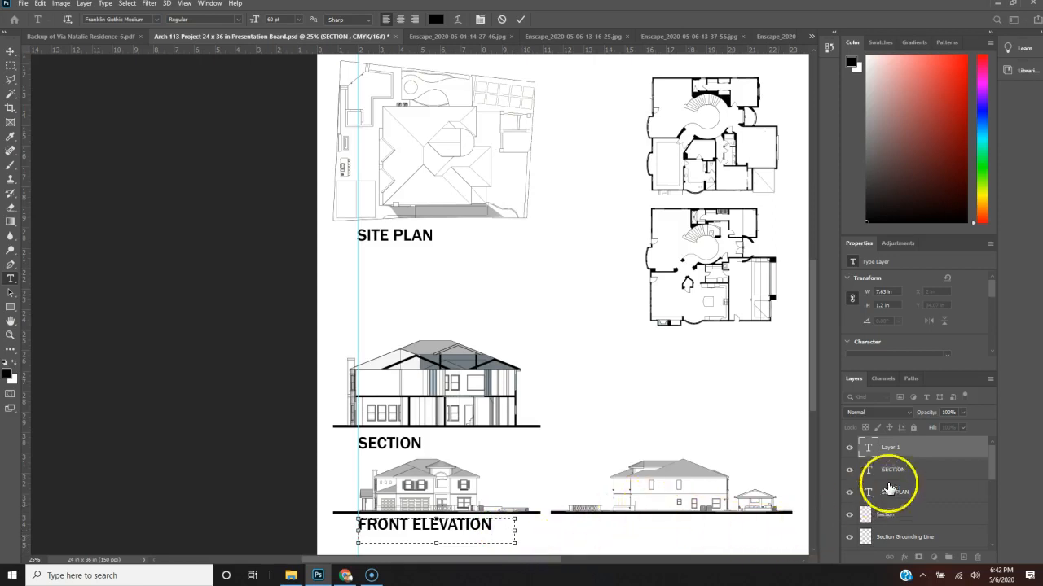
left_click(929, 447)
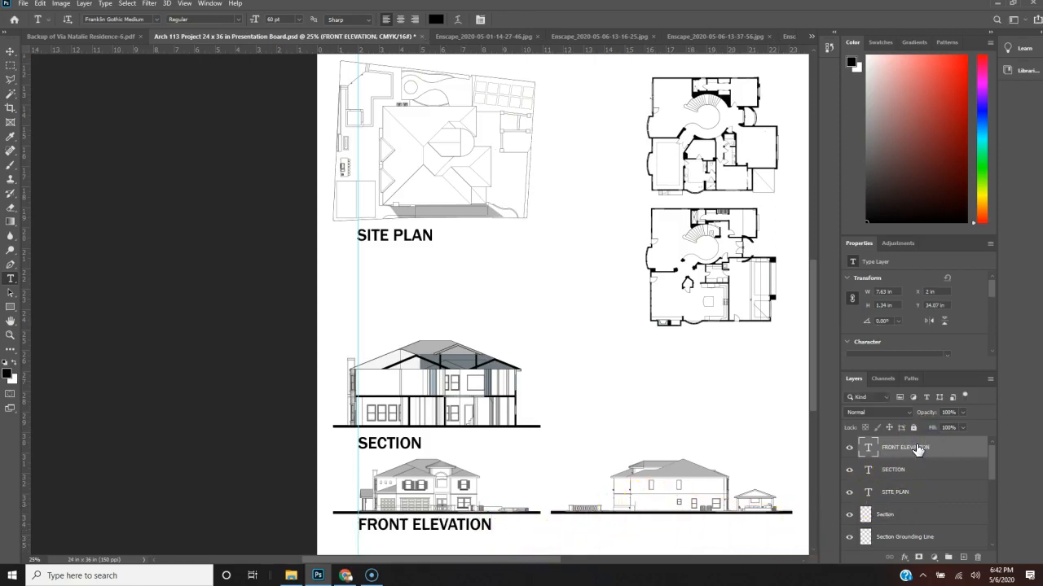
Duplicate the FRONT ELEVATION text layer under the name SIDE ELEVATION.
right_click(918, 446)
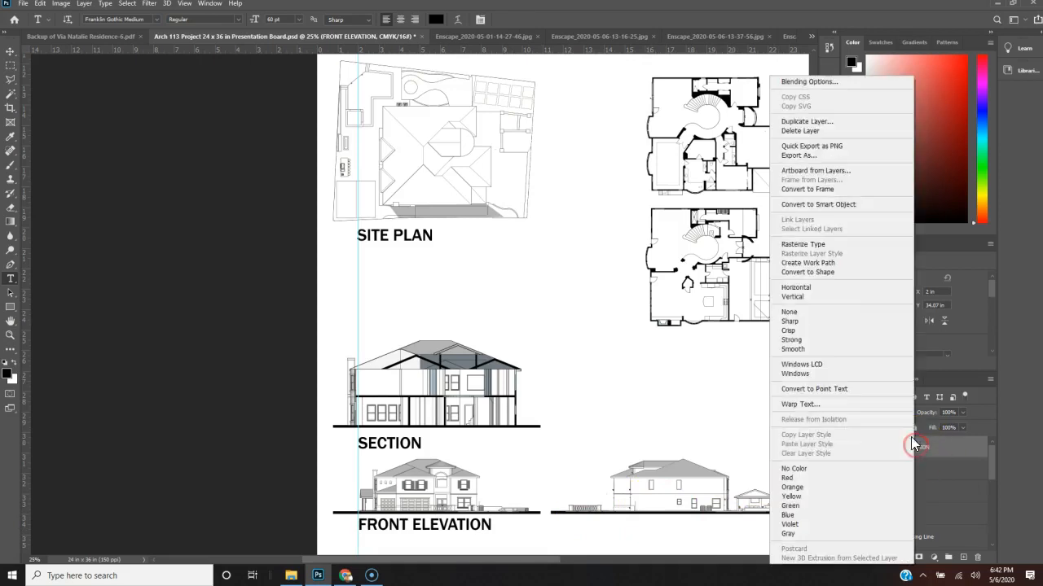
left_click(832, 121)
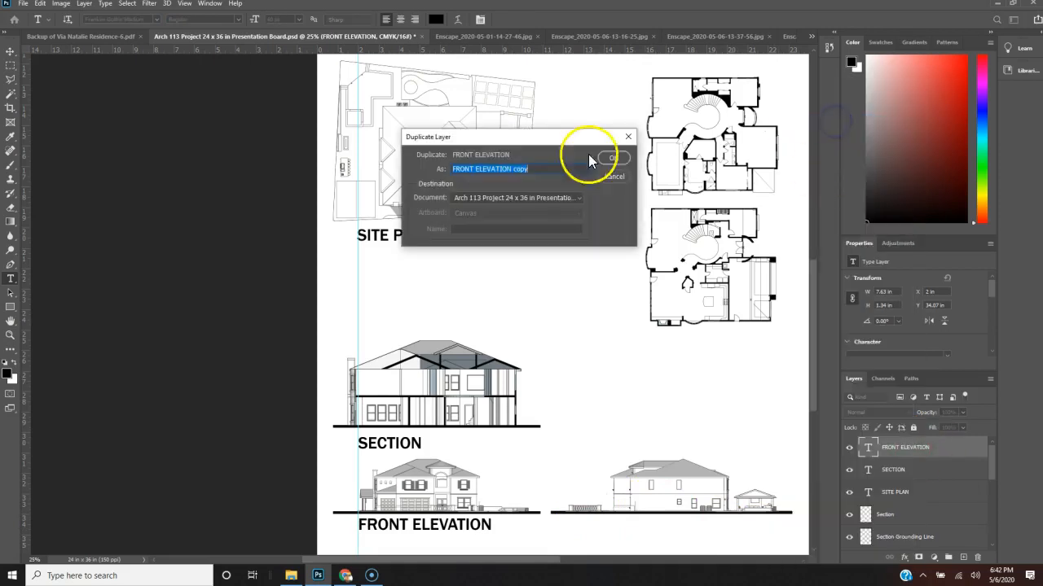
left_click(531, 168)
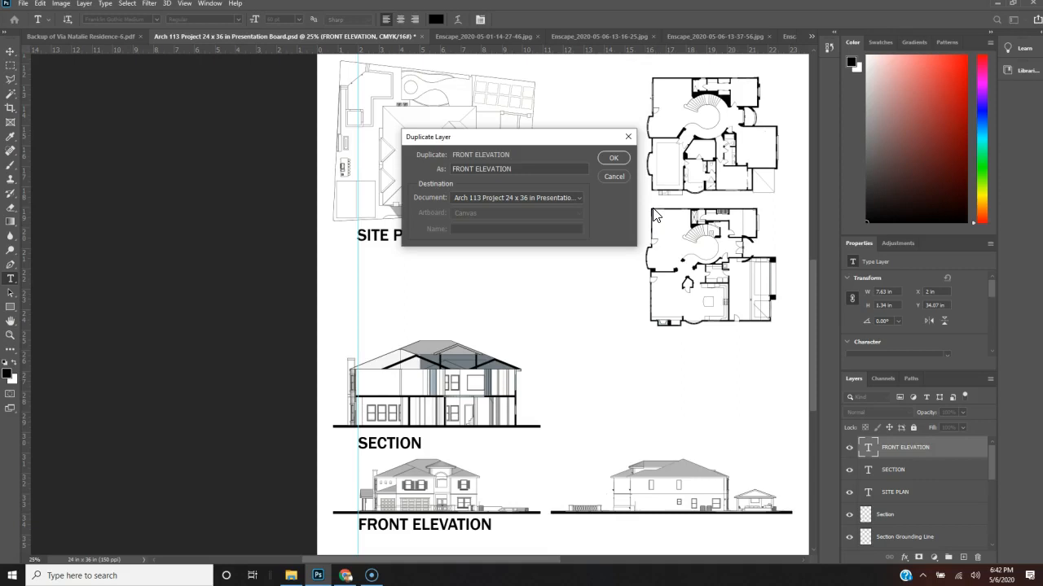
left_click(418, 142)
left_click(477, 169)
type("s")
key("BackSpace")
key("BackSpace")
key("BackSpace")
type("SIDE")
key("ctrl+a")
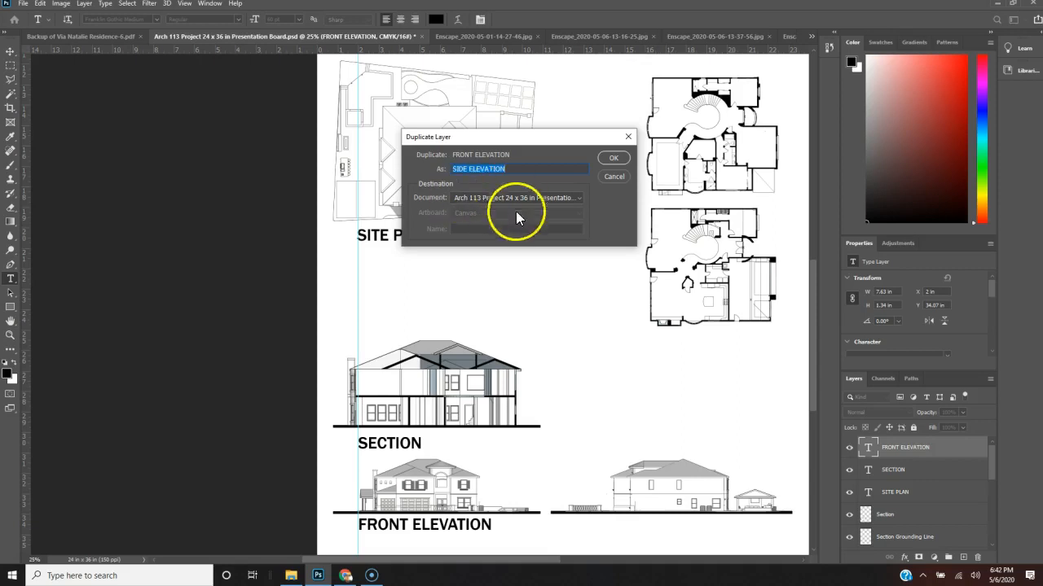
left_click(613, 158)
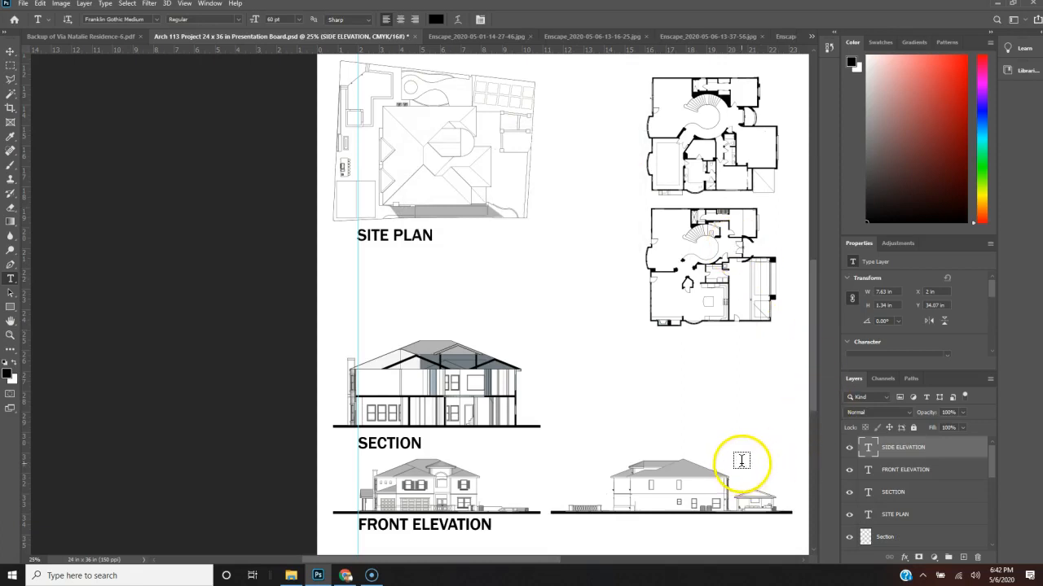
Move the duplicated label straight across beneath the side elevation drawing, to about X 14.3 in at the same height as the FRONT ELEVATION label.
key("v")
key("shift+Right")
key("shift+Right")
key("shift+Right")
key("shift+Right")
key("shift+Right")
key("shift+Right")
key("shift+Right")
key("shift+Right")
key("shift+Right")
key("shift+Right")
key("shift+Right")
key("shift+Right")
key("shift+Right")
key("shift+Right")
key("shift+Right")
key("shift+Right")
key("shift+Right")
key("shift+Right")
key("shift+Right")
key("shift+Right")
key("shift+Right")
key("shift+Right")
key("shift+Right")
key("shift+Right")
key("shift+Right")
key("shift+Right")
key("shift+Right")
key("shift+Right")
key("shift+Right")
key("shift+Right")
key("shift+Right")
key("shift+Right")
key("shift+Right")
key("shift+Right")
key("shift+Right")
key("shift+Right")
key("shift+Right")
key("shift+Right")
key("shift+Right")
key("shift+Right")
key("shift+Right")
key("shift+Right")
key("shift+Right")
key("shift+Right")
key("shift+Right")
key("shift+Right")
key("shift+Right")
key("shift+Right")
key("shift+Right")
key("shift+Right")
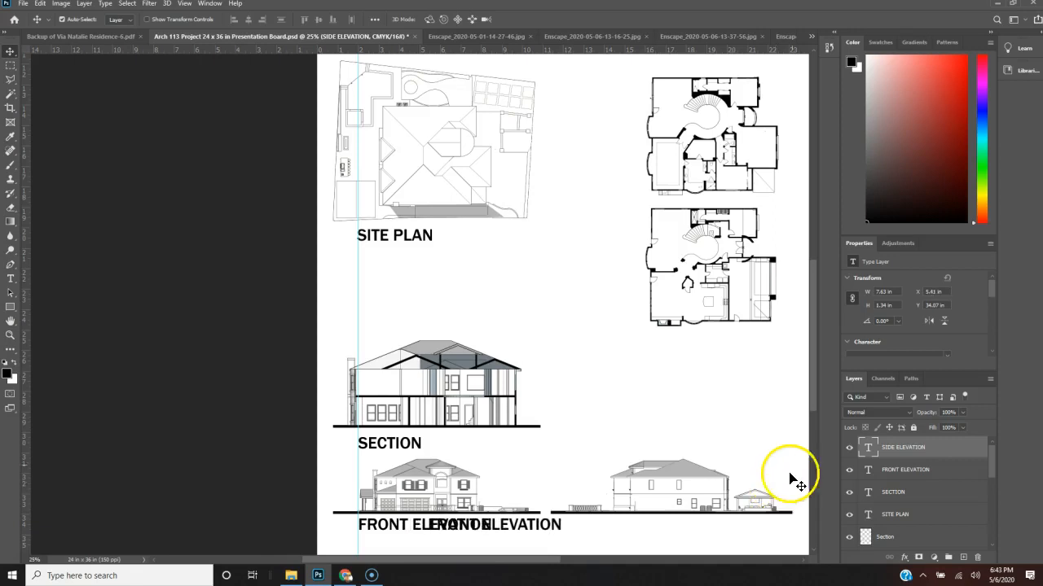
left_click_drag(542, 531, 716, 527)
Replace the duplicated label's text with SIDE ELEVATION.
double_click(715, 526)
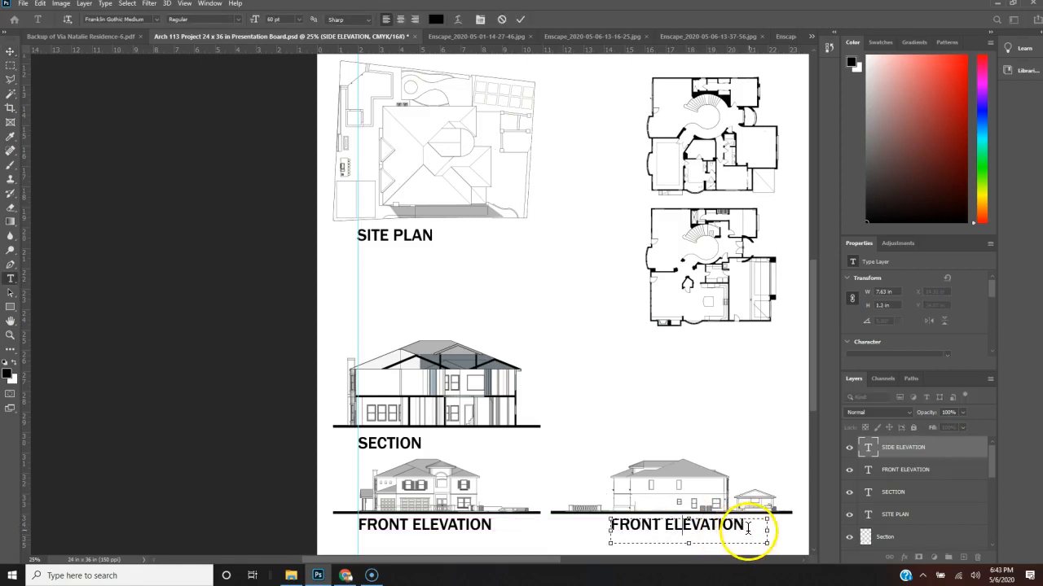
left_click_drag(749, 526, 597, 529)
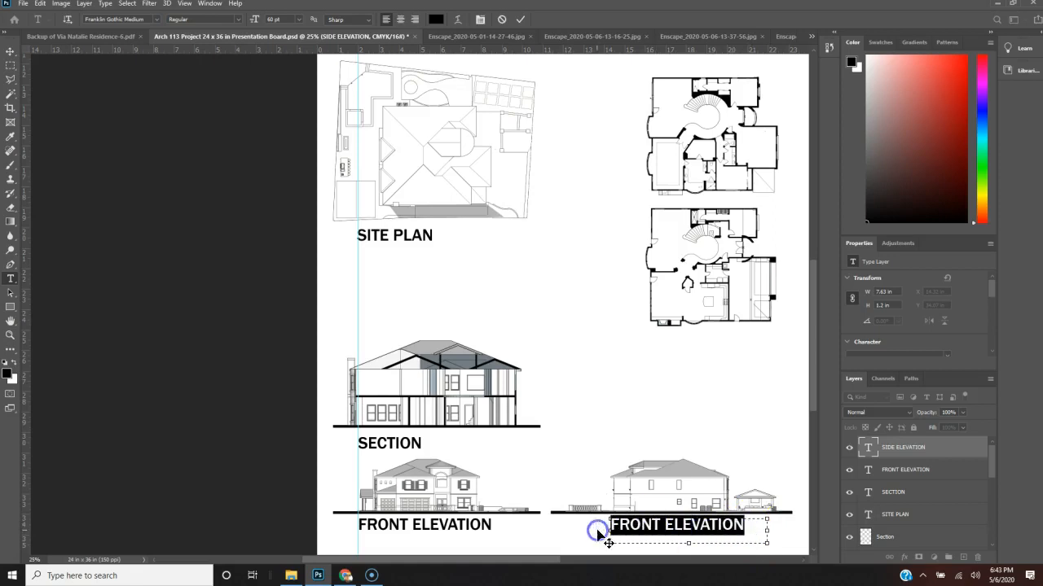
type("SIDE ELEVATION")
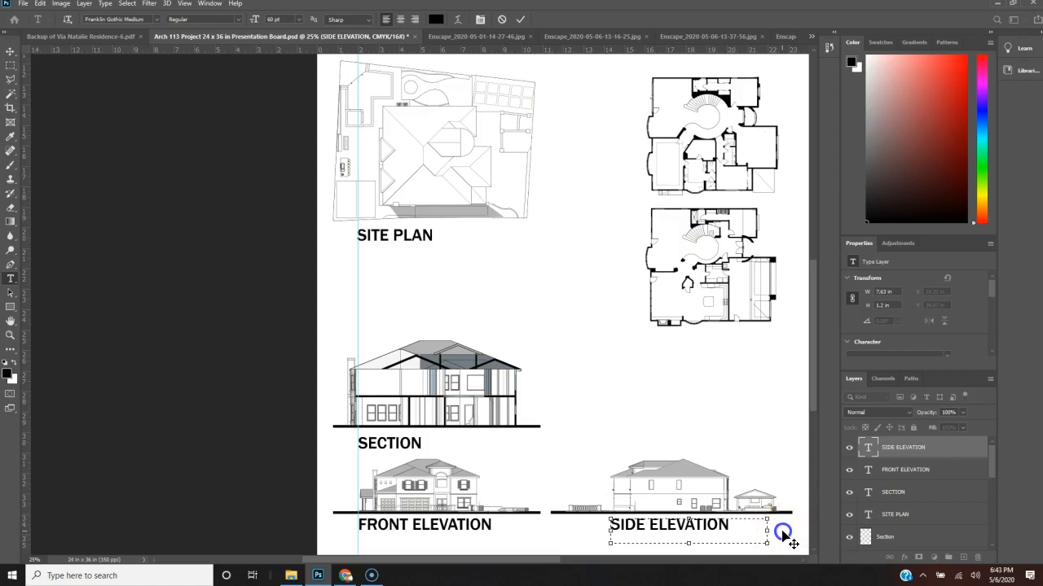
left_click(911, 450)
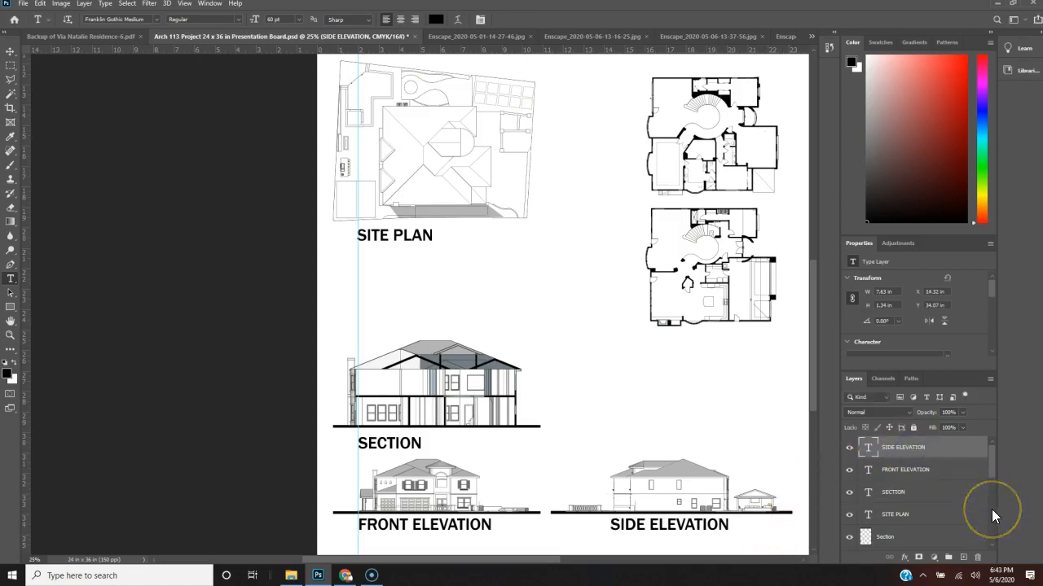
Nudge the SIDE ELEVATION label right to X 14.56 in.
key("v")
key("shift+Right")
key("shift+Right")
key("shift+Right")
key("Right")
key("Right")
key("Right")
key("Right")
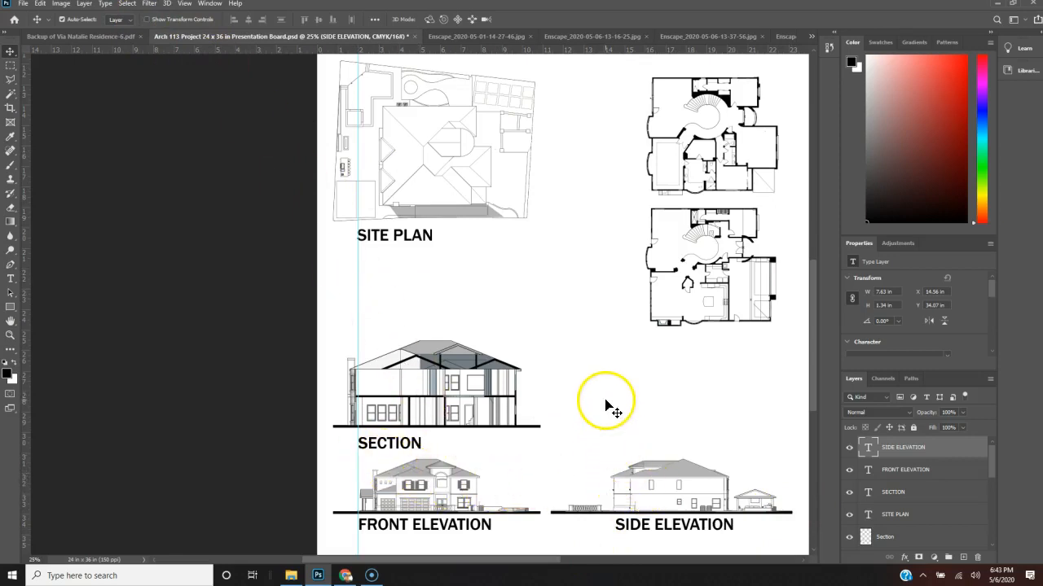
Try to move the first floor plan down, away from the second floor plan.
scroll(610, 401, "up", 1)
scroll(615, 403, "up", 2)
scroll(615, 403, "down", 1)
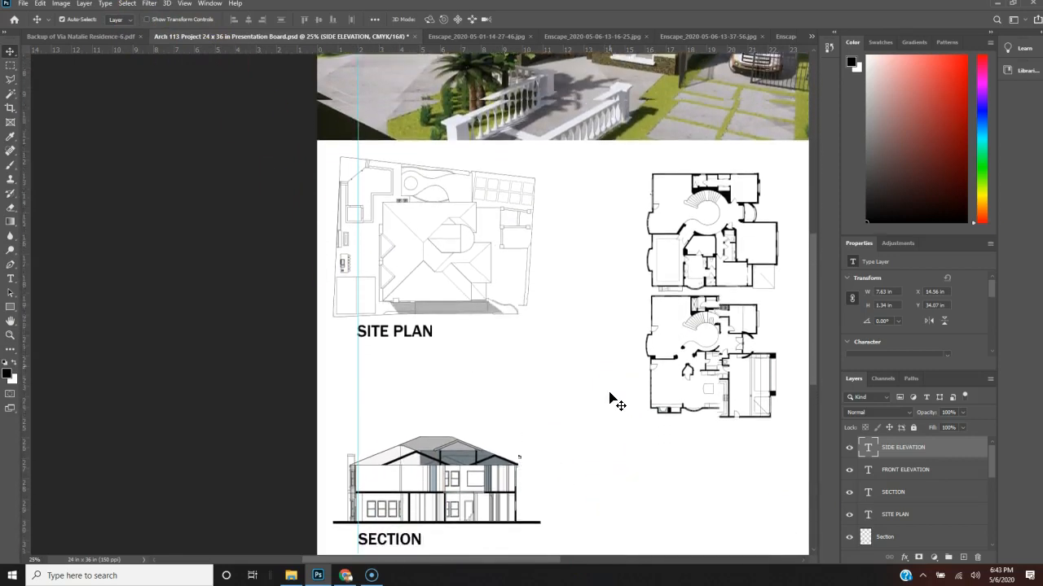
left_click(690, 361)
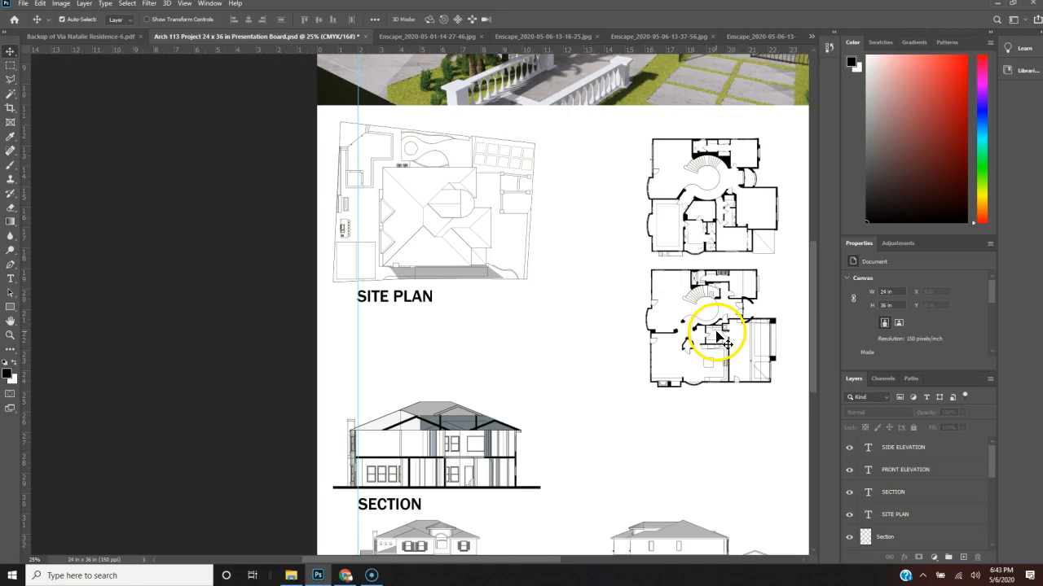
left_click(715, 336)
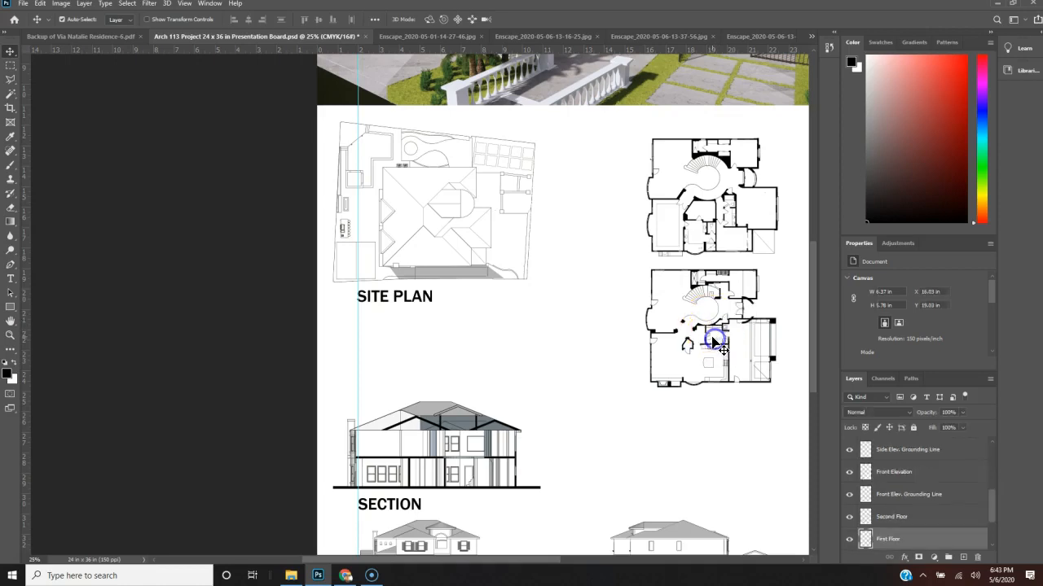
left_click(921, 545)
left_click_drag(716, 338, 713, 342)
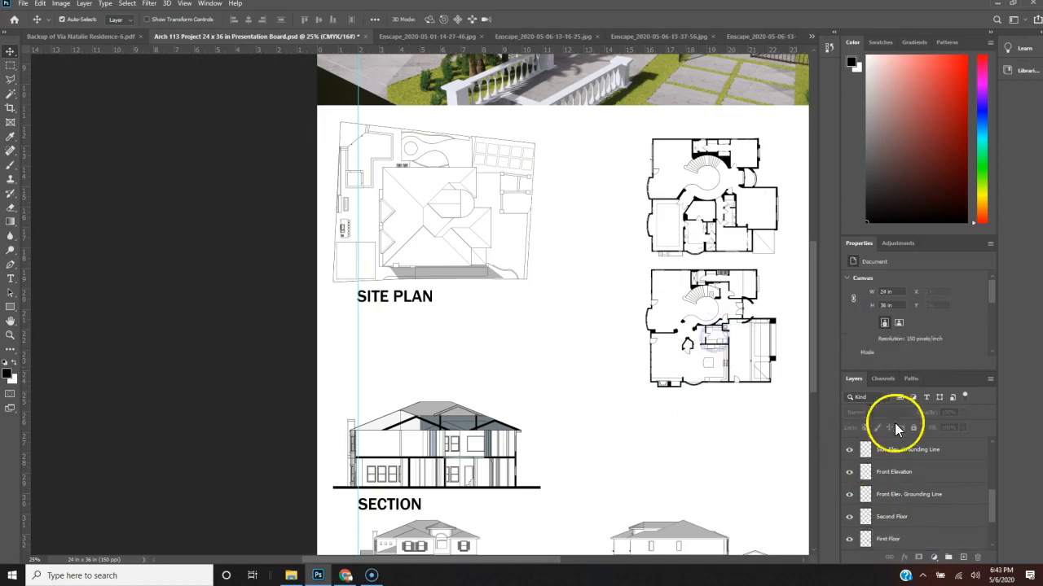
left_click_drag(706, 387, 701, 409)
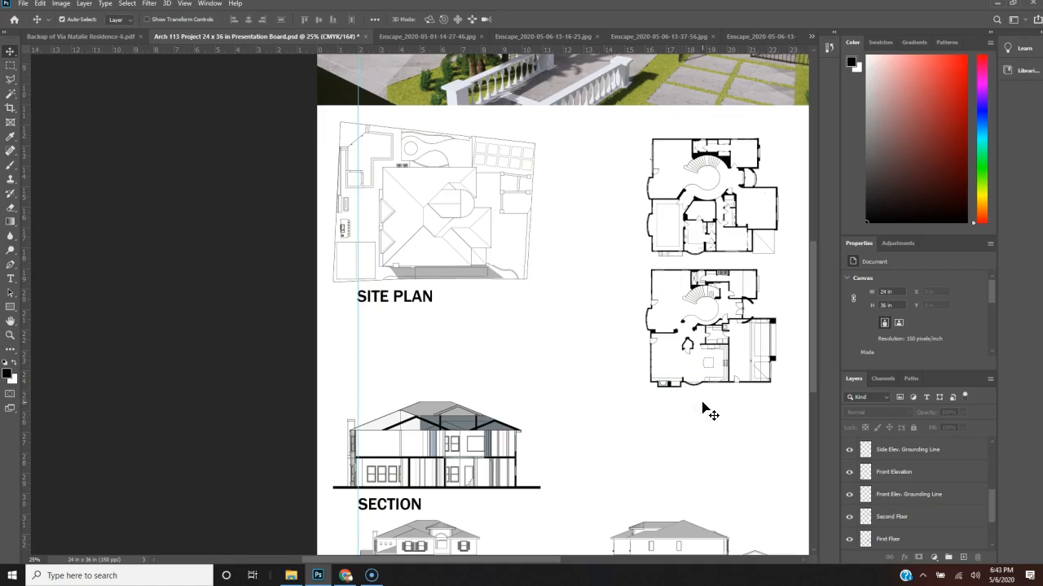
key("m")
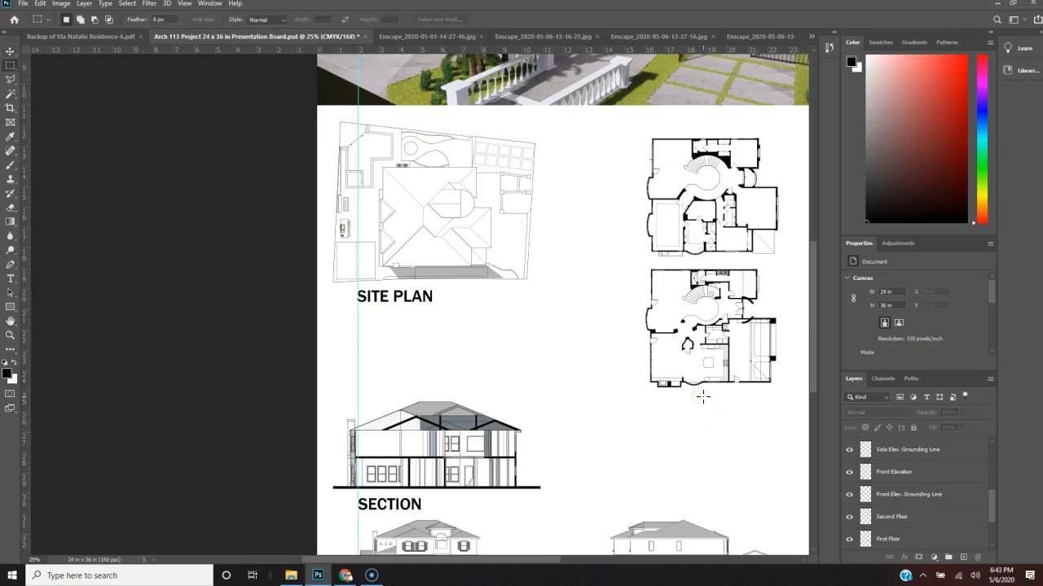
key("v")
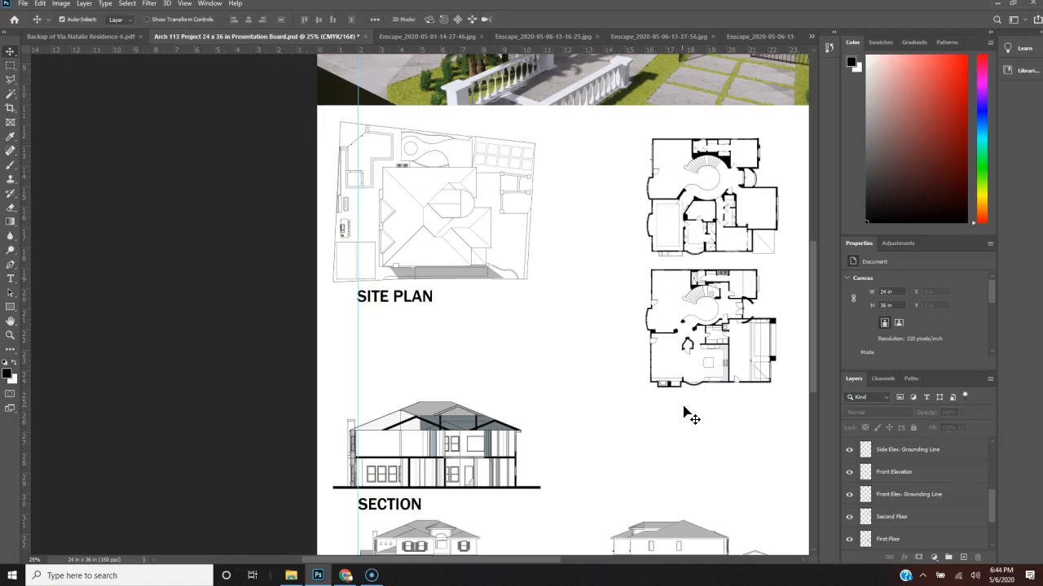
left_click(919, 537)
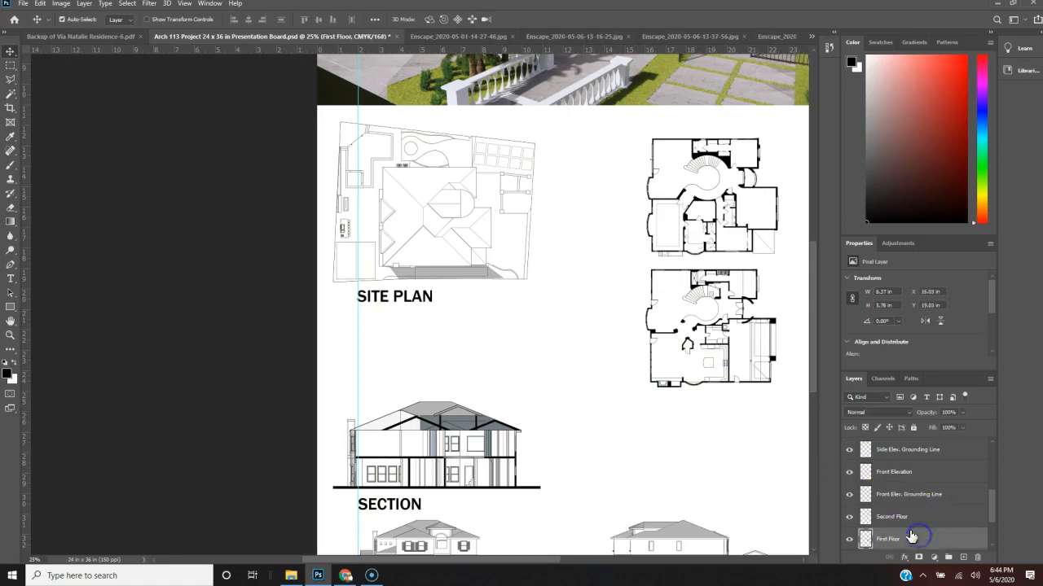
left_click_drag(695, 358, 693, 372)
Identify the First Floor layer by toggling its visibility and move the plan straight down to about Y 21.8 in, leaving label space above it.
scroll(994, 517, "down", 2)
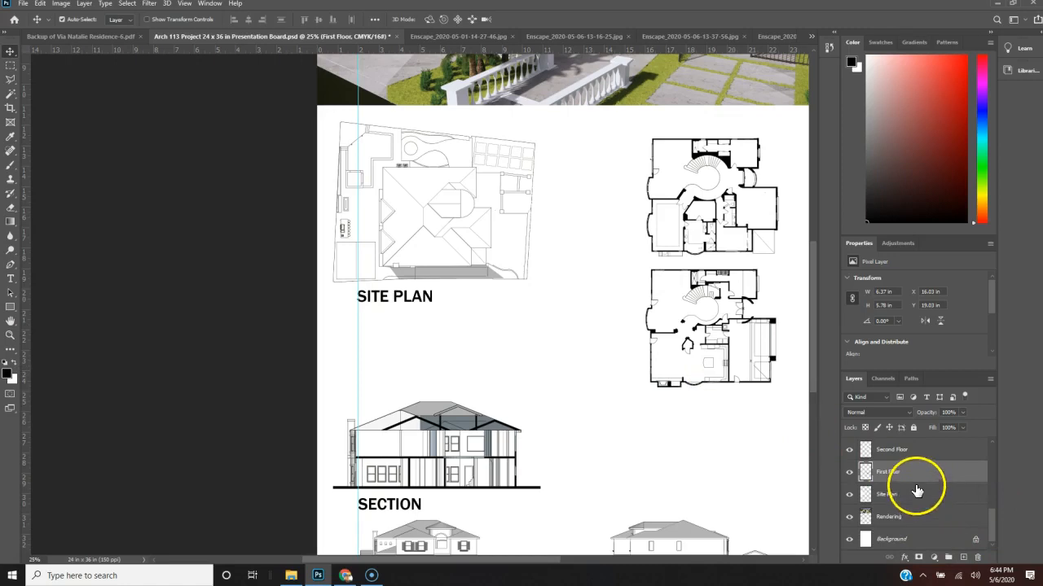
left_click(849, 473)
left_click(848, 475)
left_click(896, 477)
left_click_drag(722, 399, 720, 411)
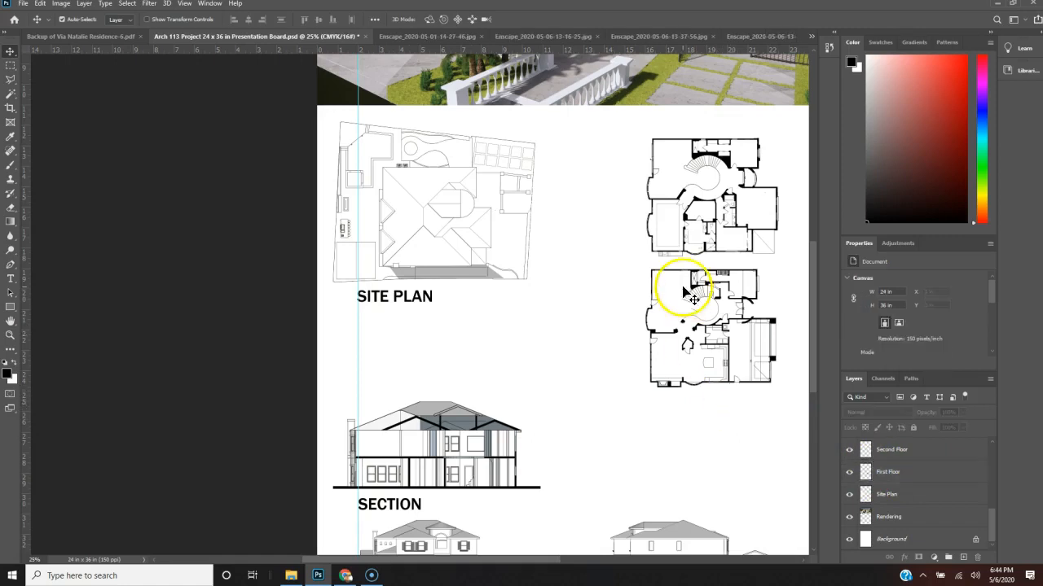
left_click_drag(694, 291, 693, 346)
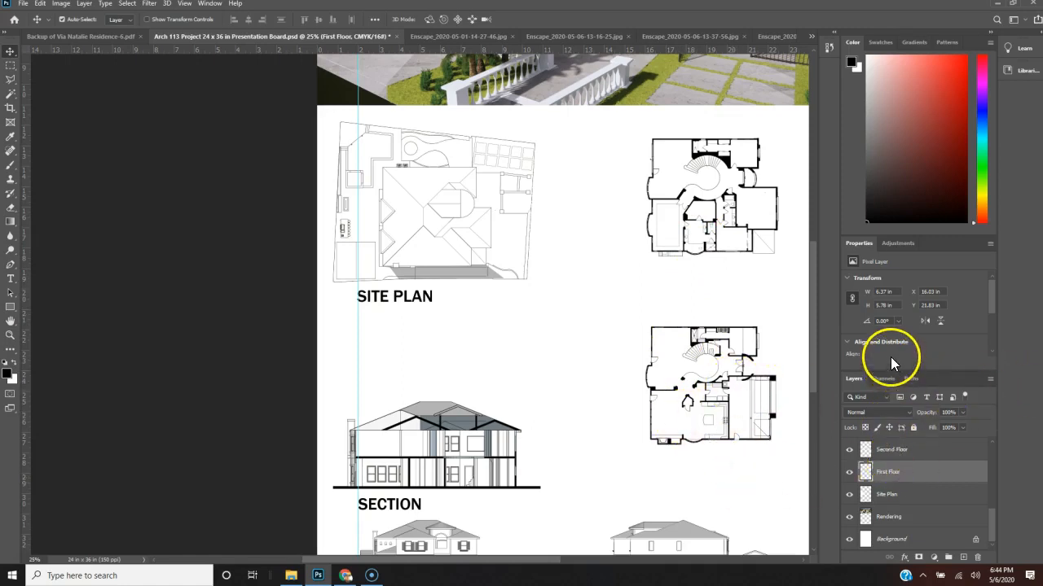
Add a SECOND FLOOR text label beneath the second floor plan, with its text box fitted to about 5.9 by 0.9 in.
key("t")
left_click_drag(656, 274, 770, 298)
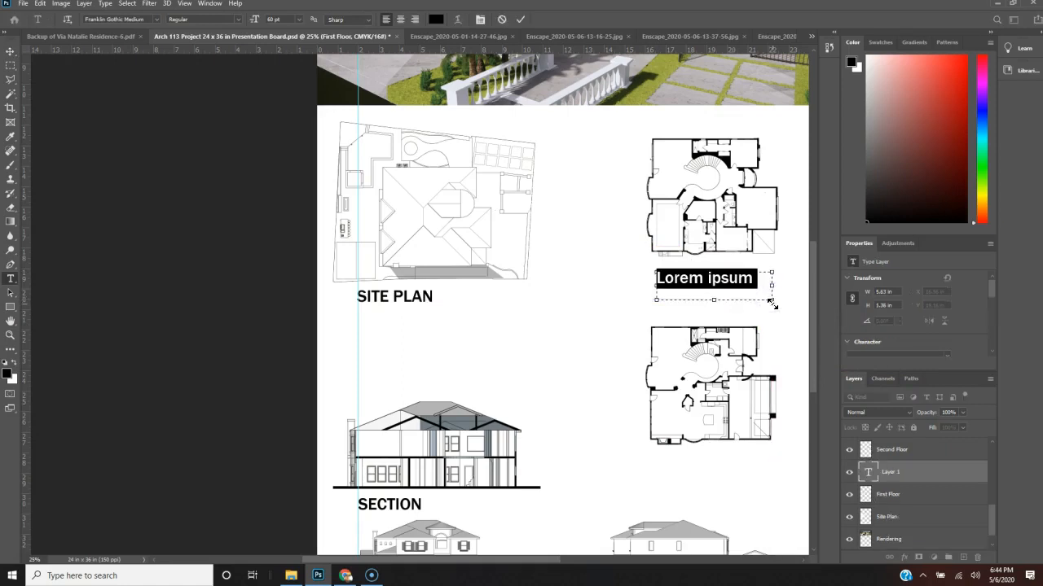
type("SECOND")
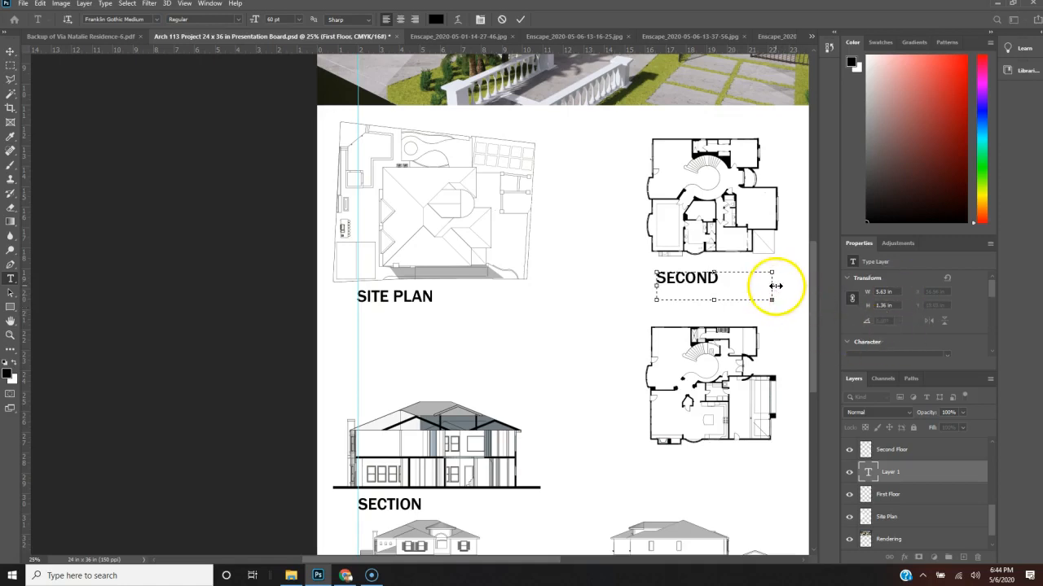
left_click_drag(776, 286, 779, 286)
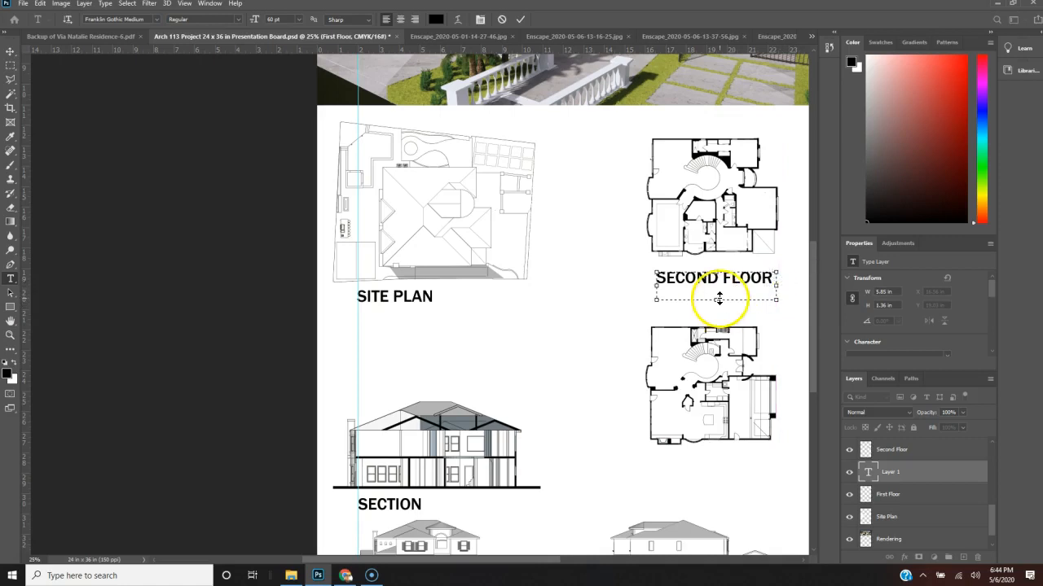
left_click_drag(715, 299, 717, 292)
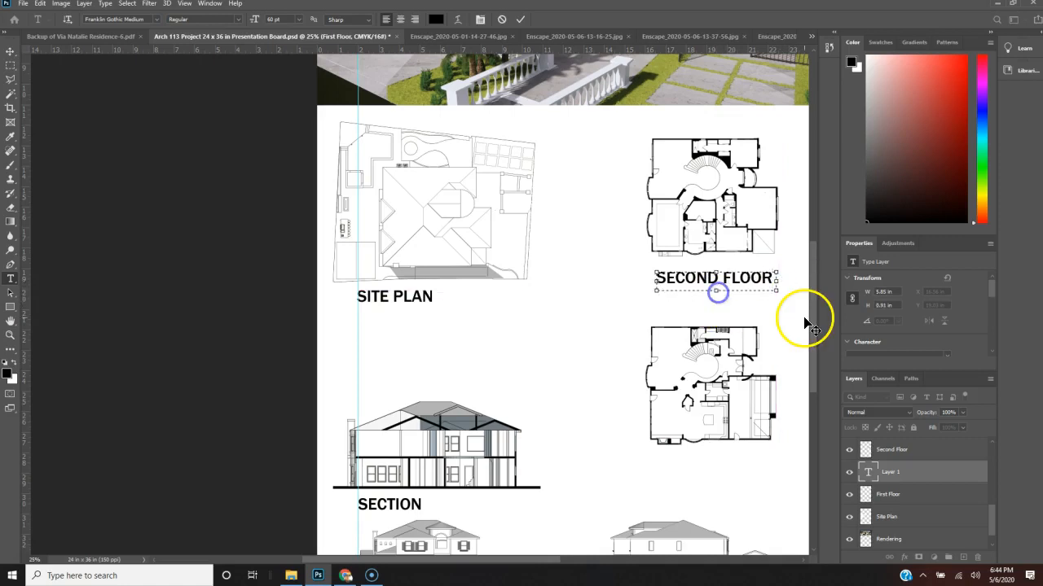
left_click(804, 329)
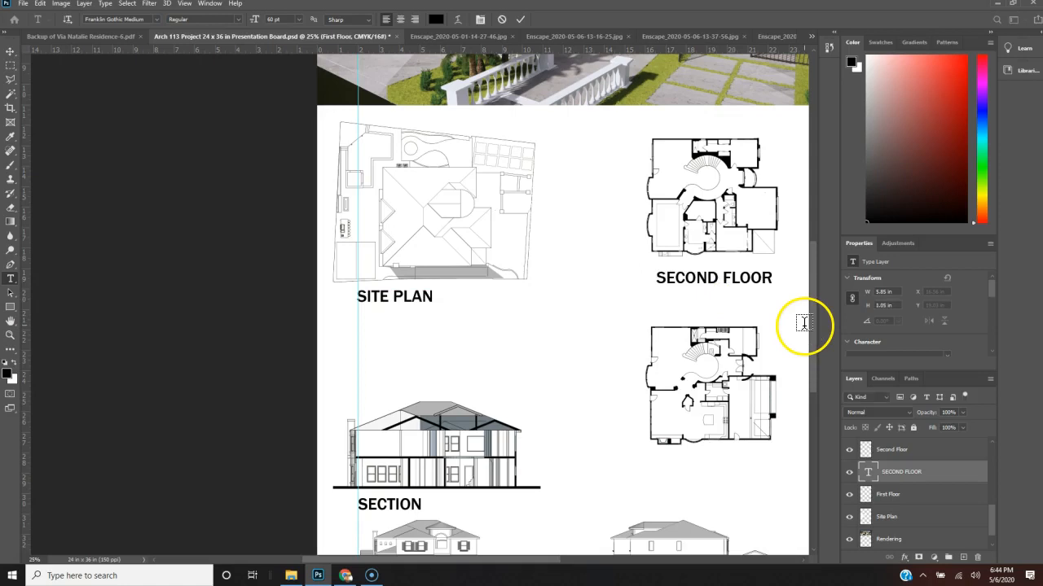
Duplicate the SECOND FLOOR text layer under the name FIRST FLOOR.
right_click(896, 477)
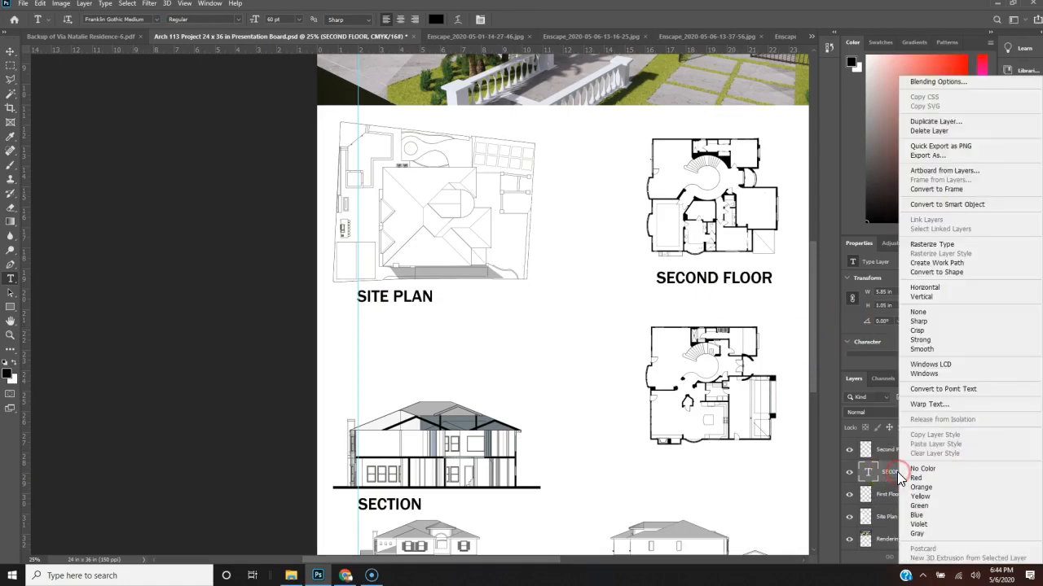
left_click(953, 121)
left_click(477, 168)
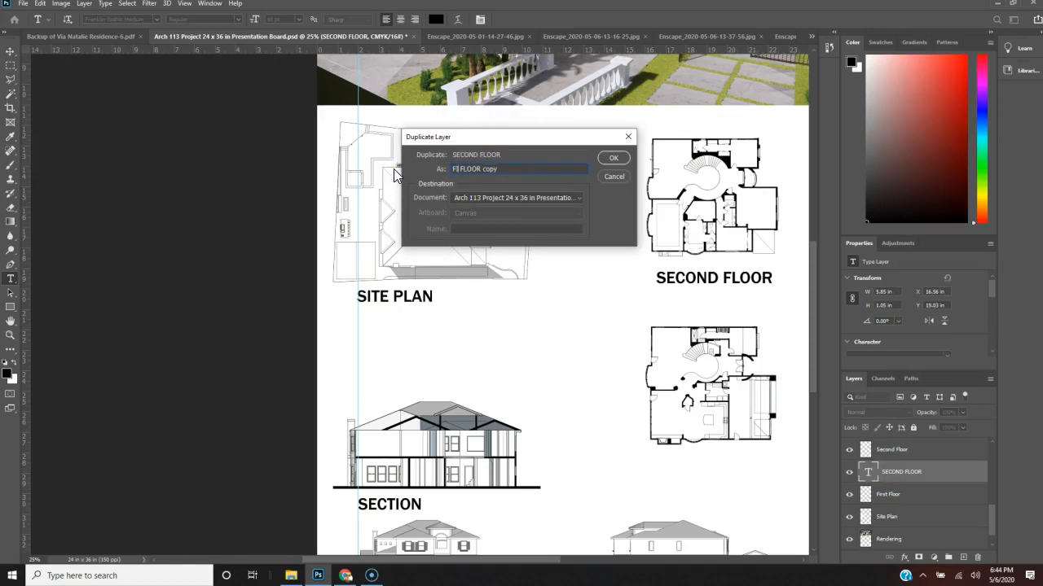
type("FIRST")
left_click(515, 174)
key("ctrl+a")
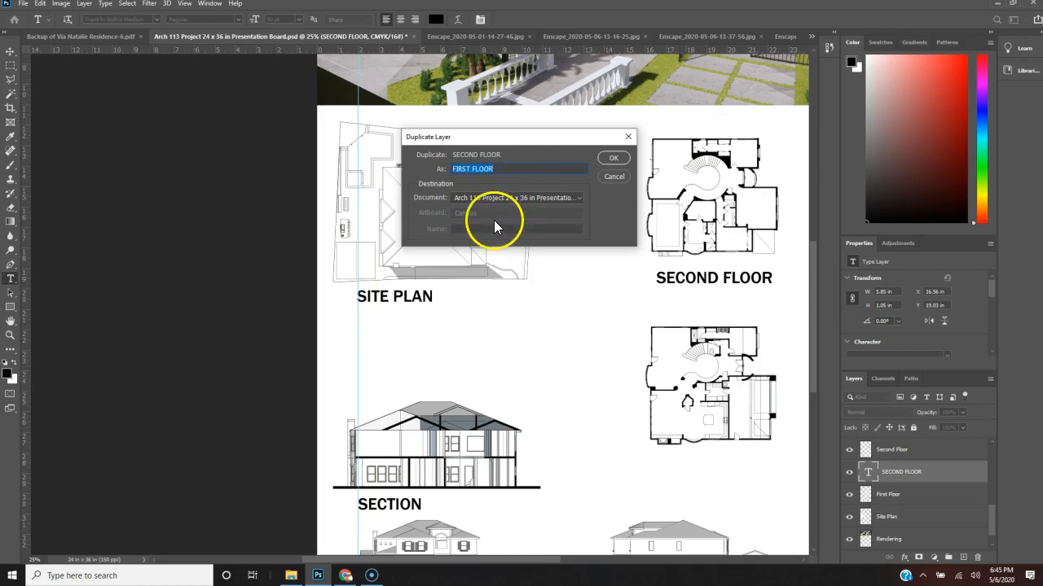
left_click(615, 159)
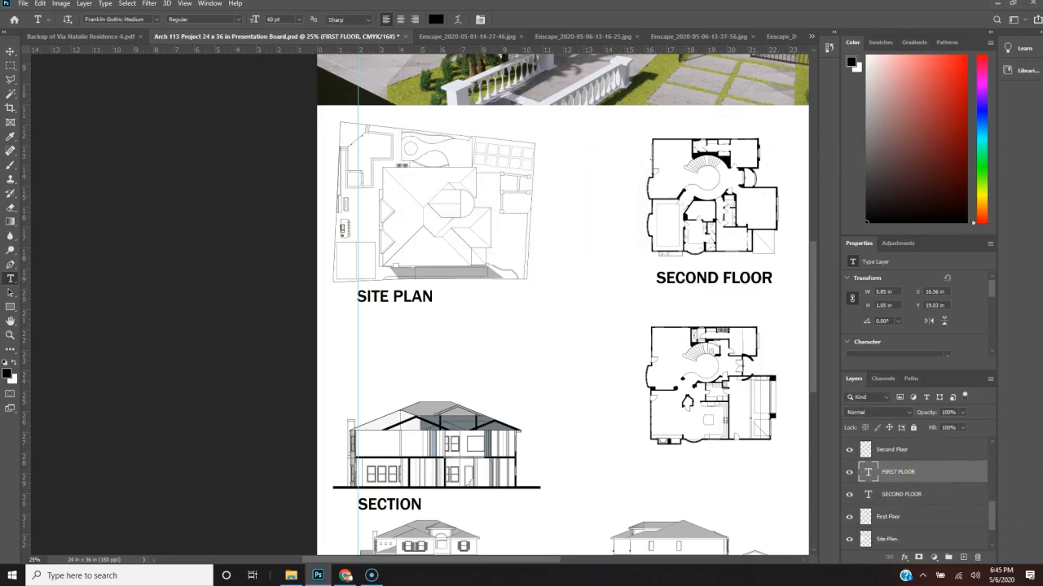
Move the duplicated floor label straight down beneath the first floor plan, to about Y 27.8 in at X 16.56 in.
key("v")
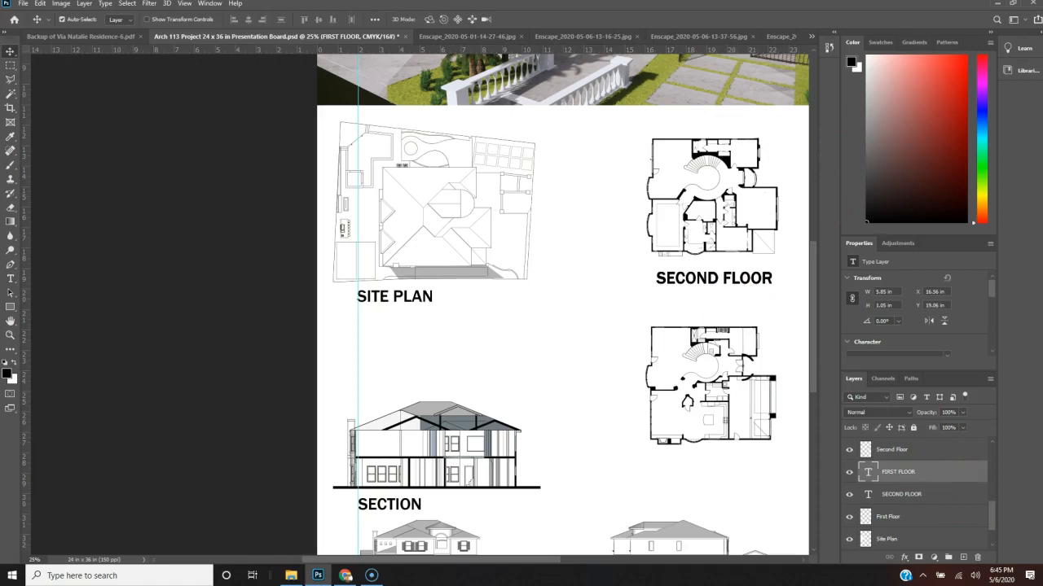
key("shift+Down")
key("shift+Down")
key("shift+Down")
key("shift+Down")
key("shift+Down")
key("shift+Down")
key("shift+Down")
key("shift+Down")
key("shift+Down")
key("shift+Down")
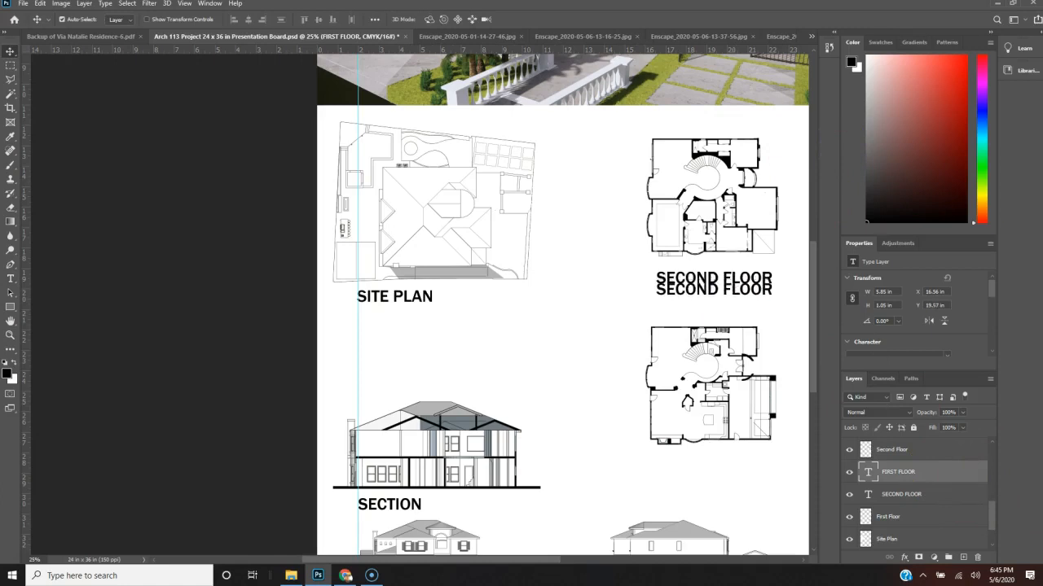
key("shift+Down")
key("shift+Down")
key("shift+Down")
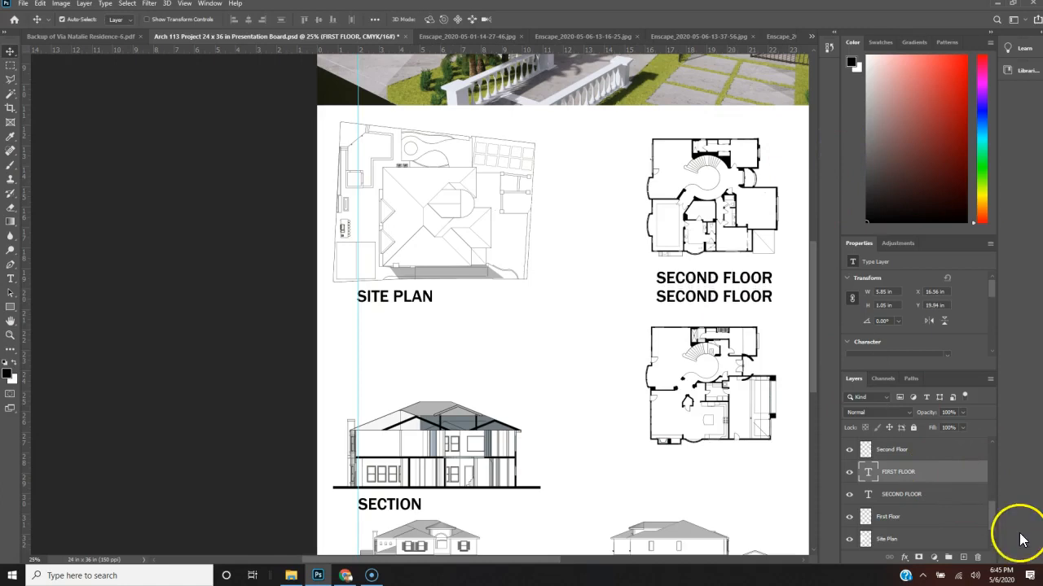
left_click_drag(680, 304, 685, 470)
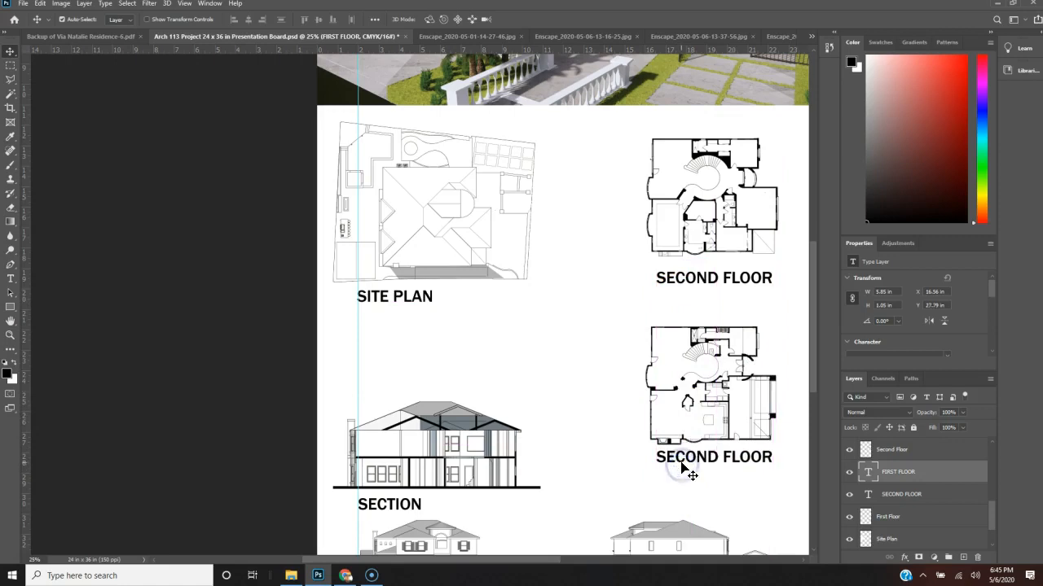
Replace the text of the label beneath the first floor plan with FIRST FLOOR.
key("t")
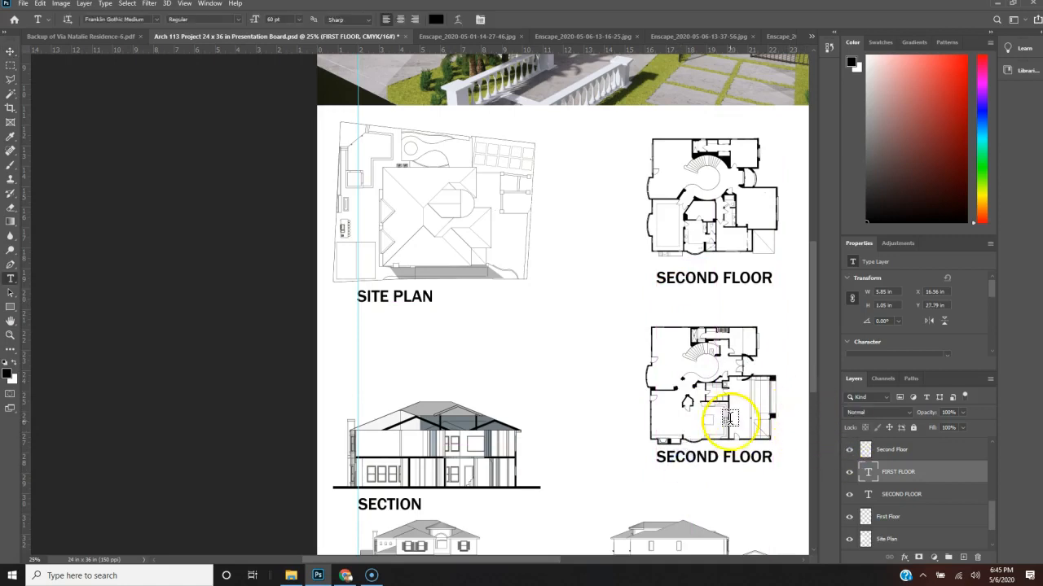
left_click(729, 461)
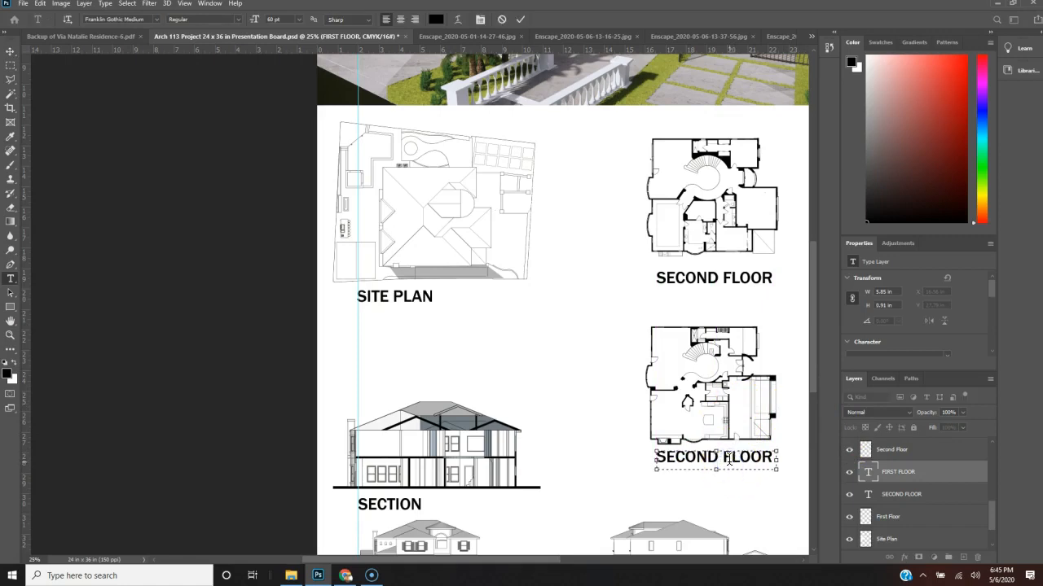
key("ctrl+a")
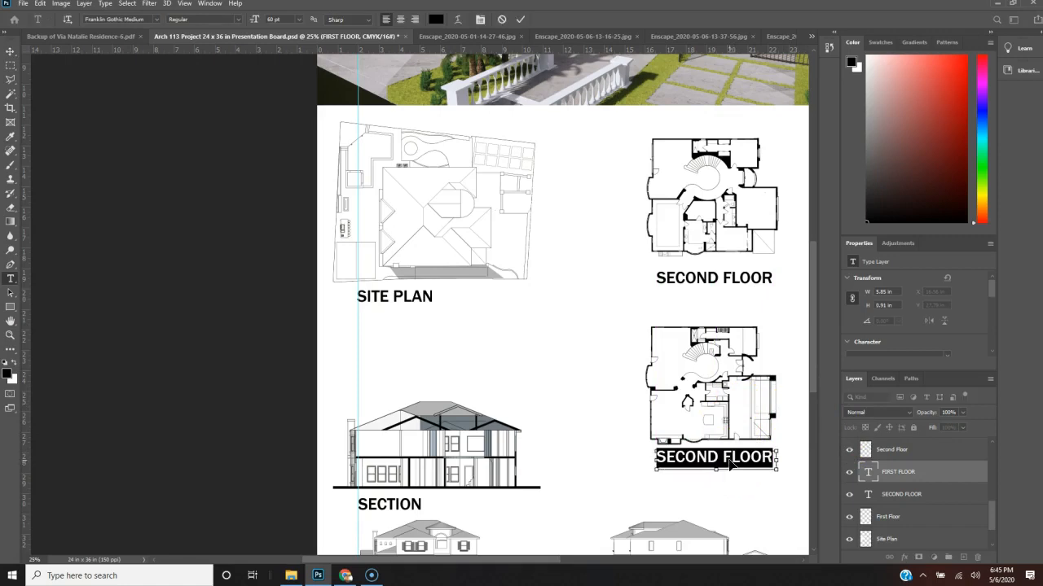
type("FIRST FLOOR")
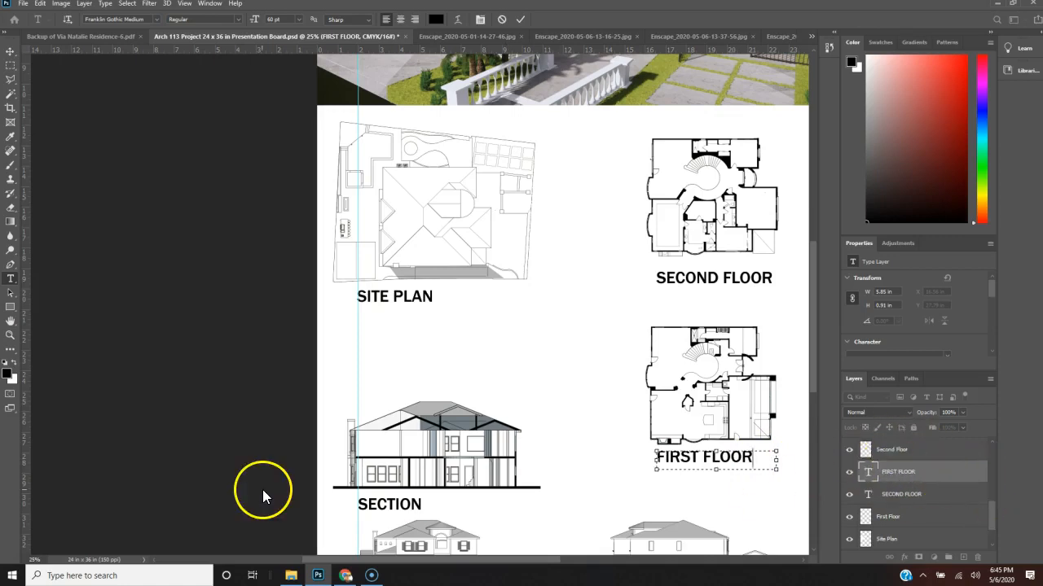
left_click(925, 476)
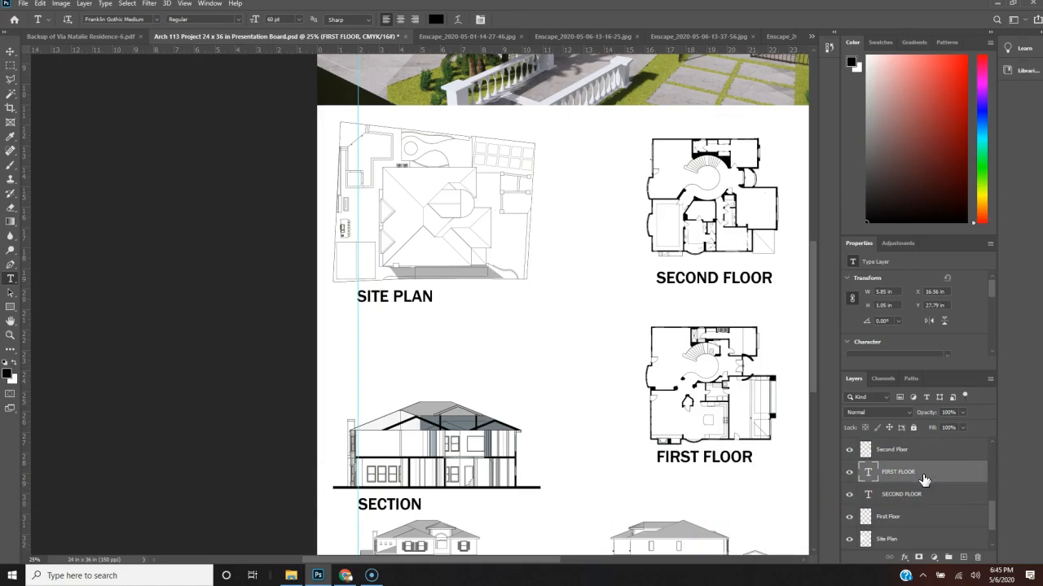
Nudge the FIRST FLOOR label to about X 16.59 in, Y 28.01 in beneath the first floor plan.
key("v")
key("shift+Right")
key("shift+Right")
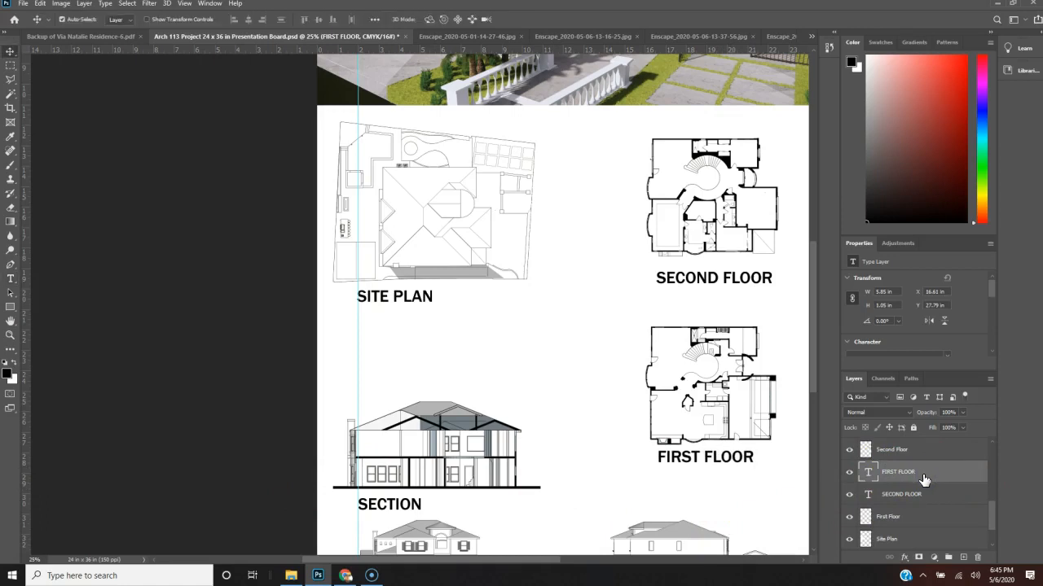
key("shift+Left")
key("shift+Left")
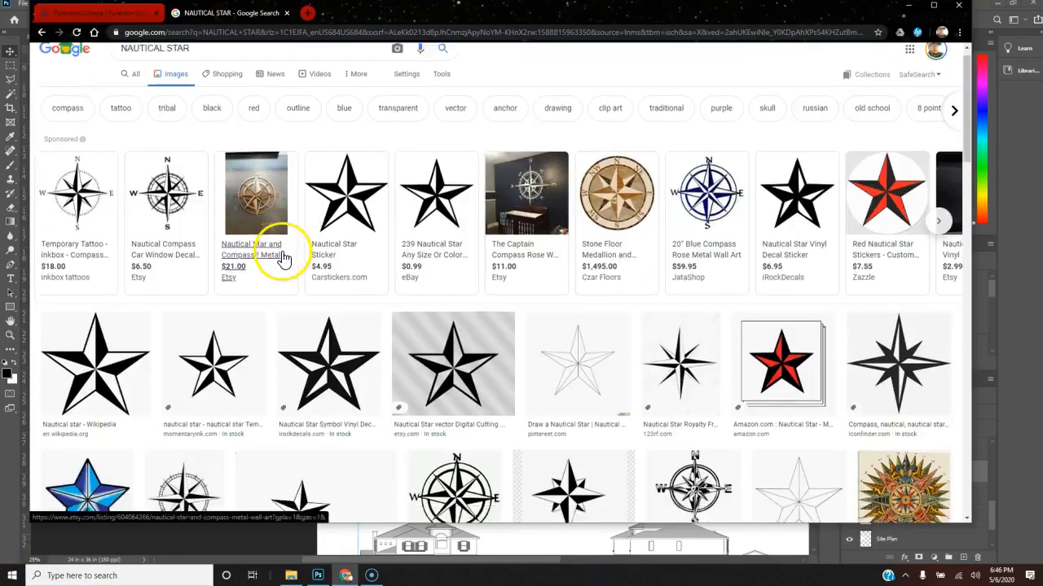
scroll(279, 256, "down", 5)
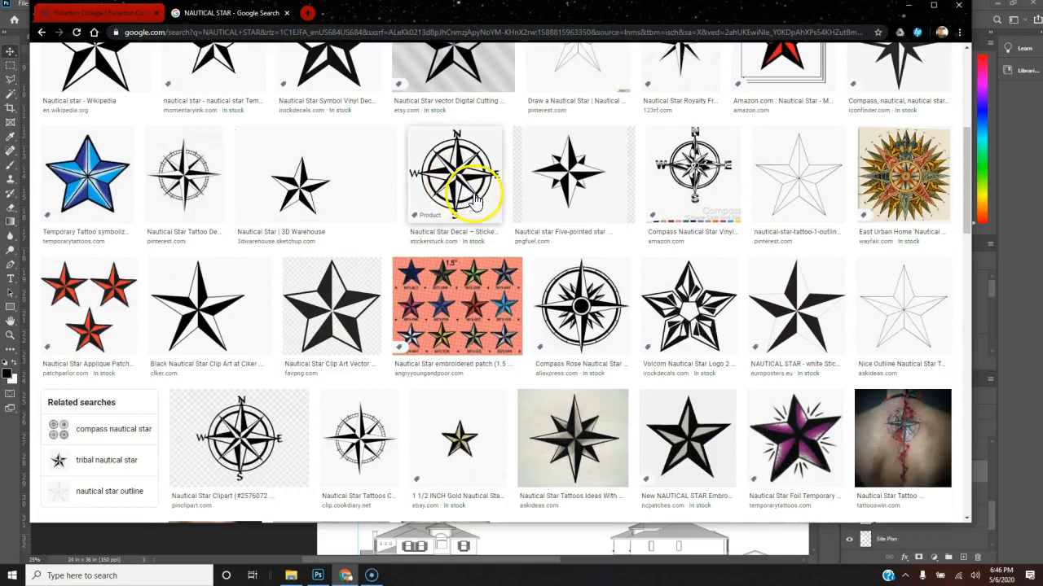
scroll(302, 343, "down", 2)
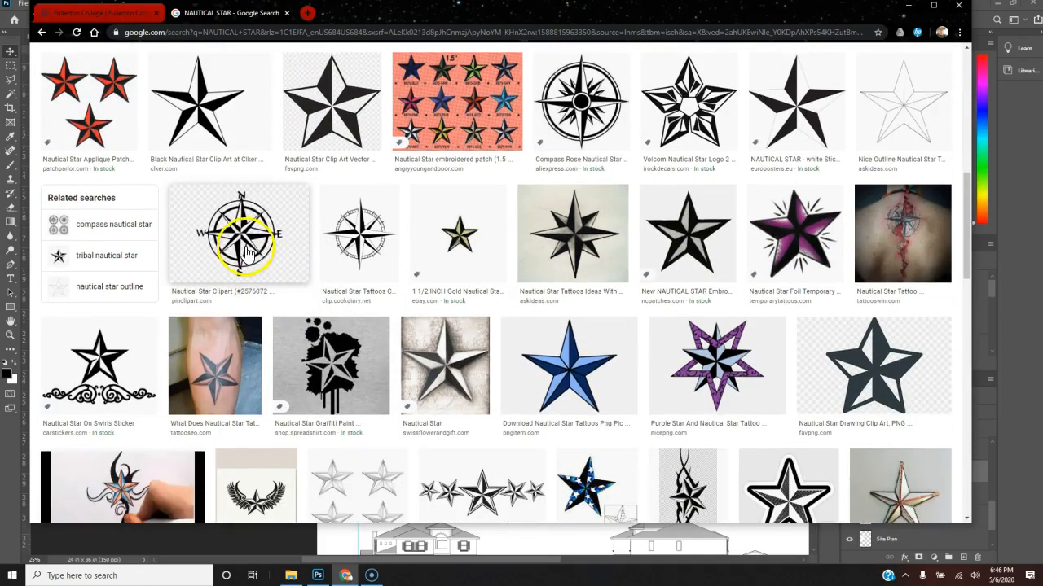
left_click(243, 236)
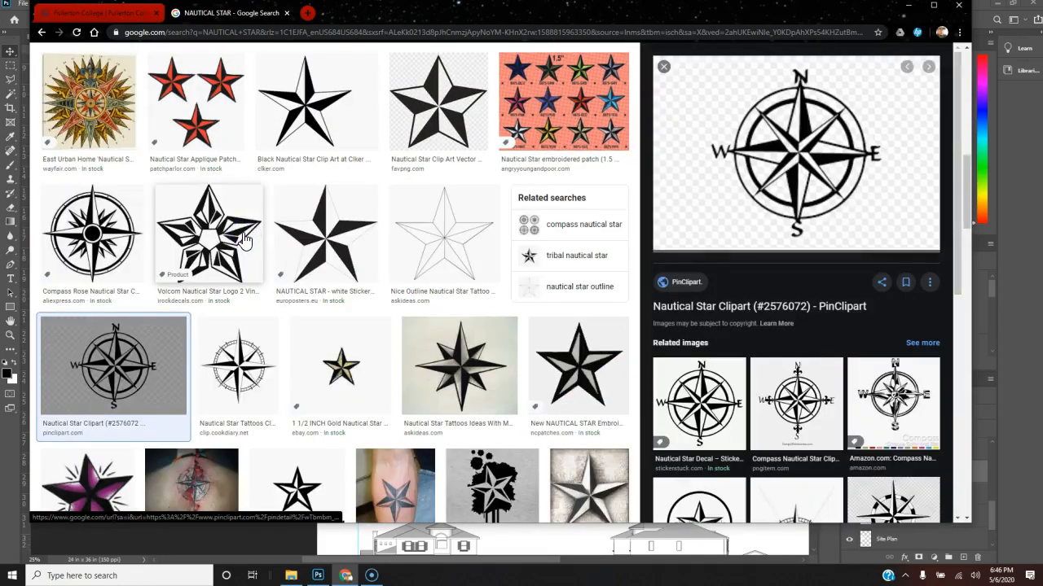
right_click(796, 173)
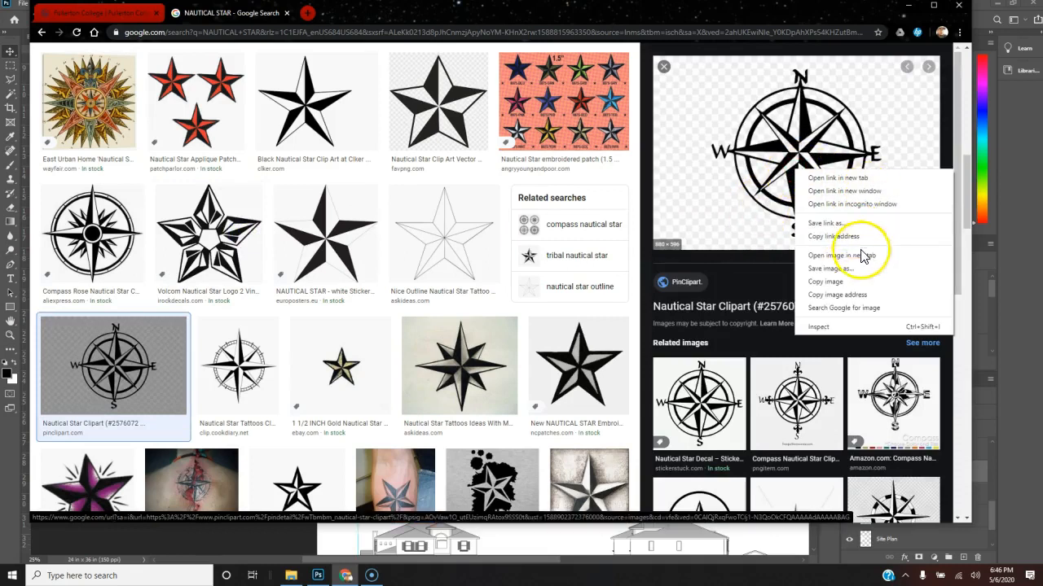
left_click(862, 278)
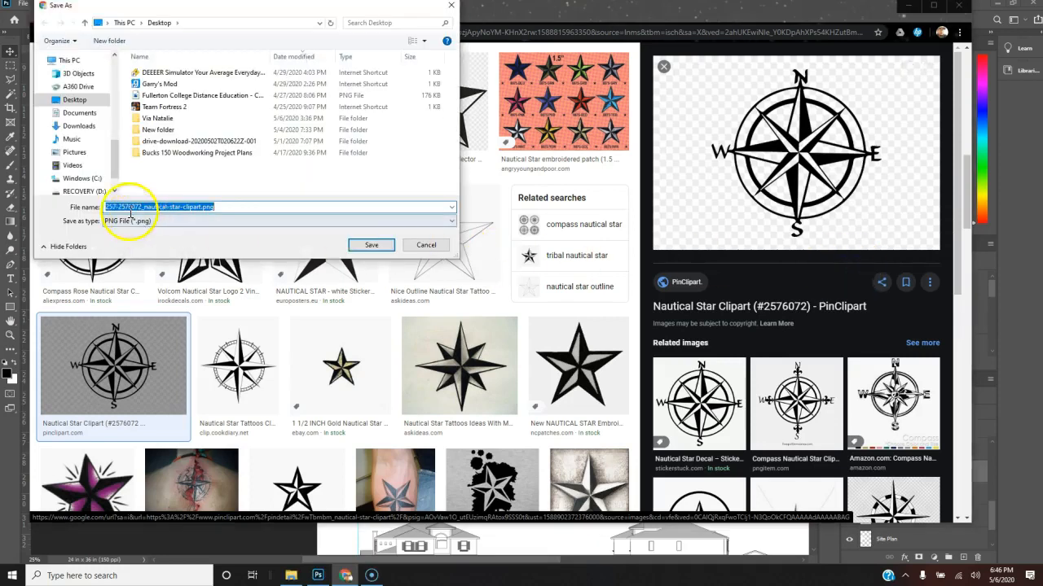
left_click(371, 245)
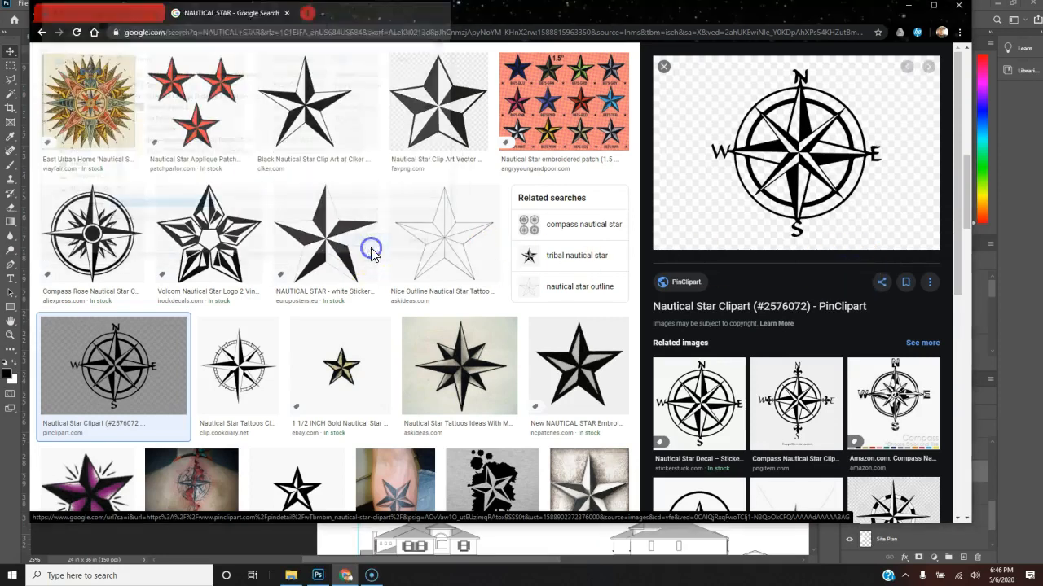
Replace the image search with "architectural silhouette people".
scroll(461, 322, "up", 10)
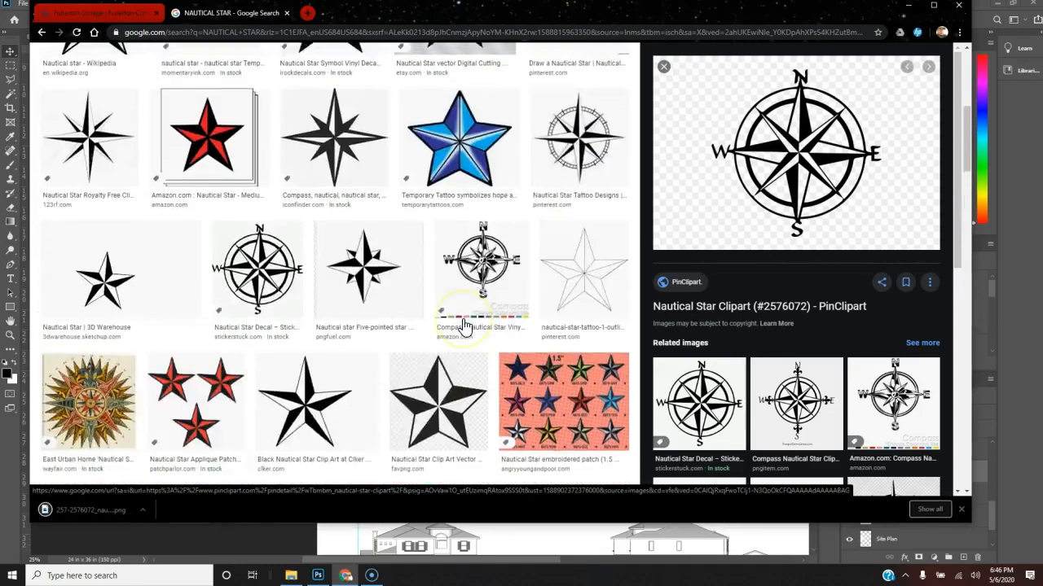
triple_click(204, 65)
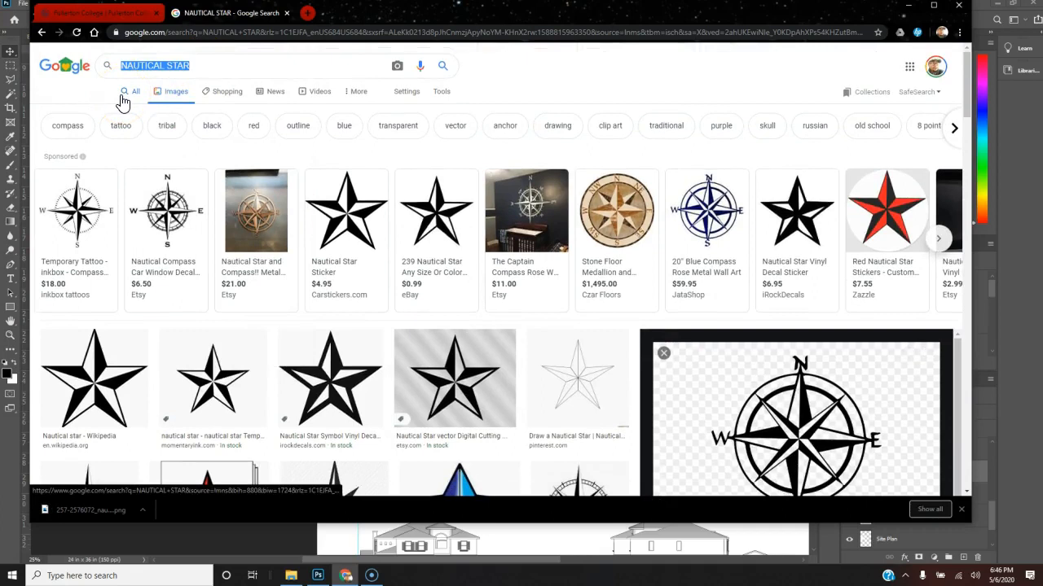
type("ARCHITE")
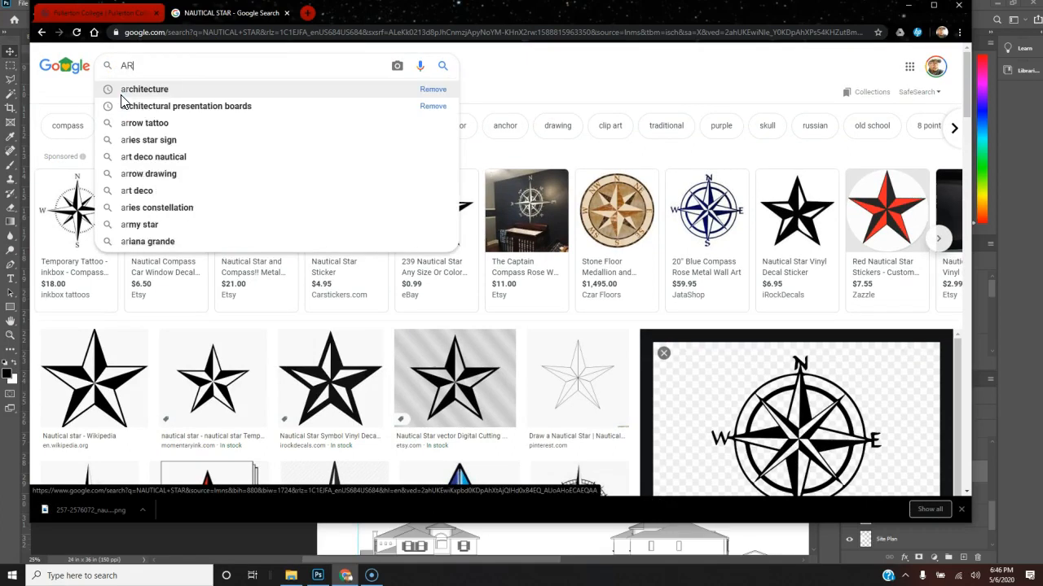
type("CTUR")
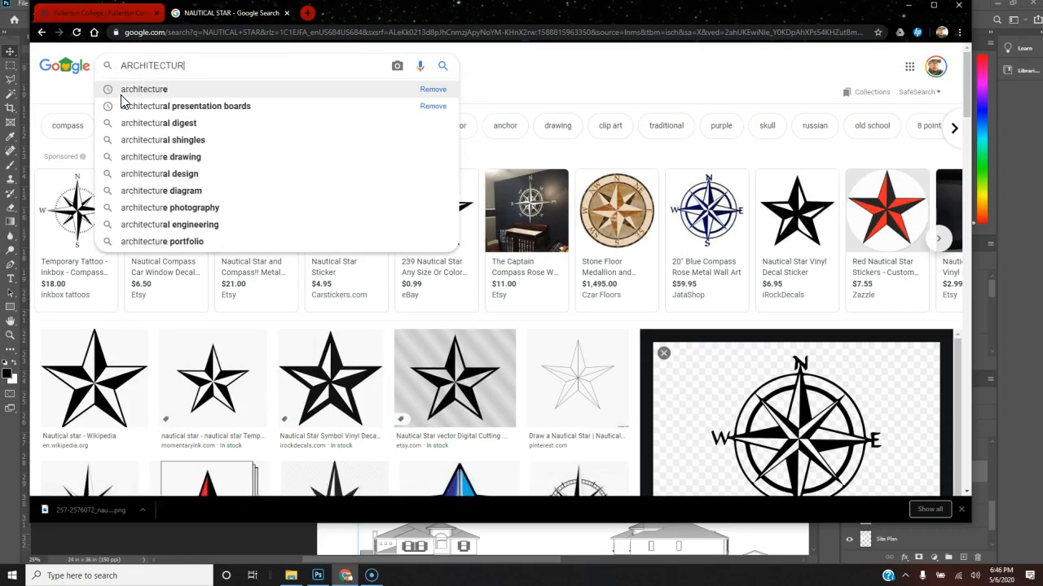
type("RAL SILL")
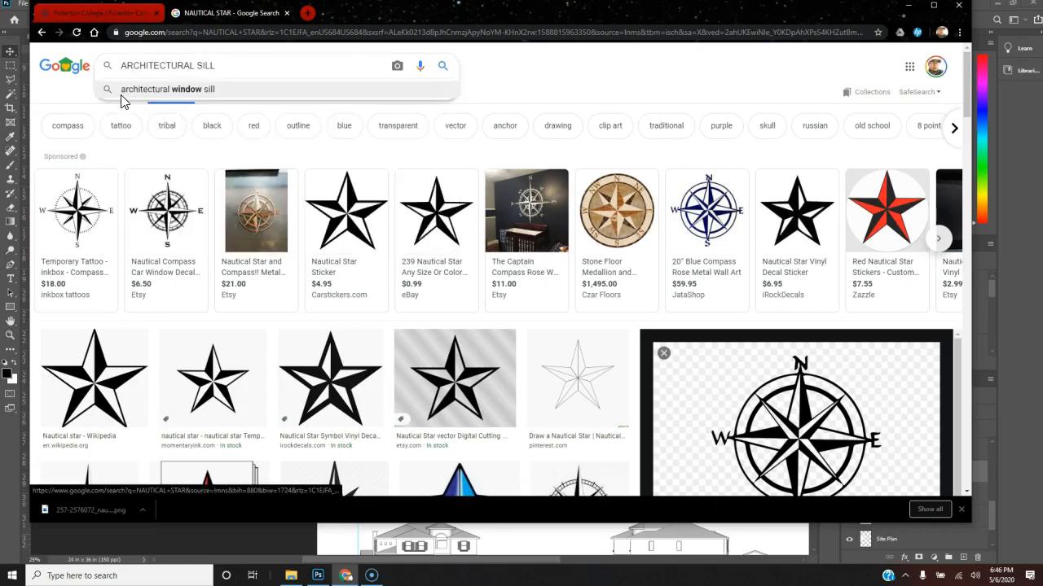
key("BackSpace")
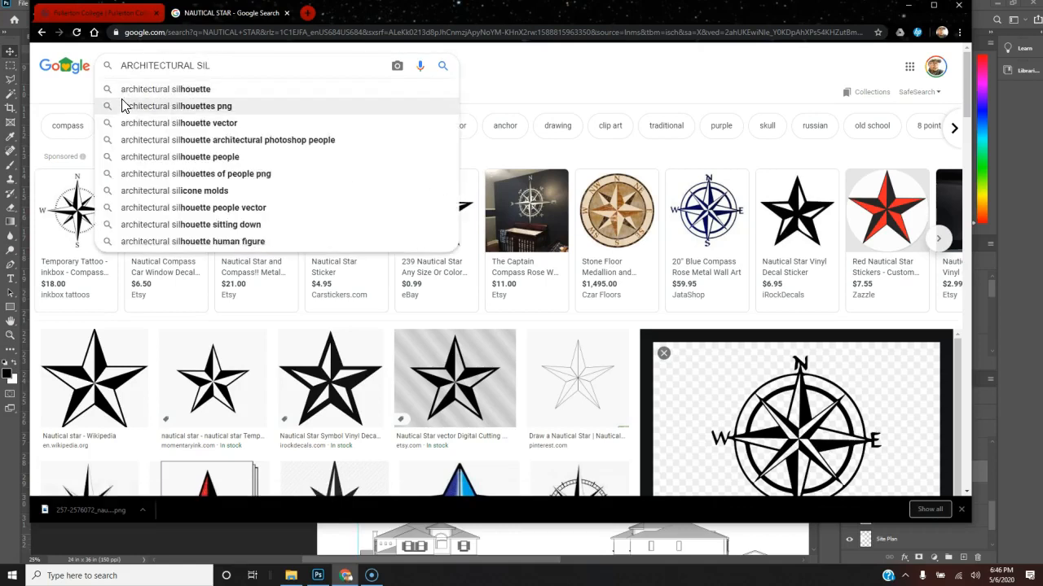
left_click(183, 157)
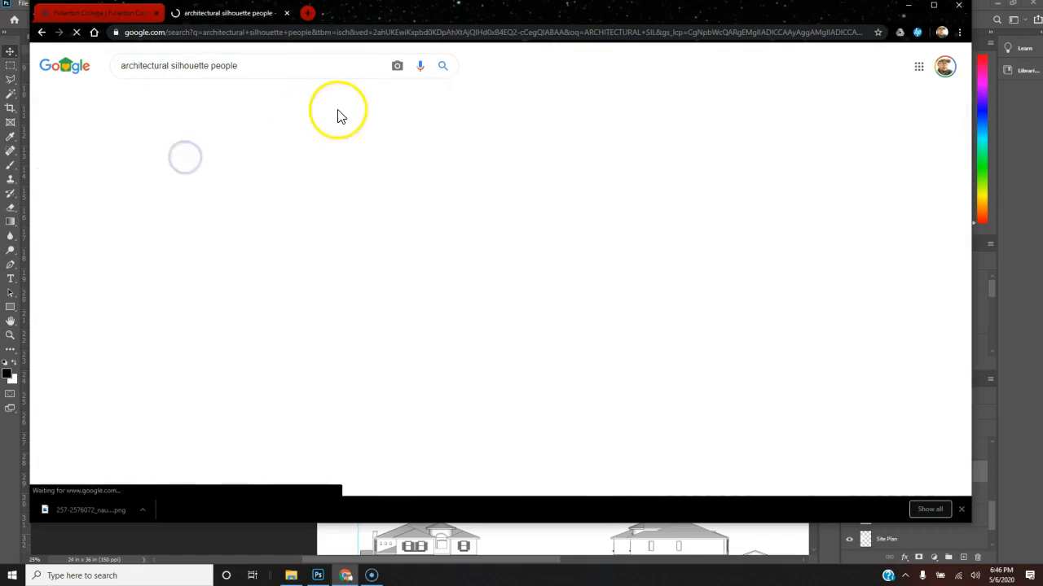
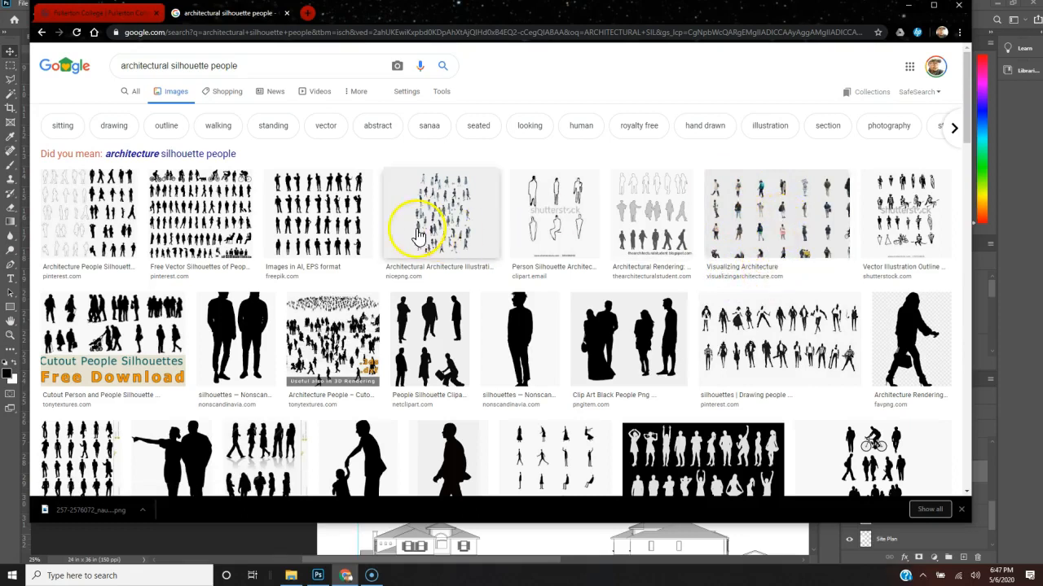
Save the Freepik sheet of standing people silhouettes to the Desktop as illustration-business-people_53876-6301.jpg and close the browser.
left_click(334, 218)
right_click(743, 195)
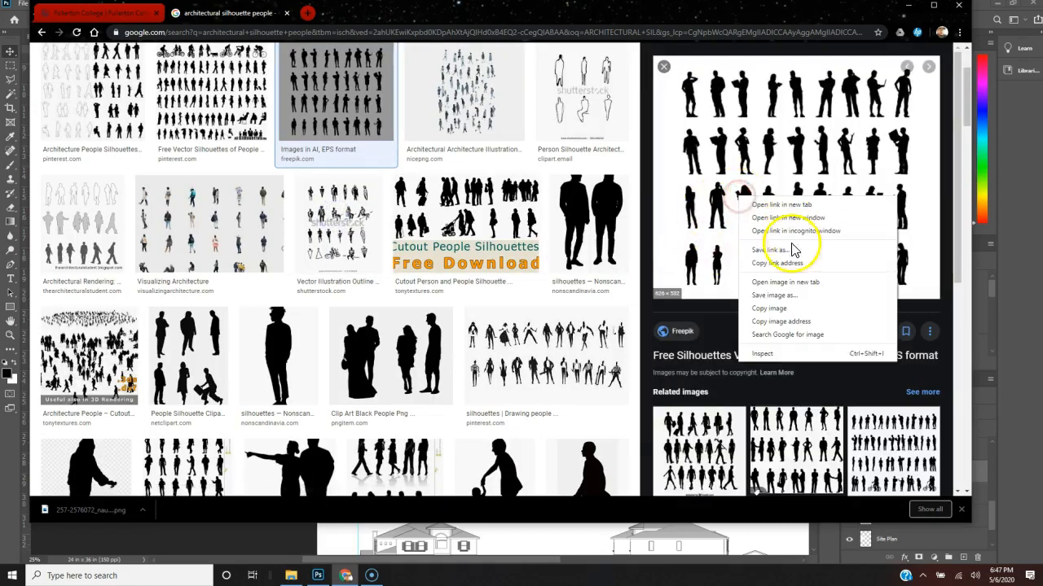
left_click(798, 295)
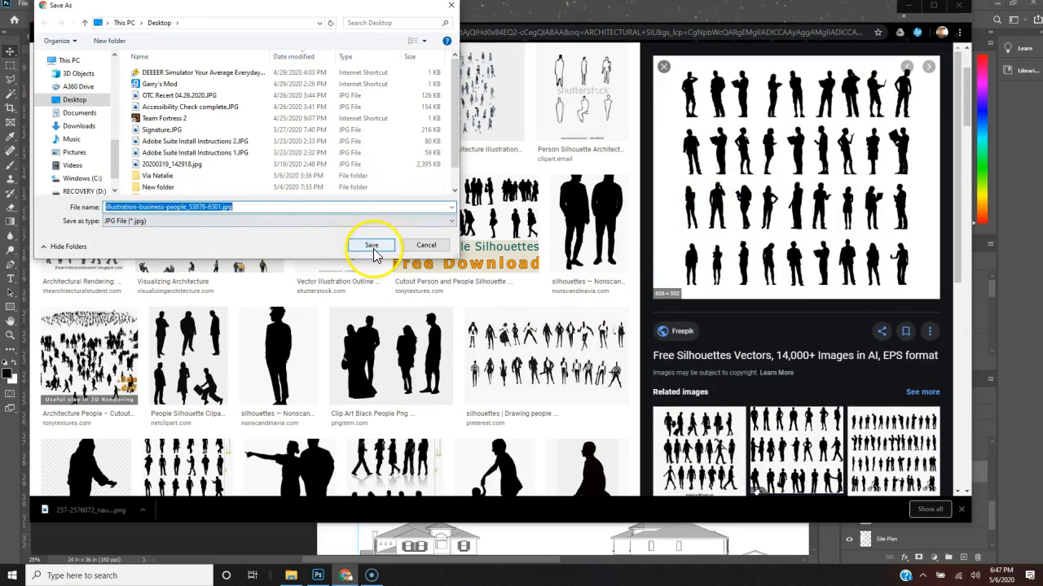
left_click(371, 248)
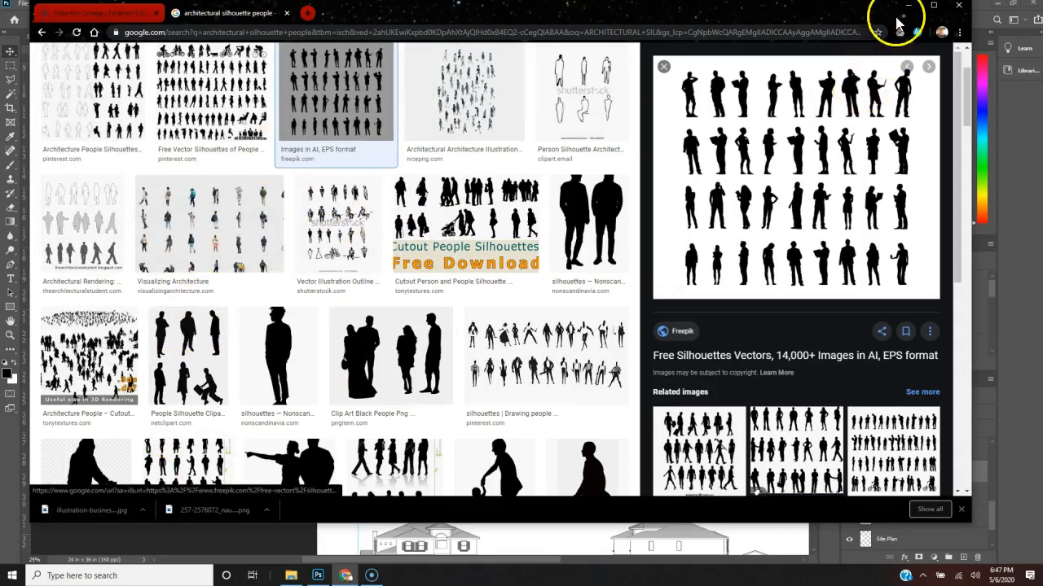
left_click(958, 7)
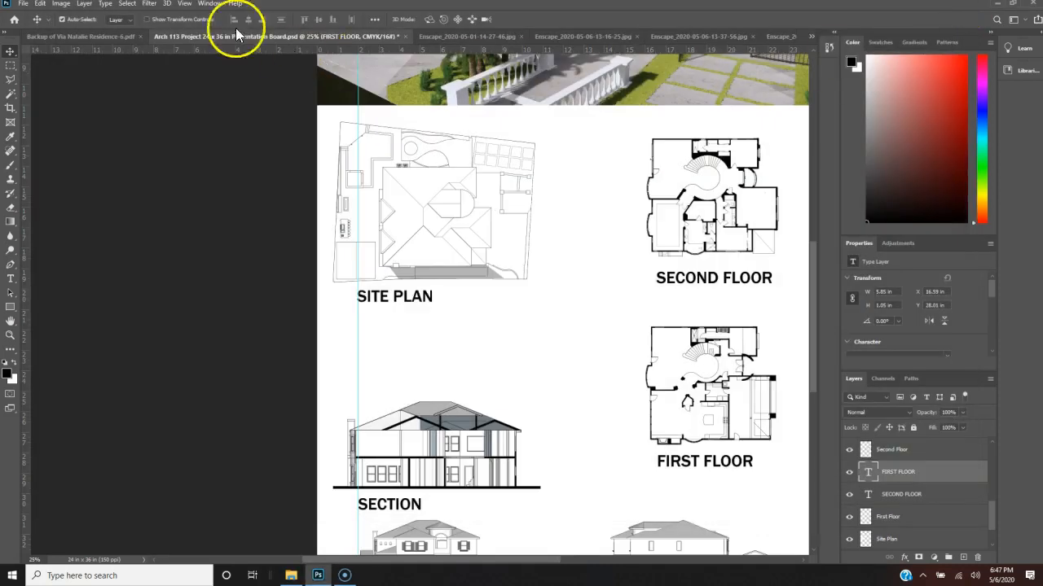
left_click(23, 3)
left_click(37, 28)
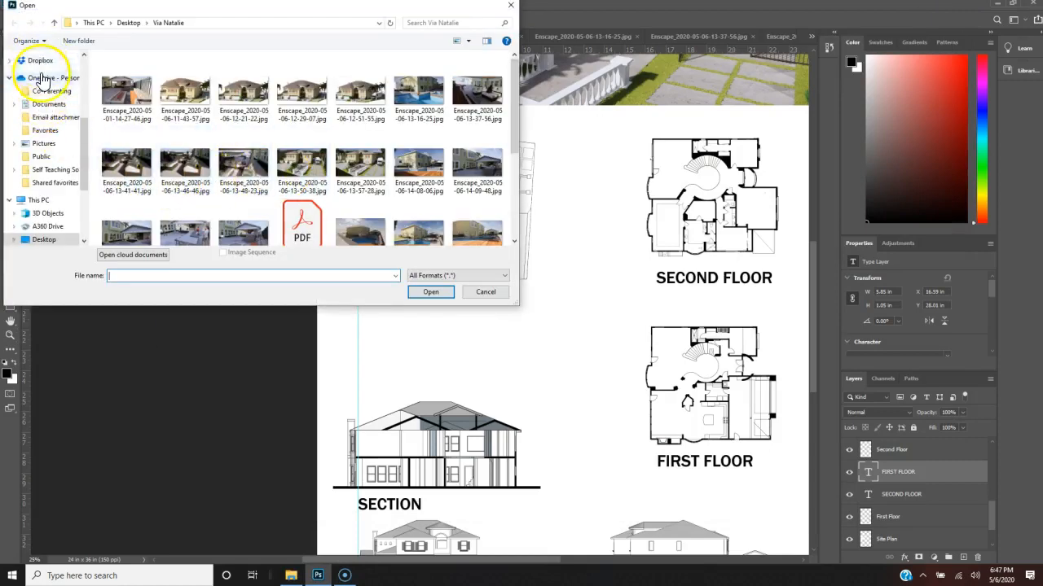
scroll(62, 114, "up", 2)
scroll(63, 114, "up", 3)
left_click(44, 79)
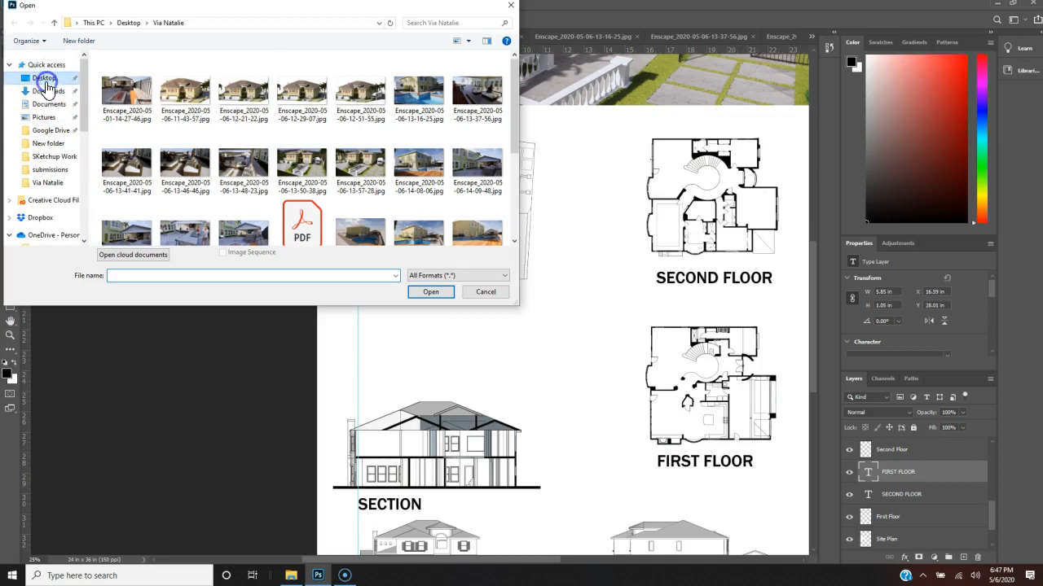
scroll(232, 204, "down", 1)
scroll(230, 203, "up", 5)
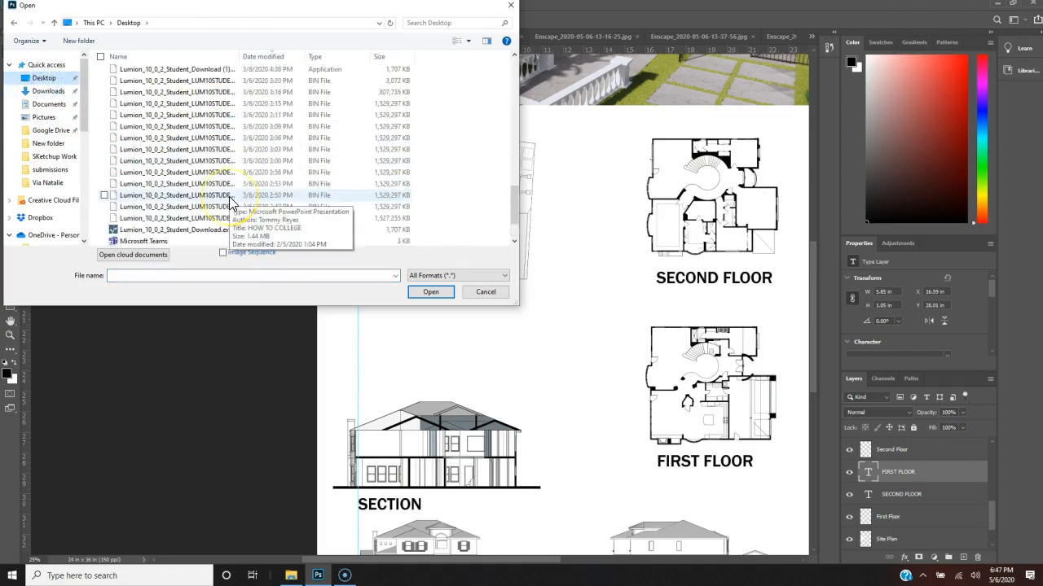
scroll(231, 199, "up", 7)
scroll(229, 198, "up", 2)
scroll(230, 198, "up", 1)
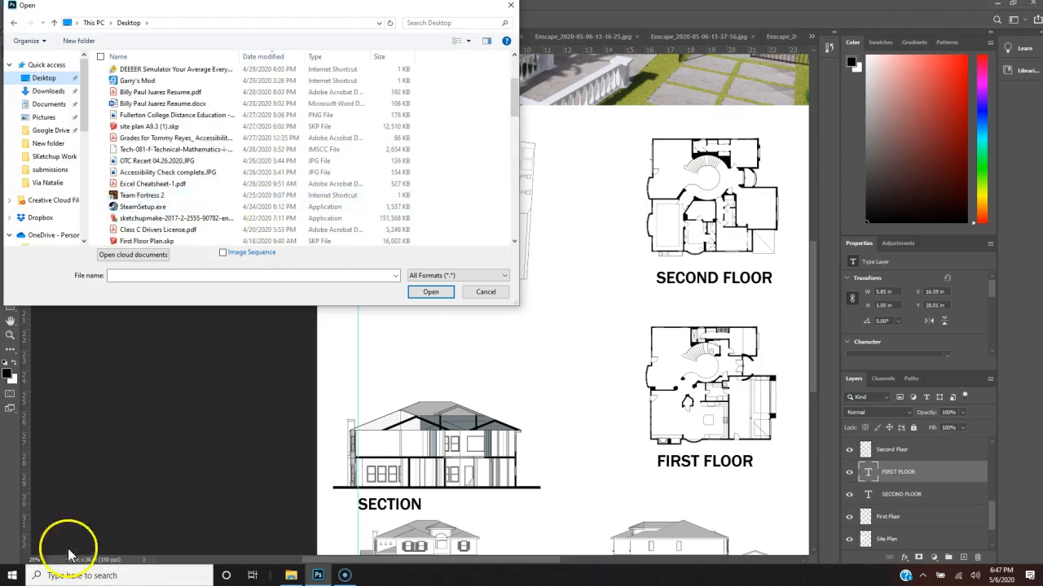
scroll(114, 122, "up", 3)
left_click(106, 73)
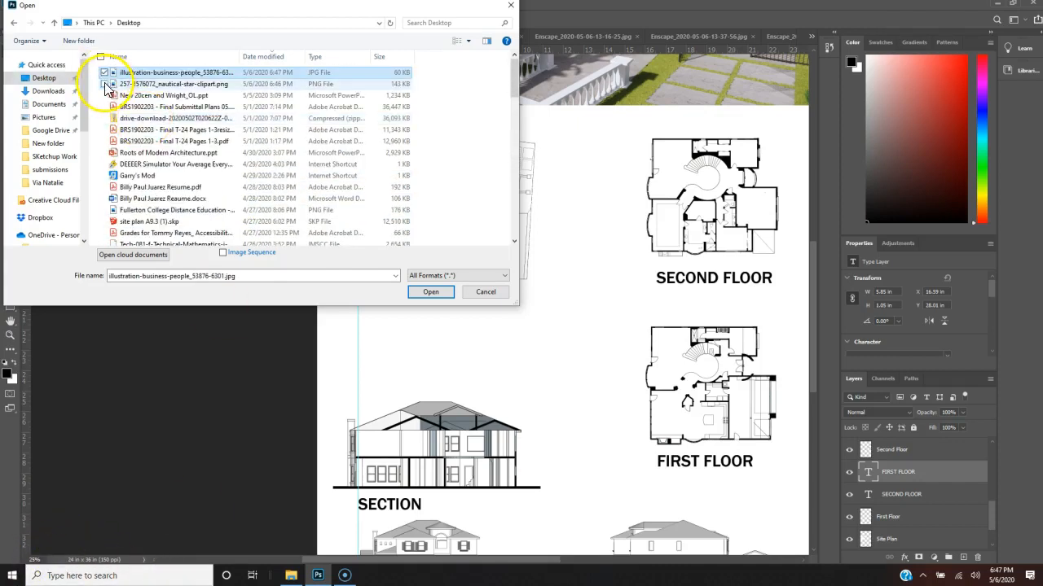
left_click(104, 84)
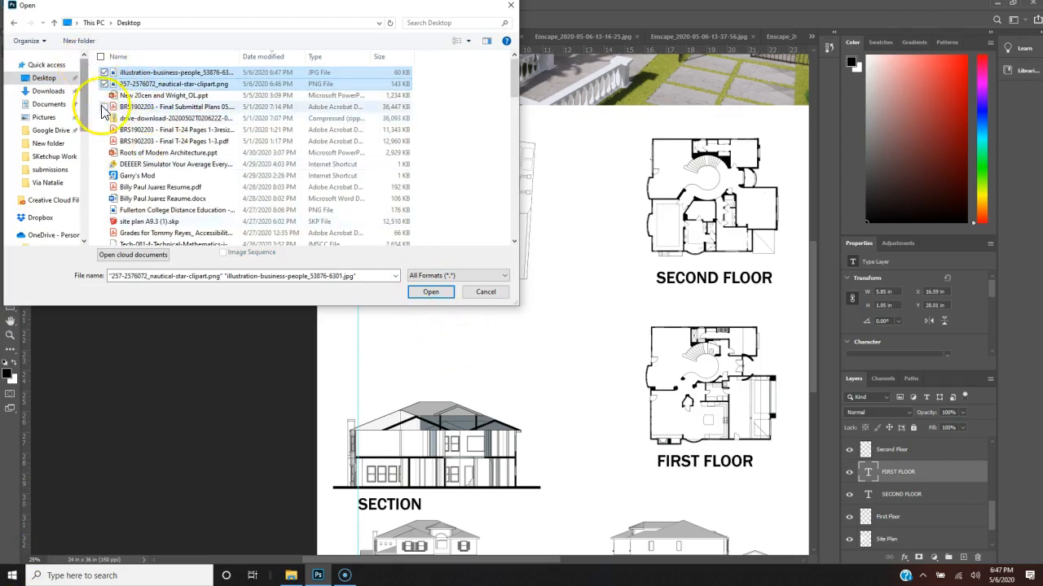
left_click(419, 292)
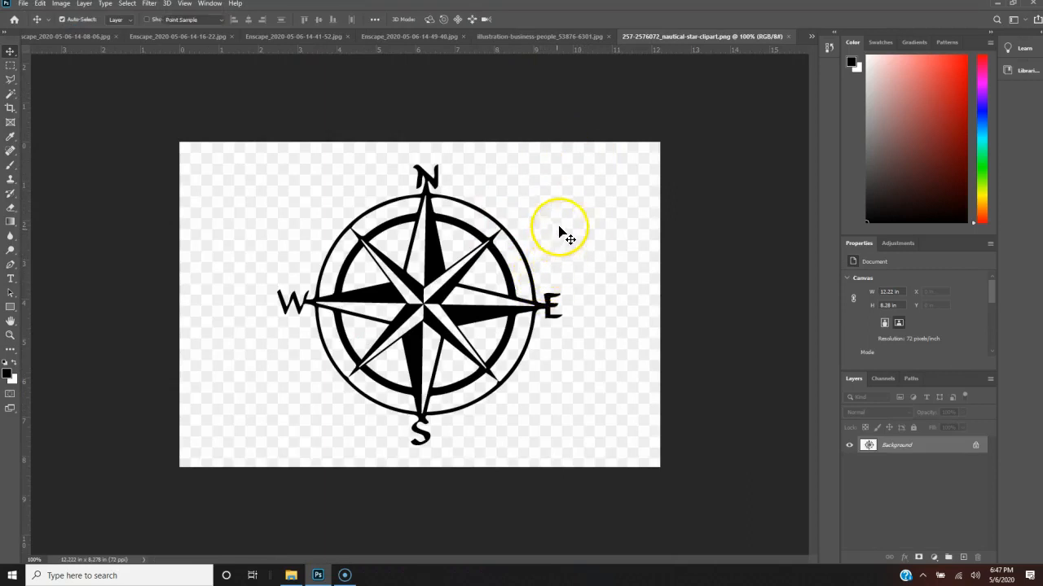
Select the compass artwork by picking its surrounding background with the Magic Wand and inverting the selection.
key("w")
left_click(578, 179)
right_click(579, 178)
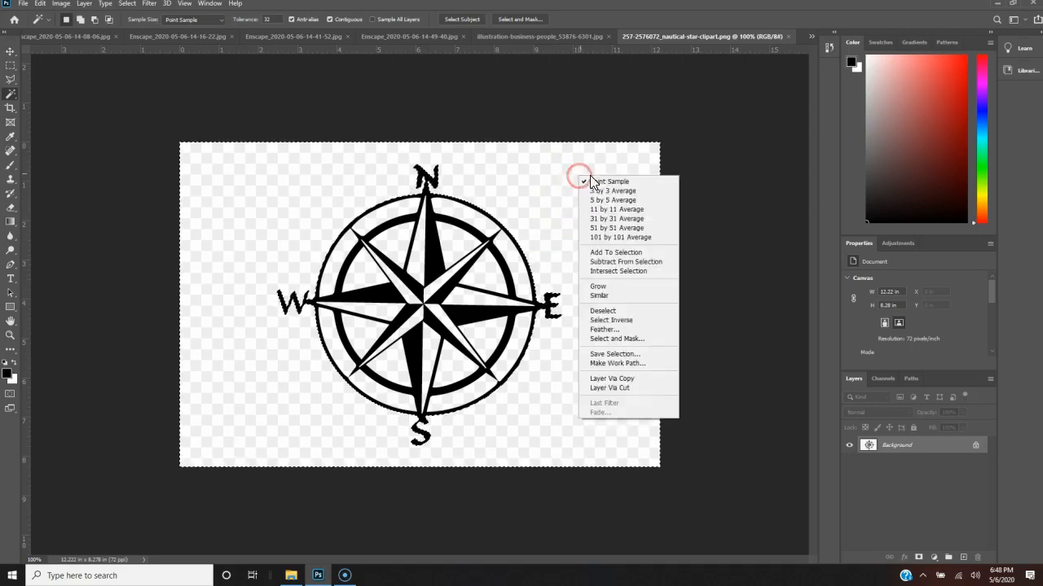
left_click(634, 317)
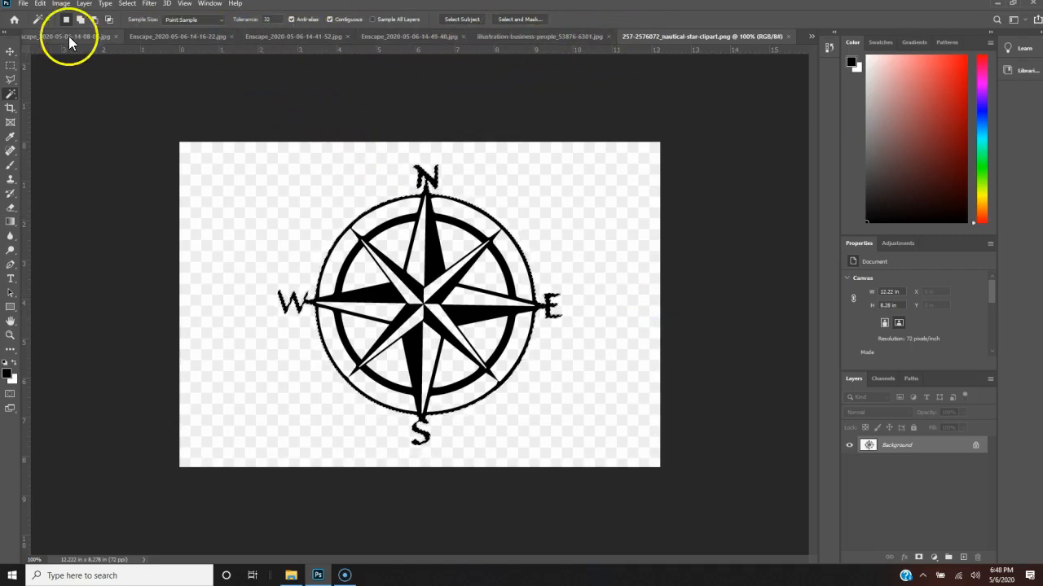
Paste the copied compass into Arch 113 Project 24 x 36 in Presentation Board.psd.
left_click(811, 37)
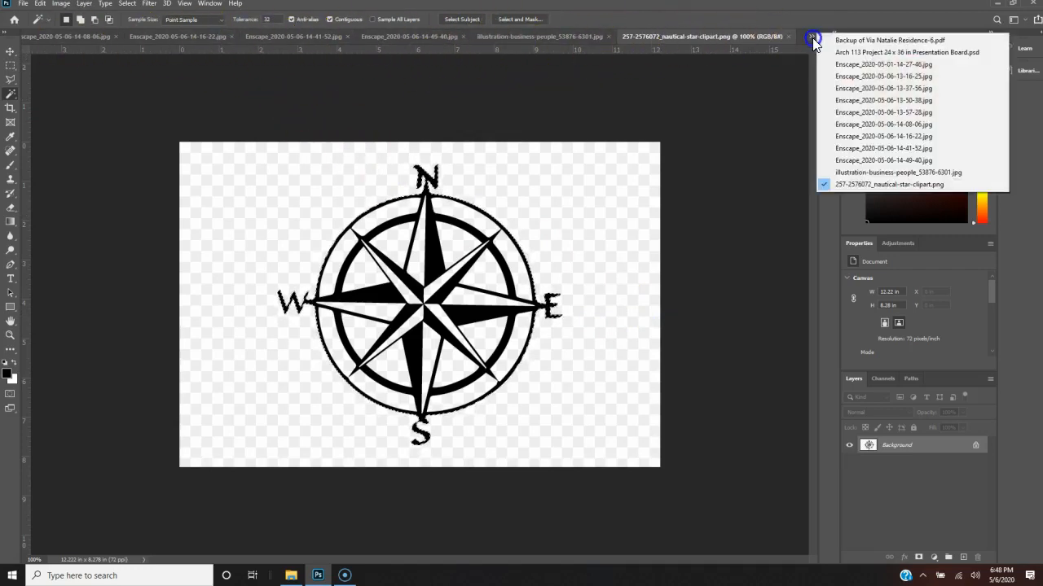
left_click(865, 53)
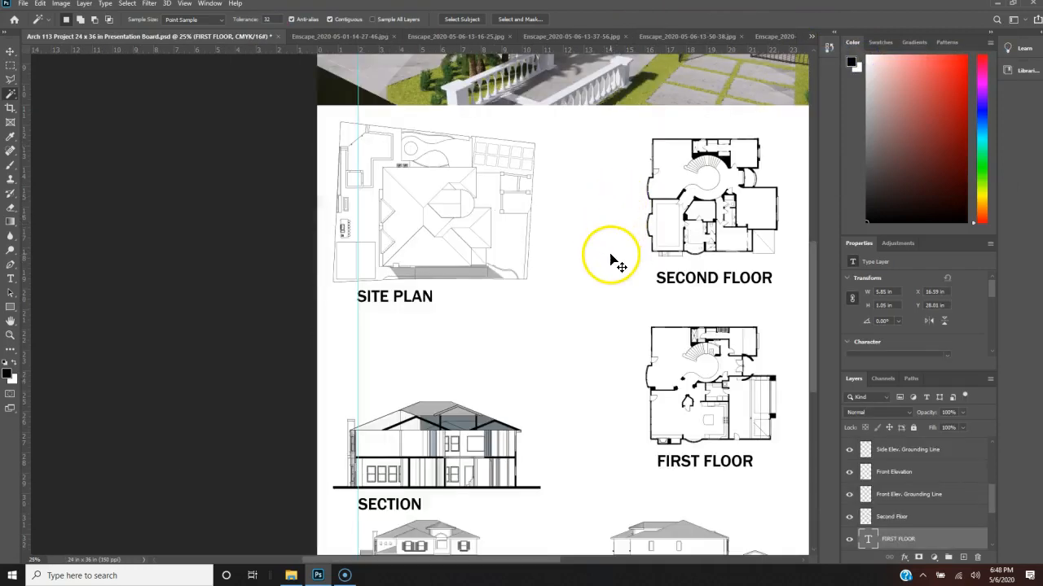
key("ctrl+v")
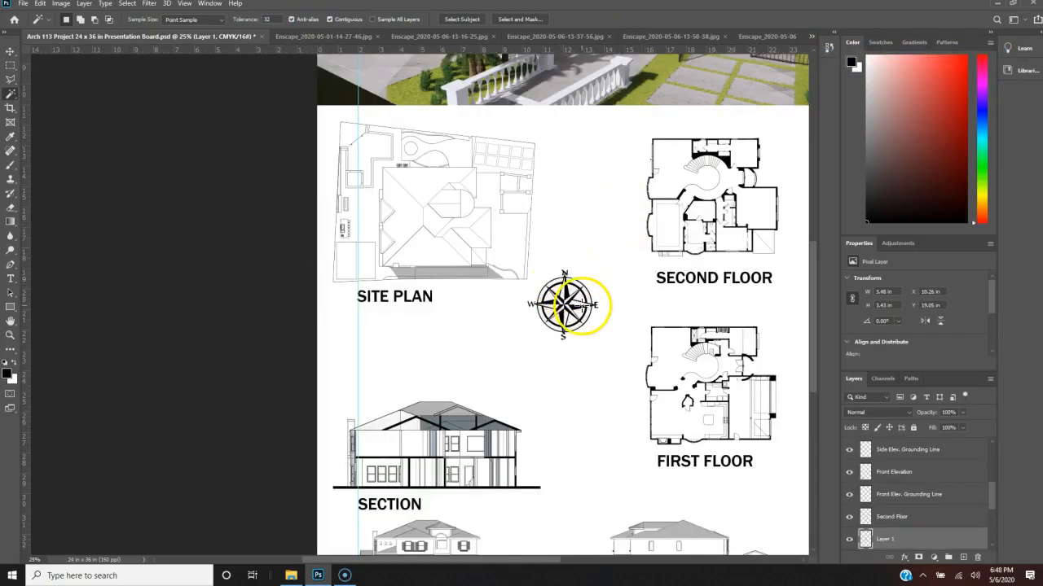
Scale the pasted compass down to 50% and place it at the lower-right corner of the site plan.
key("ctrl+t")
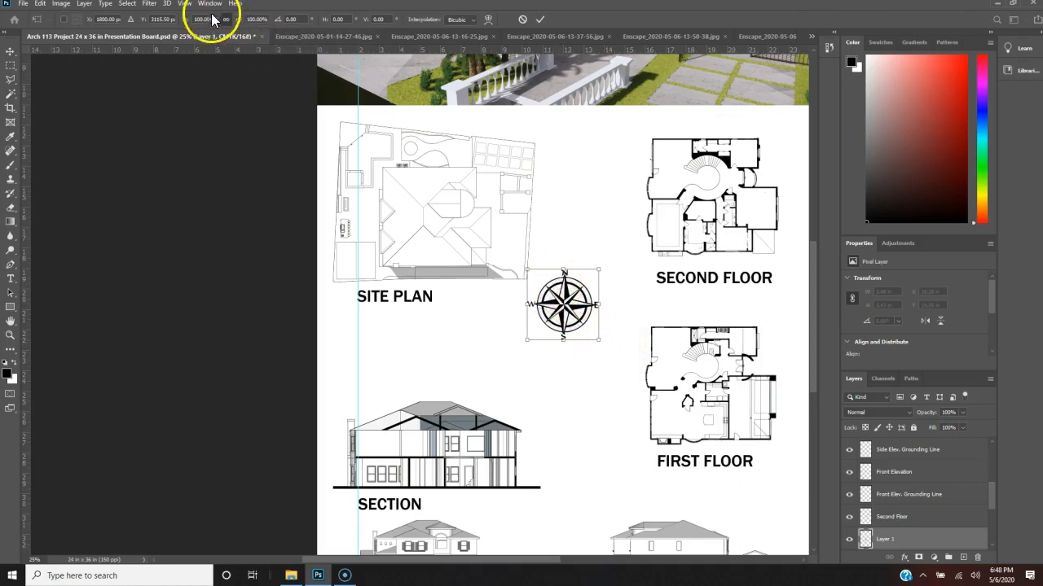
type("75")
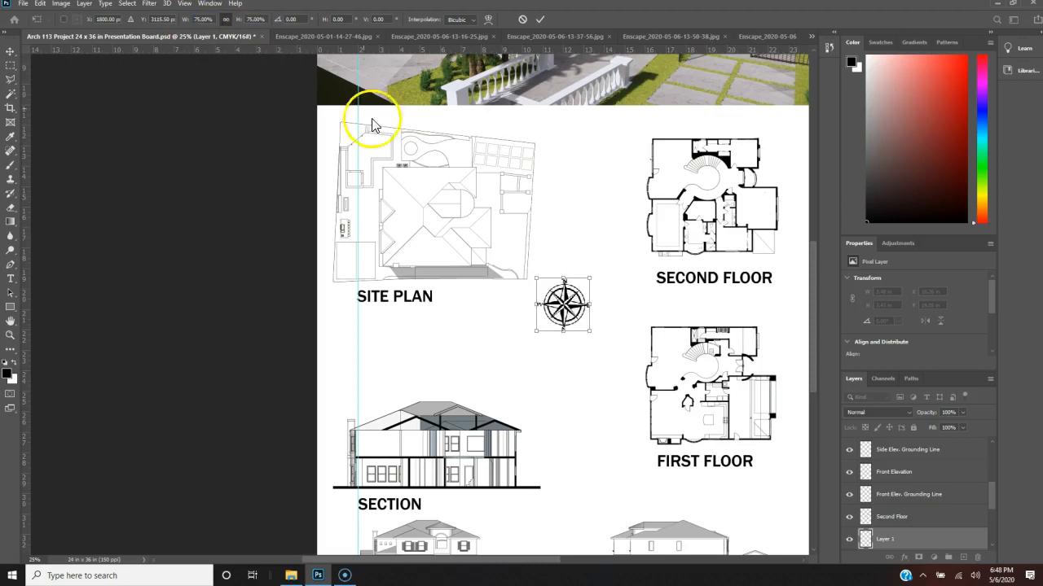
left_click_drag(564, 303, 534, 276)
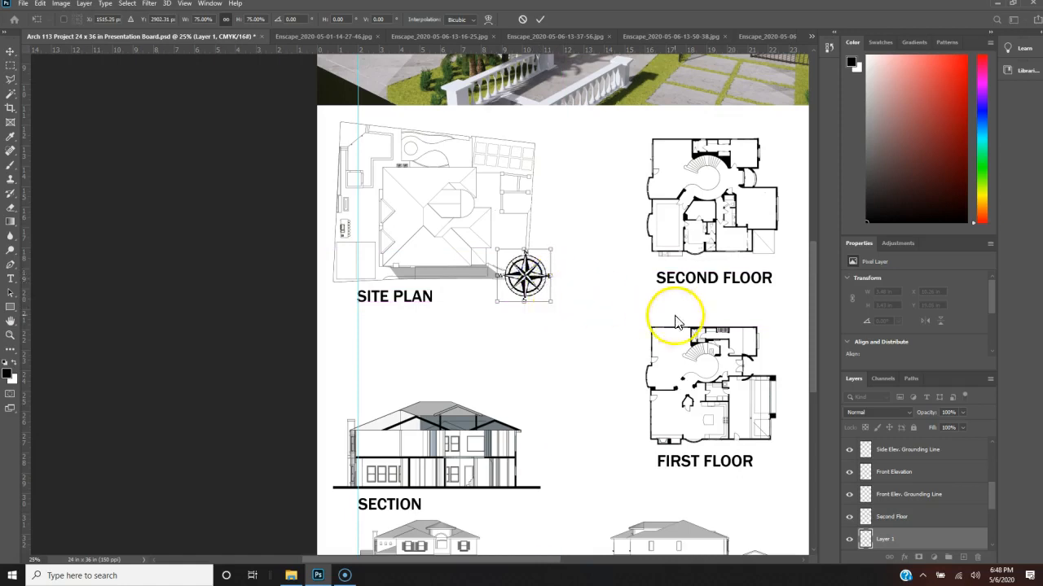
left_click_drag(531, 276, 507, 296)
left_click(204, 20)
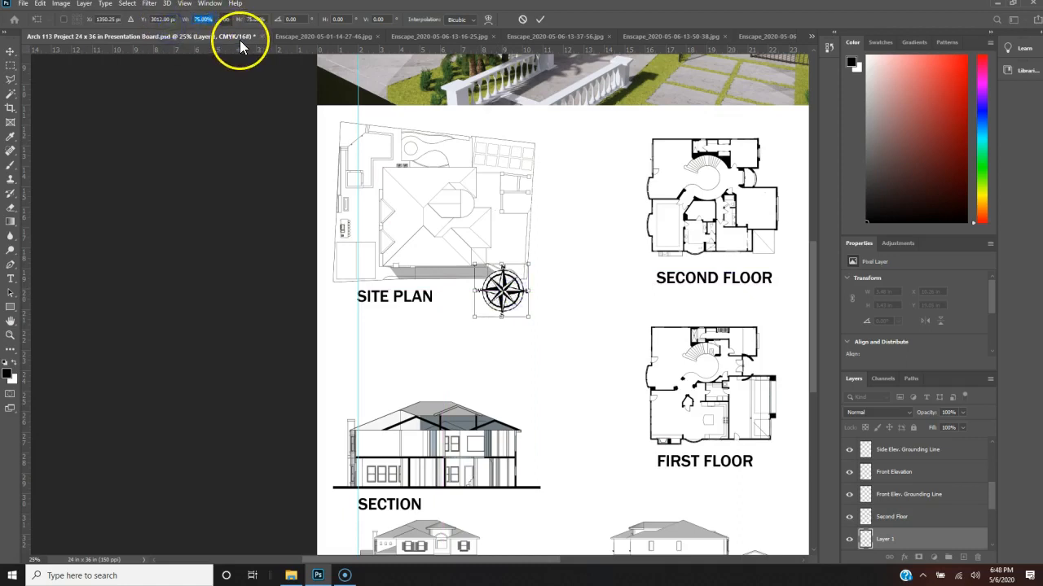
type("50")
left_click_drag(505, 291, 523, 277)
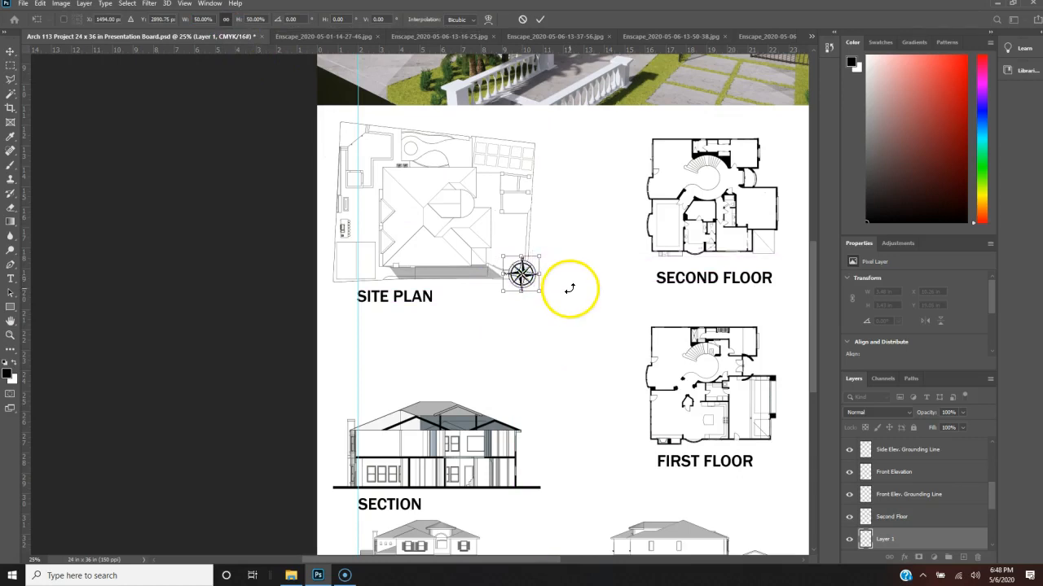
Lower the compass layer's opacity to 40% and apply its transform.
scroll(570, 288, "up", 3)
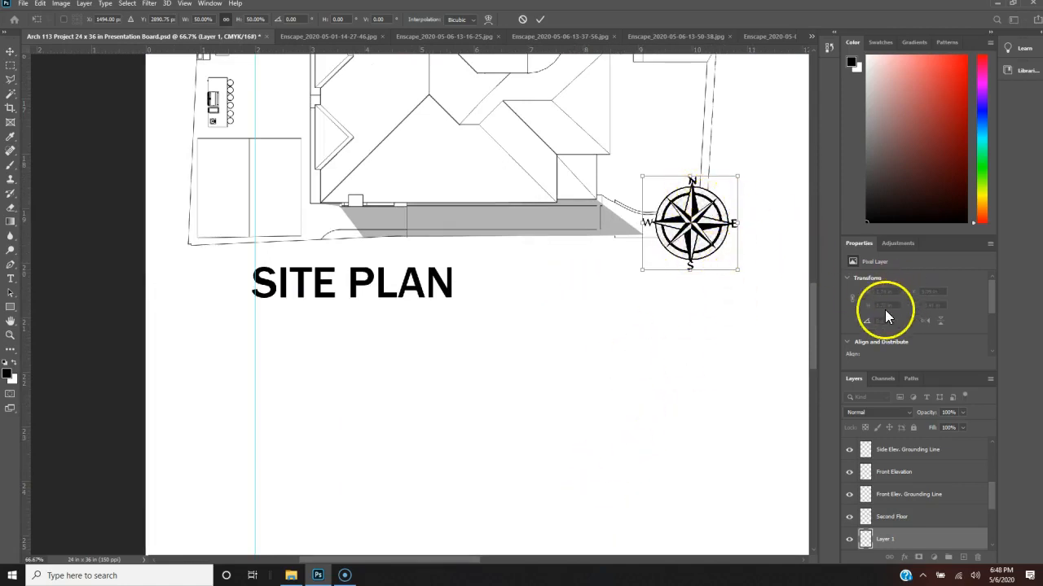
left_click_drag(929, 414, 898, 423)
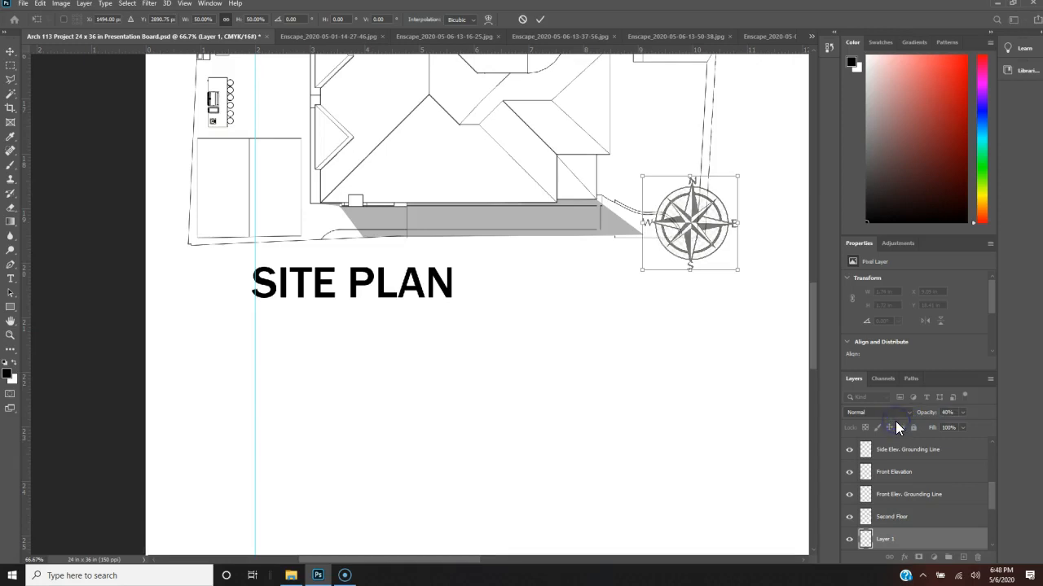
key("Return")
key("w")
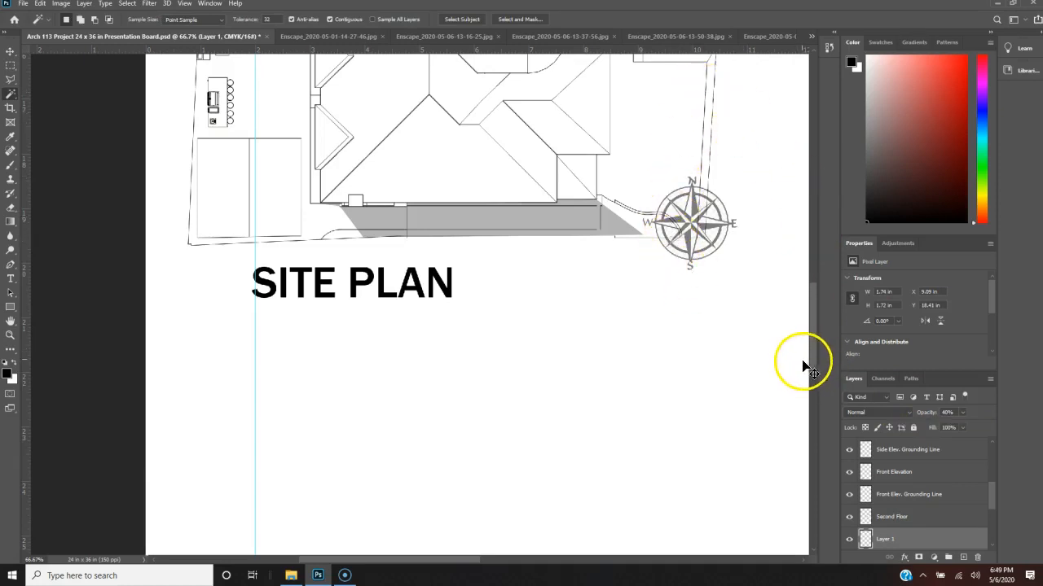
Rotate the compass to exactly 45 degrees so that north points to the upper right.
key("ctrl+t")
left_click_drag(748, 176, 764, 227)
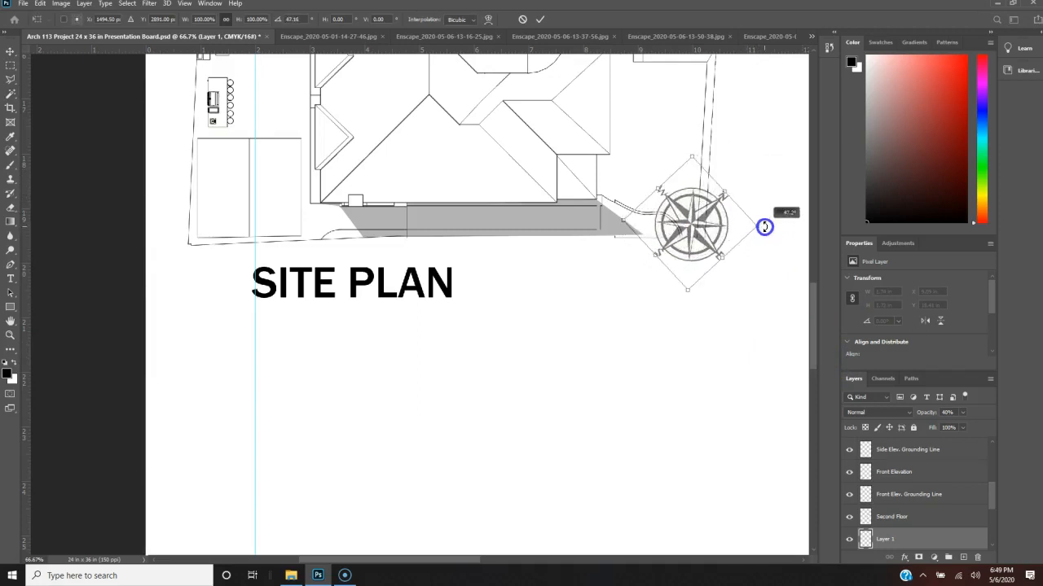
left_click_drag(764, 226, 764, 227)
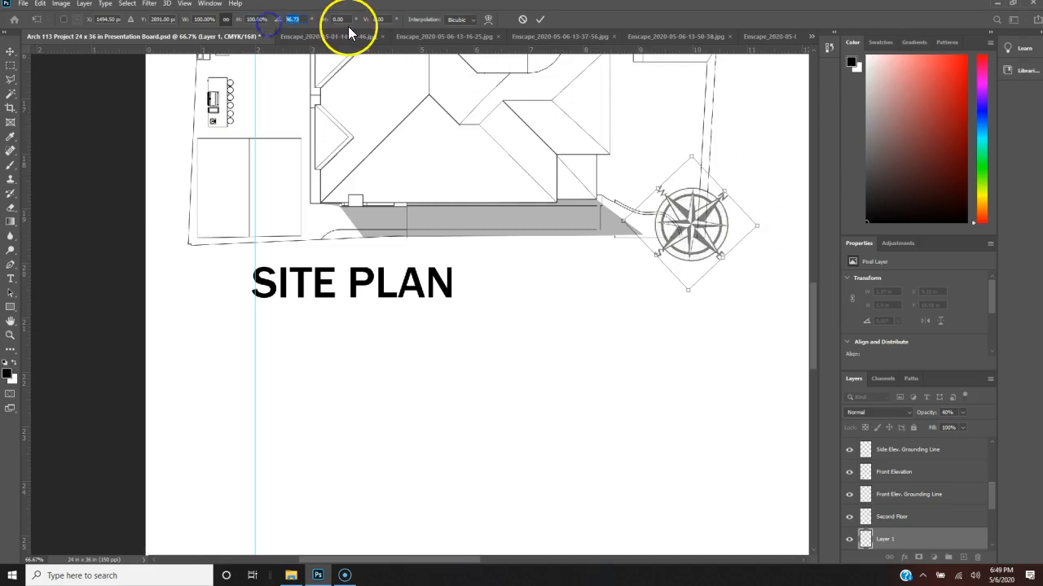
type("45")
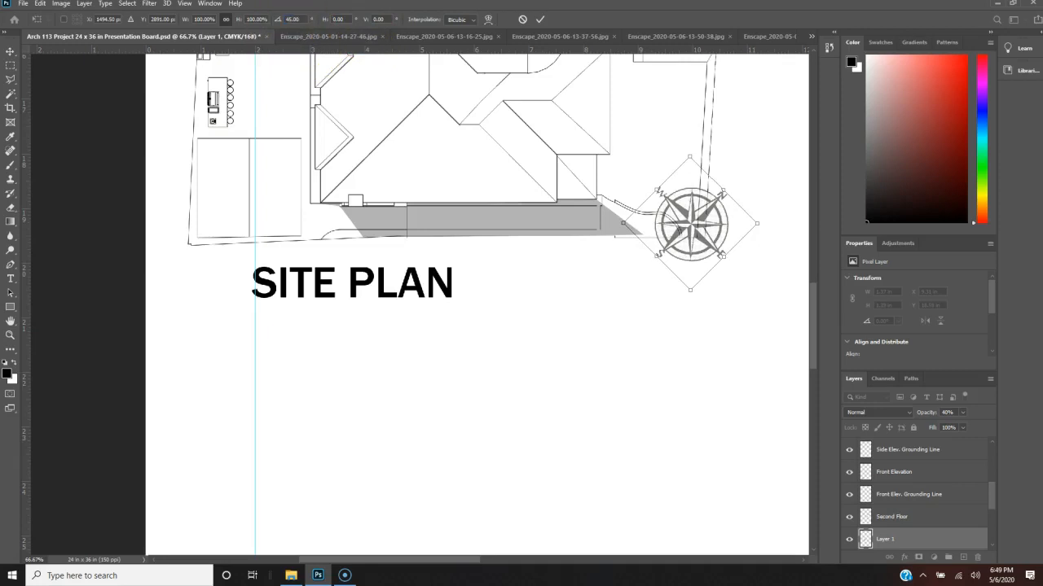
key("Return")
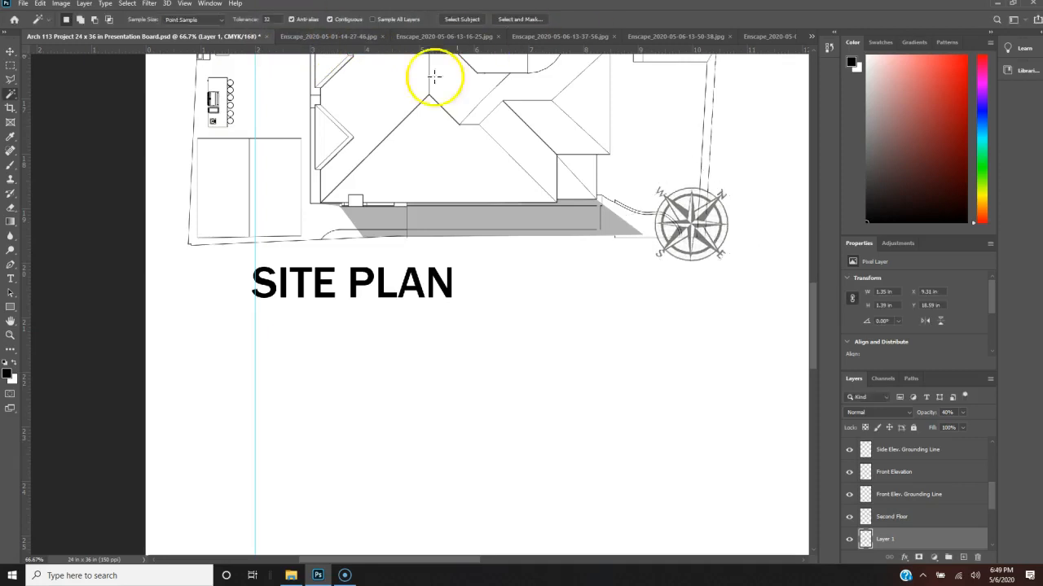
scroll(413, 300, "down", 3)
scroll(412, 301, "up", 3)
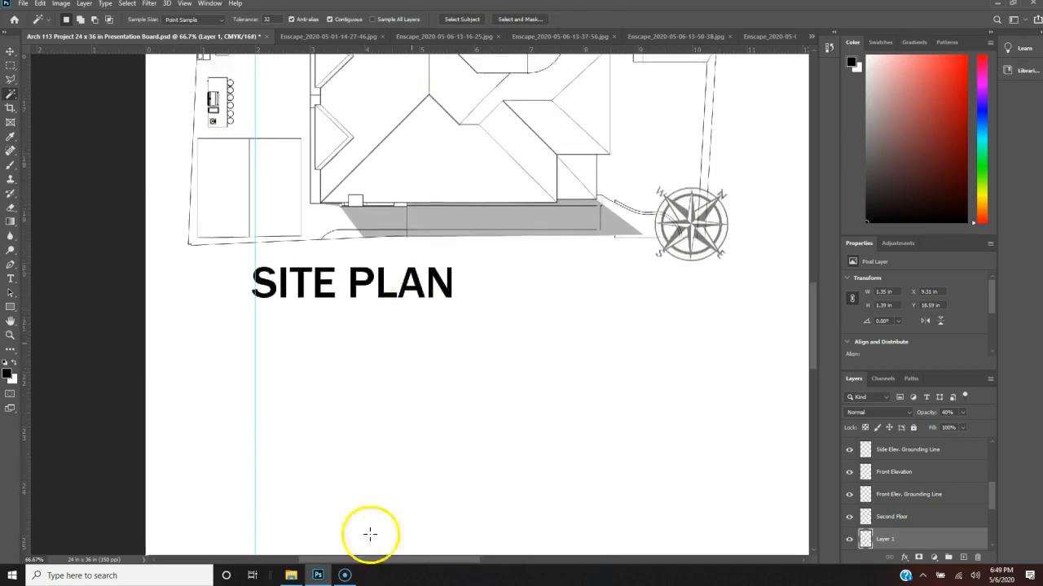
scroll(370, 534, "up", 1)
left_click_drag(399, 562, 413, 560)
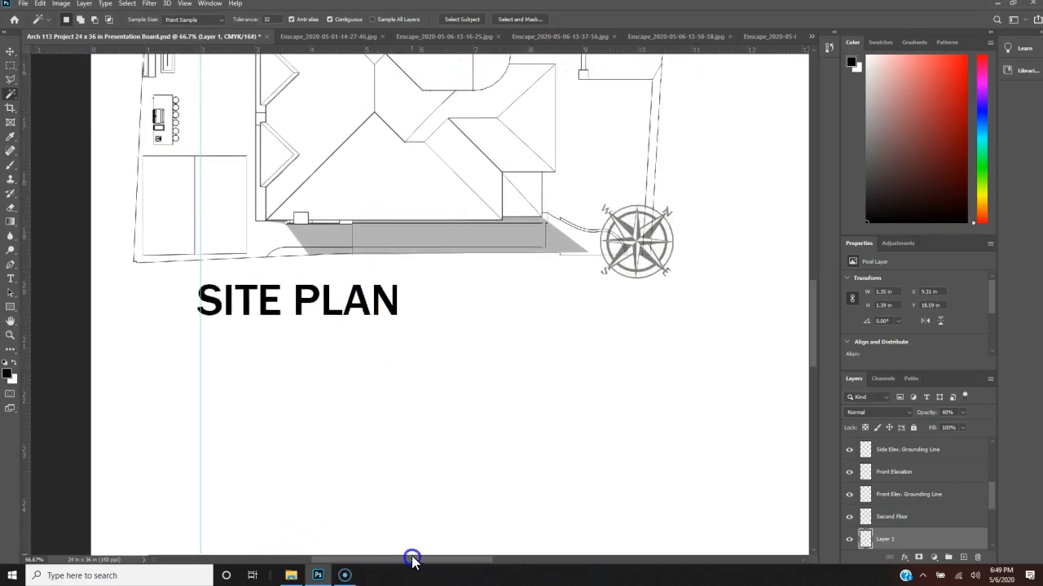
key("ctrl+minus")
key("ctrl+minus")
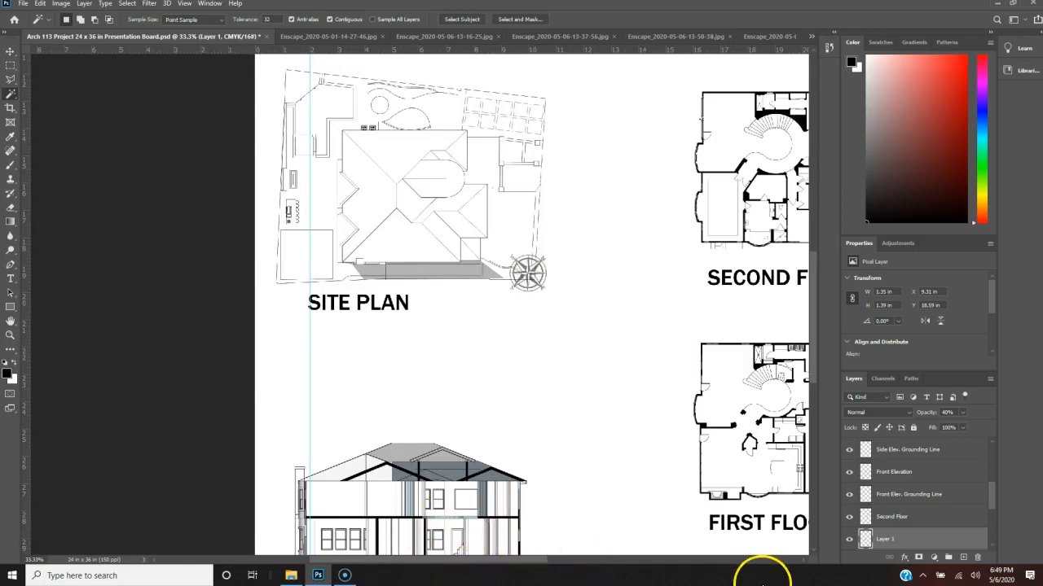
key("ctrl+minus")
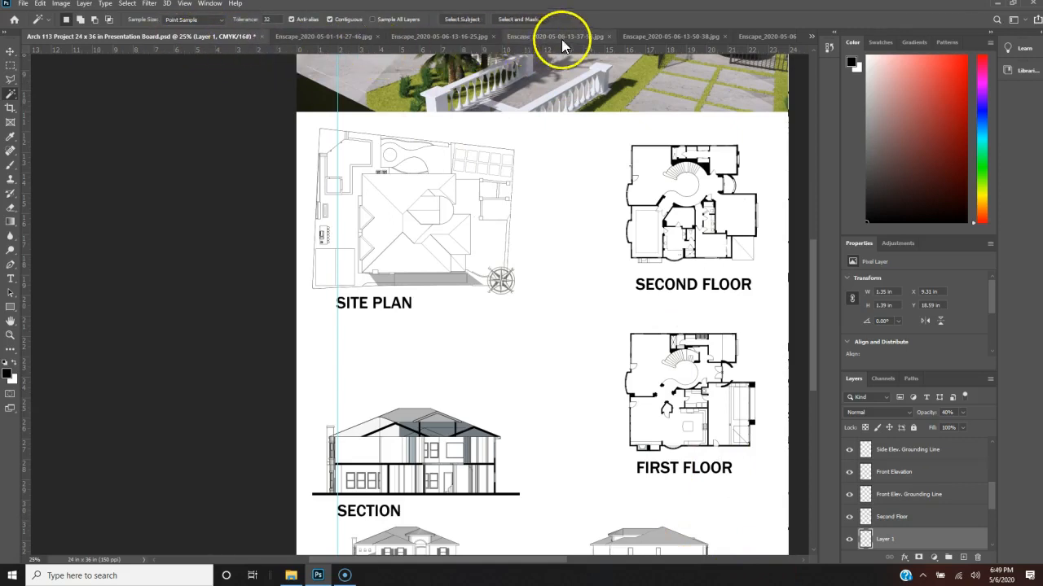
left_click(348, 38)
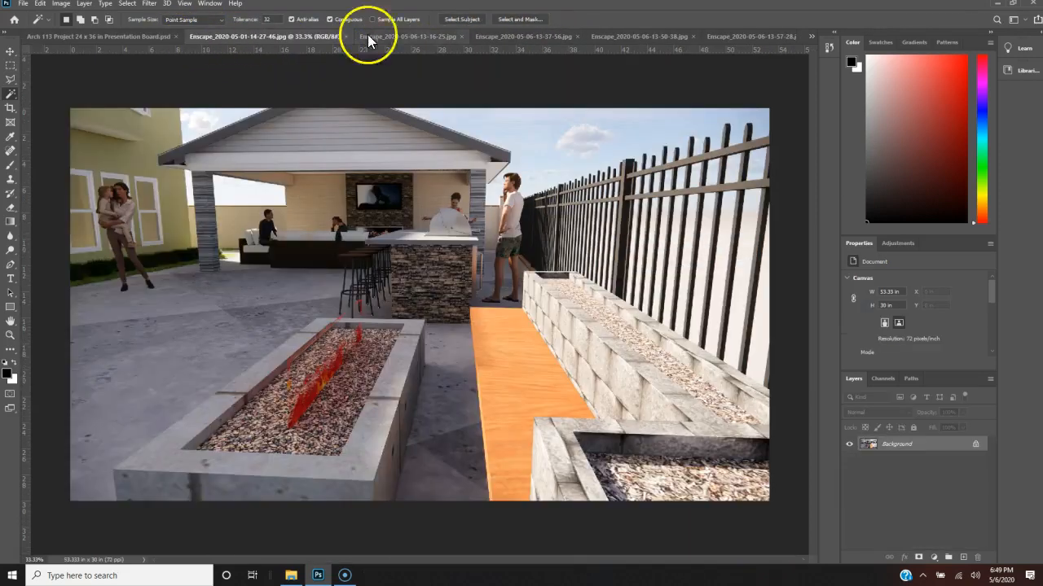
left_click(420, 39)
left_click(522, 41)
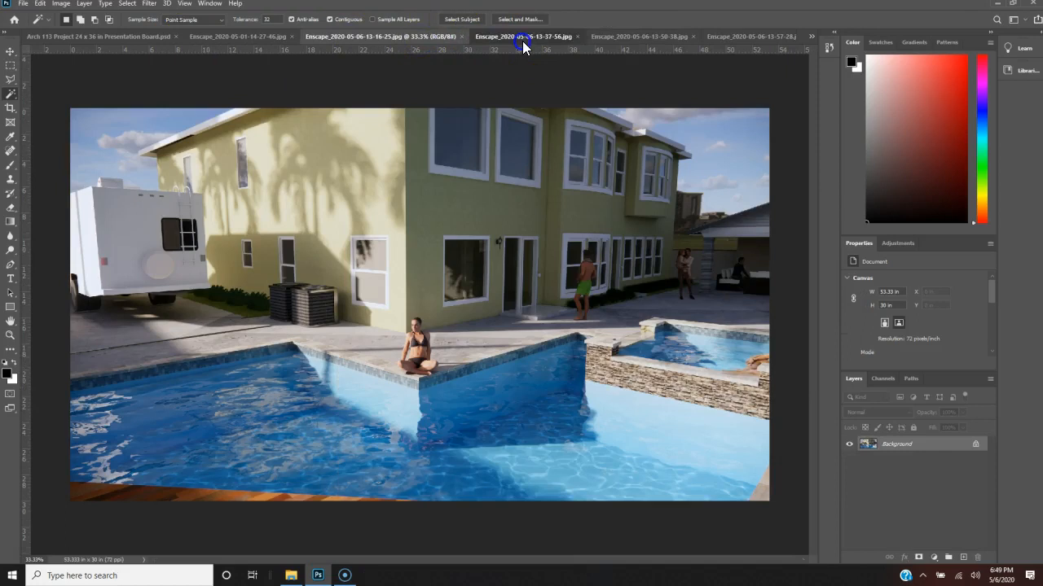
left_click(629, 40)
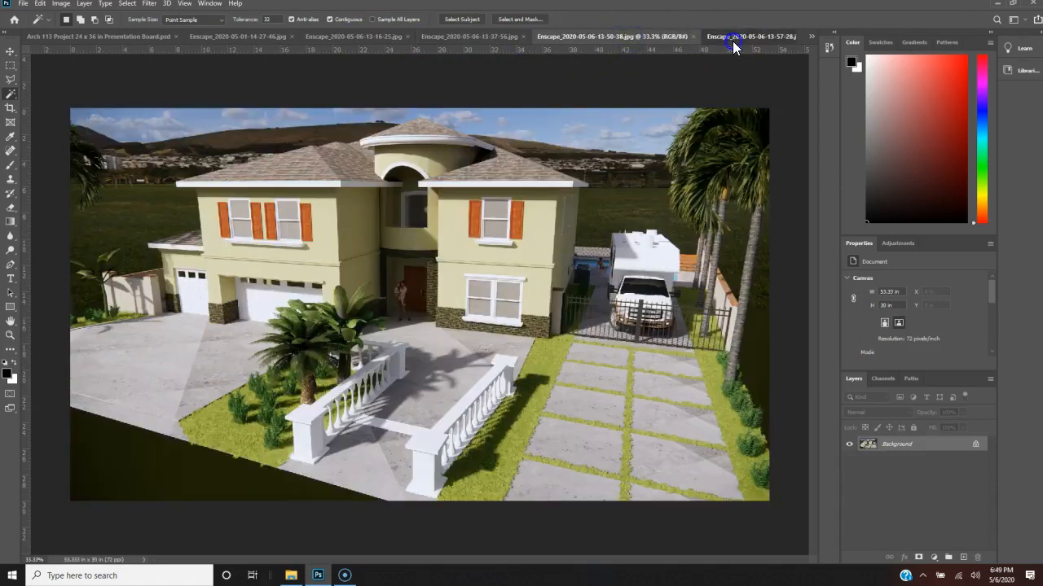
left_click(736, 39)
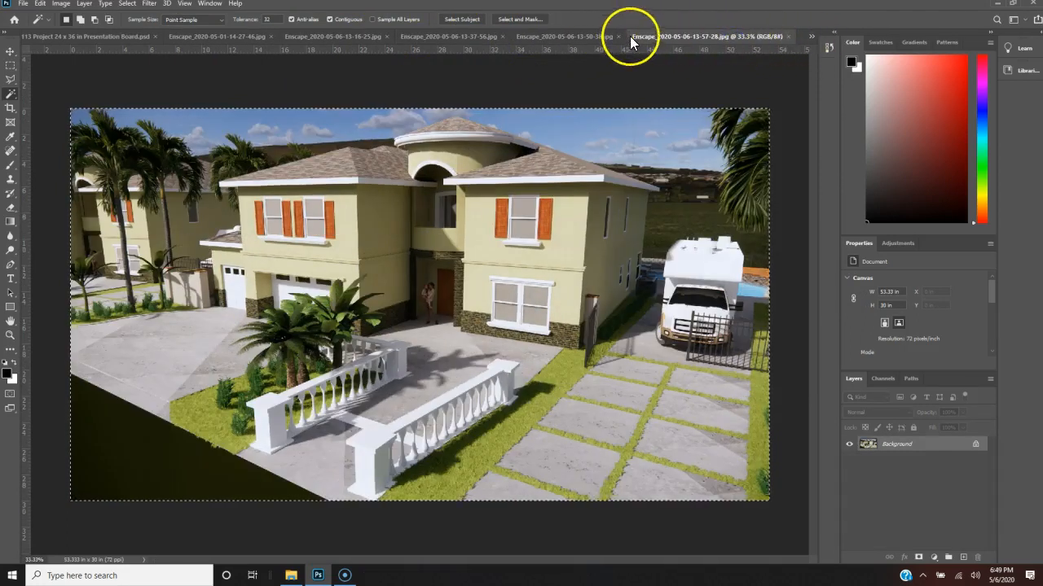
left_click(788, 39)
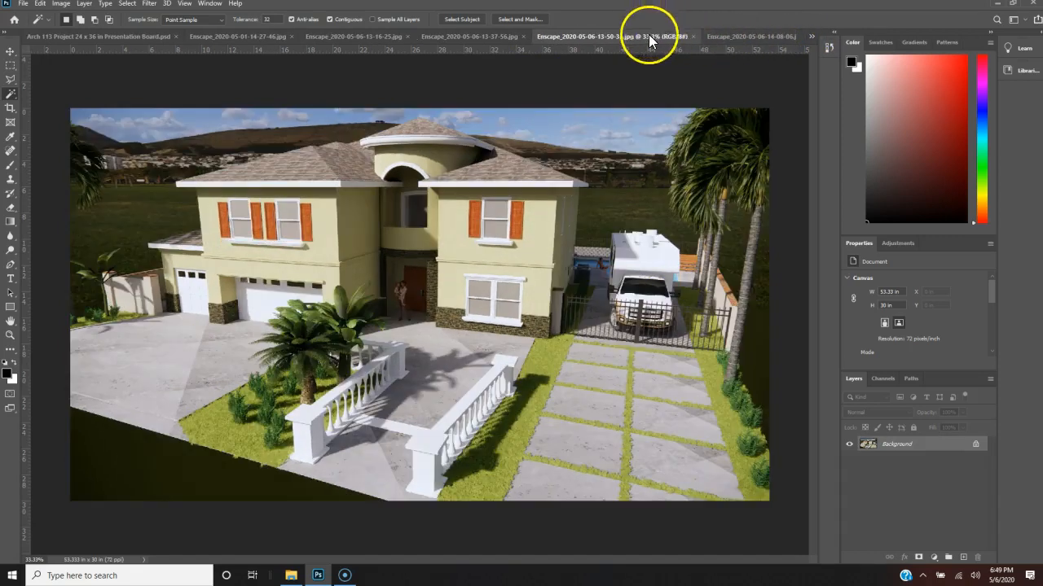
left_click(693, 37)
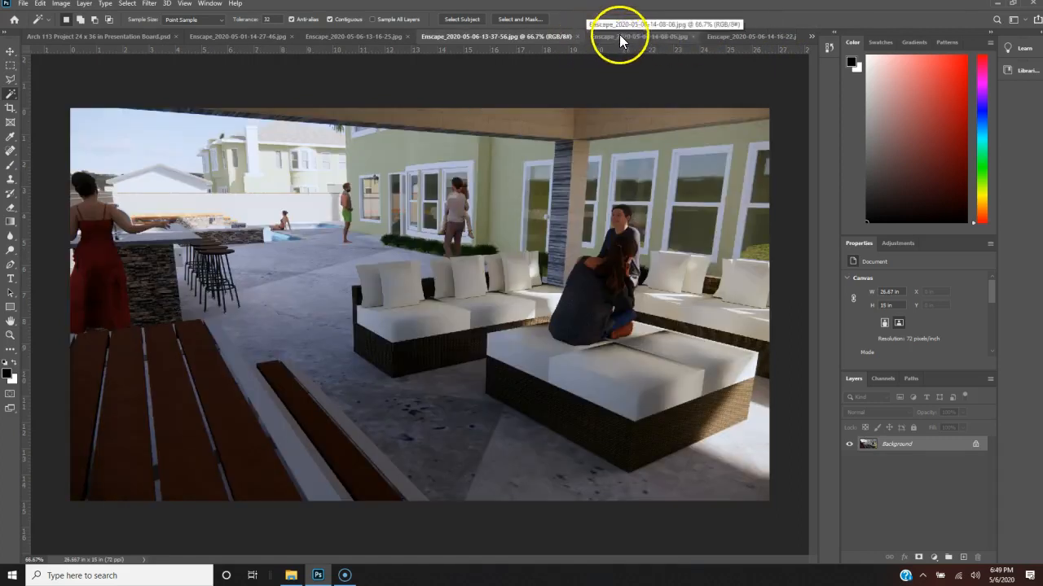
Review the remaining pool and patio renders and bring up illustration-business-people_53876-6301.jpg.
left_click(621, 38)
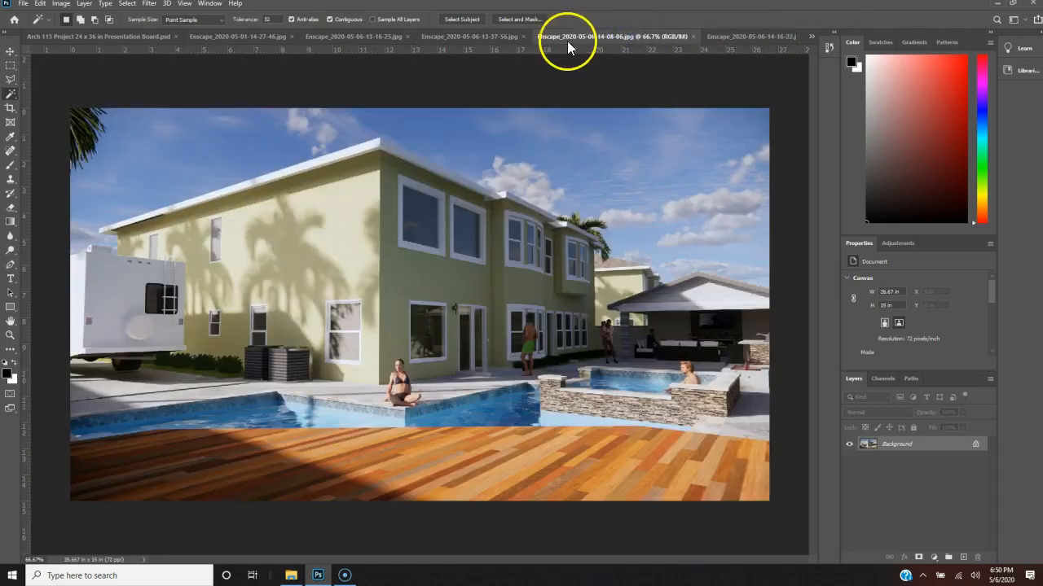
left_click(479, 45)
left_click(355, 41)
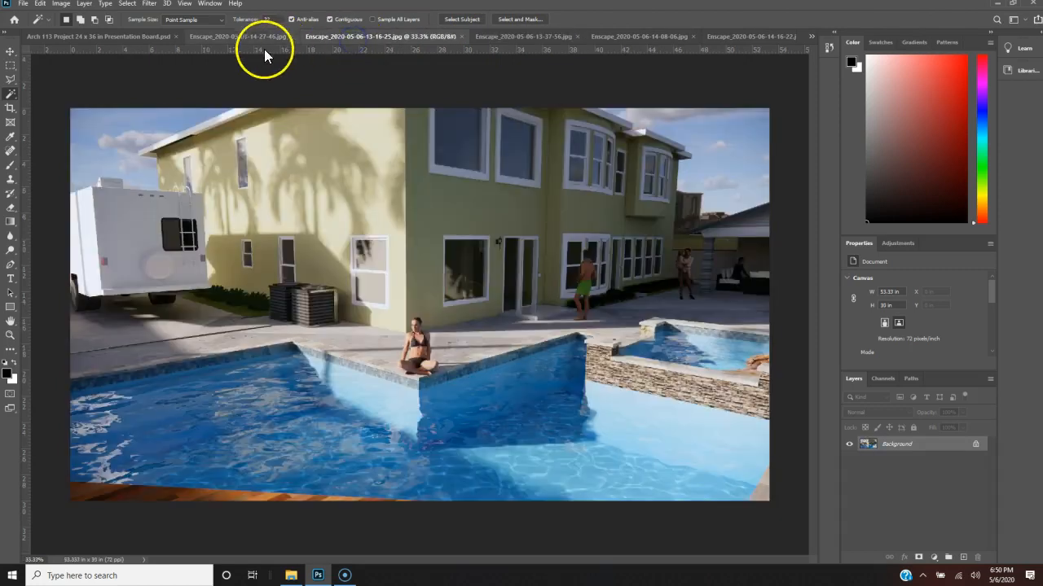
left_click(251, 39)
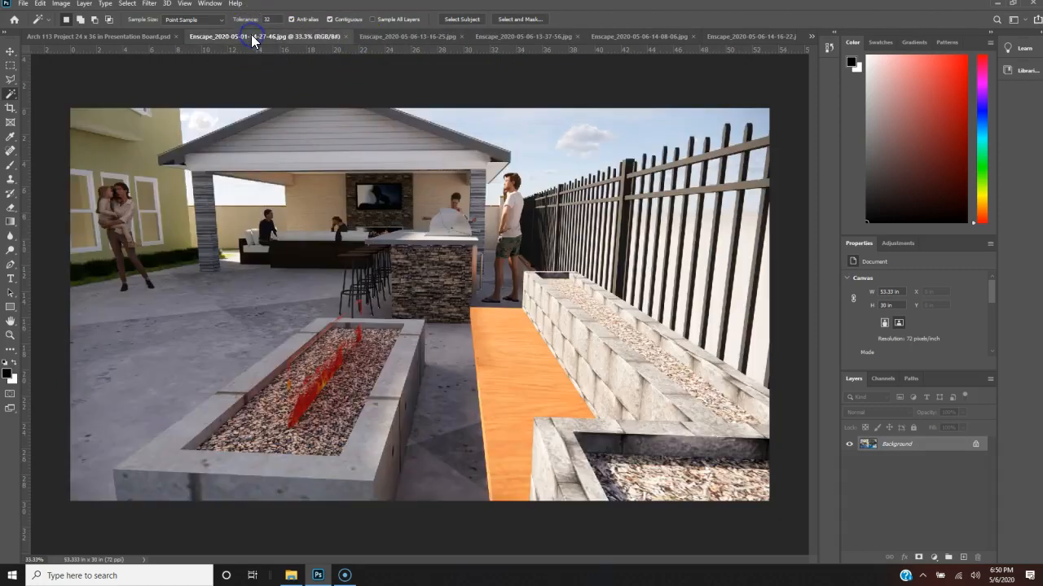
left_click(811, 37)
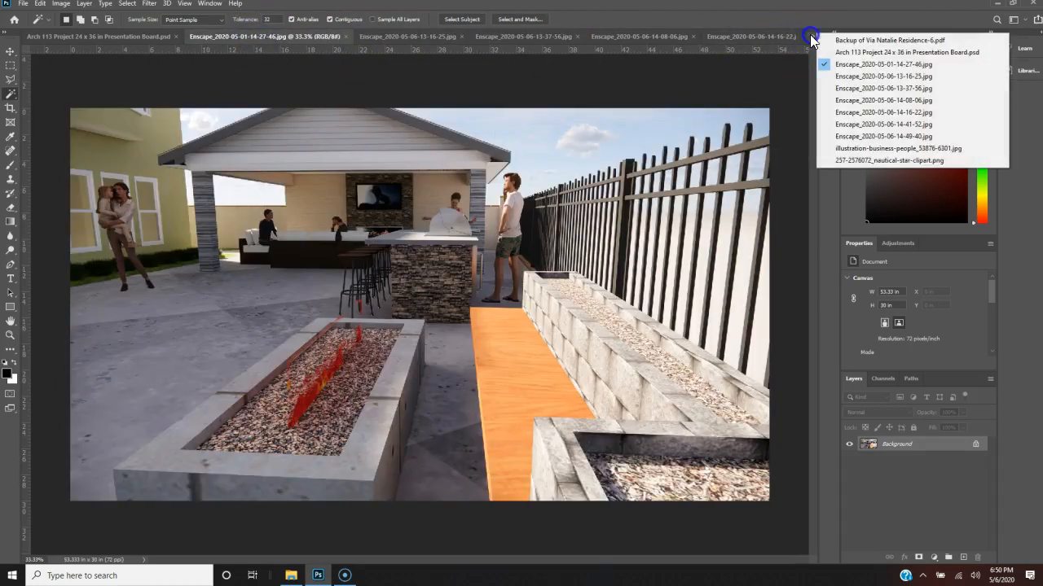
left_click(834, 148)
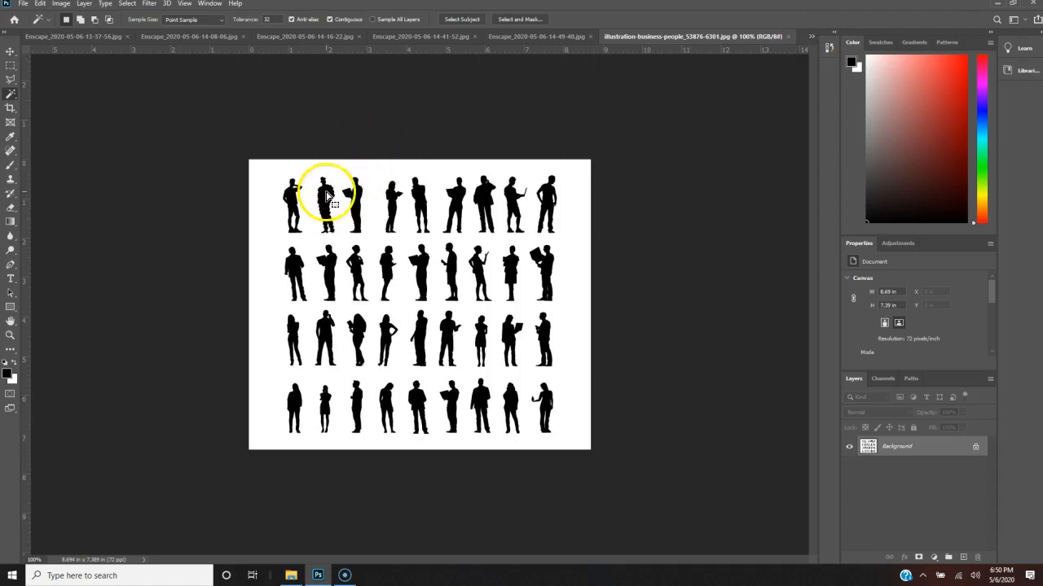
Return to Arch 113 Project 24 x 36 in Presentation Board.psd and paste the person silhouette over the front elevation.
left_click(811, 36)
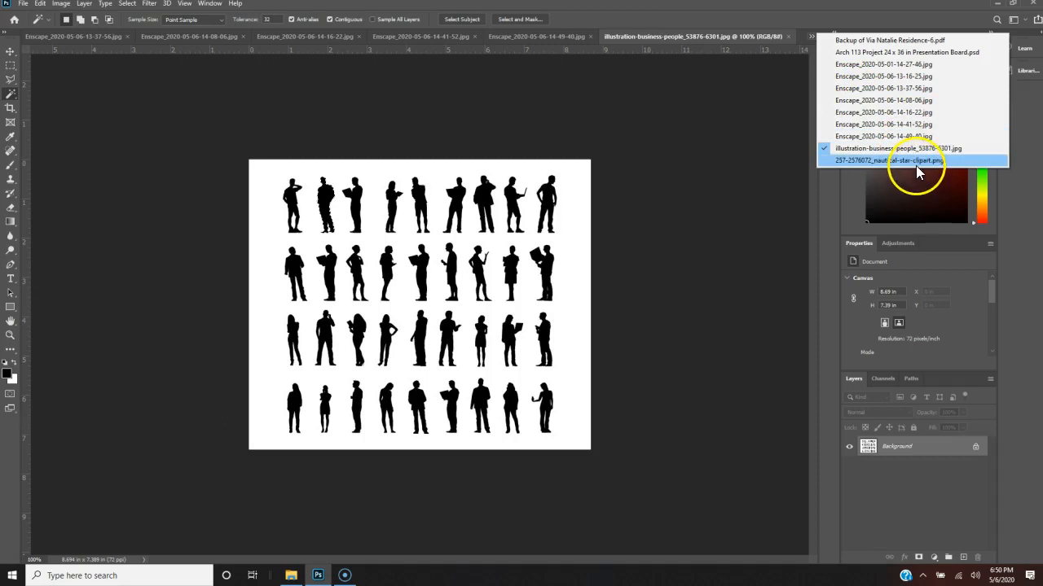
left_click(877, 54)
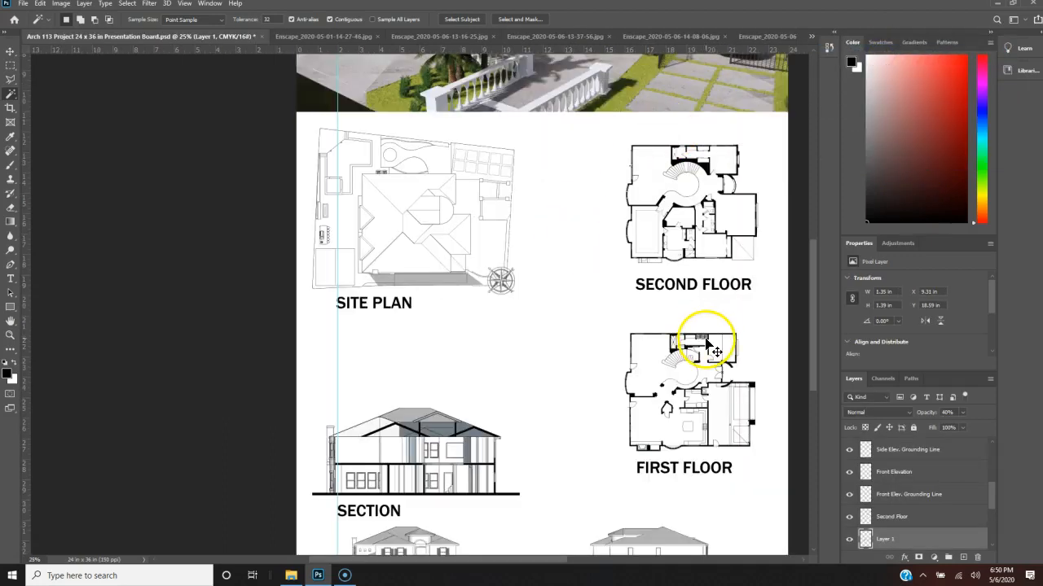
key("ctrl+plus")
key("ctrl+plus")
key("ctrl+plus")
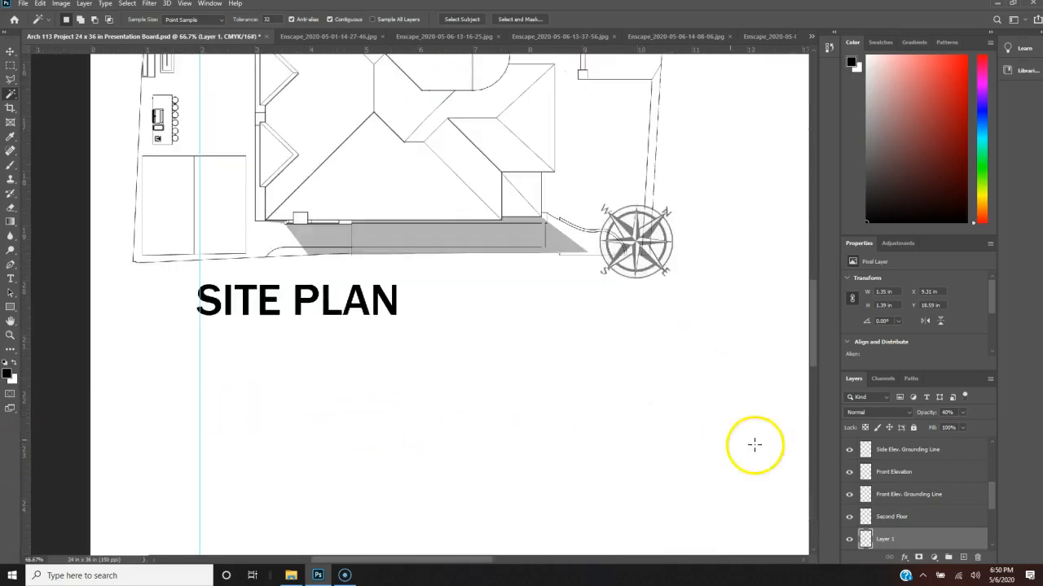
left_click_drag(813, 348, 825, 460)
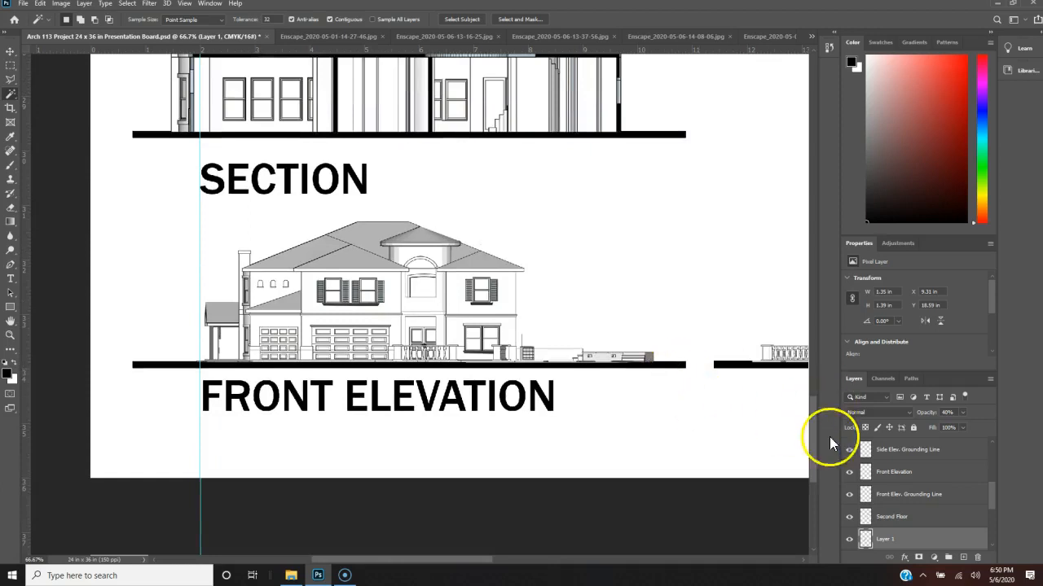
key("ctrl+plus")
key("ctrl+plus")
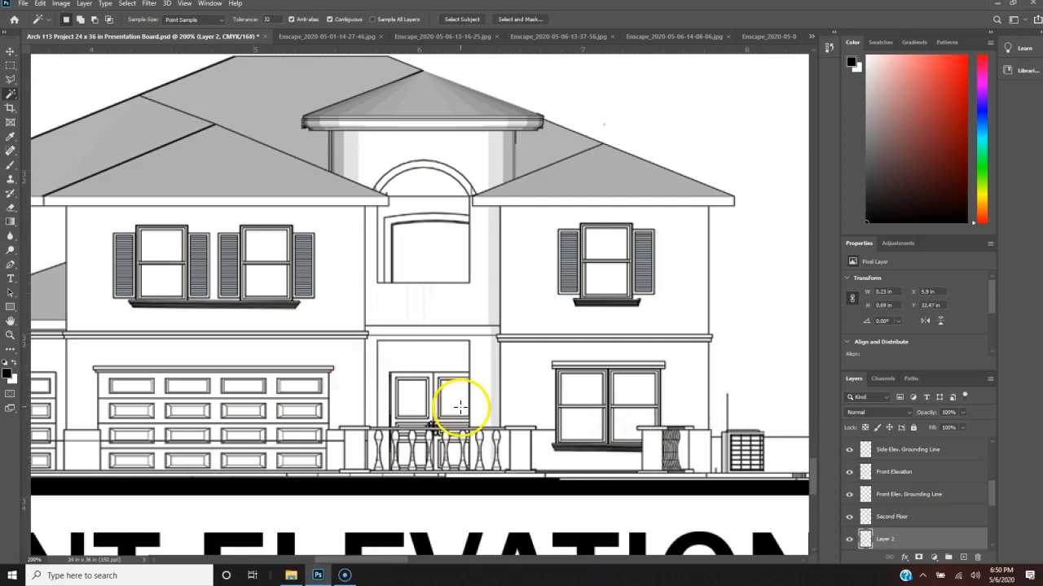
Paste the silhouette again as a separate layer and move it onto the ground line just left of the front elevation house.
key("ctrl+minus")
key("ctrl+minus")
key("ctrl+minus")
key("ctrl+minus")
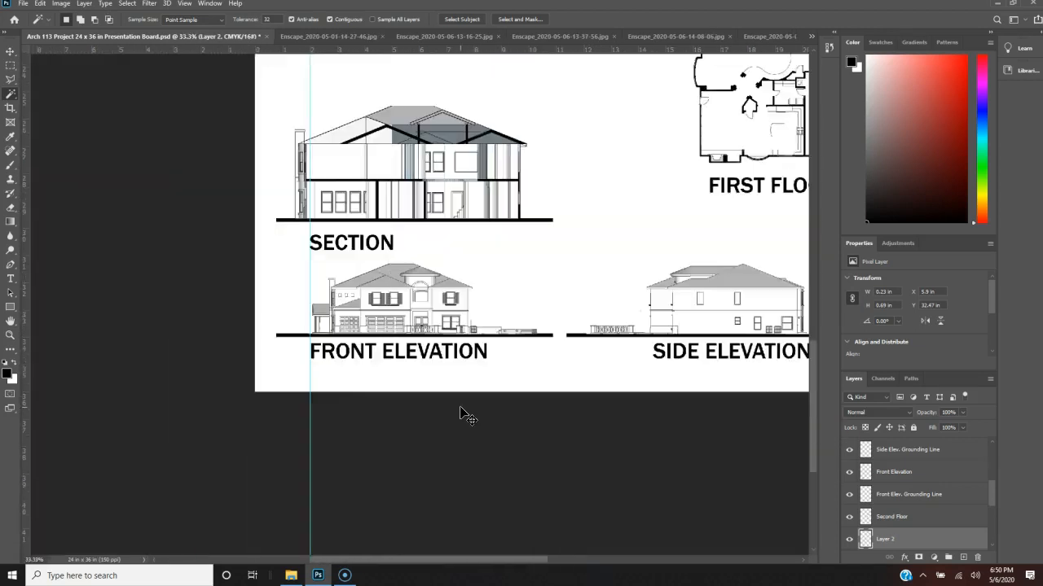
key("ctrl+minus")
key("ctrl+minus")
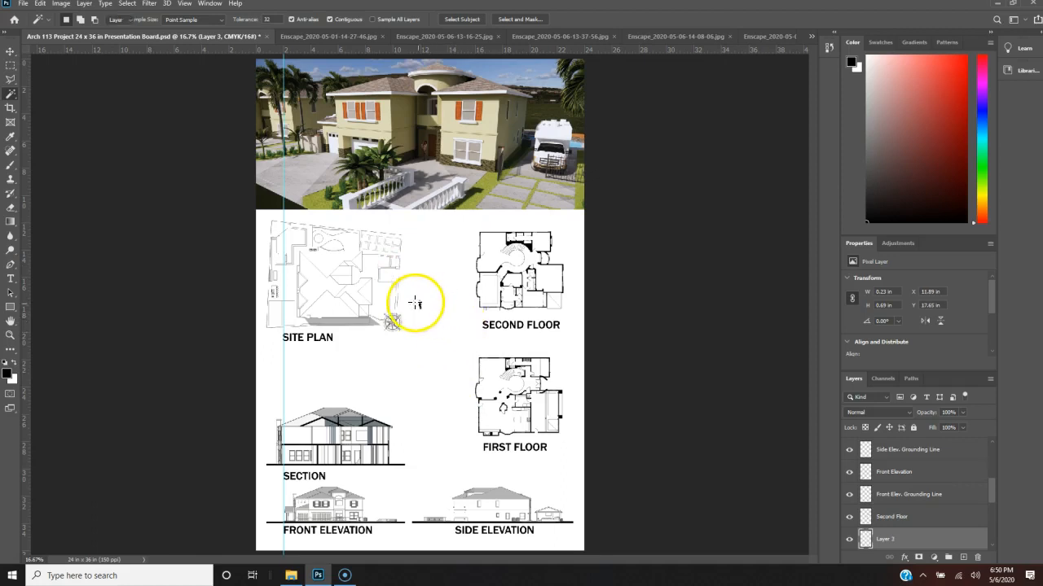
key("v")
left_click_drag(421, 307, 274, 518)
scroll(923, 542, "down", 3)
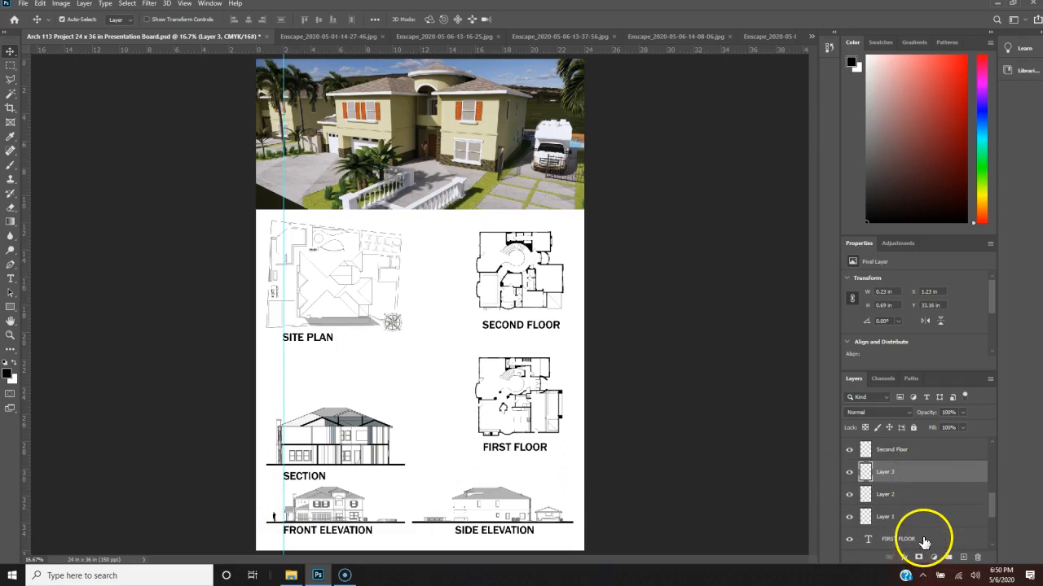
Move the new silhouette layer to the top of the layer stack and rename it Dude.
left_click_drag(939, 477, 945, 451)
left_click(888, 451)
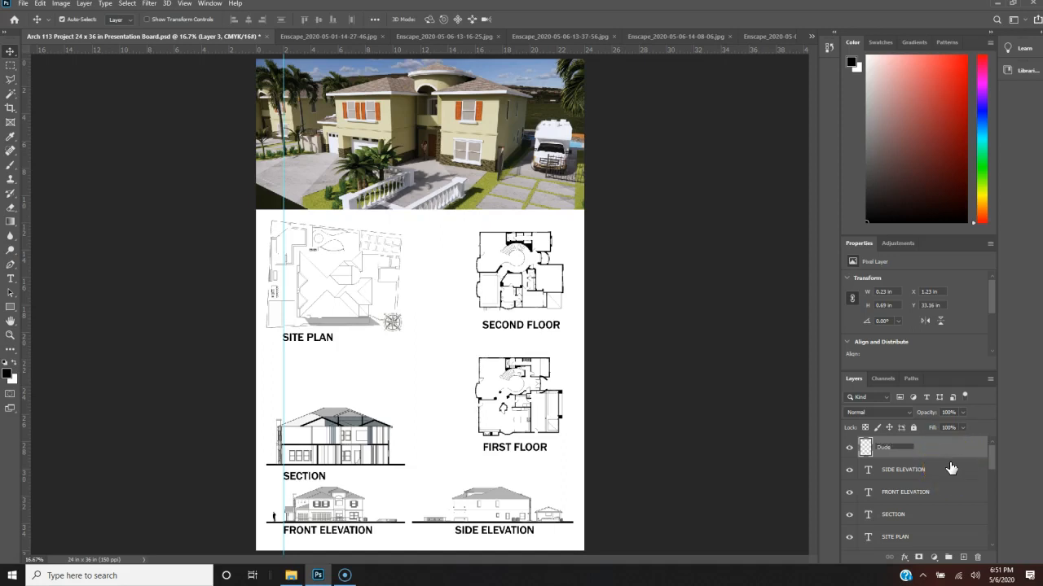
left_click(935, 444)
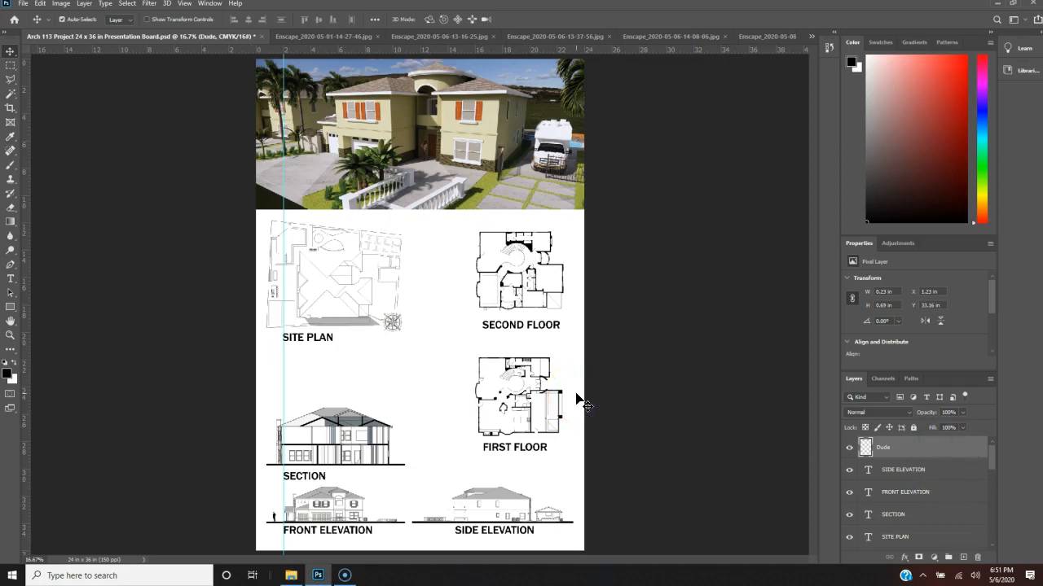
Move the Dude silhouette in front of the entry door of the front elevation, with its feet at the ground line.
key("ctrl+plus")
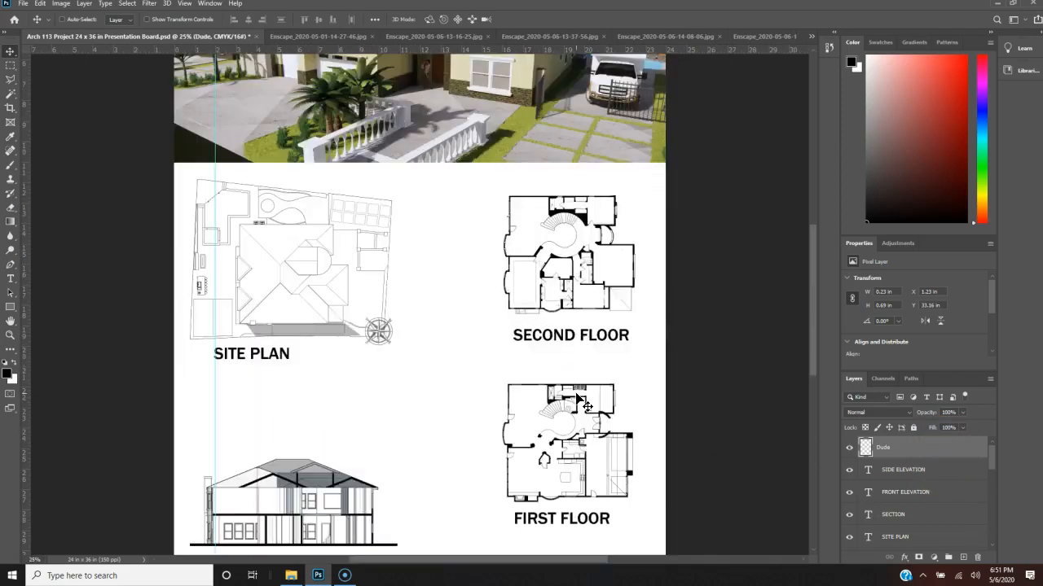
left_click_drag(813, 306, 817, 414)
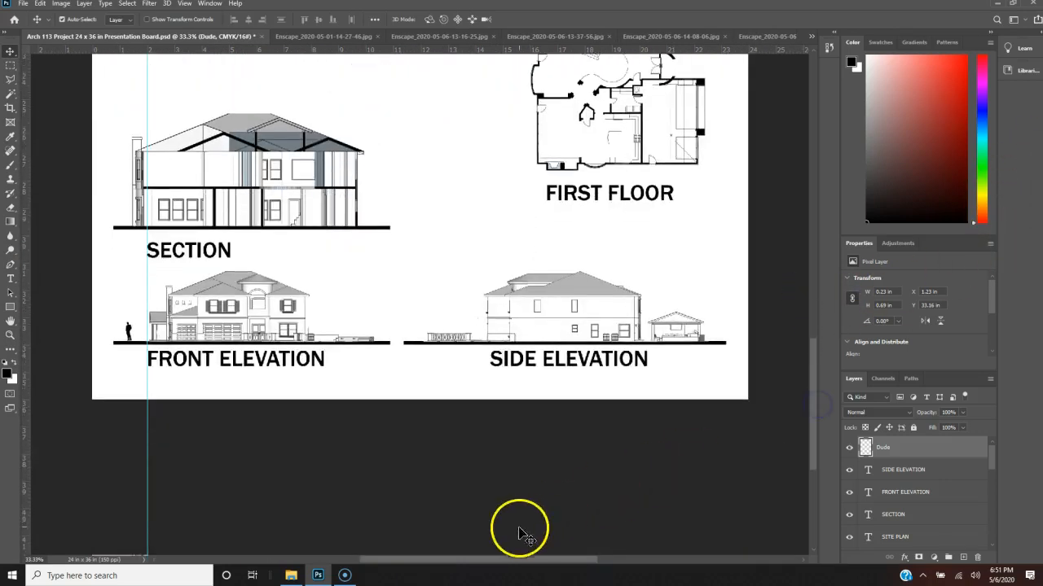
left_click_drag(500, 562, 448, 565)
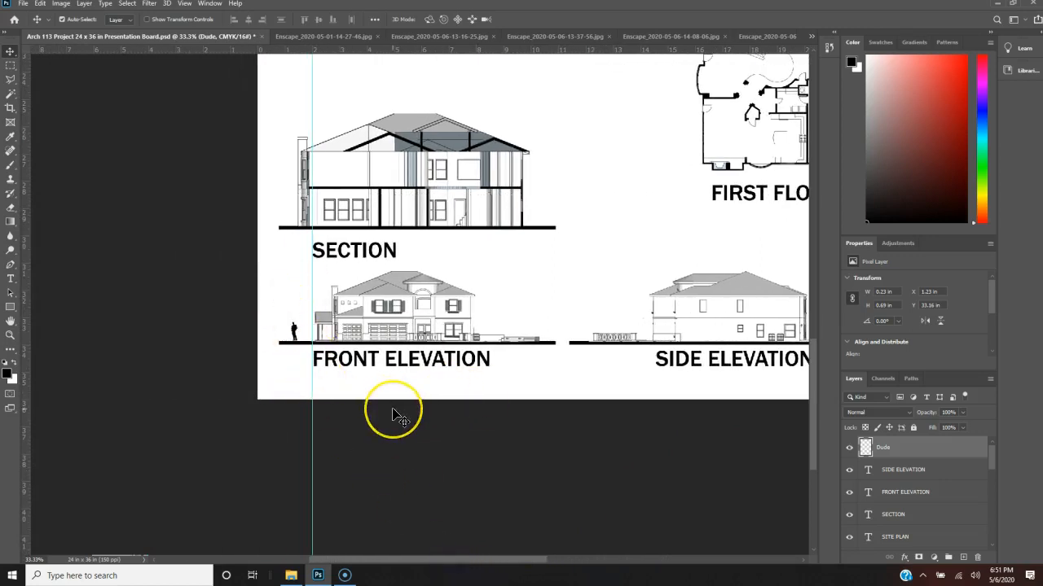
key("ctrl+plus")
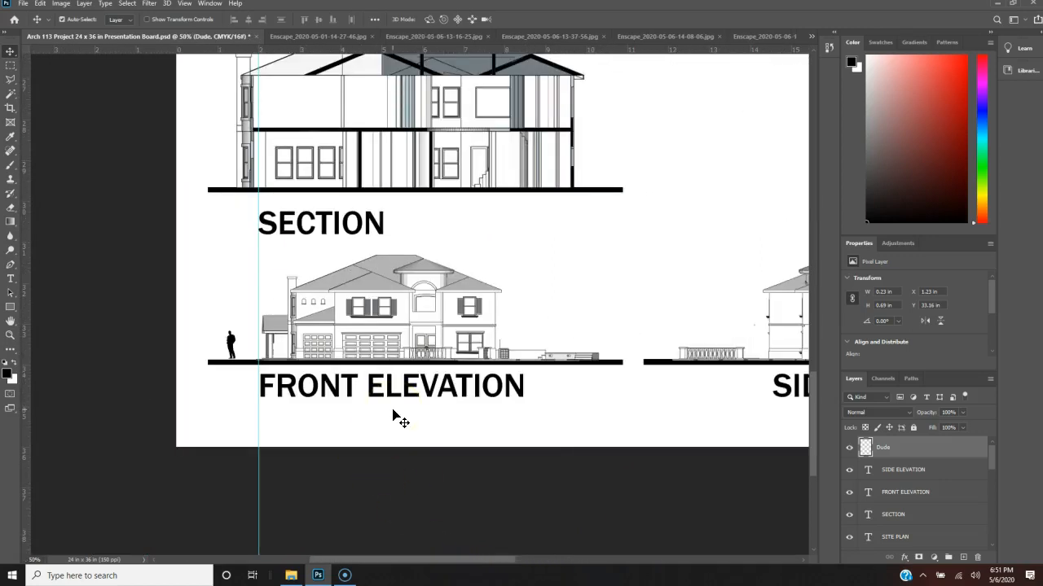
left_click_drag(228, 341, 285, 348)
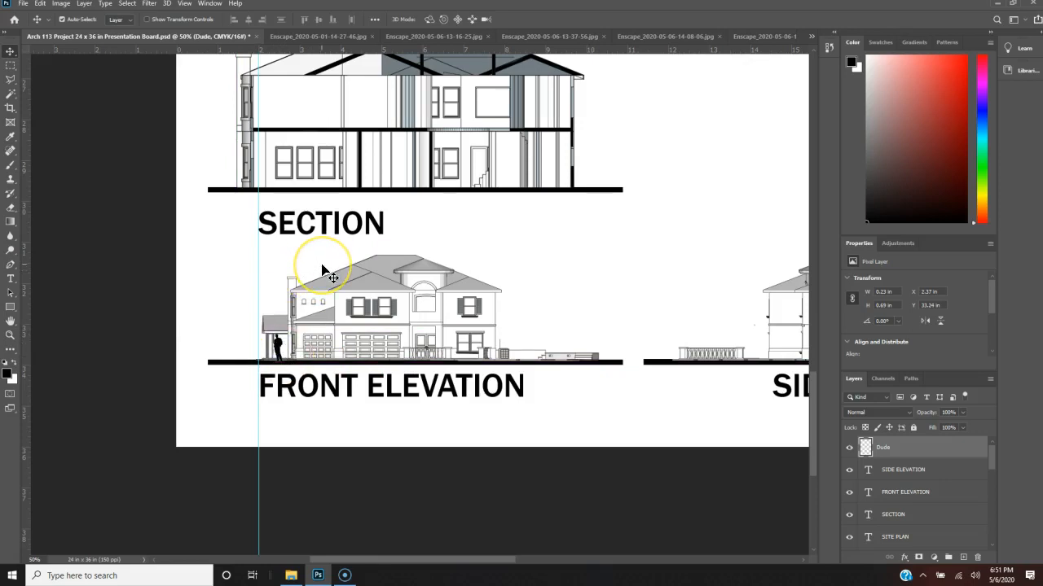
scroll(323, 270, "up", 3)
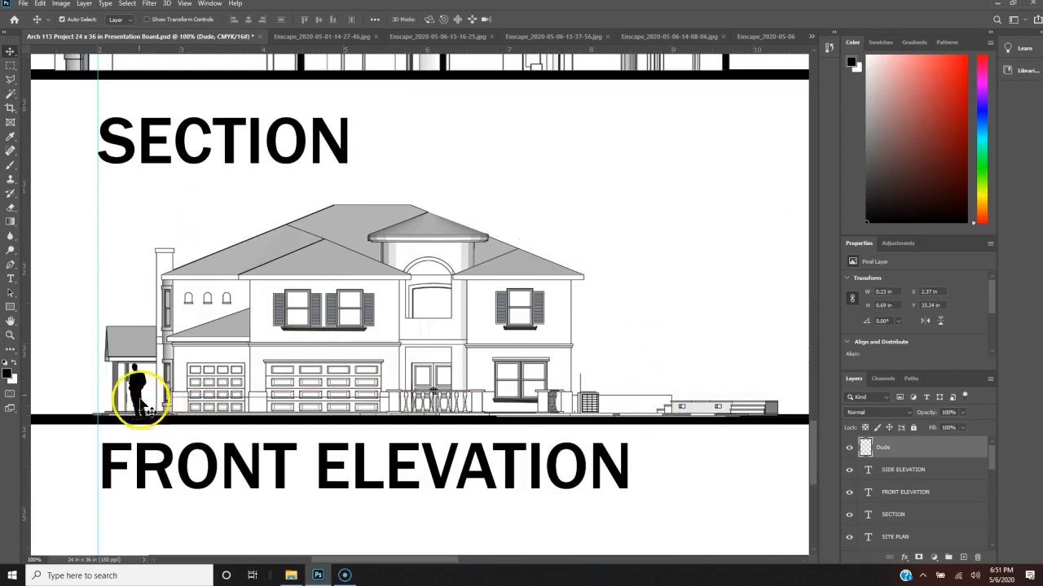
left_click_drag(151, 402, 436, 384)
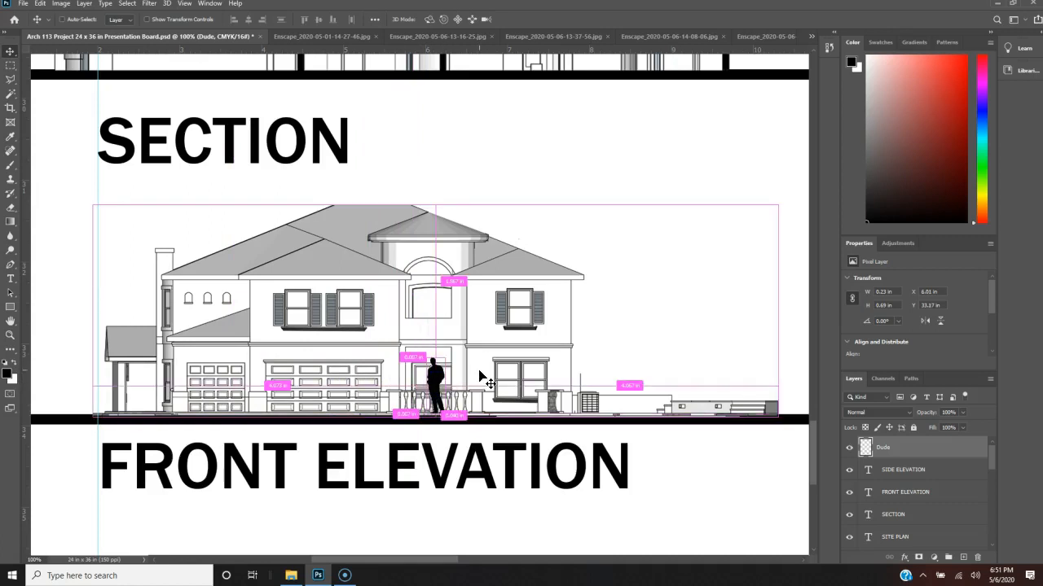
Scale the Dude silhouette proportionally to about 77%, roughly 0.17 x 0.53 in, to suit the entry door's height.
key("ctrl+t")
left_click_drag(426, 358, 426, 368)
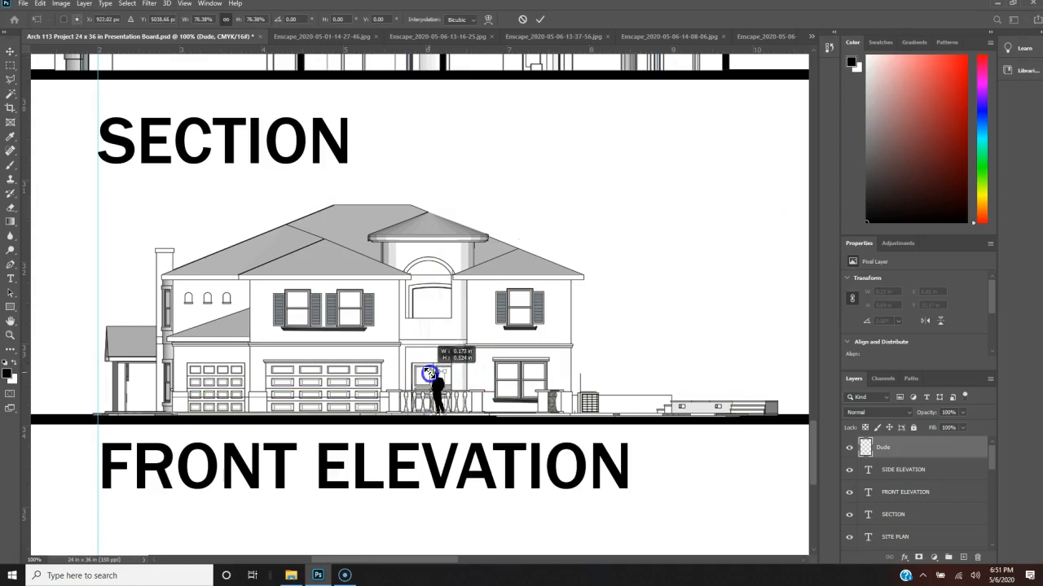
left_click_drag(430, 373, 431, 375)
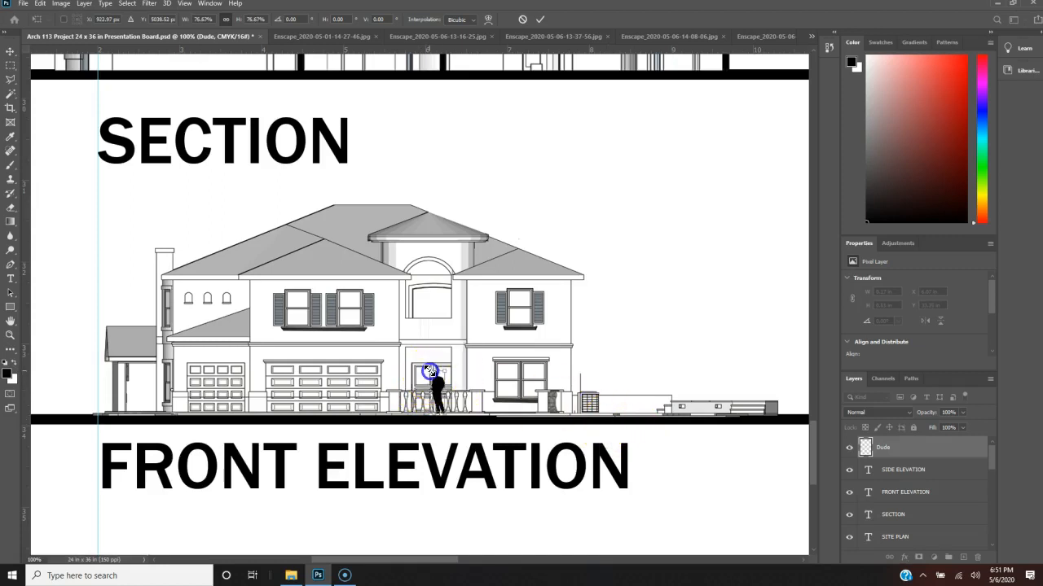
key("Return")
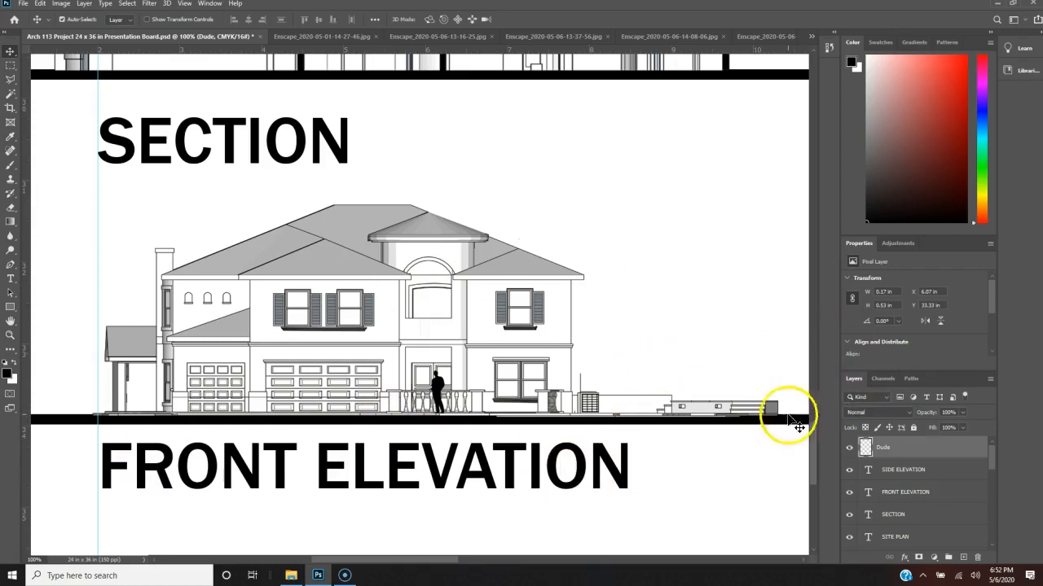
key("ctrl+minus")
key("ctrl+minus")
key("ctrl+minus")
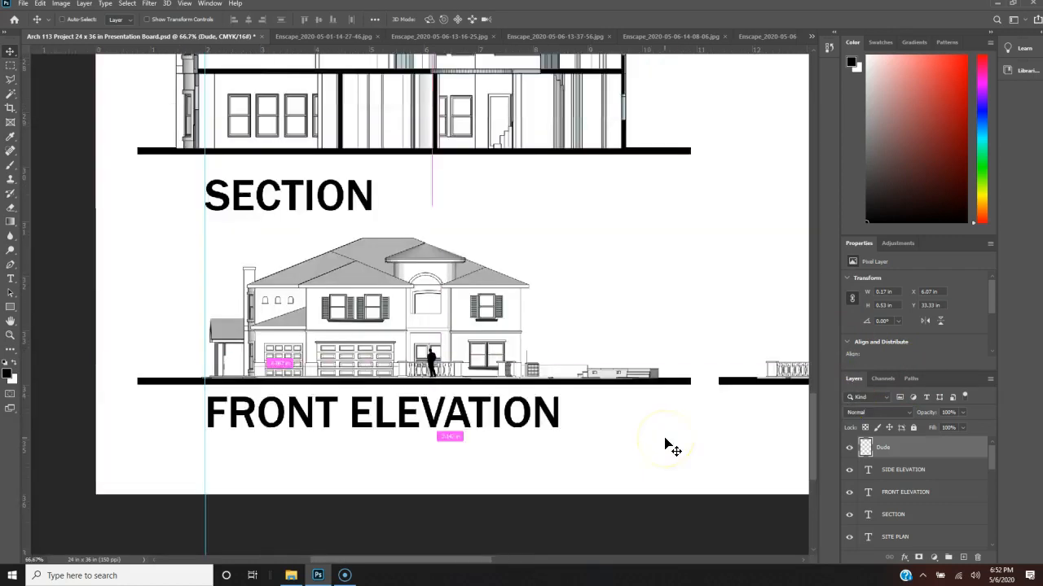
key("ctrl+minus")
key("ctrl+minus")
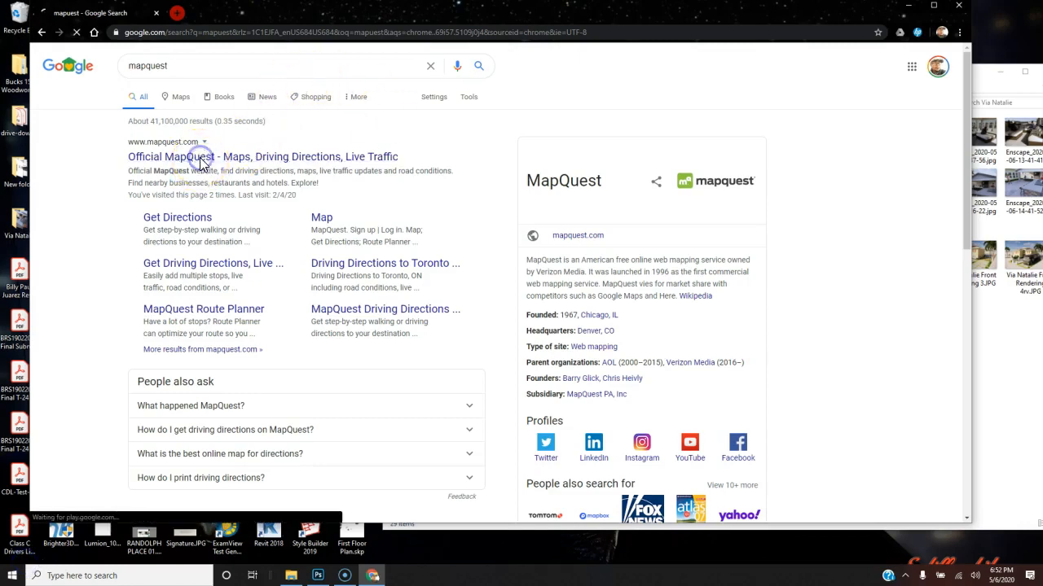
Open the official MapQuest site in Chrome, allow location access, and frame the streets around William Penn Park on the map.
left_click(200, 159)
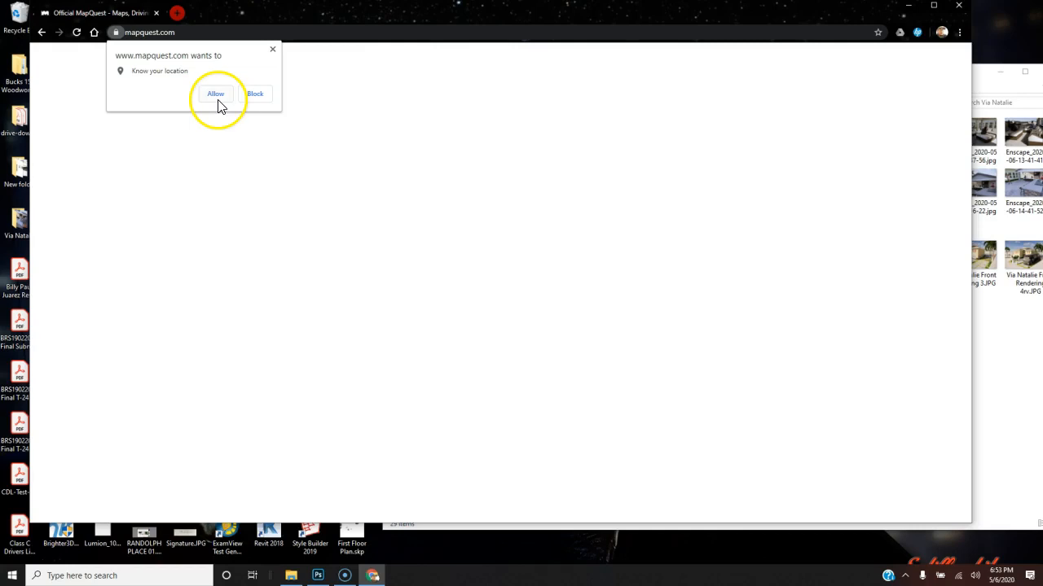
left_click(216, 97)
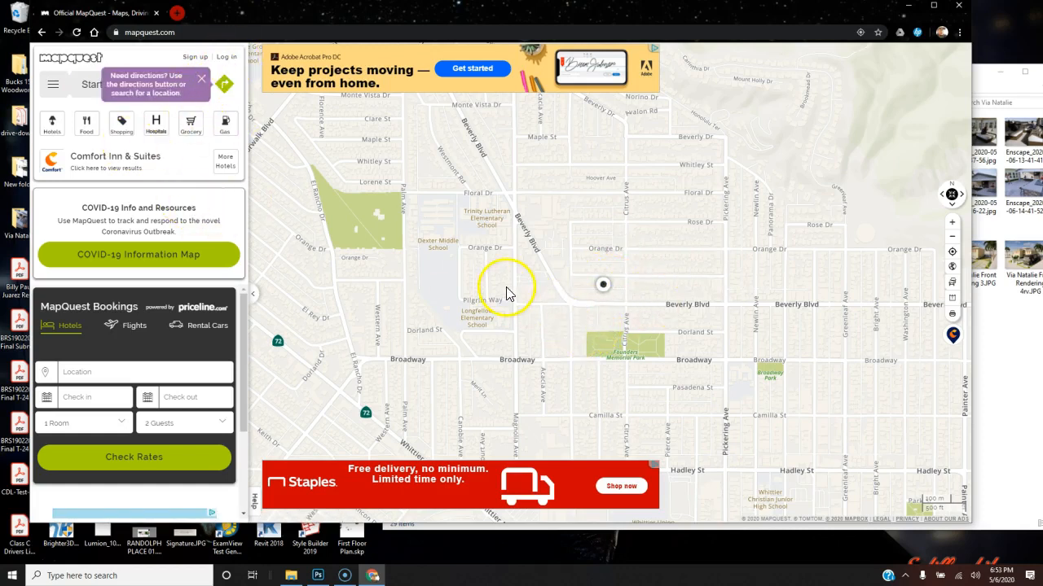
left_click_drag(473, 272, 266, 182)
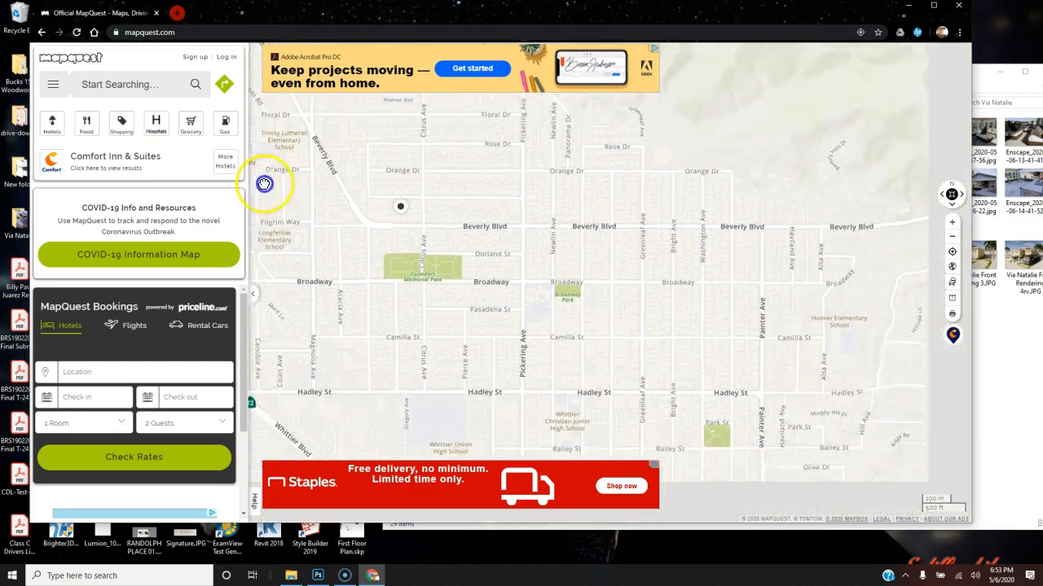
left_click_drag(589, 305, 422, 165)
left_click_drag(683, 274, 673, 118)
left_click_drag(780, 297, 685, 251)
scroll(693, 310, "up", 4)
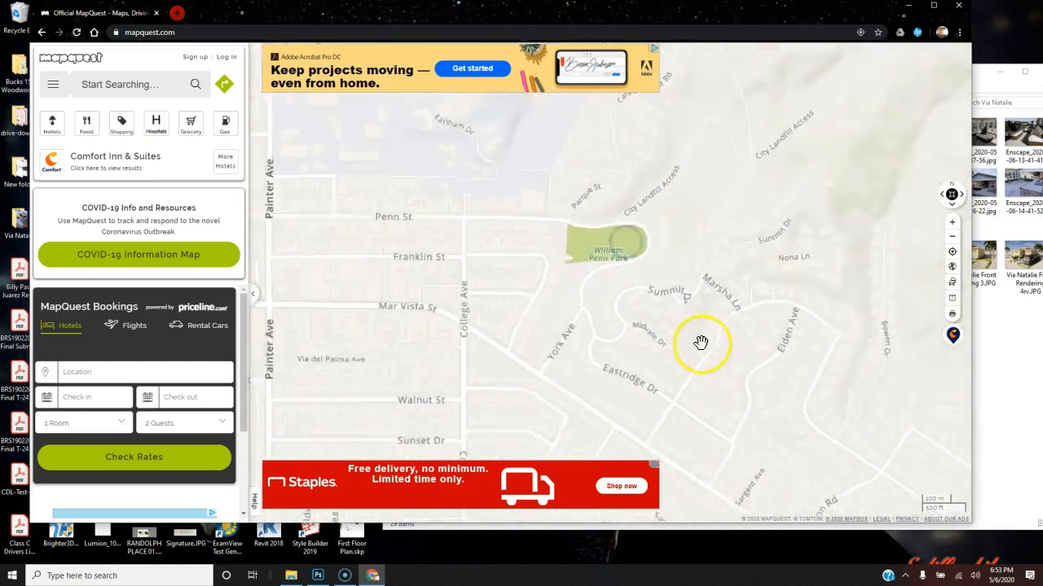
scroll(651, 297, "down", 4)
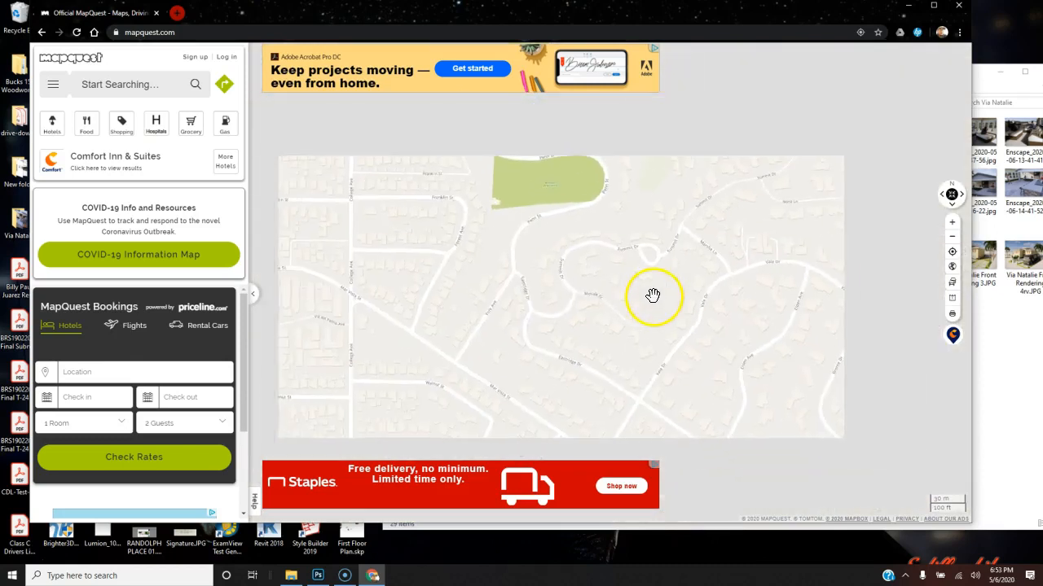
Start Snipping Tool and capture a rectangular snip of the map from William Penn Park down to Vale Dr.
left_click(122, 577)
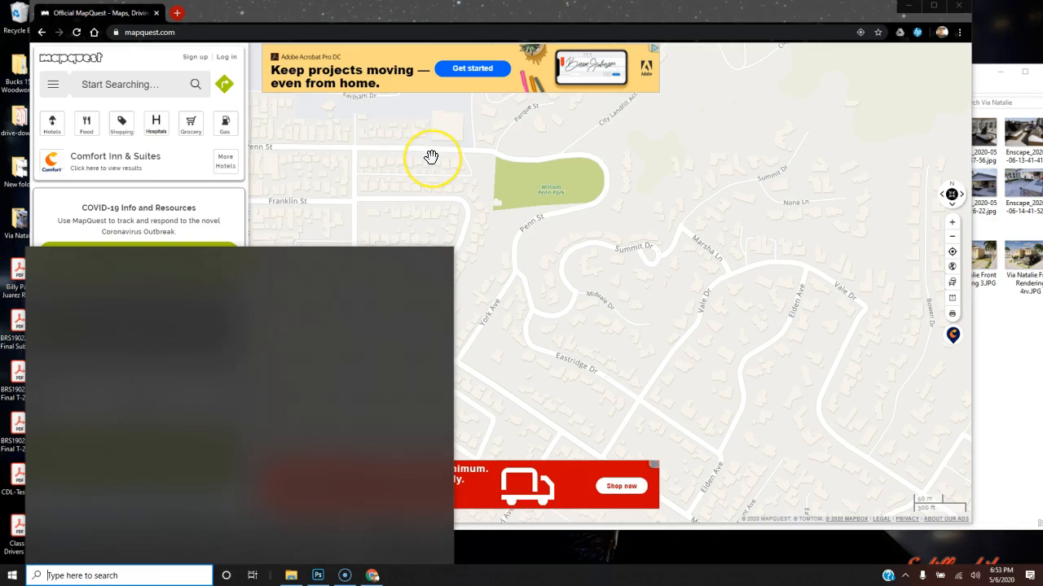
type("snip")
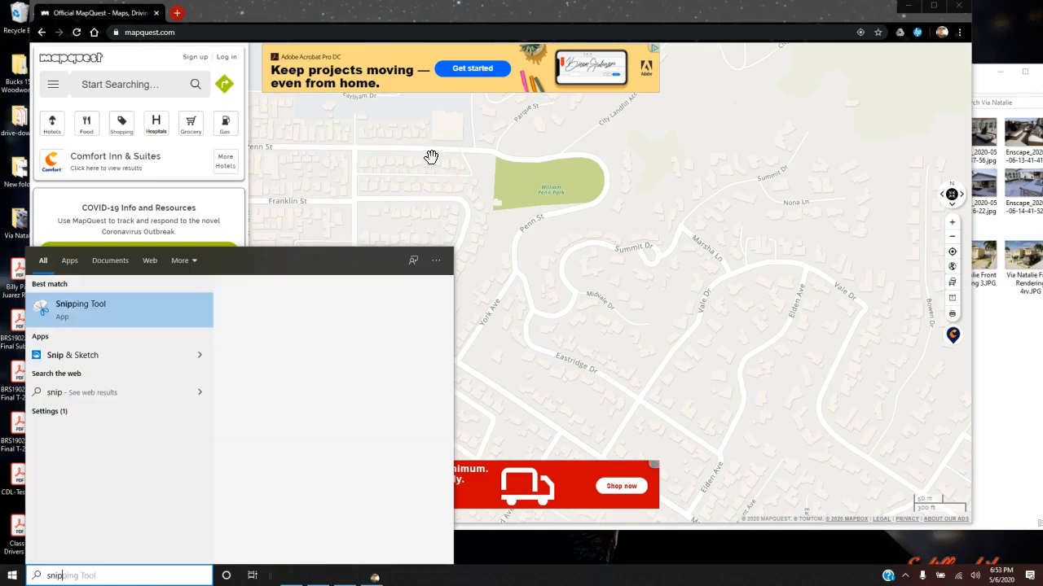
key("Return")
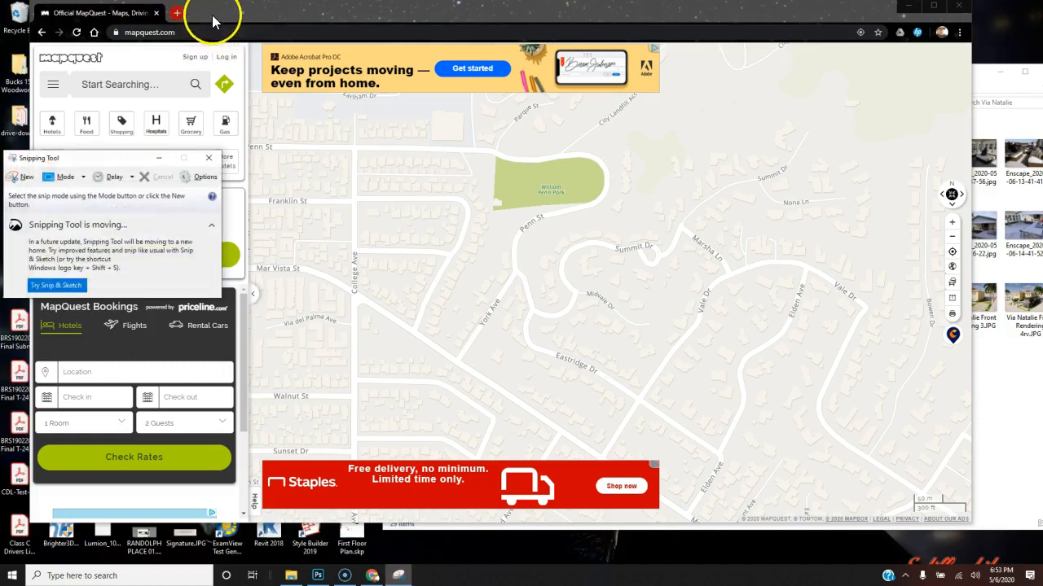
left_click(21, 176)
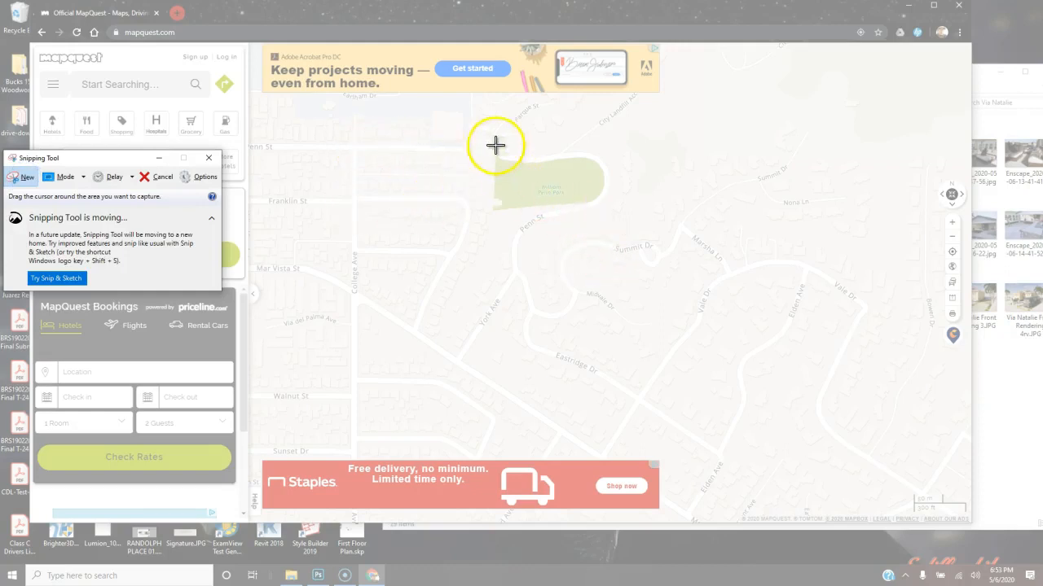
left_click_drag(422, 101, 890, 438)
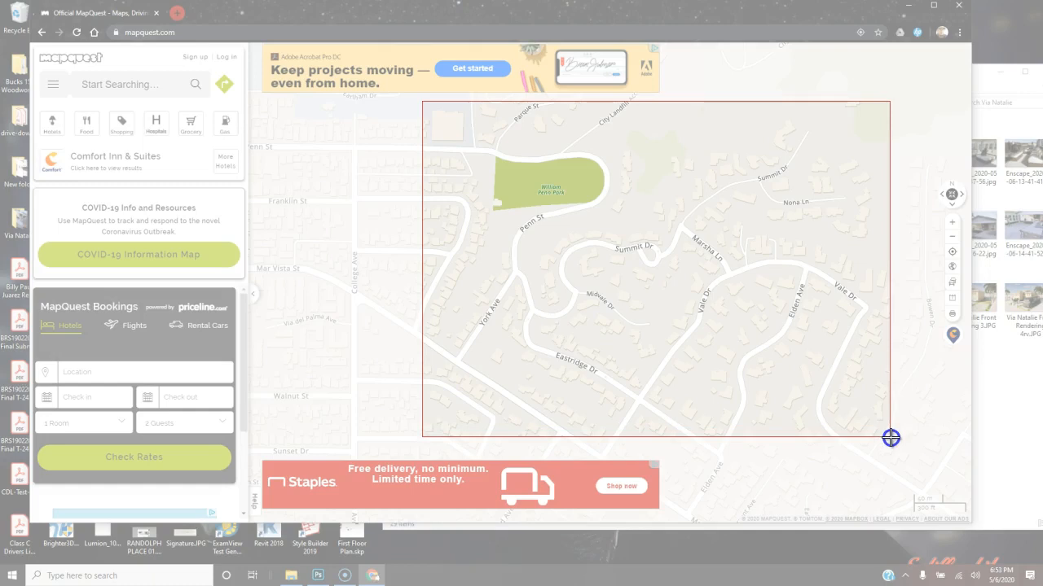
left_click_drag(890, 437, 890, 437)
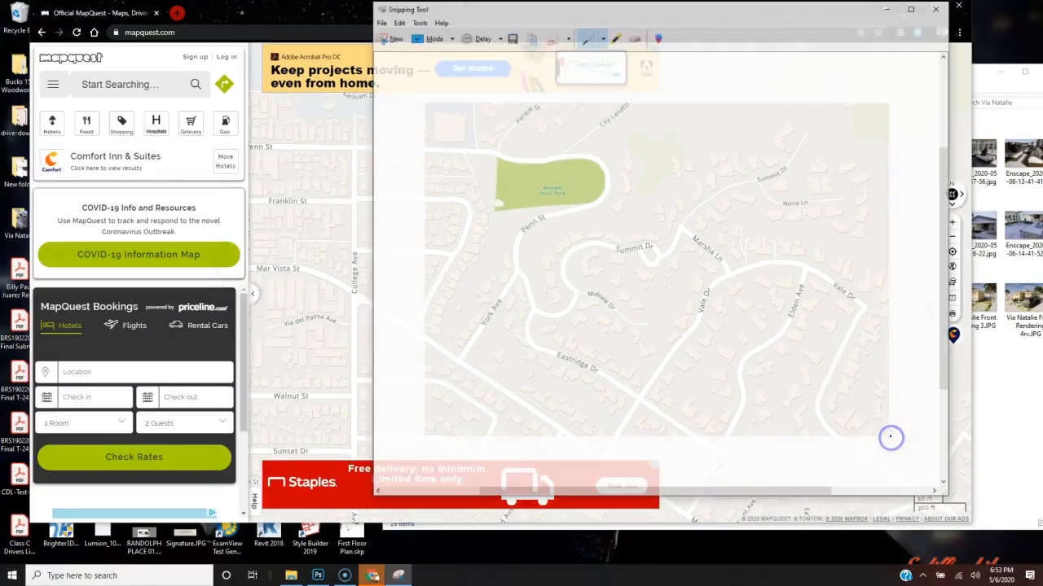
Save the map snip to the Desktop as a JPEG named "vicinty map".
left_click(379, 20)
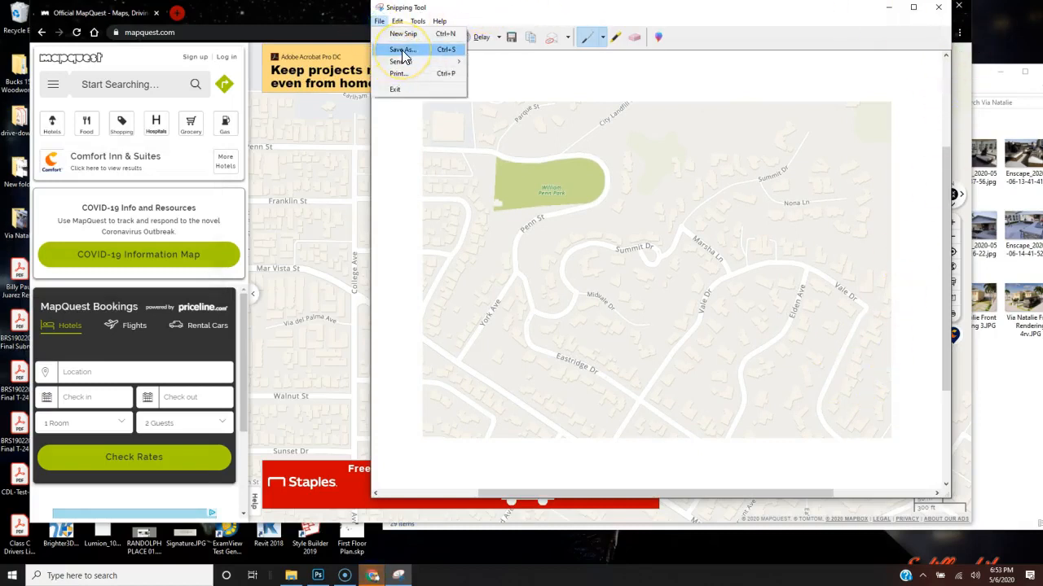
left_click(402, 49)
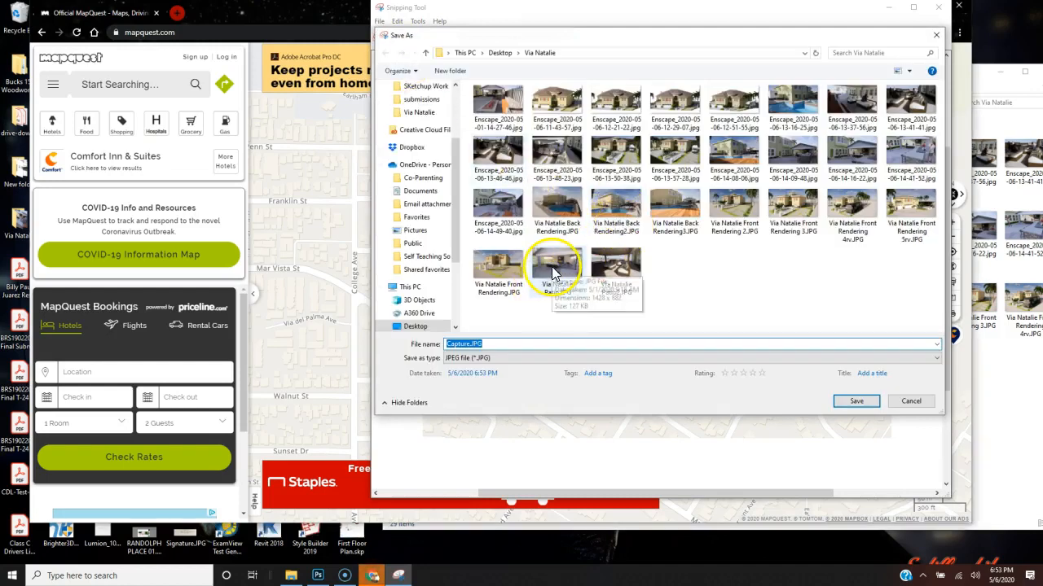
type("Vic")
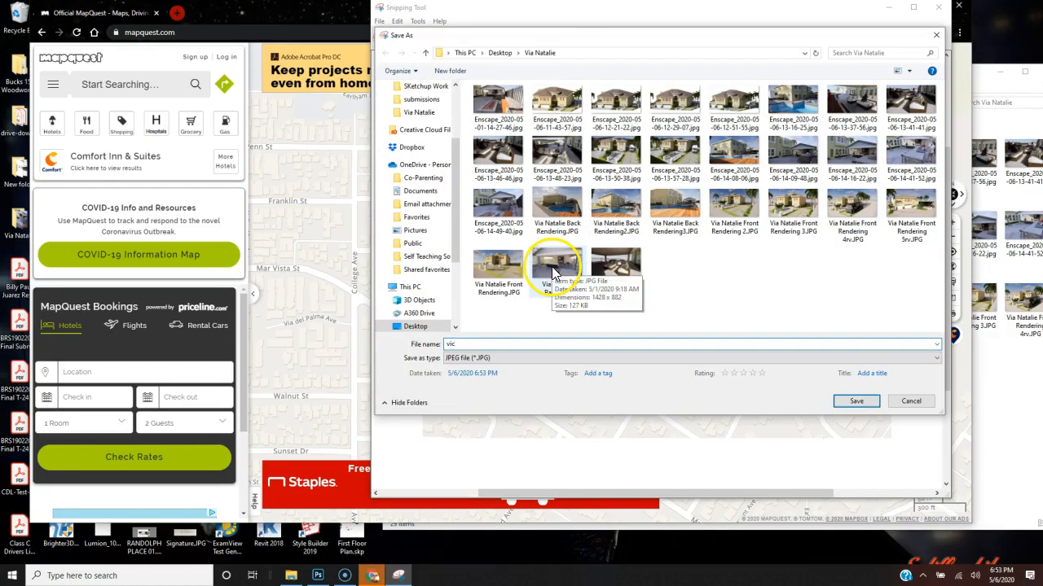
type("inty m")
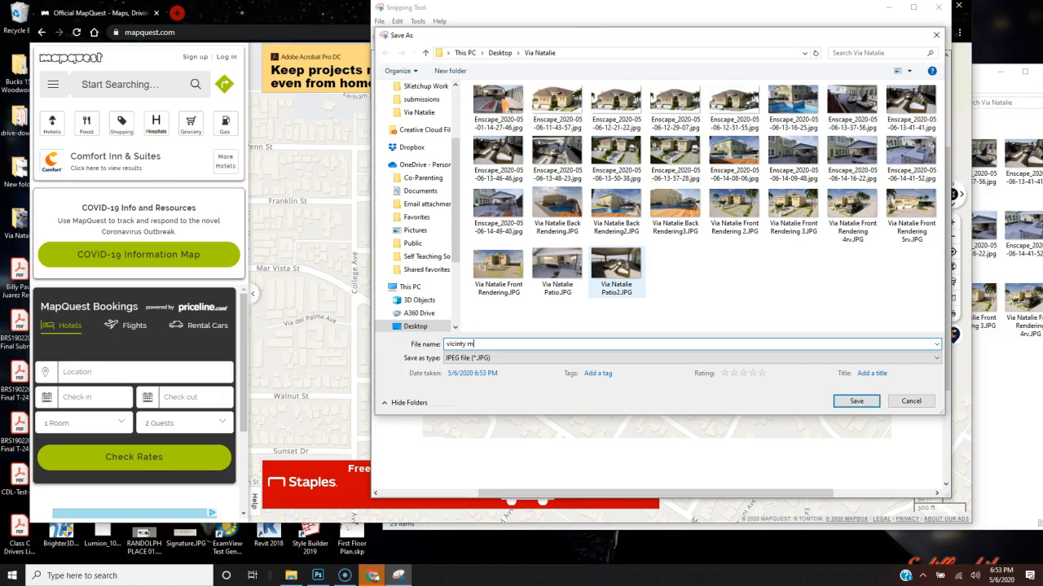
type("p")
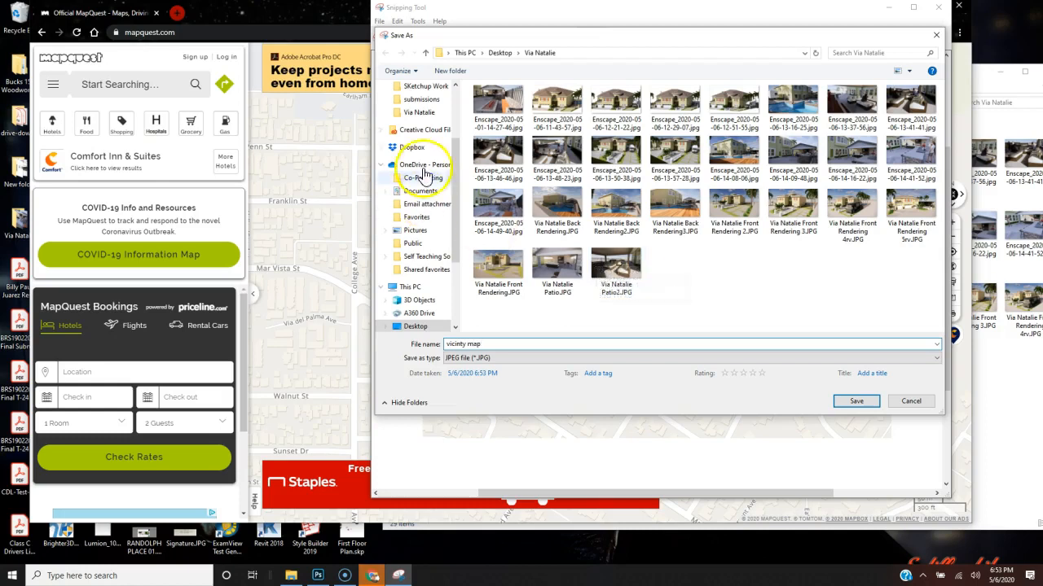
scroll(449, 167, "up", 5)
left_click(416, 108)
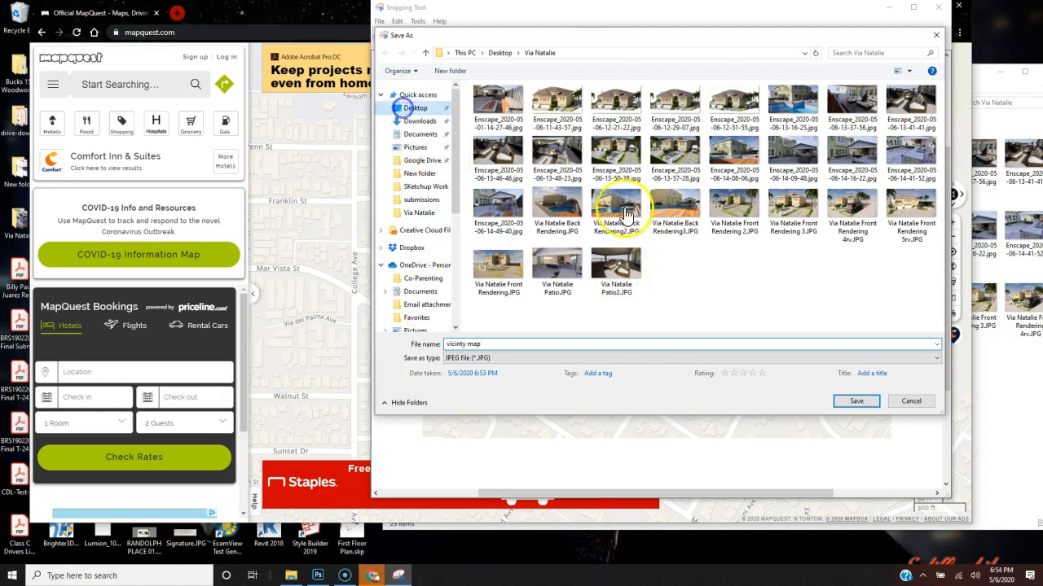
left_click(856, 401)
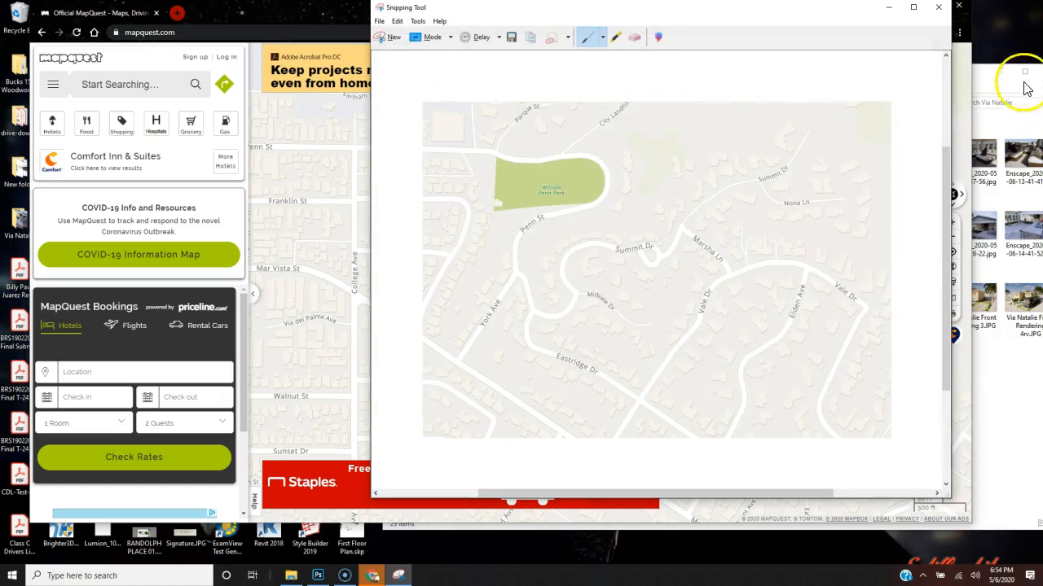
Close Snipping Tool, minimize the browser, and return to the presentation board in Photoshop.
left_click(940, 7)
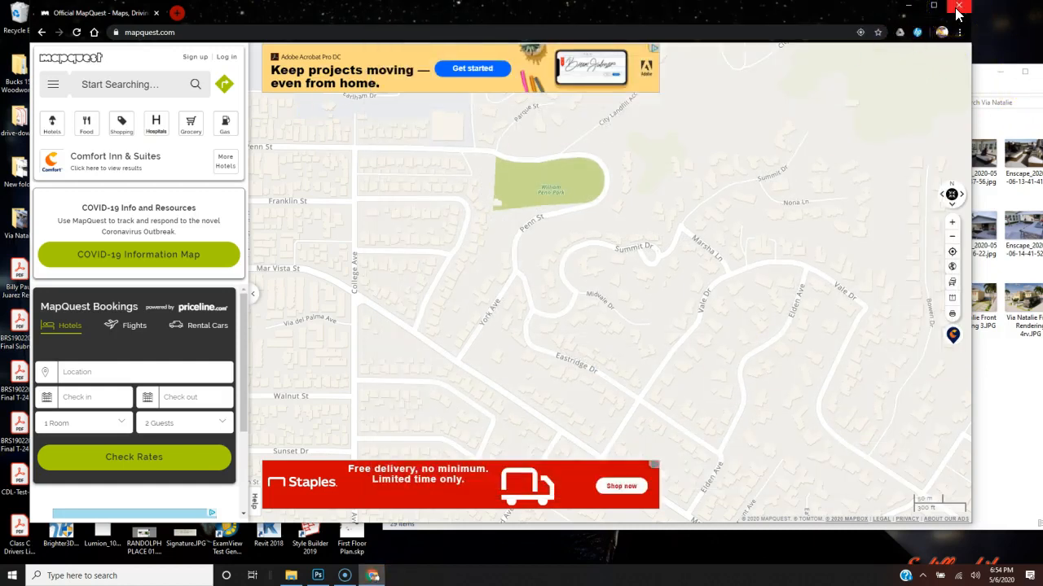
left_click(908, 6)
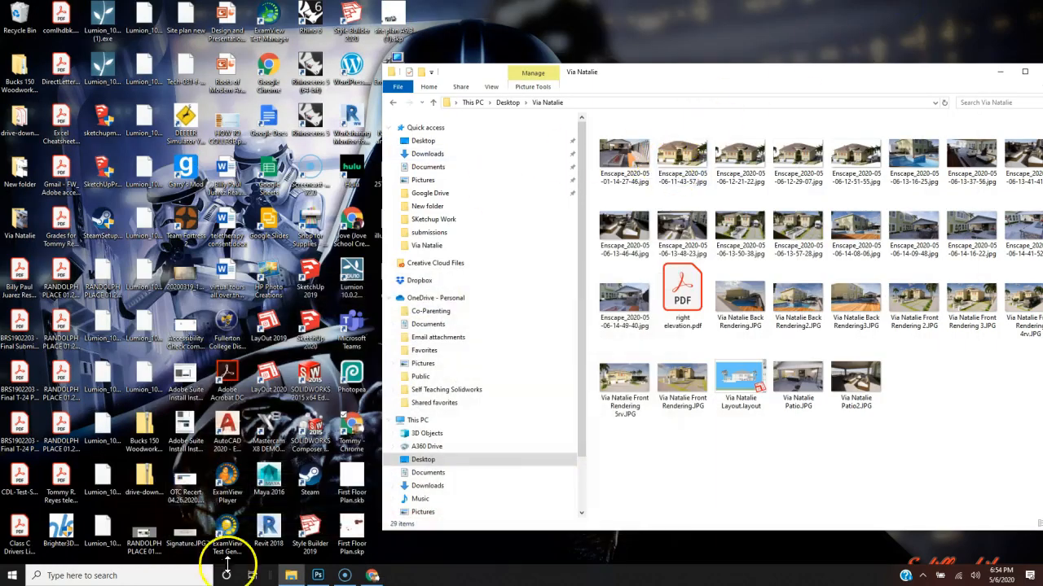
left_click(318, 575)
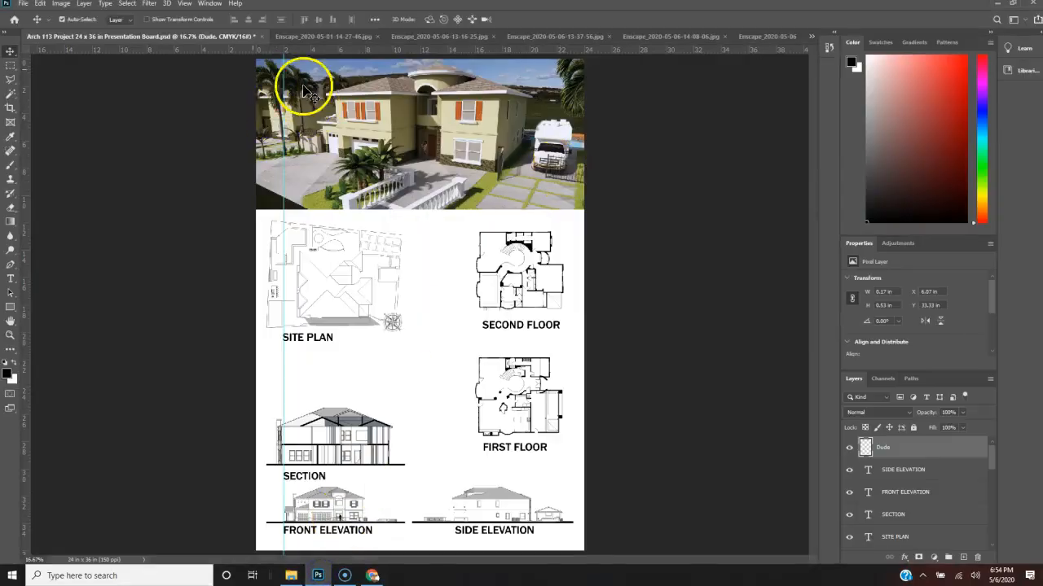
Open the vicinty map.JPG image from the Desktop.
left_click(23, 3)
left_click(32, 23)
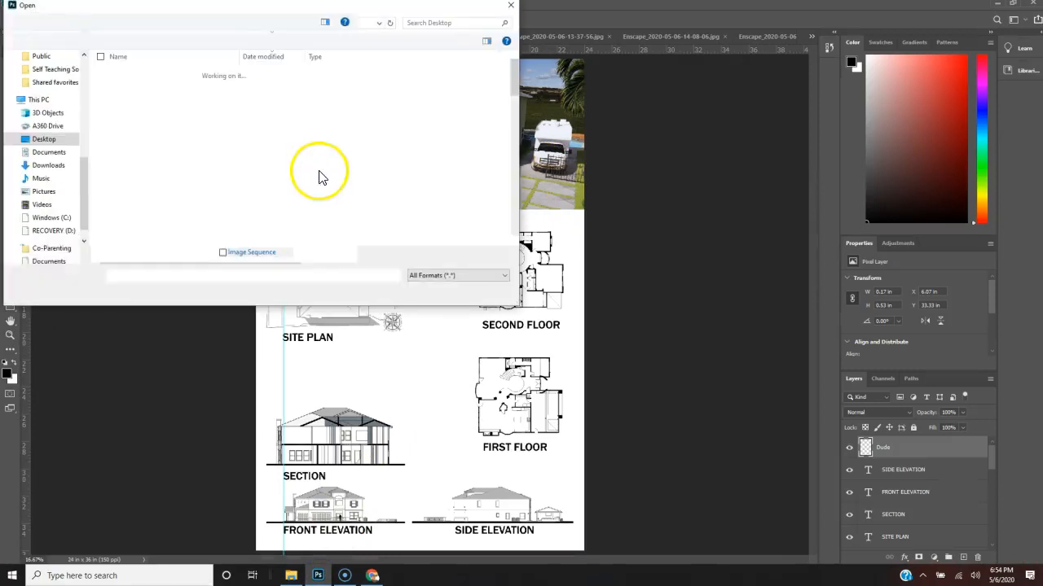
left_click(117, 72)
left_click(426, 292)
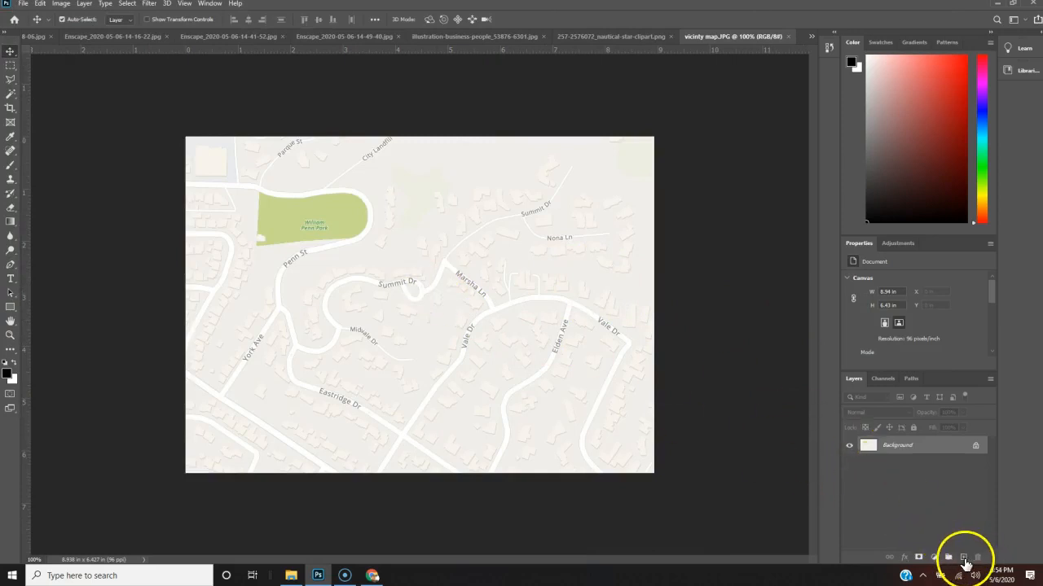
Add a new layer to the map image and make a circular selection about 0.17 in wide between Vale Dr and Elden Ave.
left_click(964, 558)
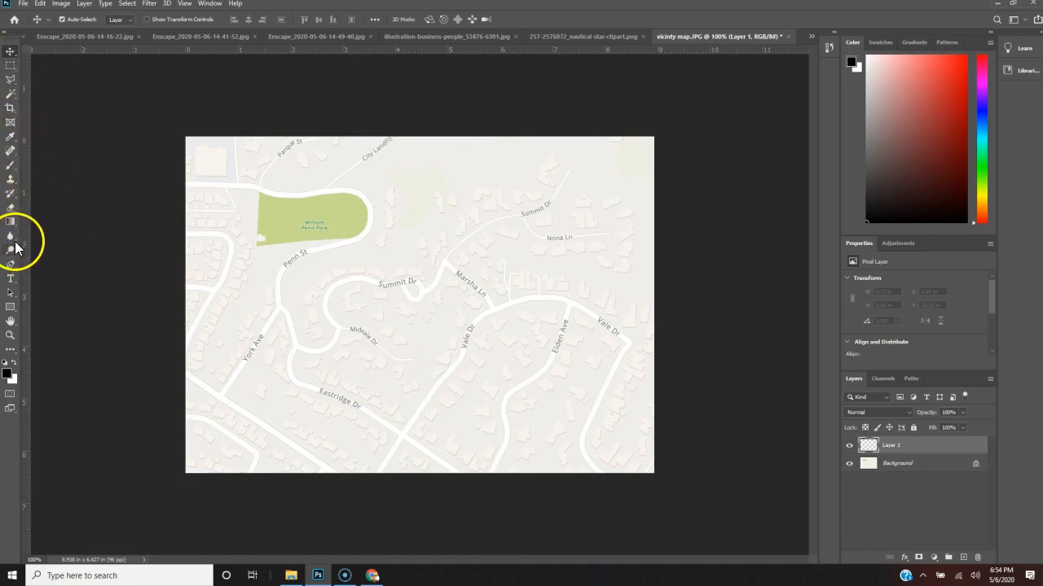
left_click(9, 71)
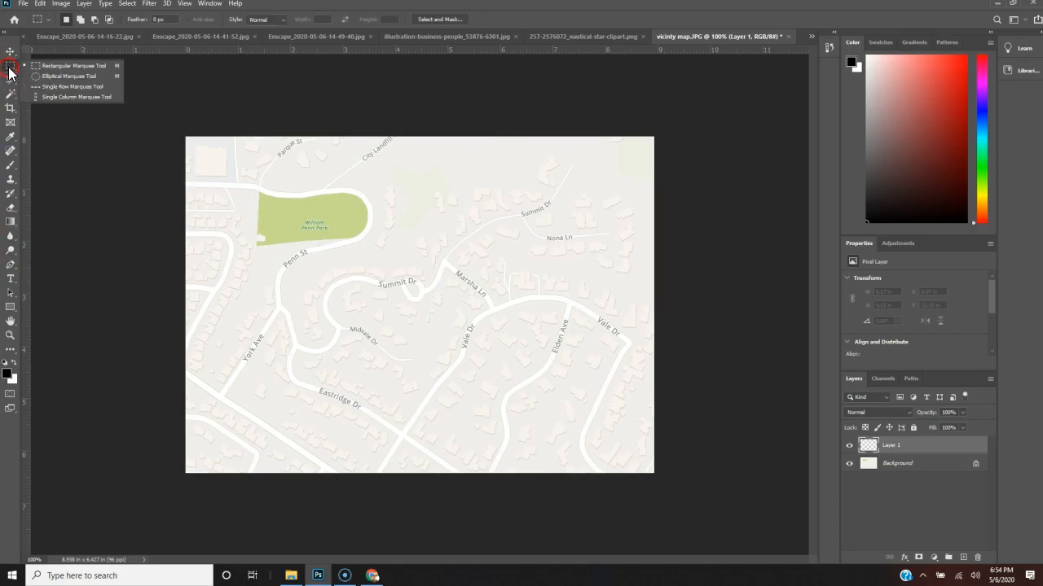
left_click(35, 77)
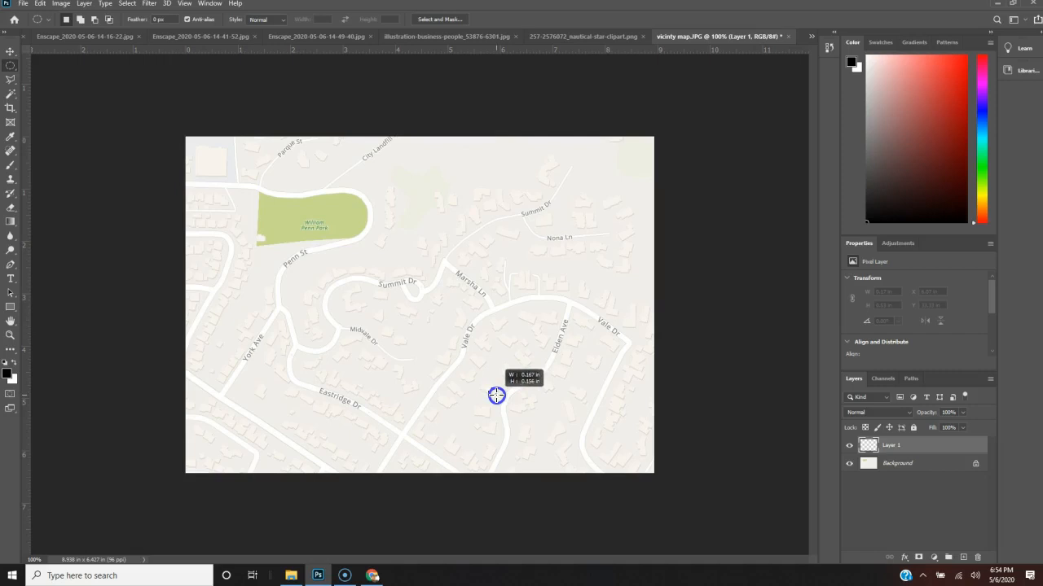
left_click_drag(496, 395, 496, 395)
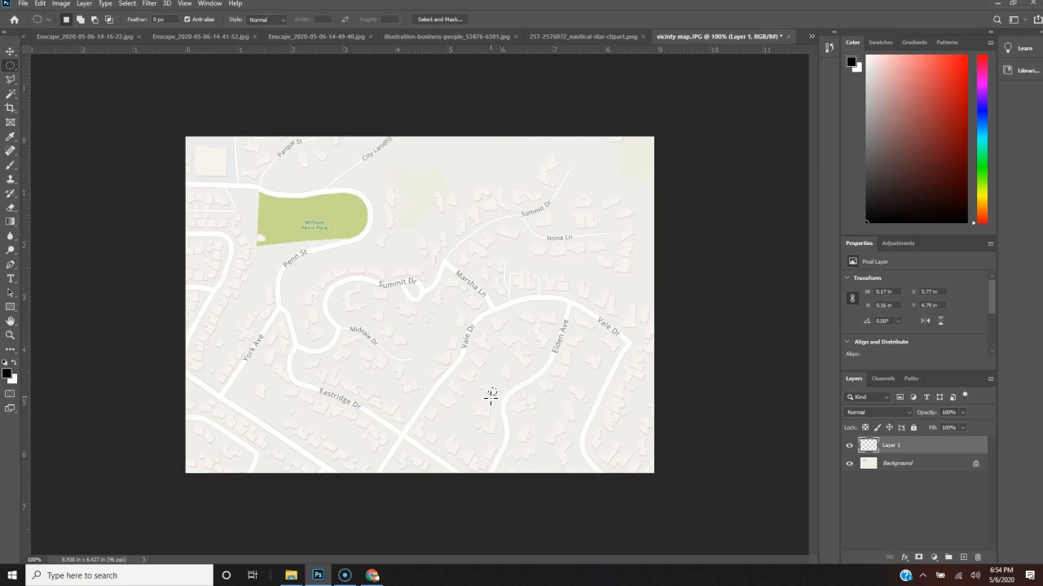
Paint the circular selection red with the Brush as a site marker, set the layer's opacity to 60%, and deselect.
key("b")
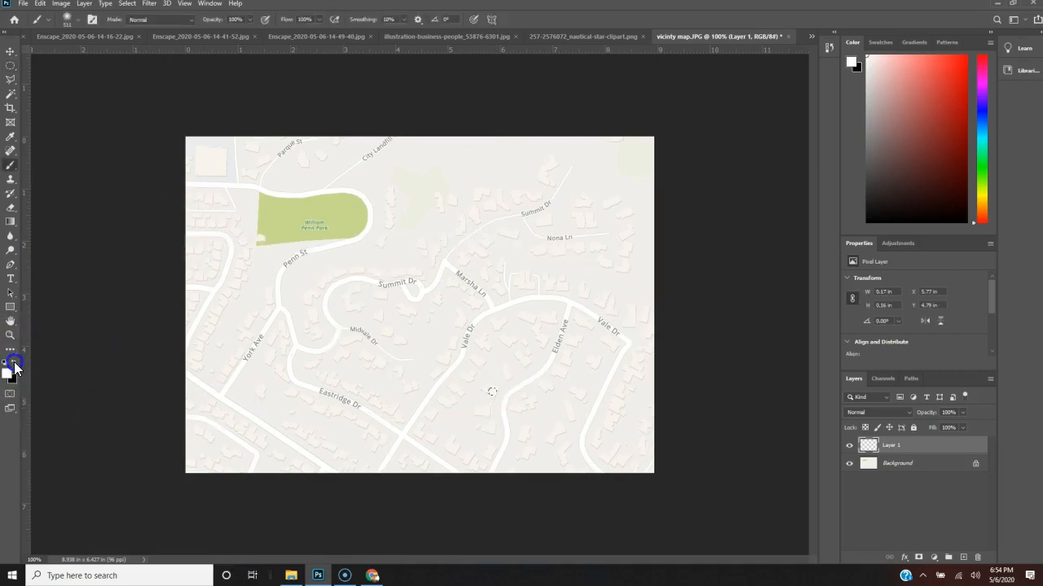
left_click(7, 373)
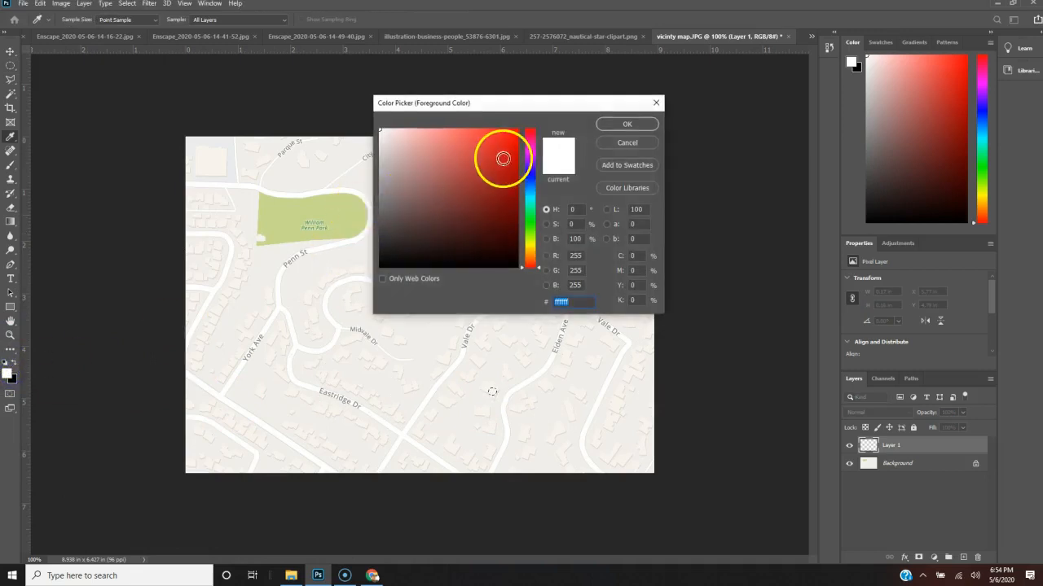
left_click(515, 170)
left_click(626, 124)
left_click(492, 392)
left_click_drag(928, 414, 927, 415)
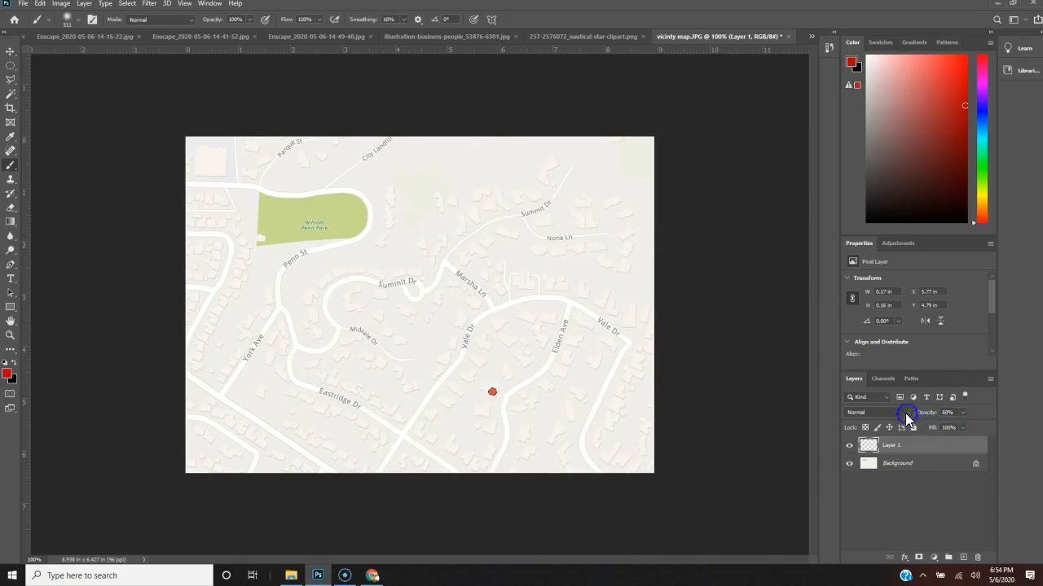
key("m")
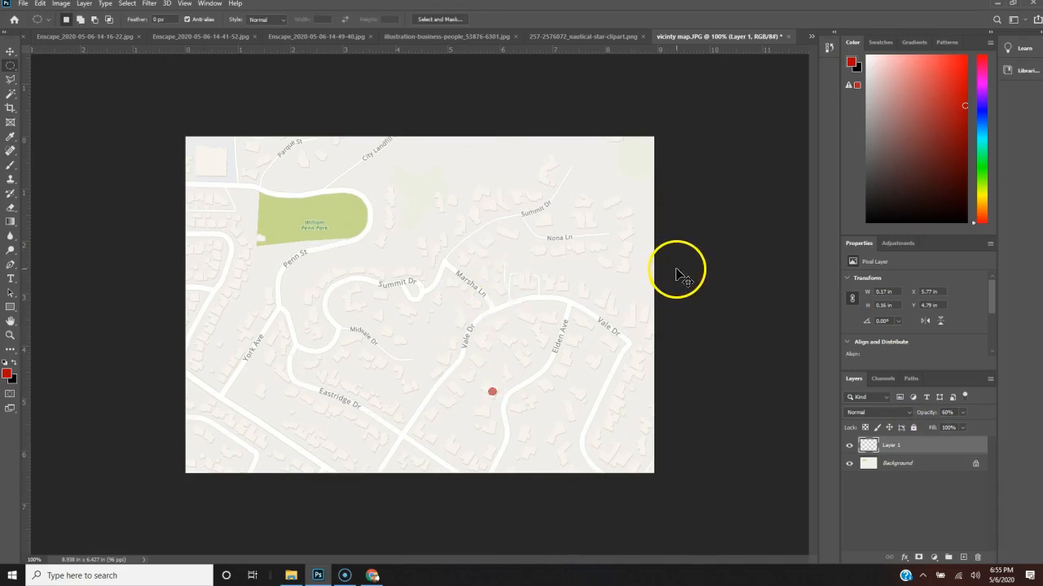
Merge the marker layer into the map and paste a copy of the whole map onto the presentation board between the site plan and section.
key("ctrl+e")
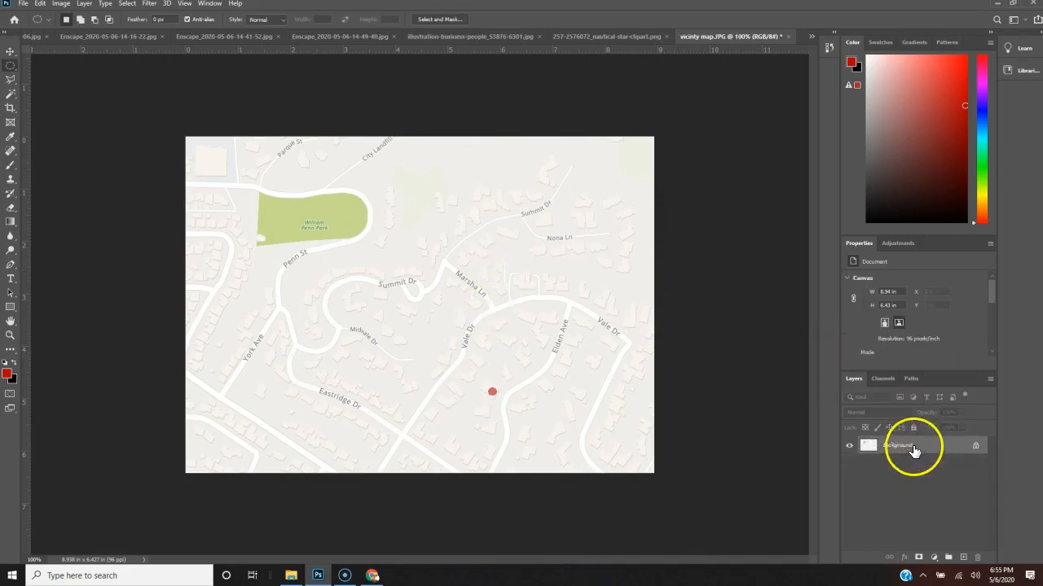
key("ctrl+a")
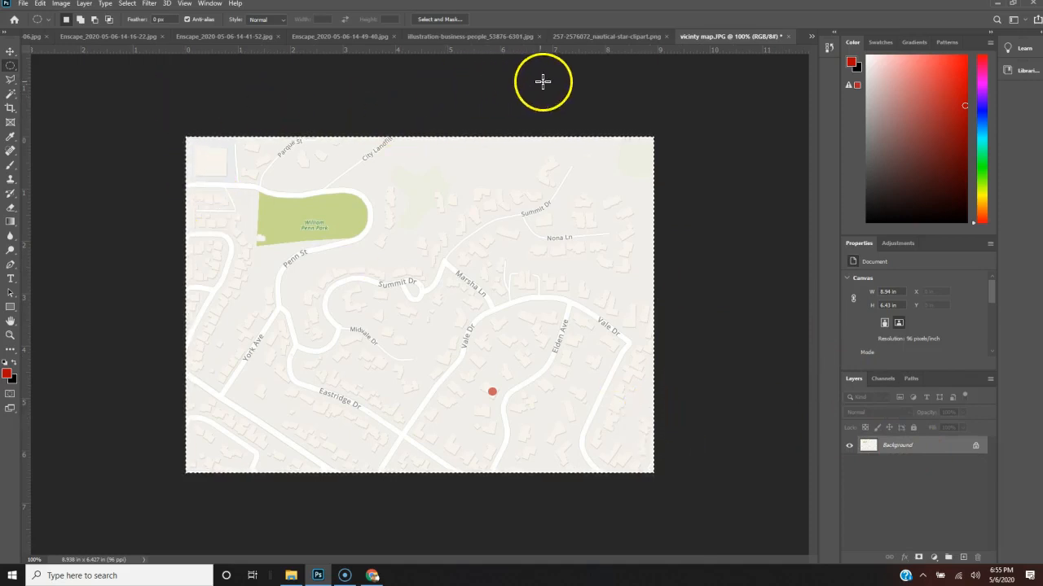
left_click(811, 36)
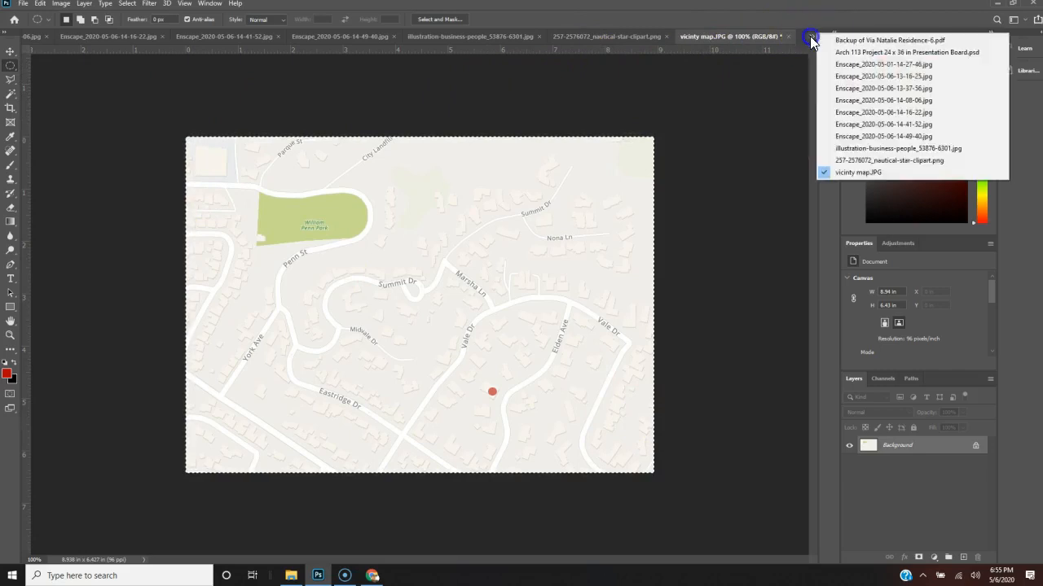
left_click(856, 53)
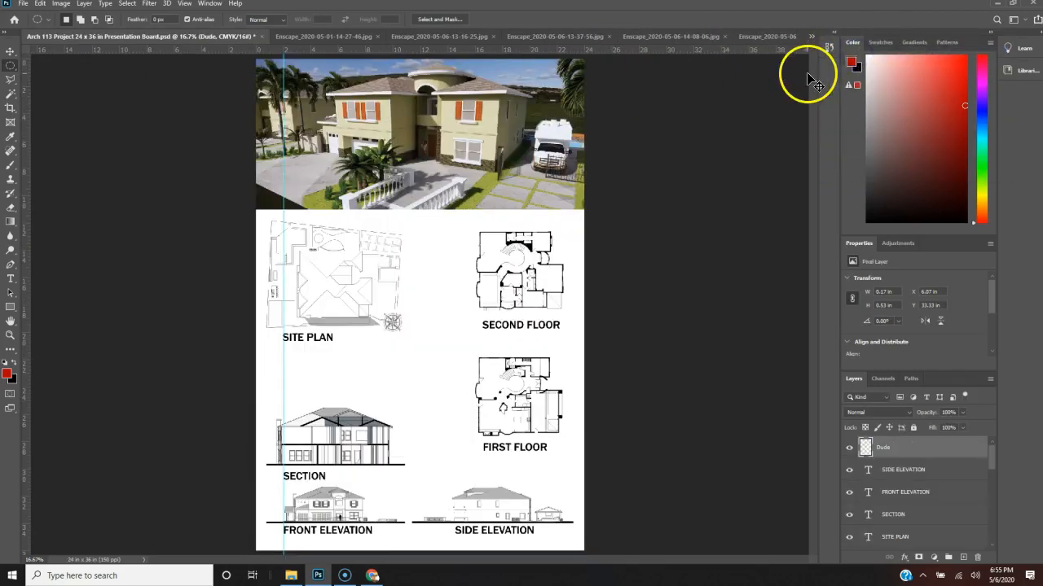
key("ctrl+v")
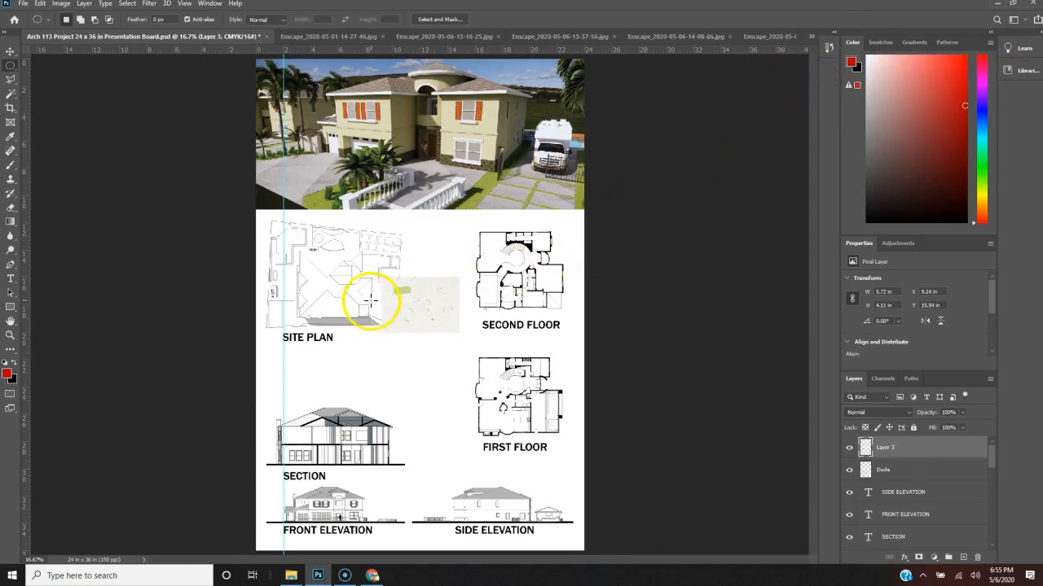
key("v")
left_click_drag(430, 303, 398, 362)
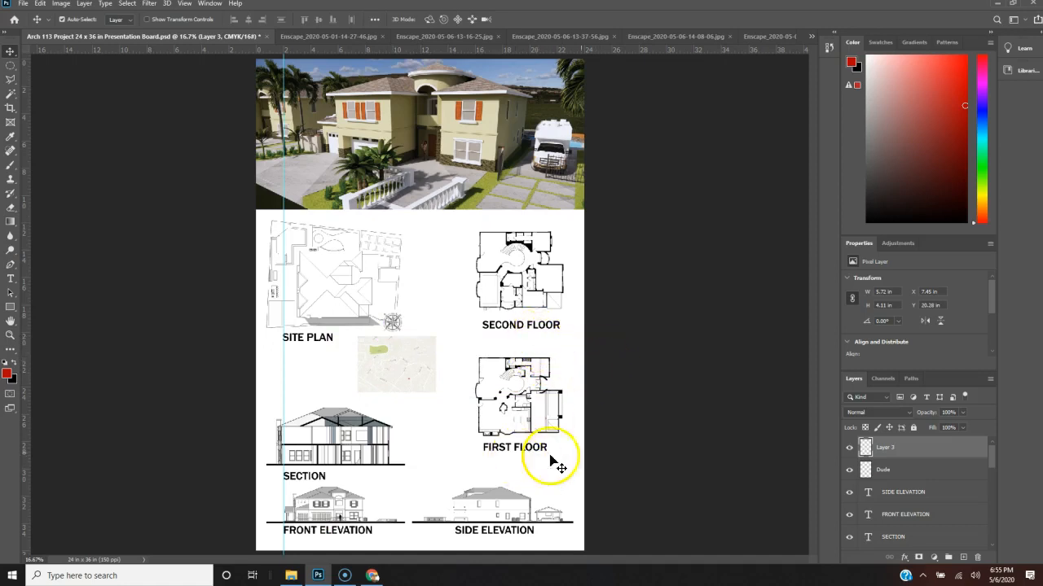
Add a black "VICINITY MAP" text label and place it over the lower edge of the pasted map.
key("t")
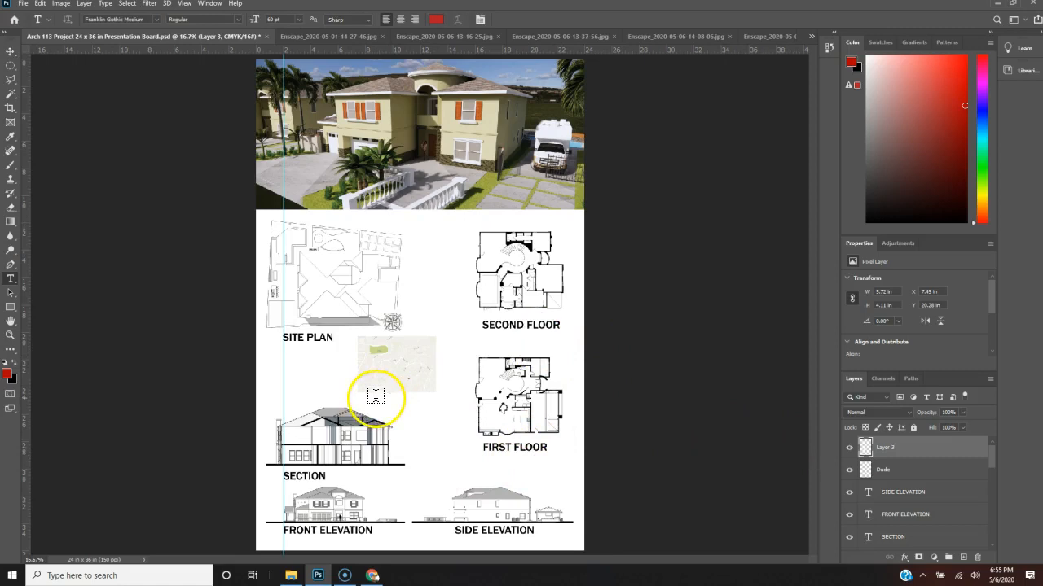
left_click_drag(363, 398, 440, 419)
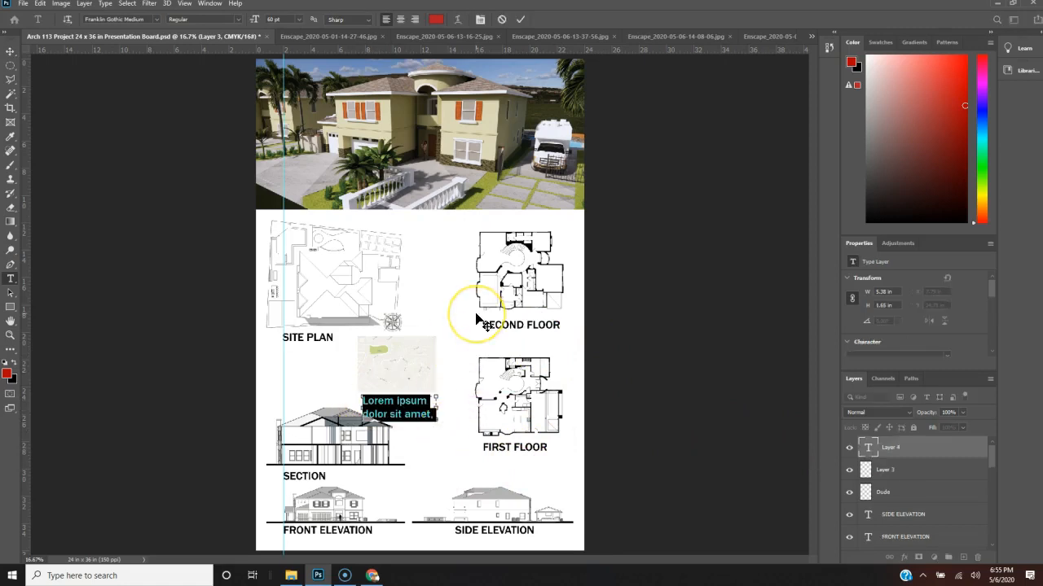
type("Vici")
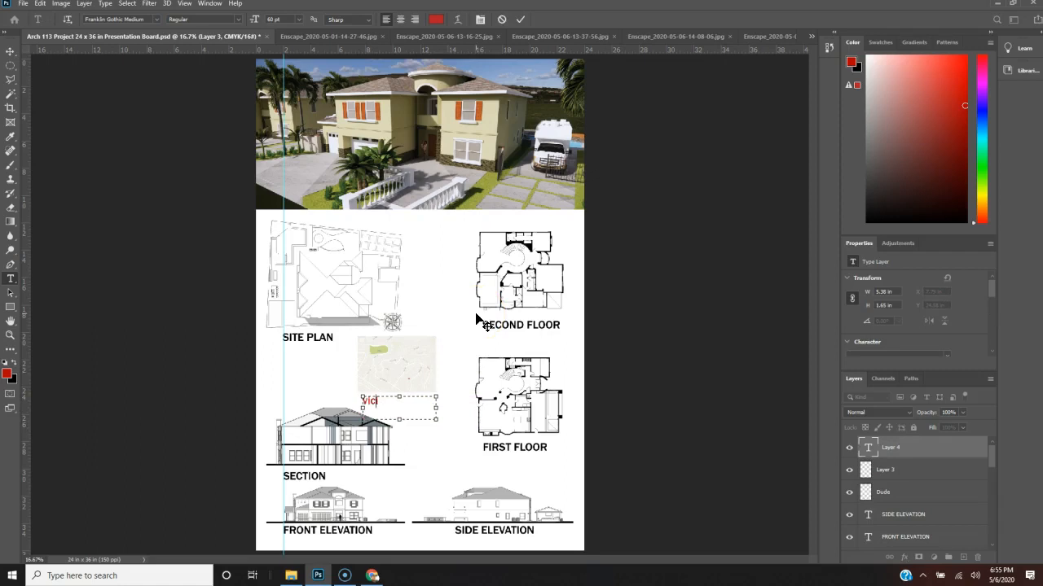
left_click(438, 19)
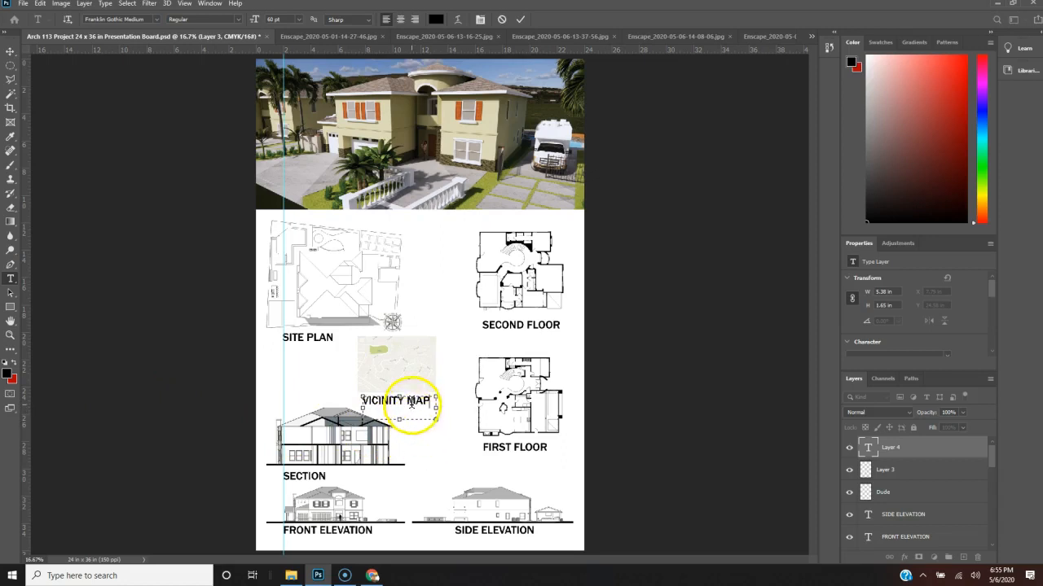
left_click_drag(399, 420, 423, 369)
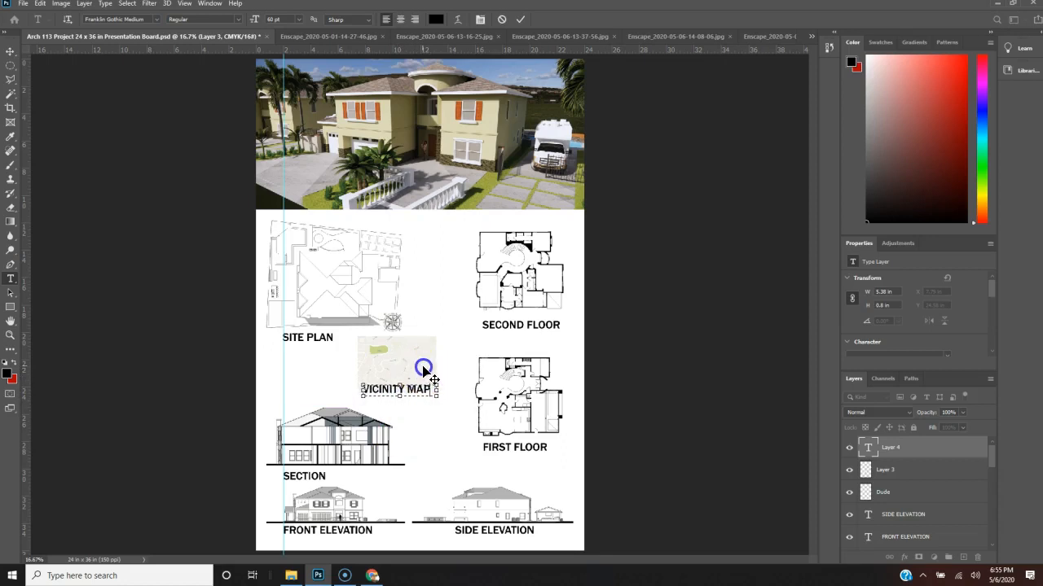
left_click(942, 459)
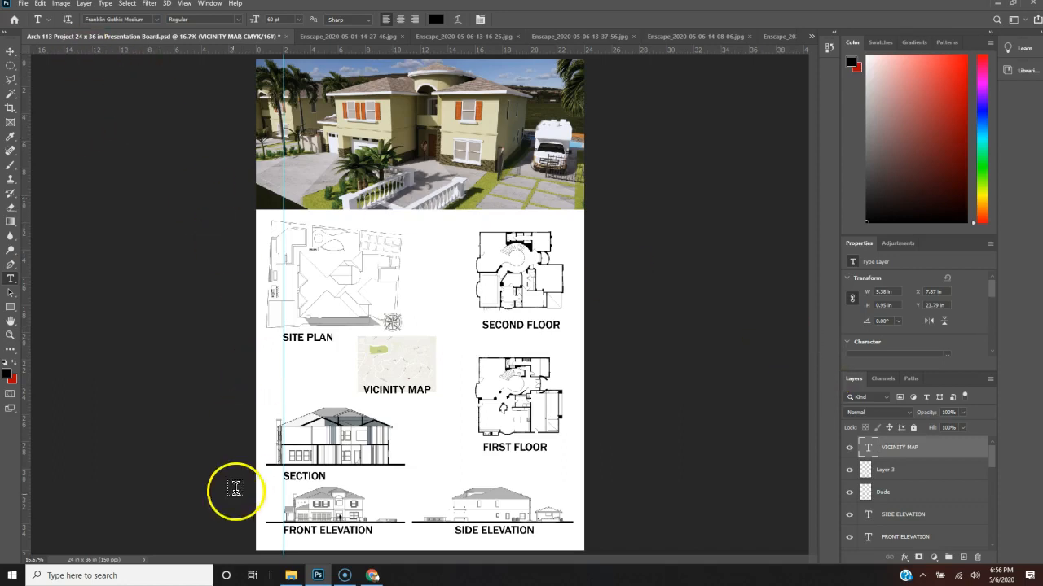
mouse_move(345, 578)
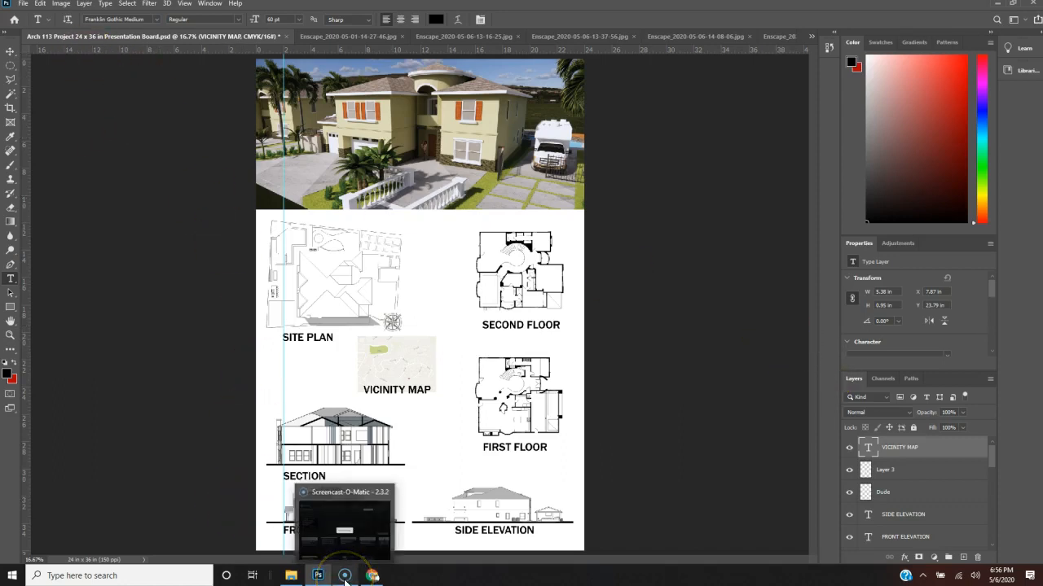